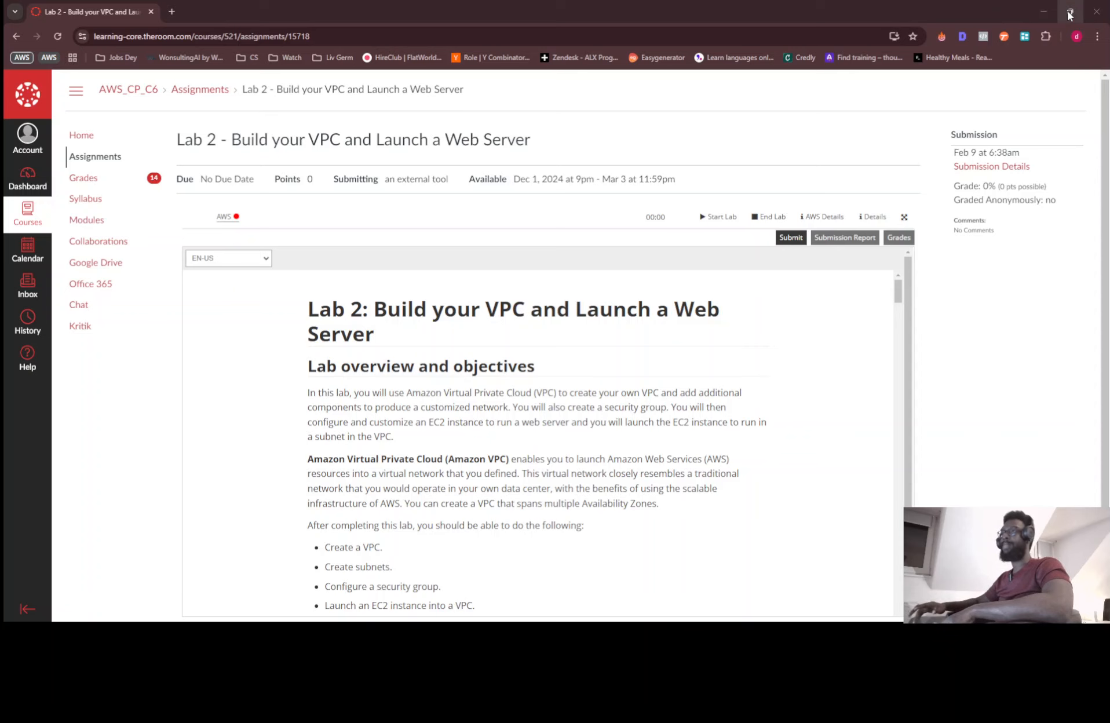
pyautogui.moveTo(1070, 15)
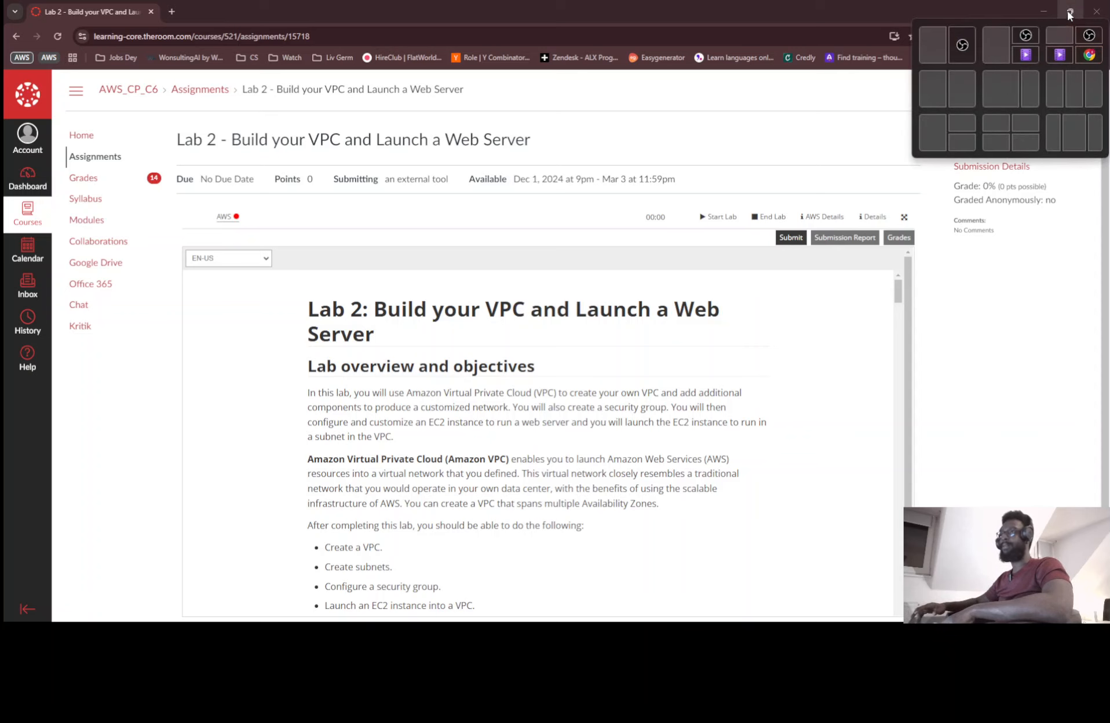
pyautogui.click(1024, 92)
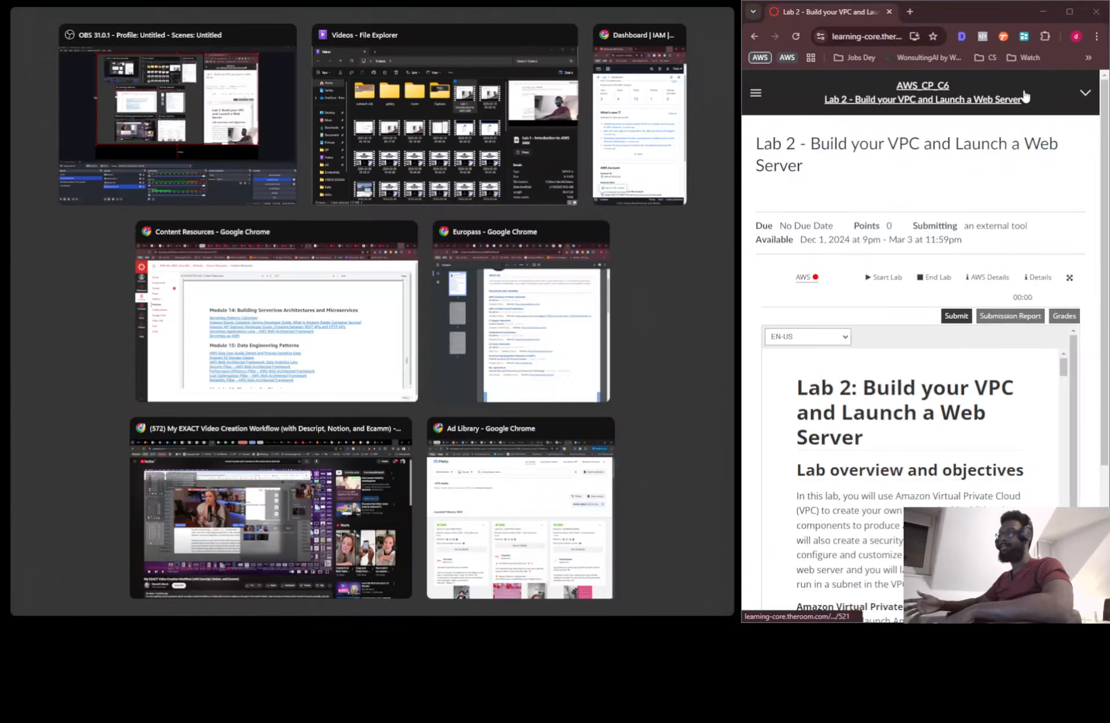
pyautogui.click(1068, 12)
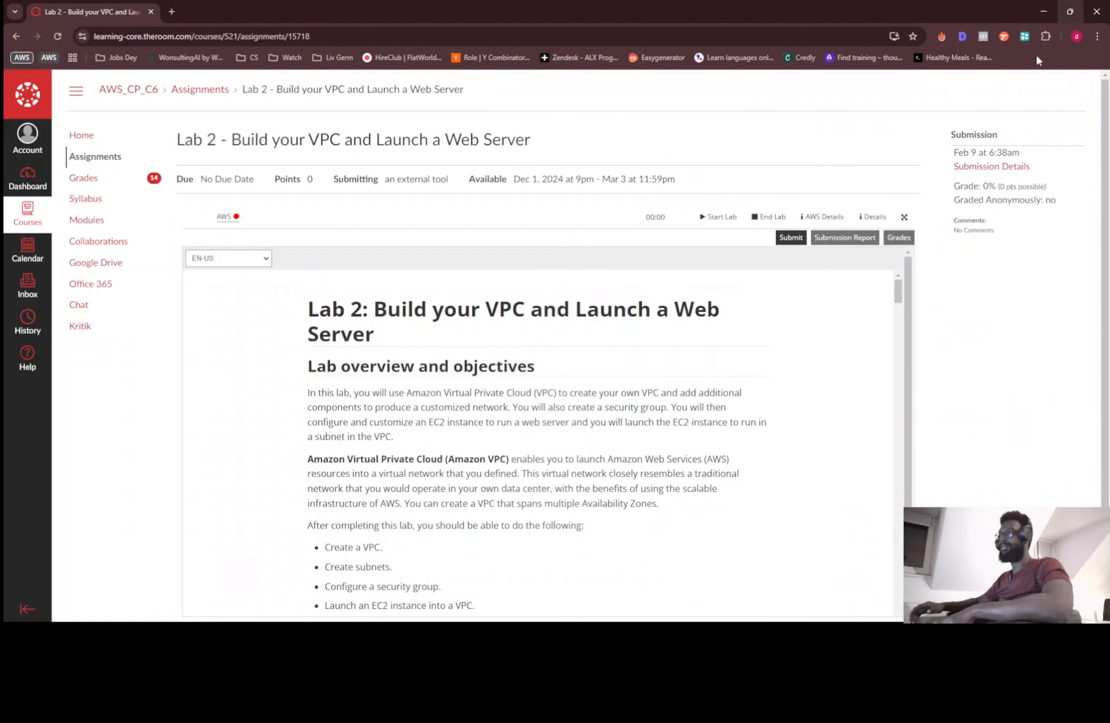
# Expand the Lab 2 instructions to full view and examine the overview, service restrictions and enlarged scenario diagram.
pyautogui.click(901, 219)
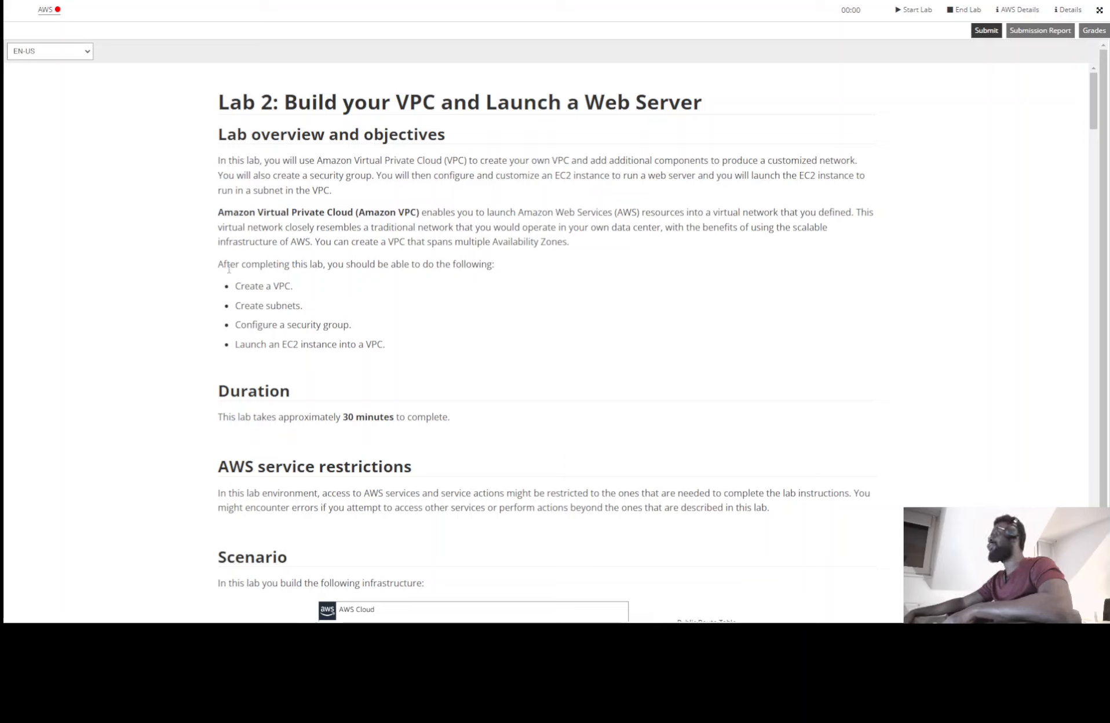
pyautogui.scroll(-1, 228, 268)
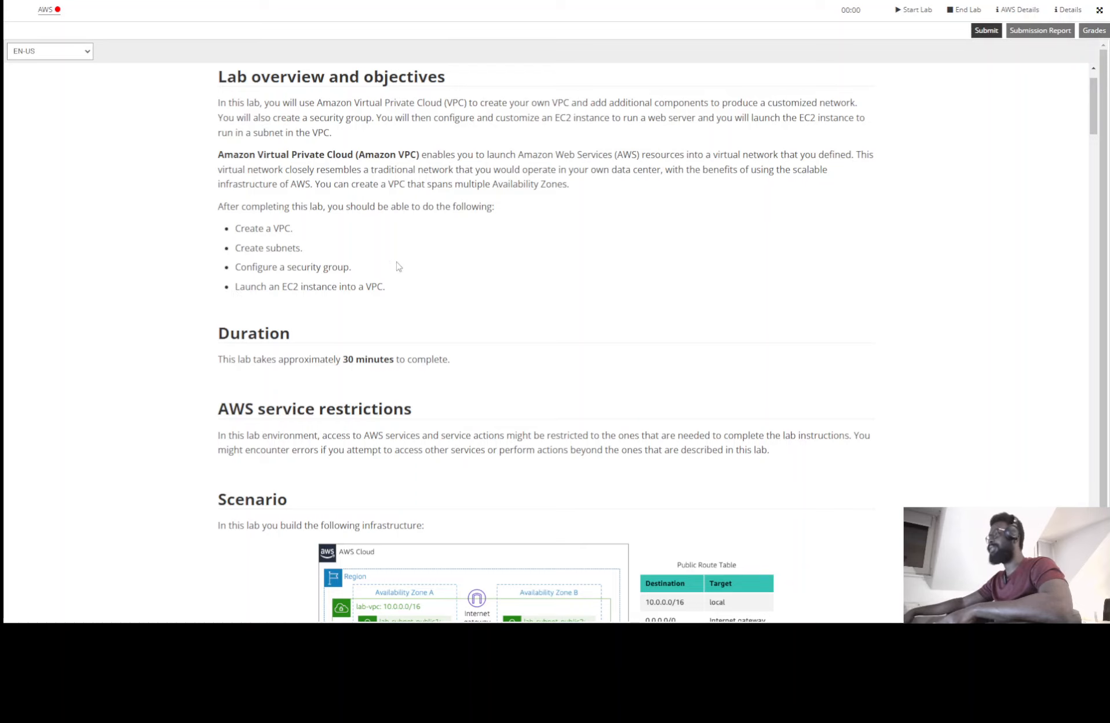
pyautogui.scroll(-1, 399, 267)
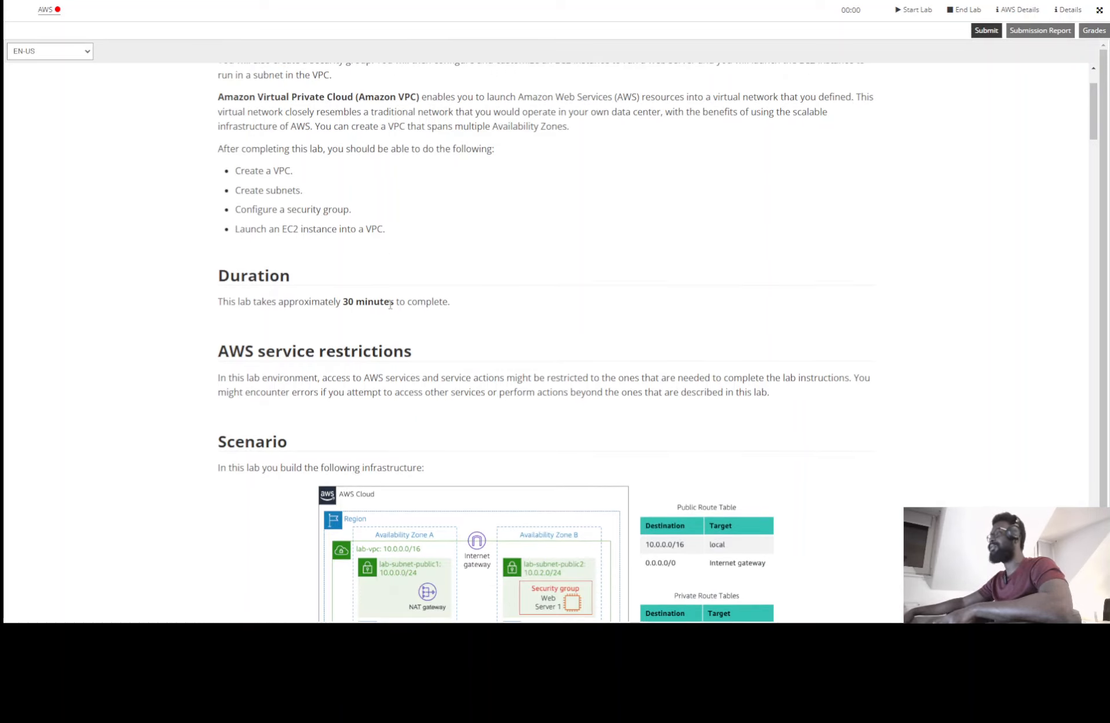
pyautogui.scroll(-1, 391, 305)
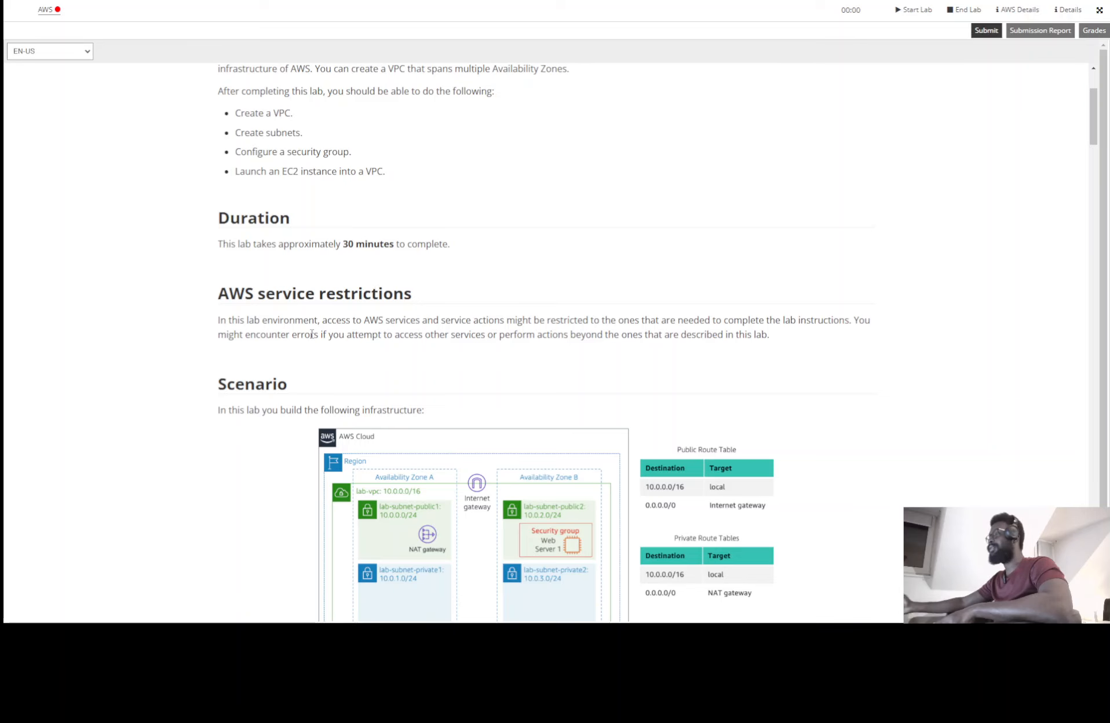
pyautogui.scroll(-4, 297, 270)
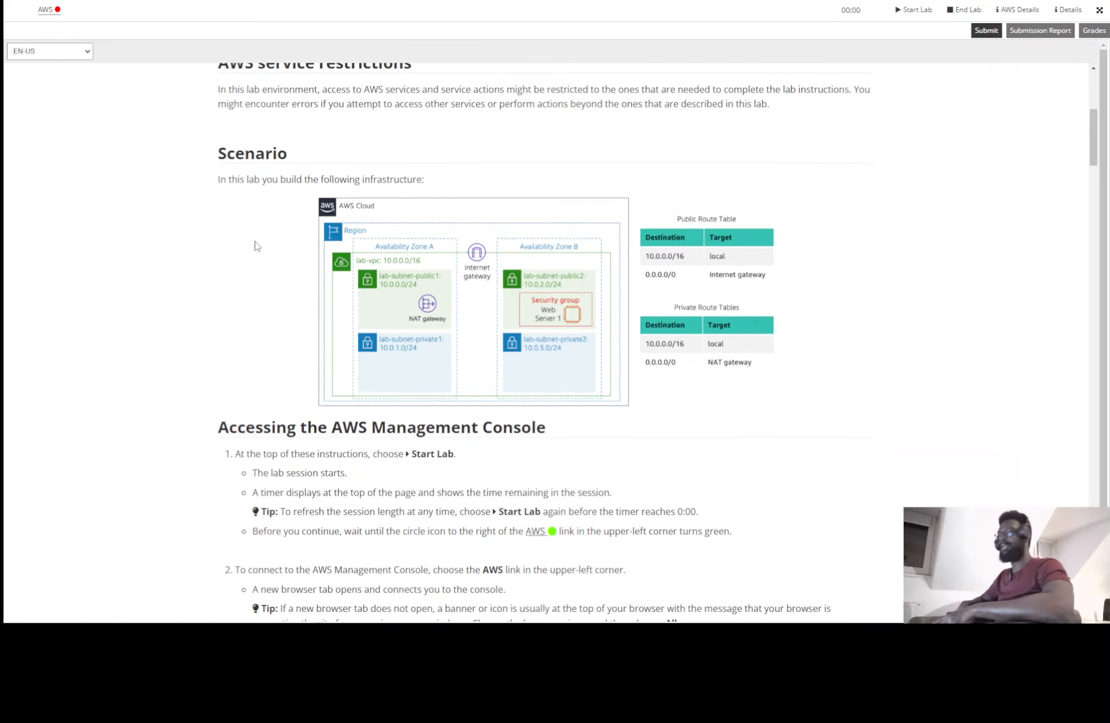
pyautogui.hotkey('ctrl', '+')
pyautogui.hotkey('ctrl', '+')
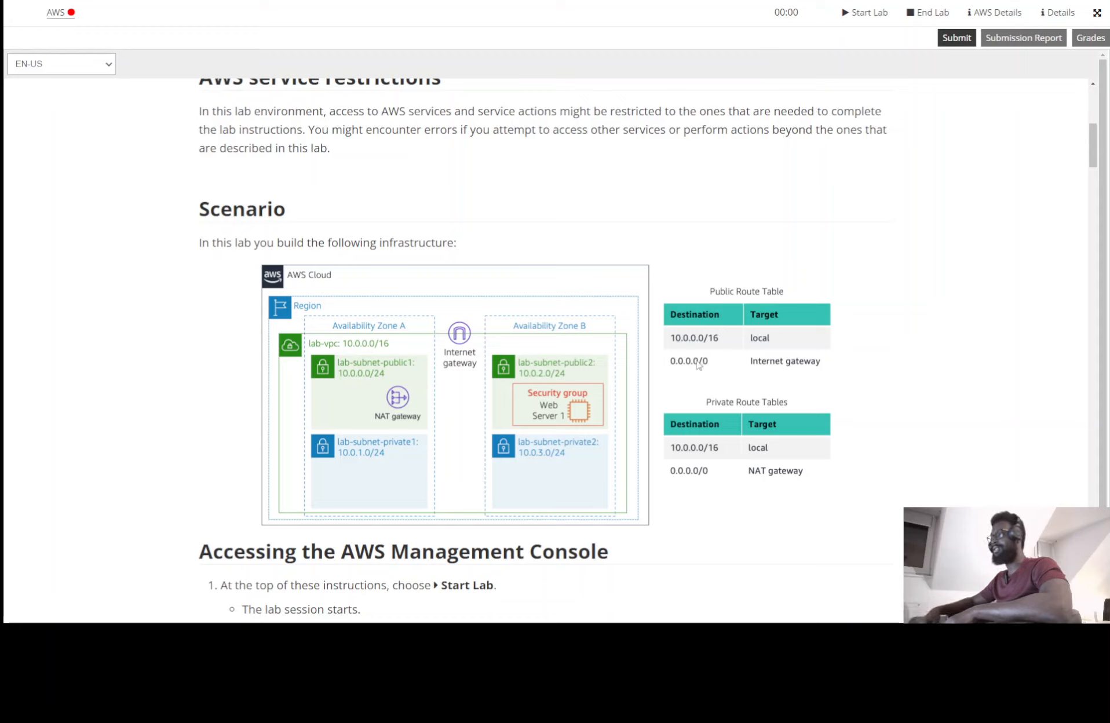
# Start the Lab 2 session from the lab instructions page.
pyautogui.scroll(-3, 631, 348)
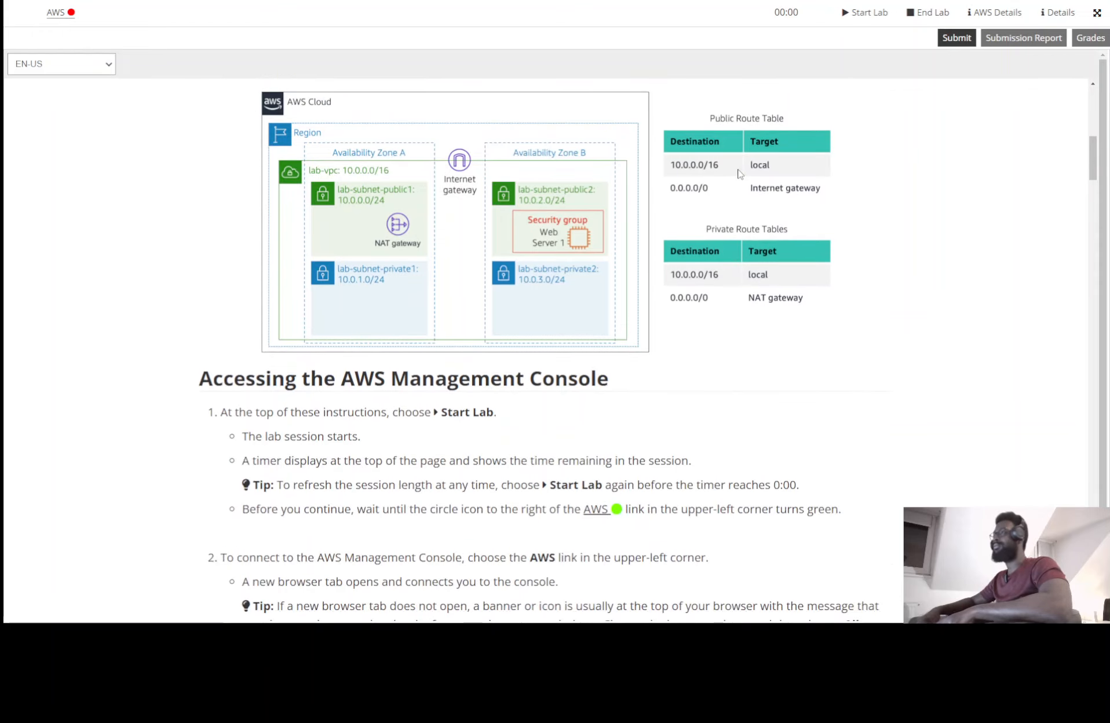
pyautogui.scroll(9, 427, 254)
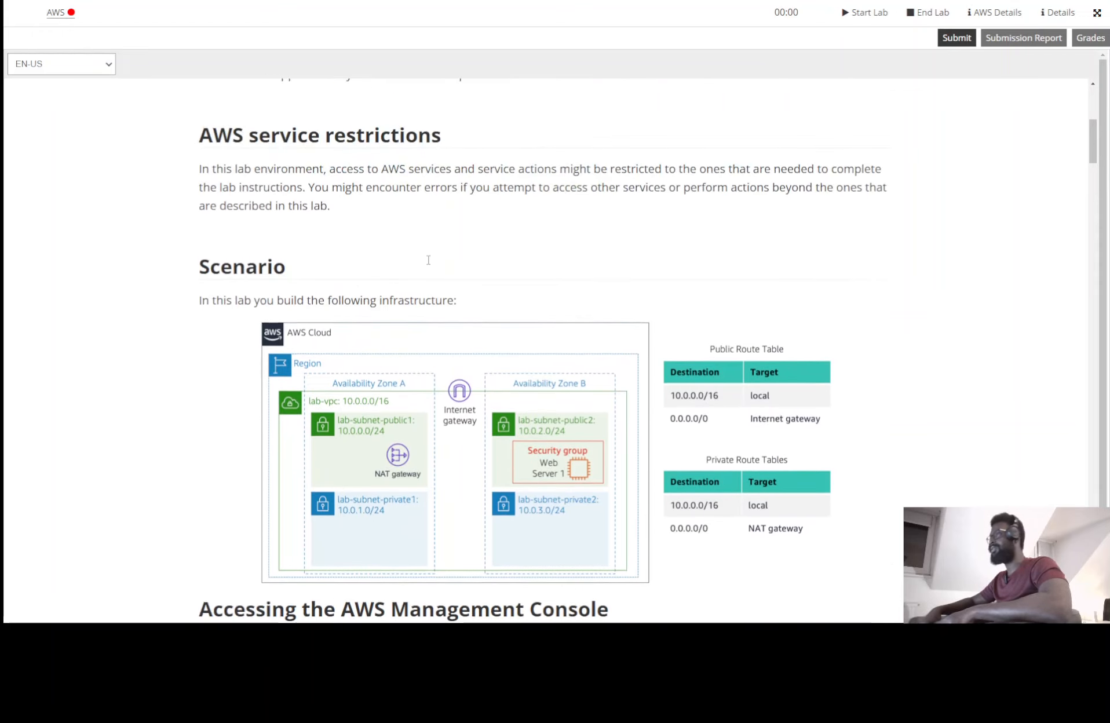
pyautogui.click(842, 22)
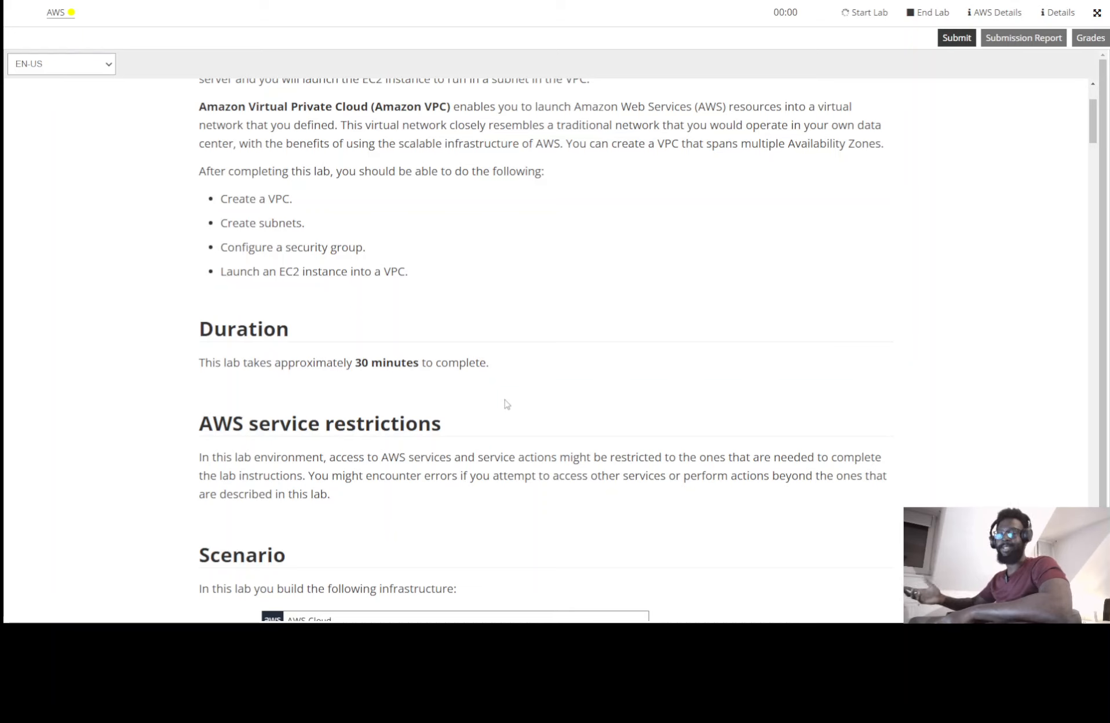
# Read the lab instructions from the overview through the console access, credit and Task 1: Create Your VPC sections.
pyautogui.scroll(3, 507, 404)
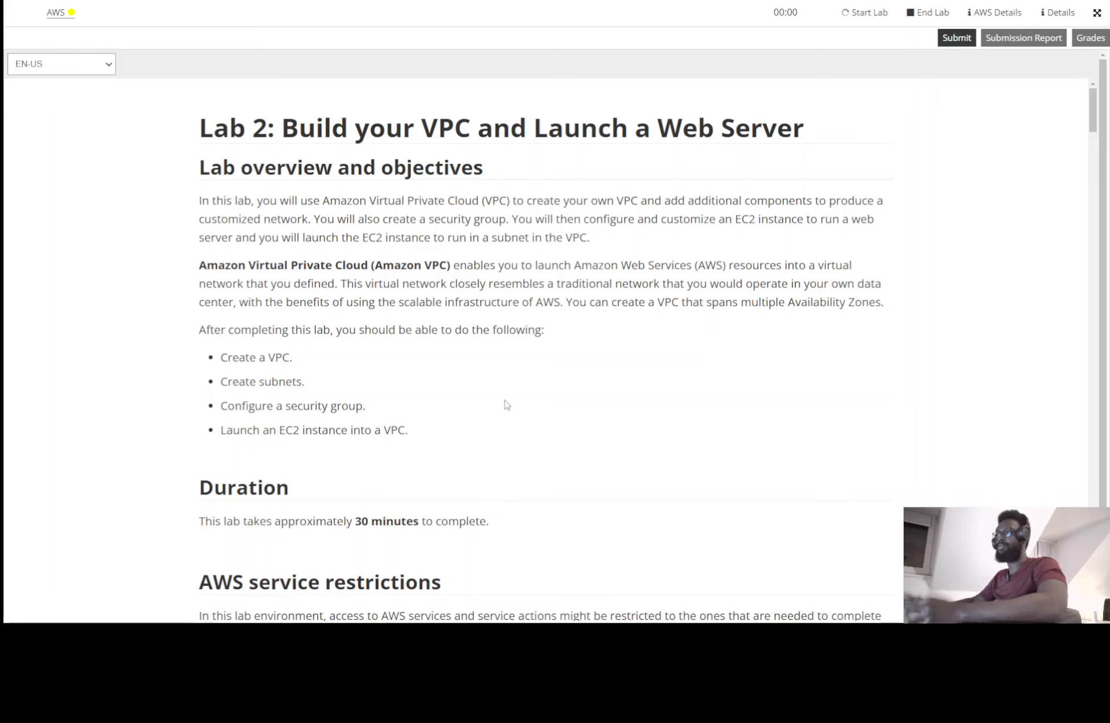
pyautogui.scroll(-1, 507, 404)
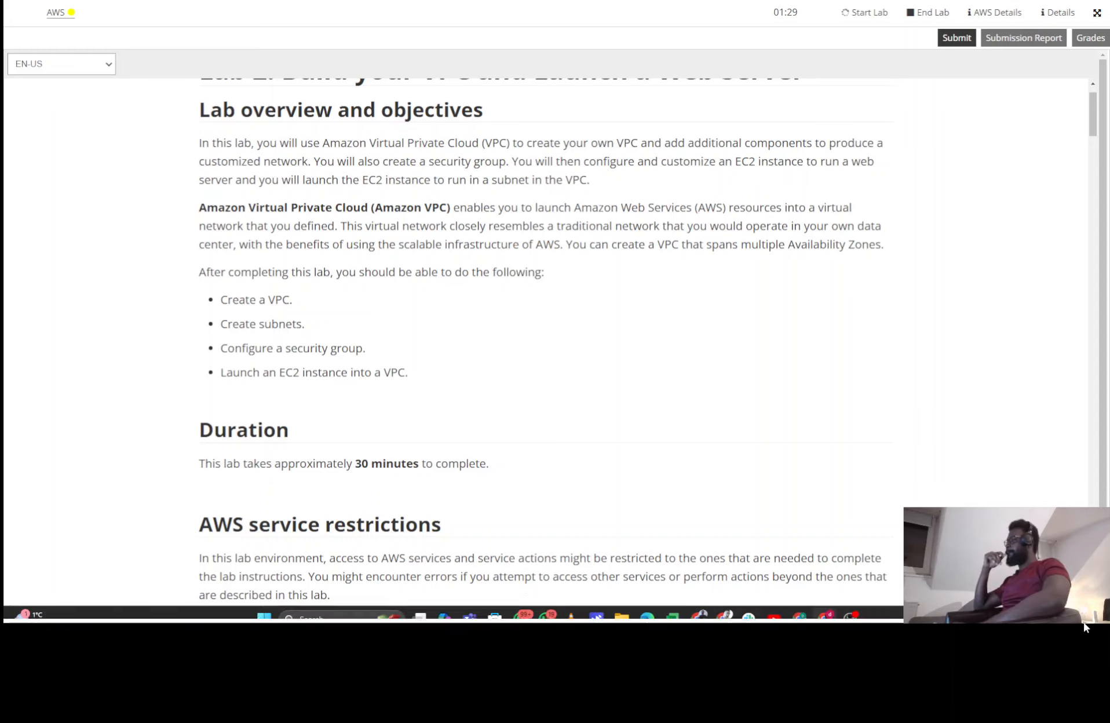
pyautogui.scroll(-2, 736, 391)
pyautogui.scroll(-2, 735, 390)
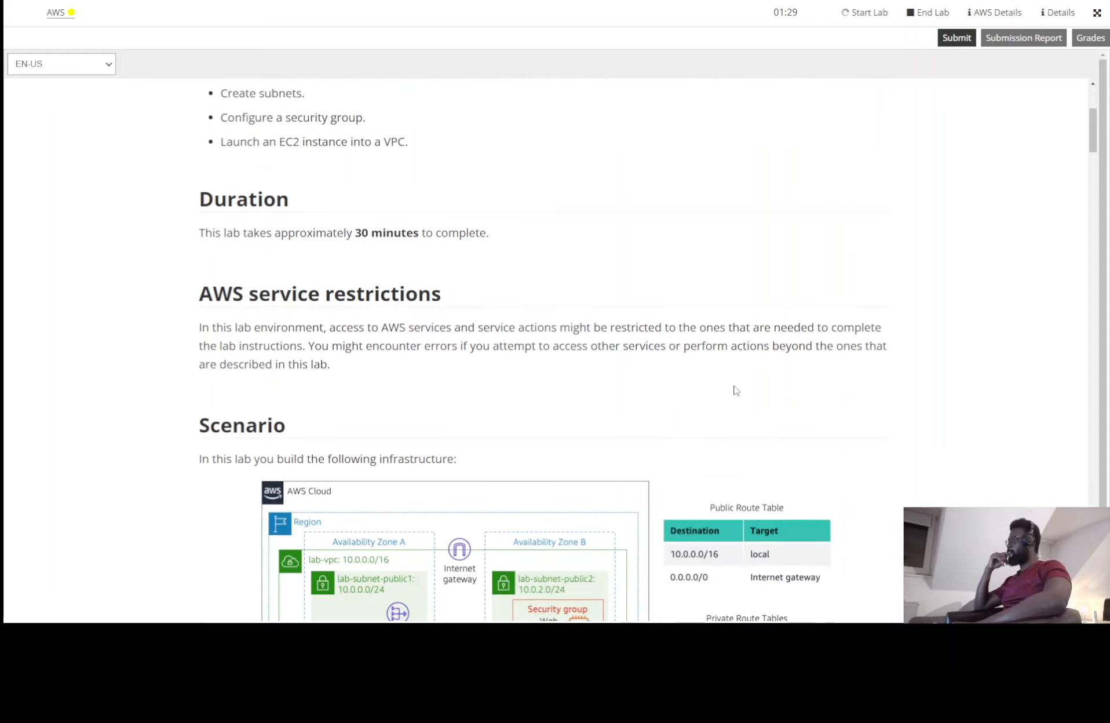
pyautogui.scroll(-2, 736, 390)
pyautogui.scroll(-3, 735, 390)
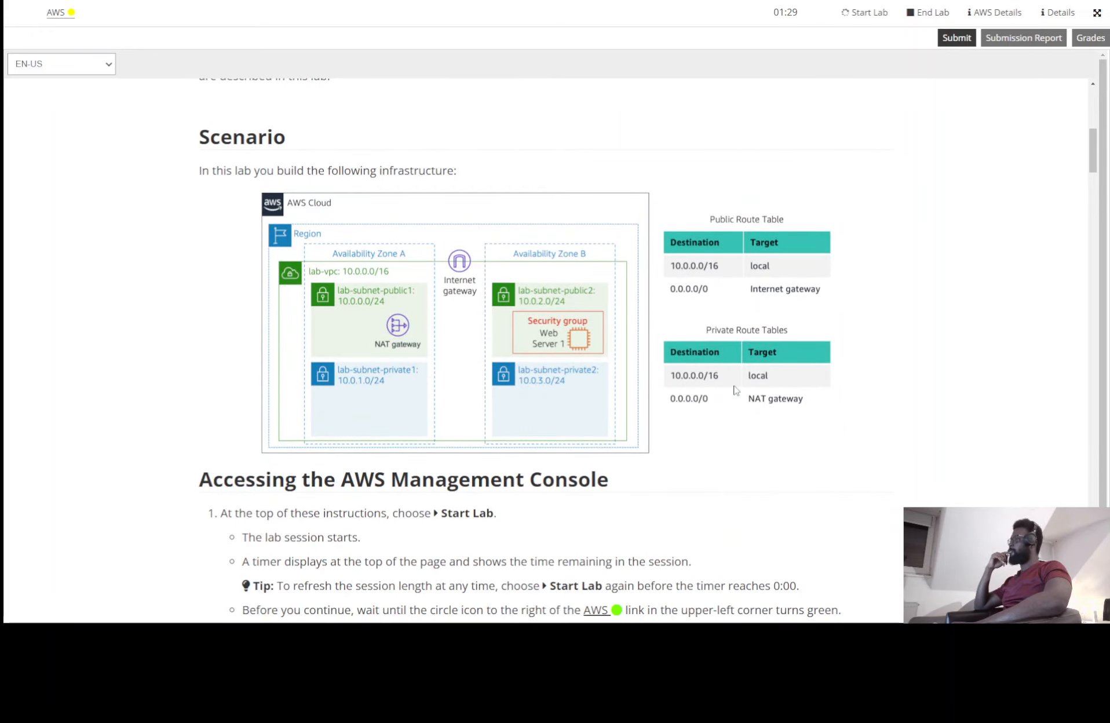
pyautogui.scroll(5, 676, 342)
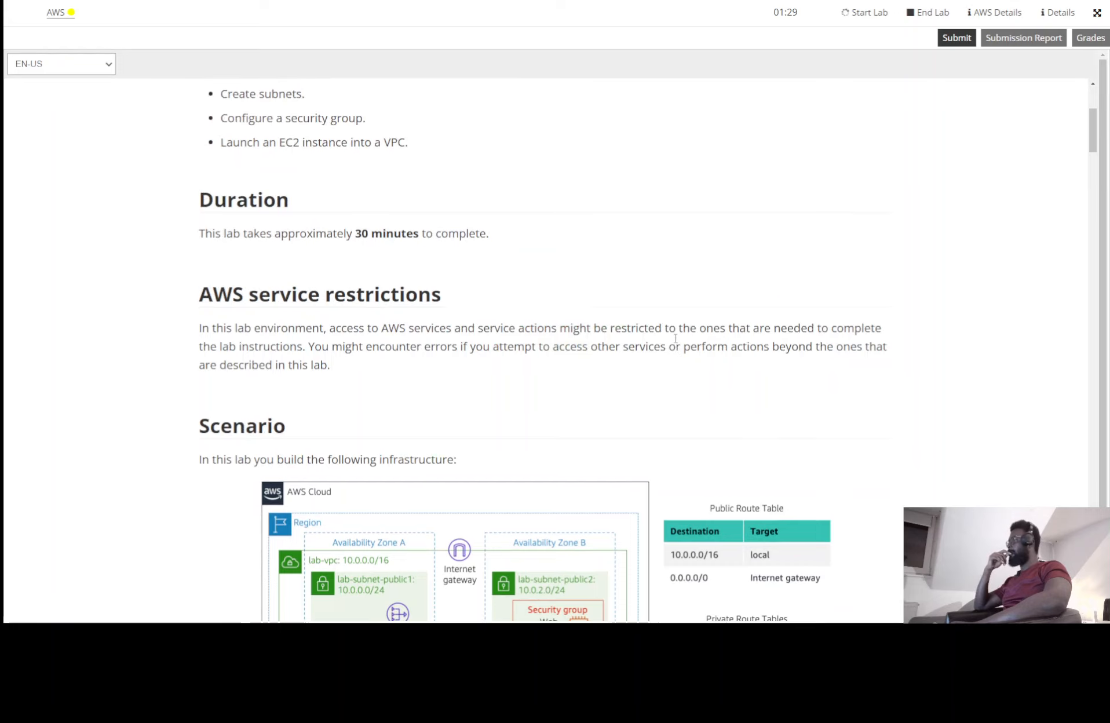
pyautogui.scroll(5, 677, 343)
pyautogui.scroll(-8, 676, 342)
pyautogui.scroll(-4, 676, 341)
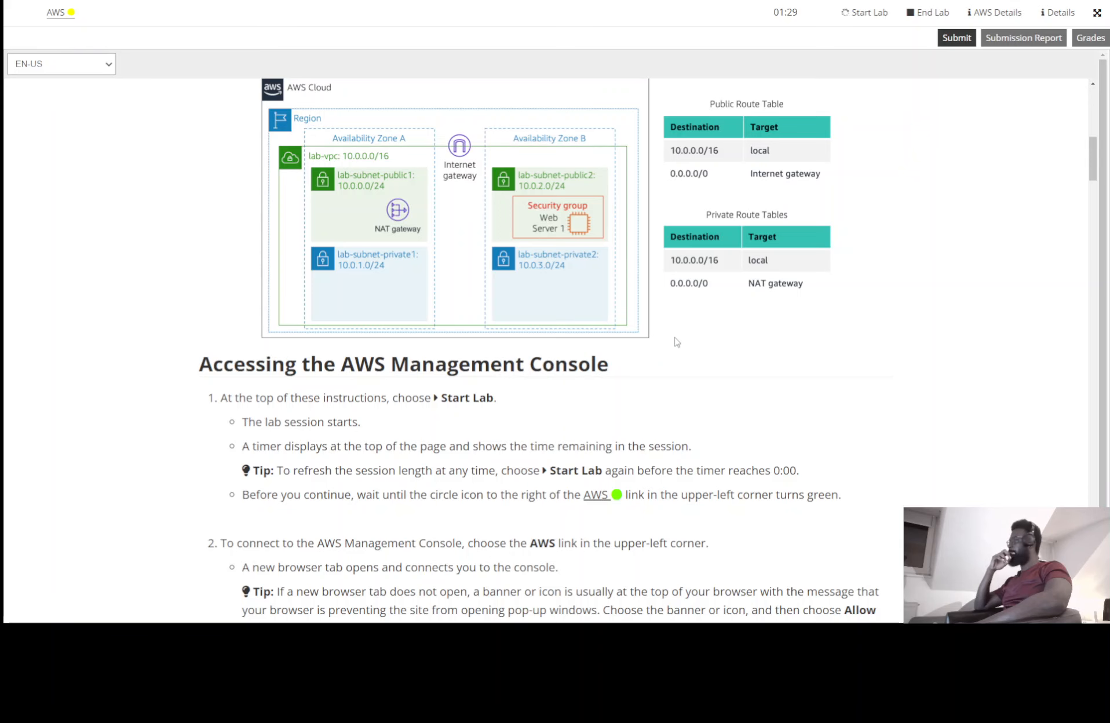
pyautogui.scroll(-5, 676, 342)
pyautogui.scroll(-3, 676, 342)
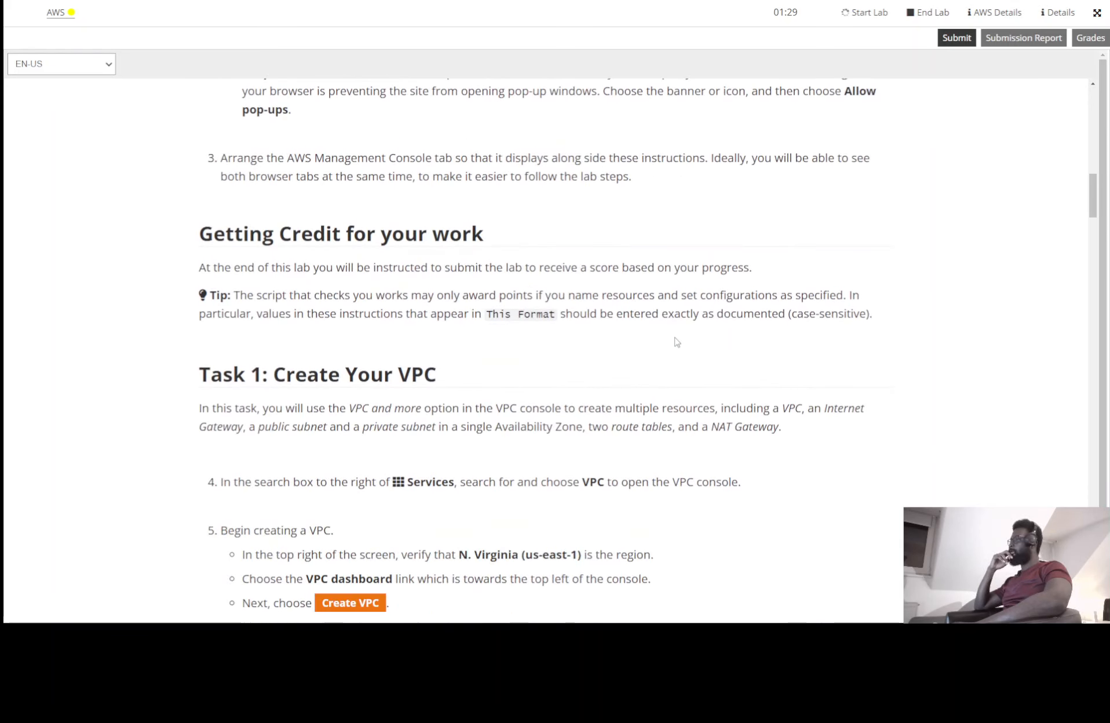
pyautogui.scroll(3, 676, 339)
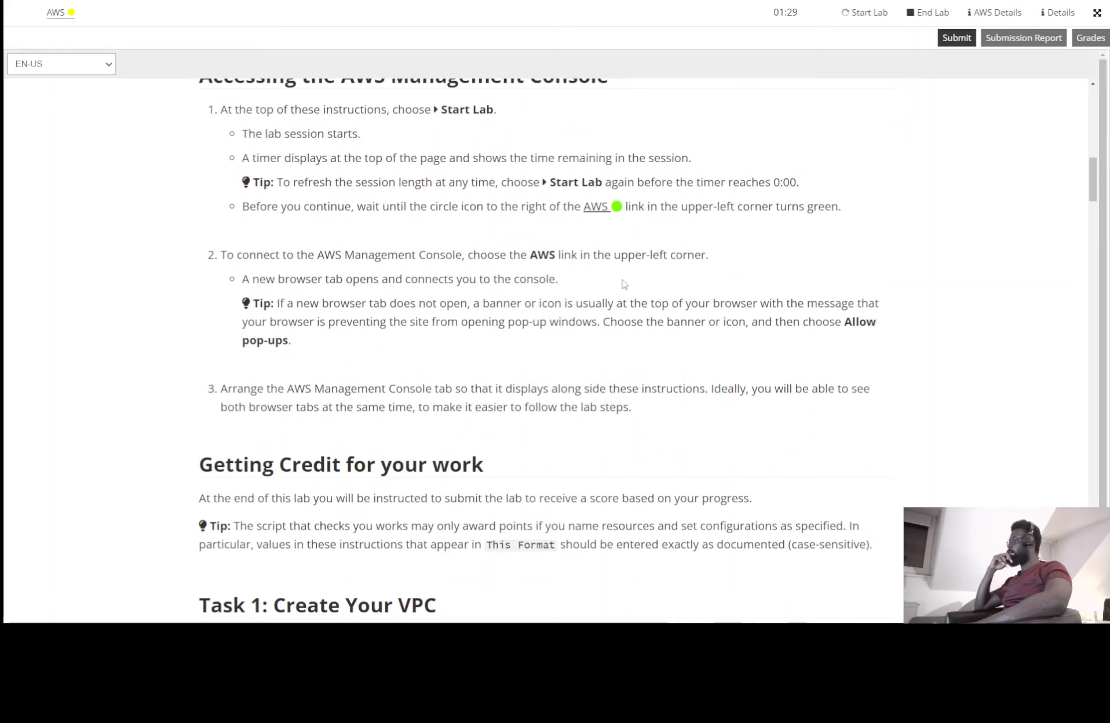
pyautogui.scroll(-4, 559, 306)
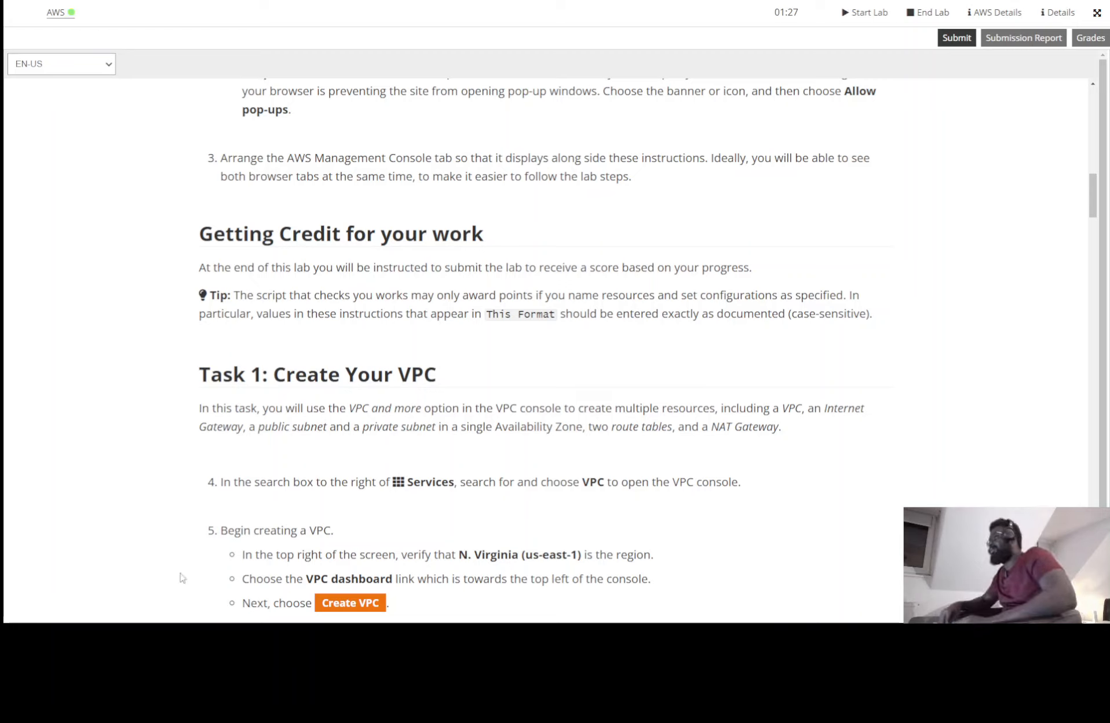
# Sign out of the existing AWS session and open the lab's AWS Management Console from the lab page.
pyautogui.click(62, 18)
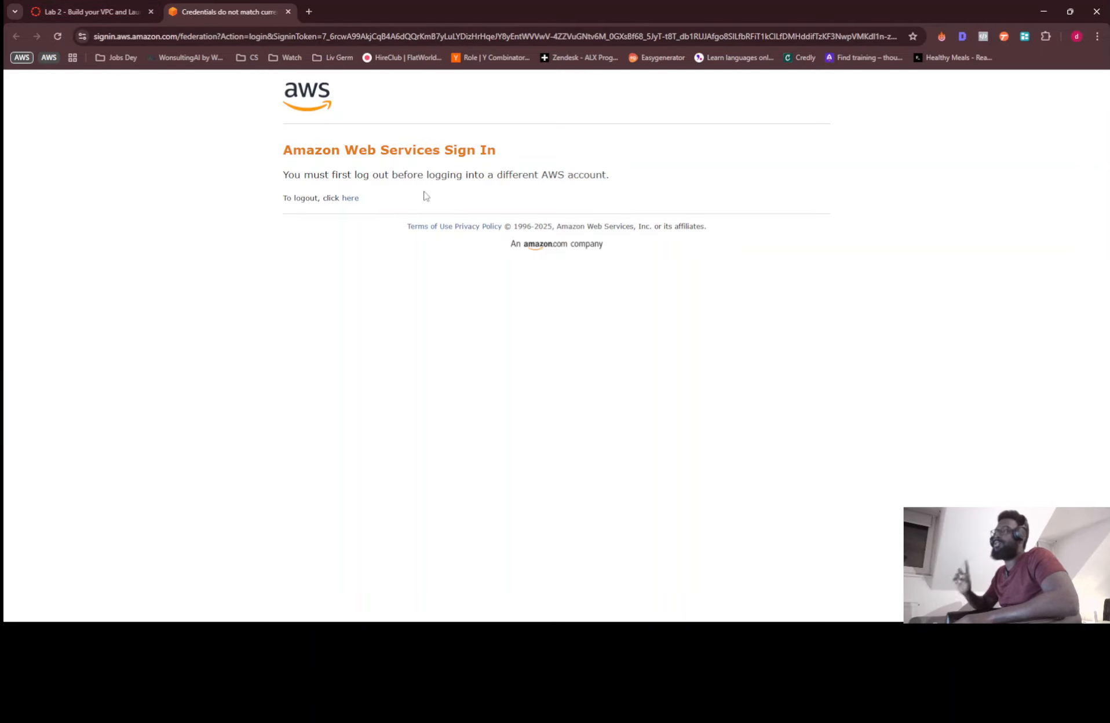
pyautogui.click(351, 201)
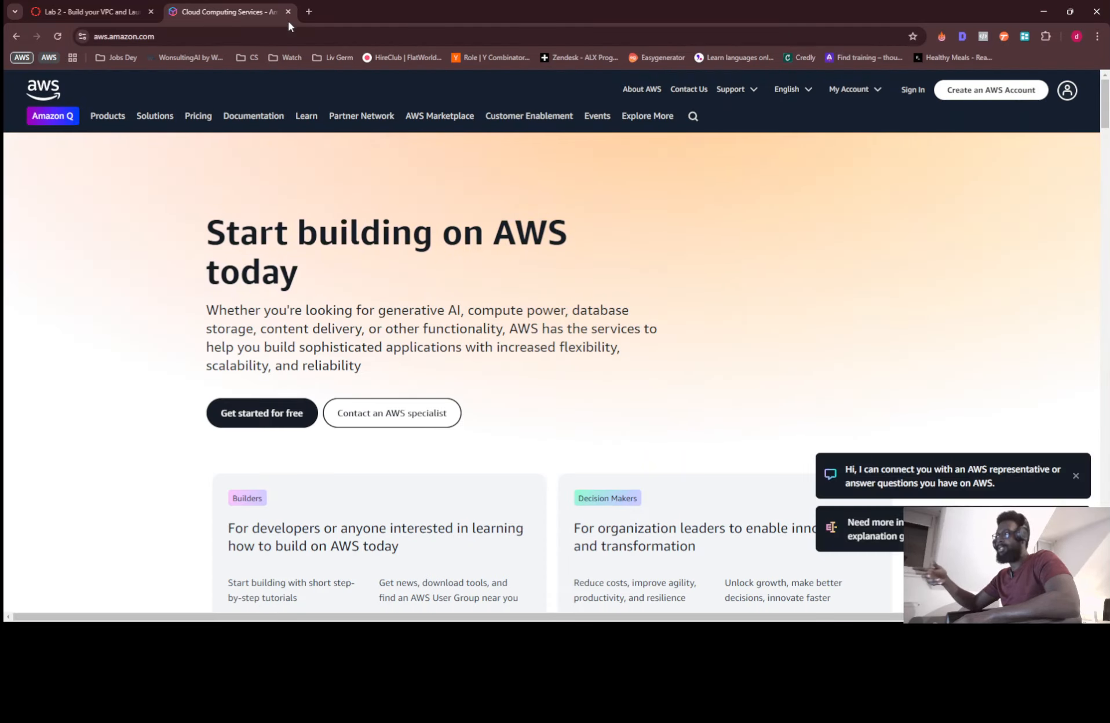
pyautogui.click(288, 11)
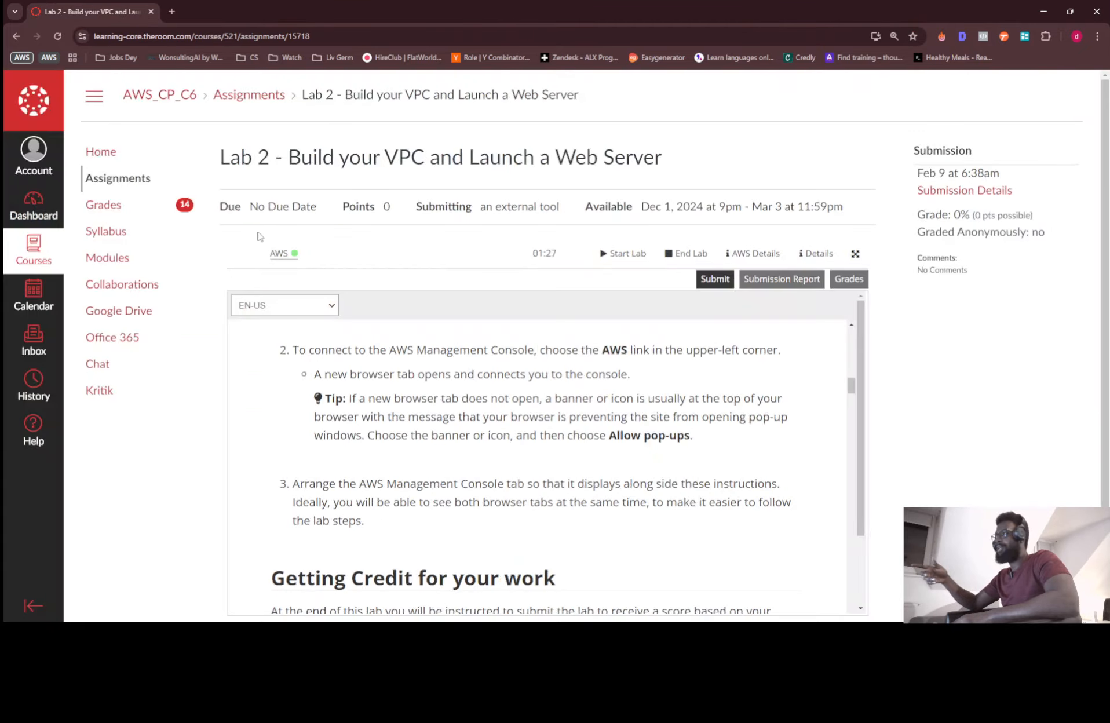
pyautogui.click(278, 254)
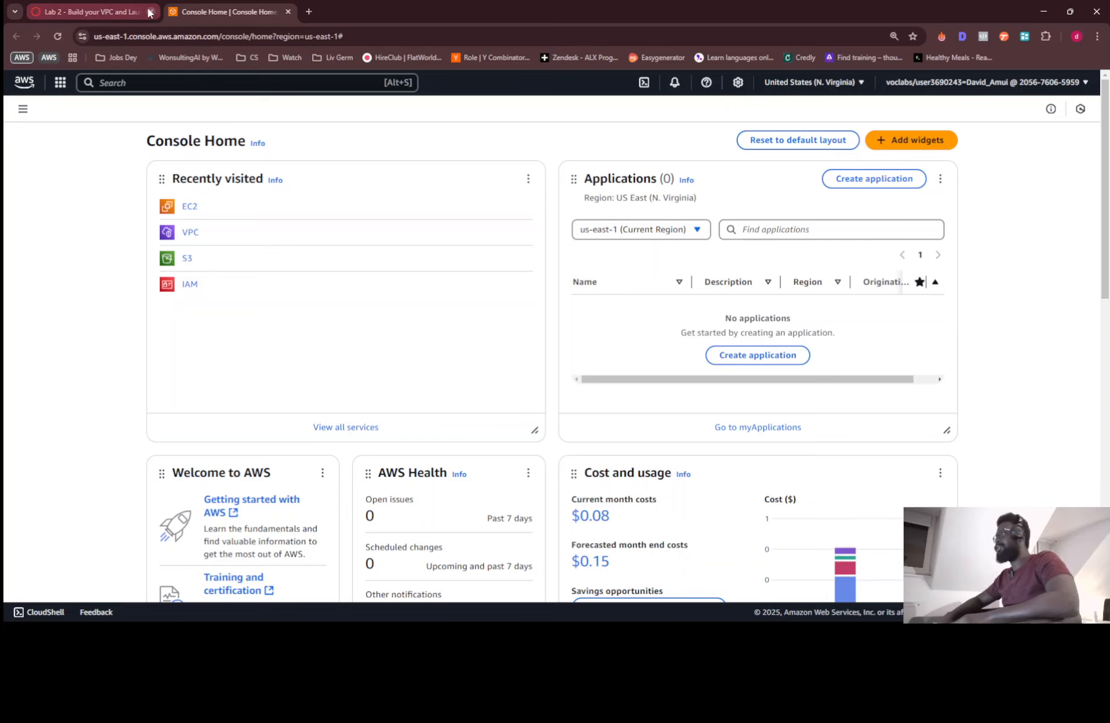
# Move the AWS console into its own browser window beside the lab instructions and widen the instructions window.
pyautogui.moveTo(229, 12); pyautogui.dragTo(227, 59)
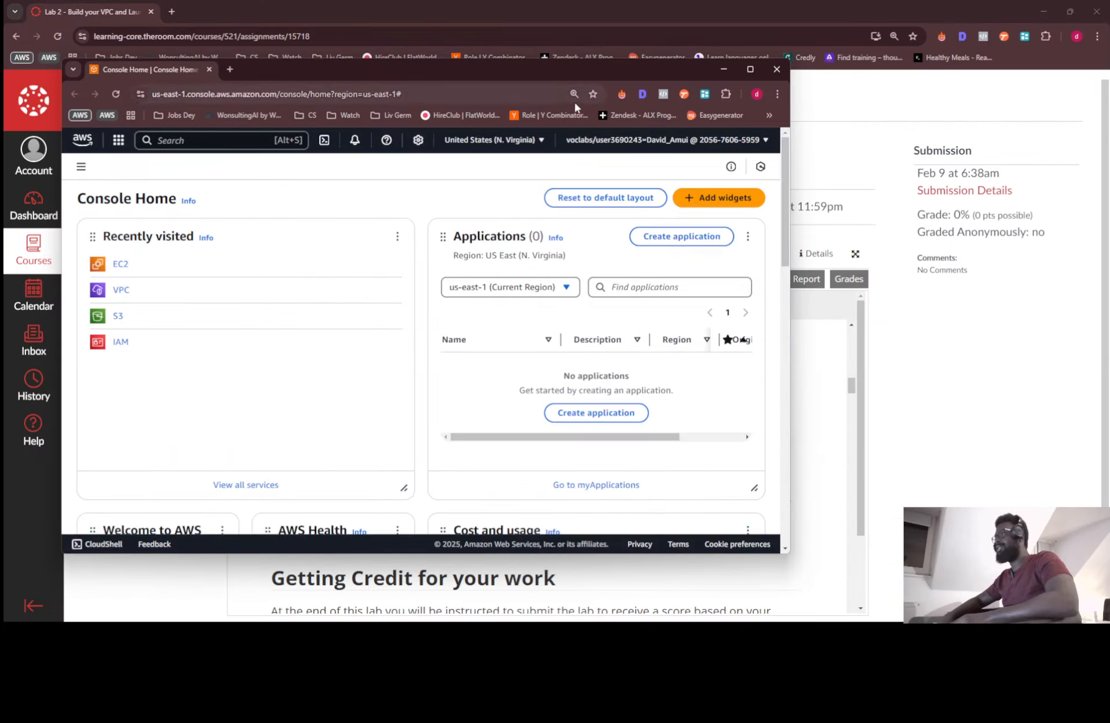
pyautogui.moveTo(744, 71)
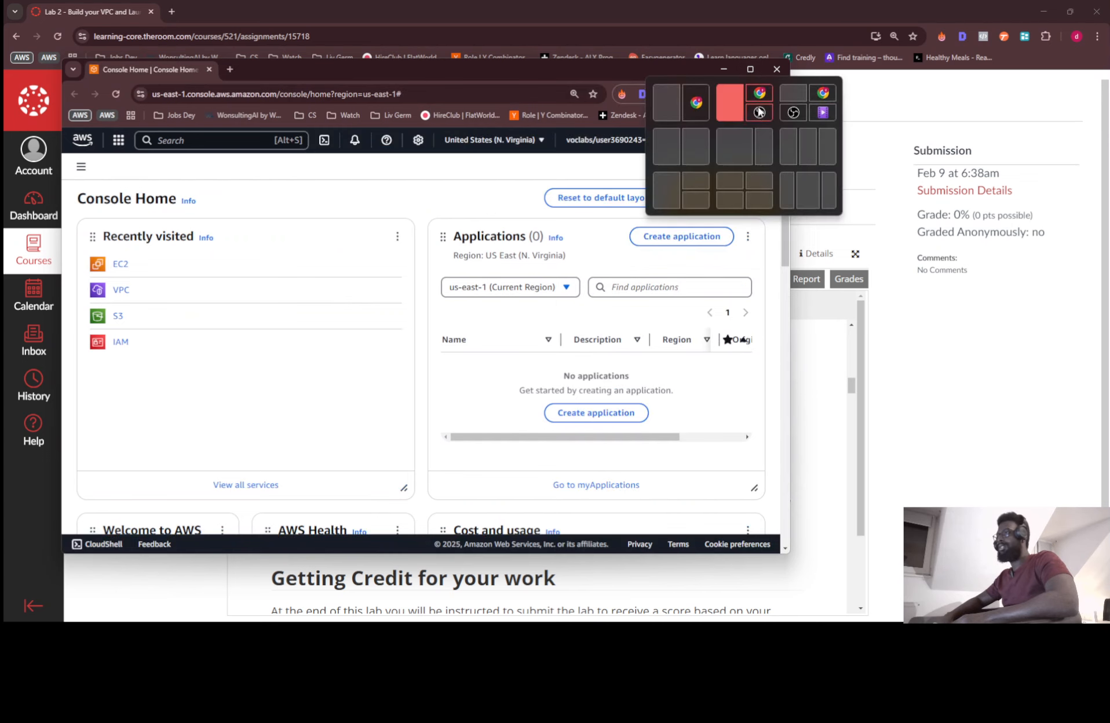
pyautogui.click(745, 135)
pyautogui.click(759, 124)
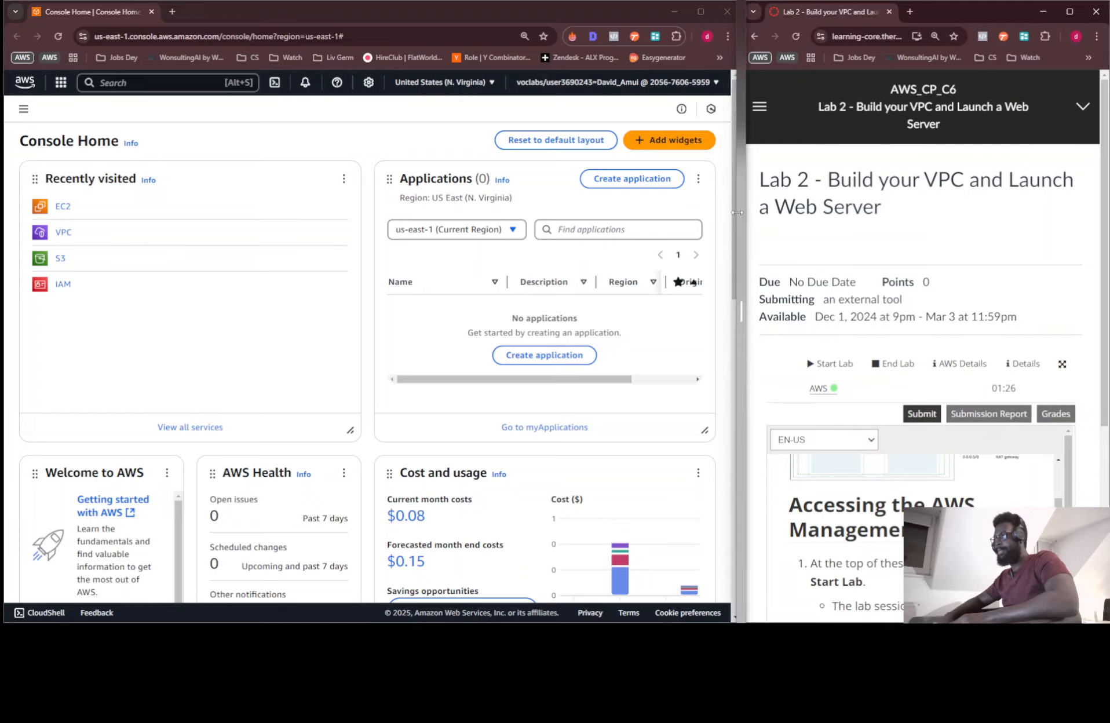
pyautogui.moveTo(737, 212); pyautogui.dragTo(661, 212)
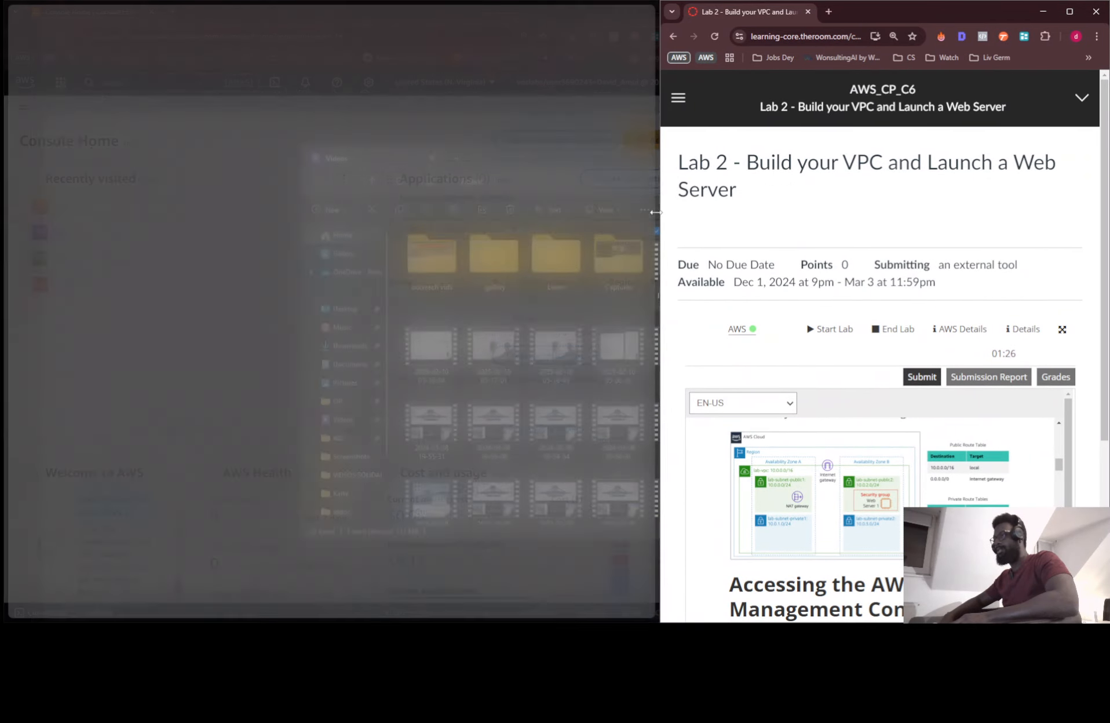
# Examine the Scenario section in the resized lab instructions window and enlarge the page for easier reading.
pyautogui.scroll(-3, 785, 320)
pyautogui.scroll(-2, 785, 320)
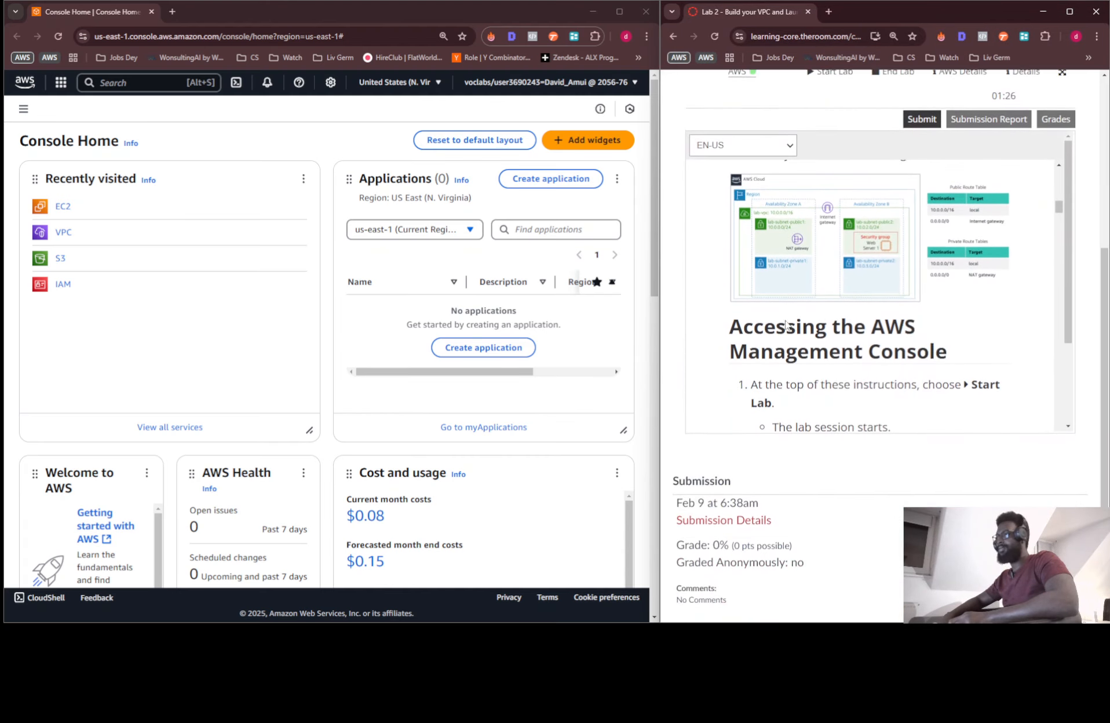
pyautogui.scroll(1, 823, 313)
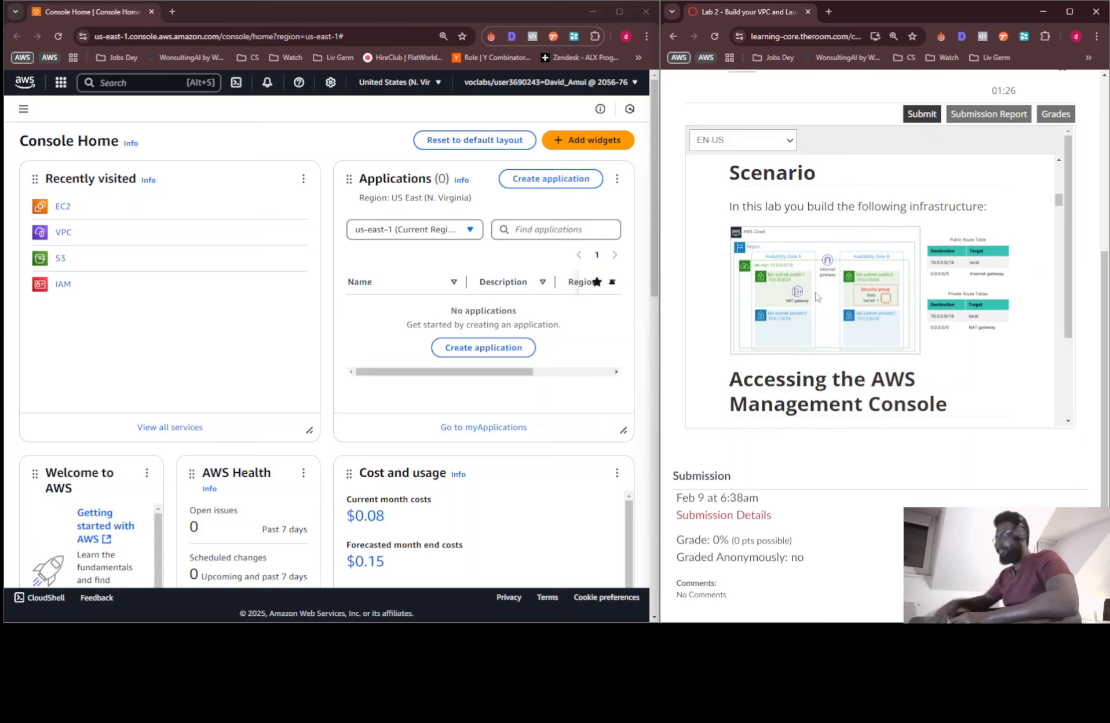
pyautogui.scroll(1, 814, 278)
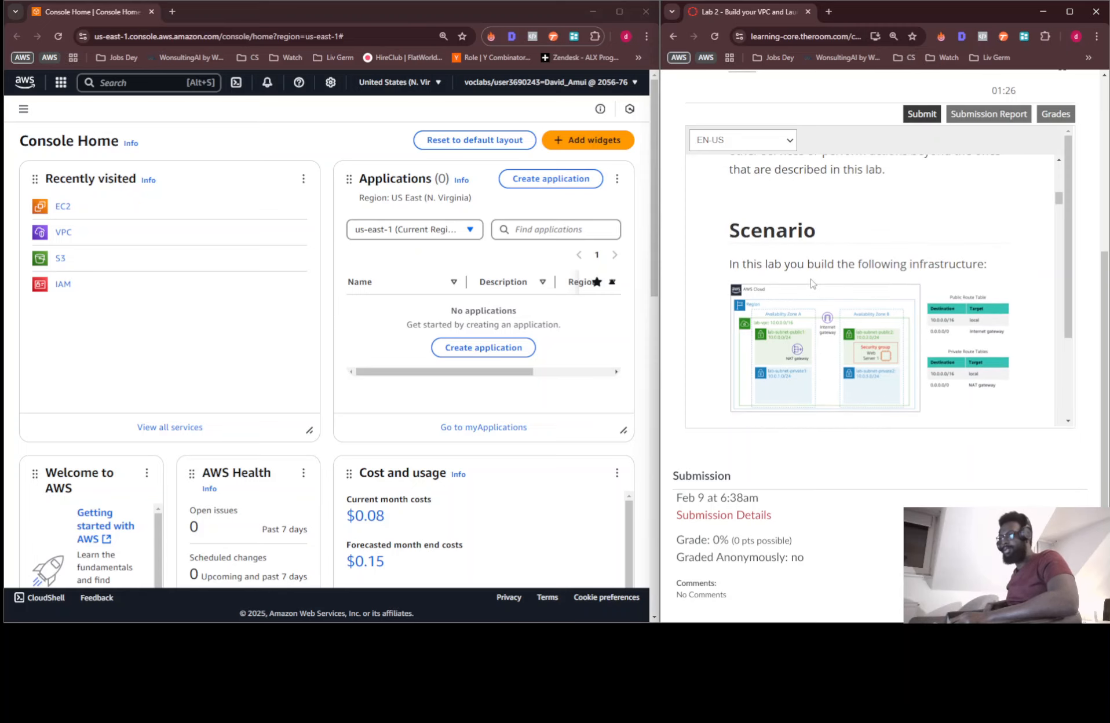
pyautogui.keyDown('ctrl'); pyautogui.scroll(2, 823, 249); pyautogui.keyUp('ctrl')
pyautogui.keyDown('ctrl'); pyautogui.scroll(1, 822, 249); pyautogui.keyUp('ctrl')
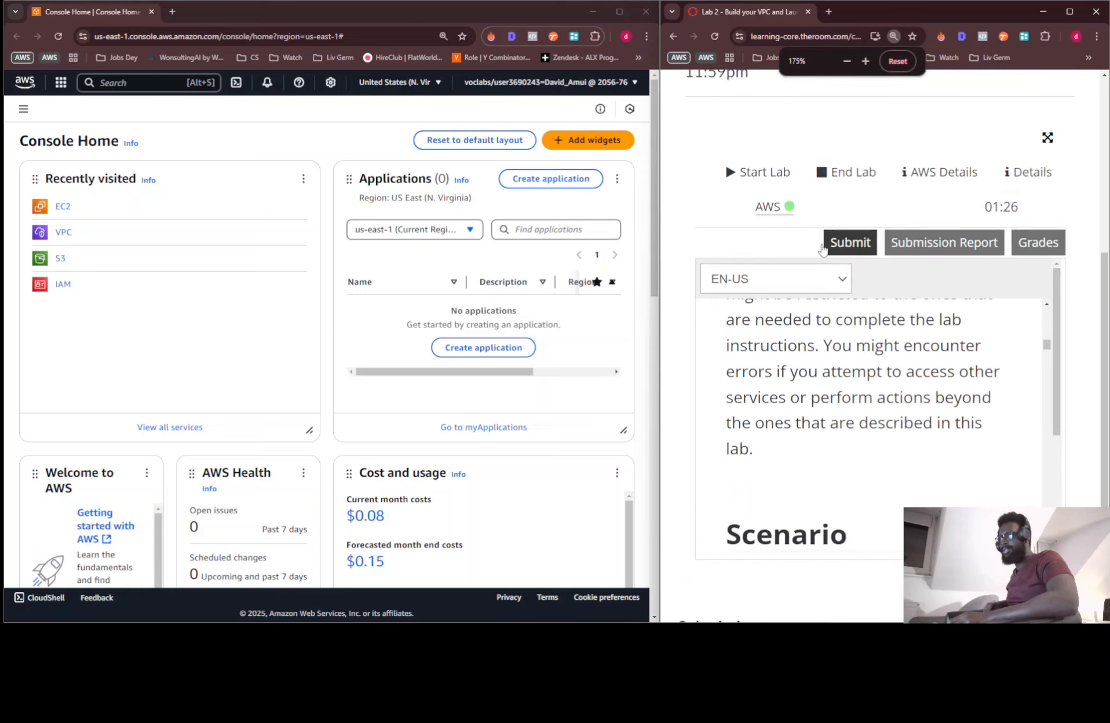
pyautogui.keyDown('ctrl'); pyautogui.scroll(1, 823, 249); pyautogui.keyUp('ctrl')
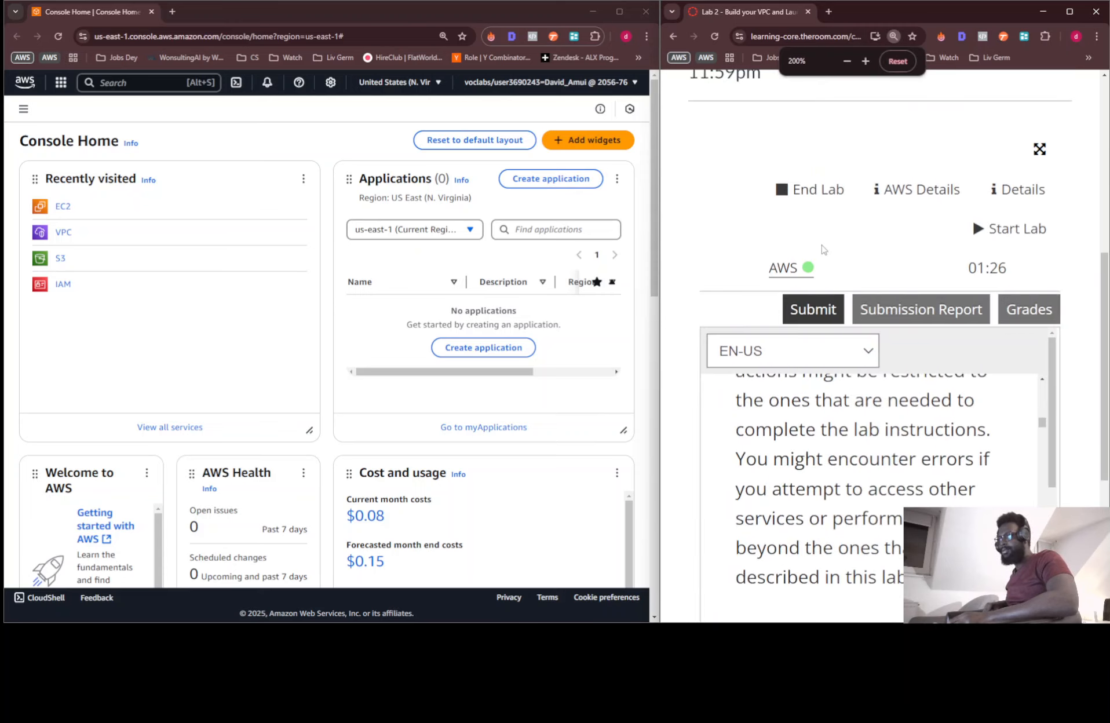
pyautogui.scroll(-3, 826, 289)
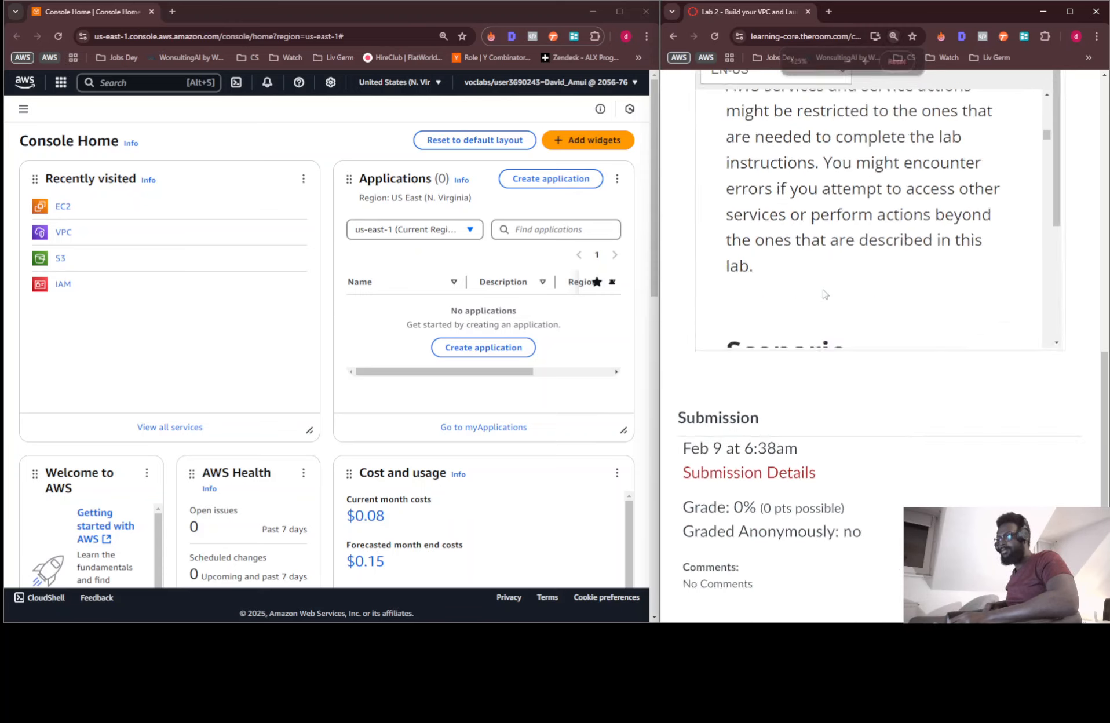
# Reduce the lab instructions page zoom to 110% so the Scenario diagram fits in view.
pyautogui.keyDown('ctrl'); pyautogui.scroll(-1, 825, 293); pyautogui.keyUp('ctrl')
pyautogui.keyDown('ctrl'); pyautogui.scroll(-1, 825, 294); pyautogui.keyUp('ctrl')
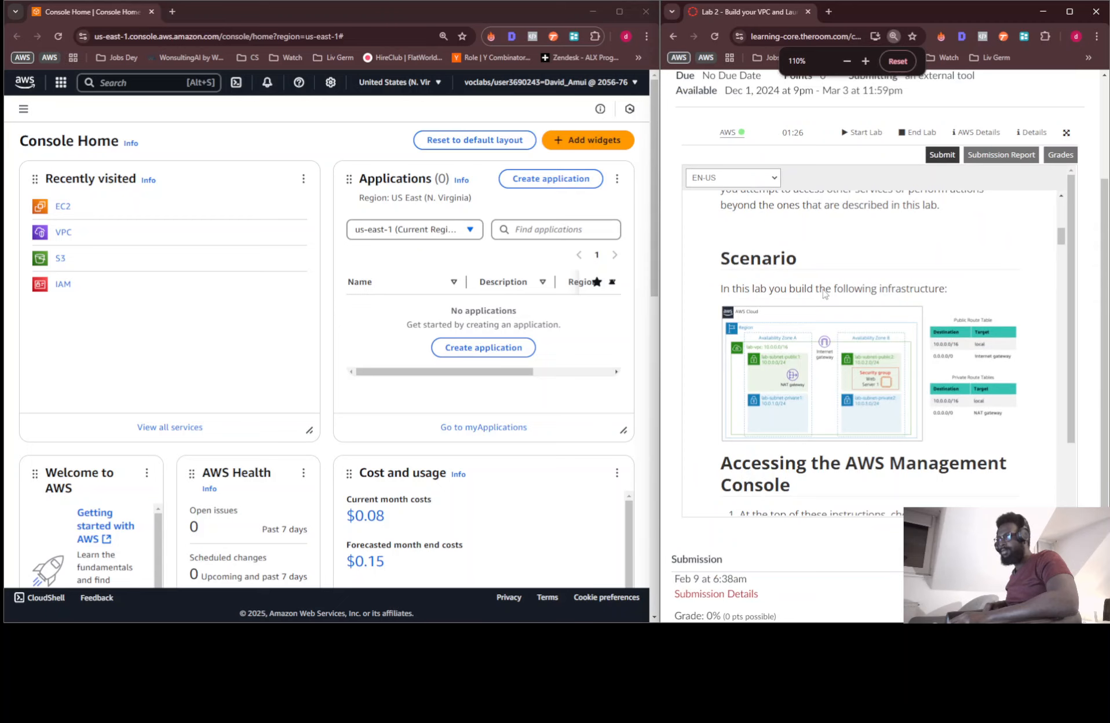
pyautogui.keyDown('ctrl'); pyautogui.scroll(-1, 825, 293); pyautogui.keyUp('ctrl')
pyautogui.keyDown('ctrl'); pyautogui.scroll(1, 825, 294); pyautogui.keyUp('ctrl')
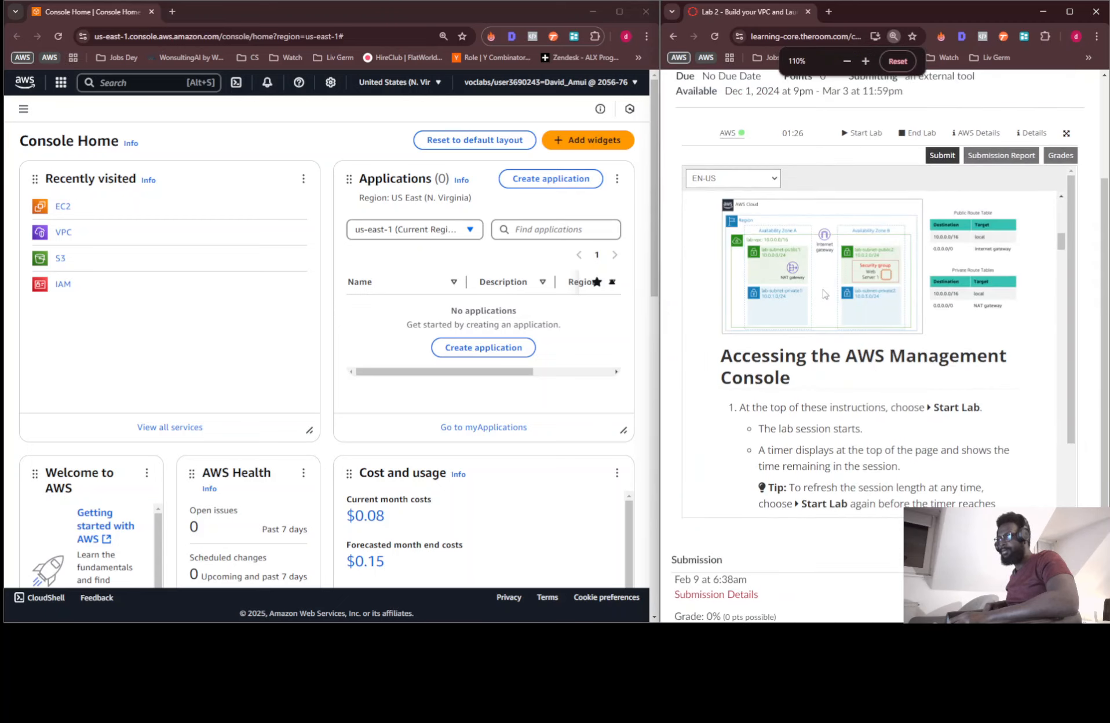
# Review the lab instructions from the Scenario section through Getting Credit for your work to Task 1: Create Your VPC.
pyautogui.scroll(-1, 825, 293)
pyautogui.scroll(6, 823, 289)
pyautogui.scroll(-8, 819, 281)
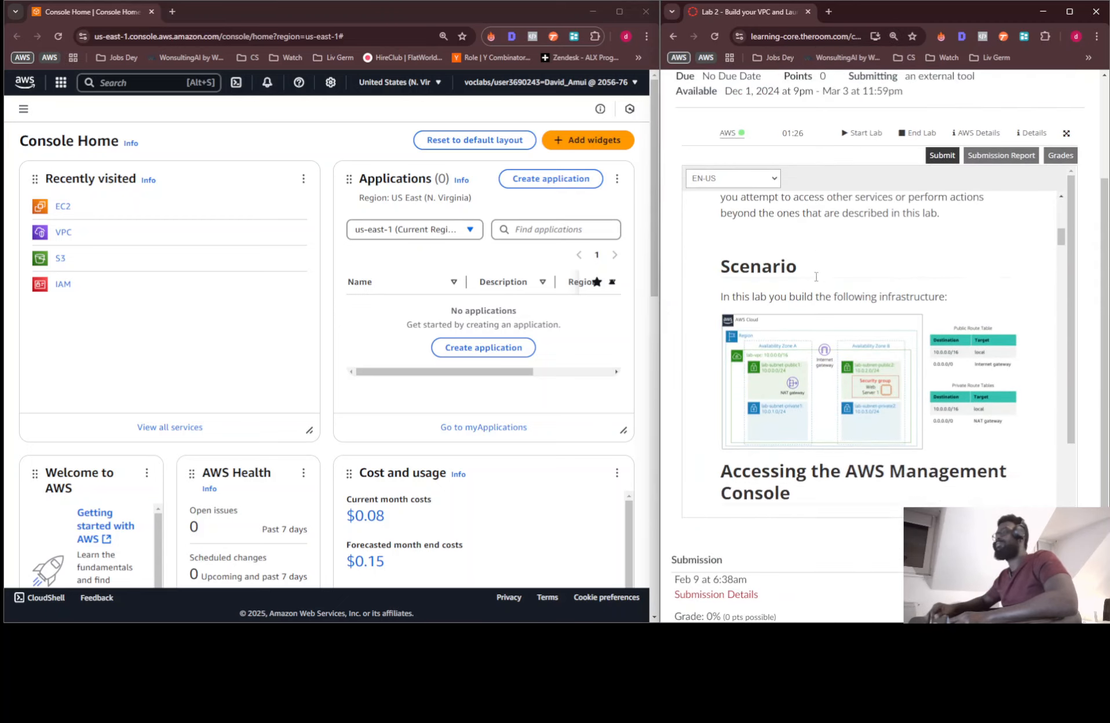
pyautogui.scroll(-5, 816, 277)
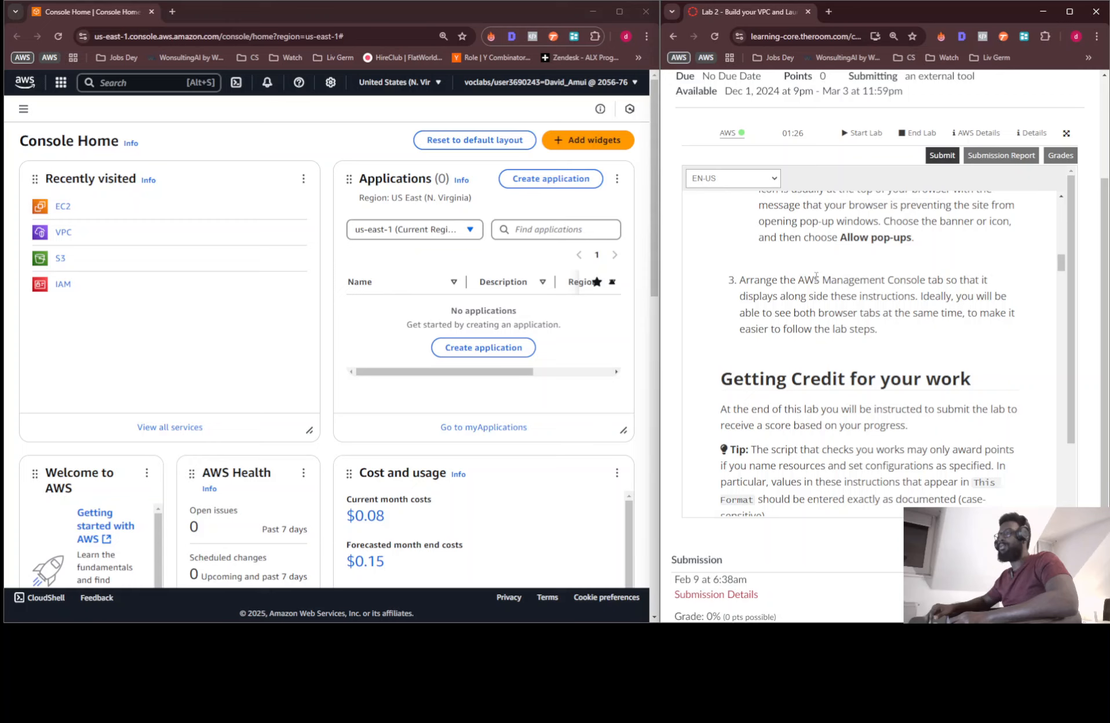
pyautogui.scroll(3, 816, 276)
pyautogui.scroll(-6, 816, 277)
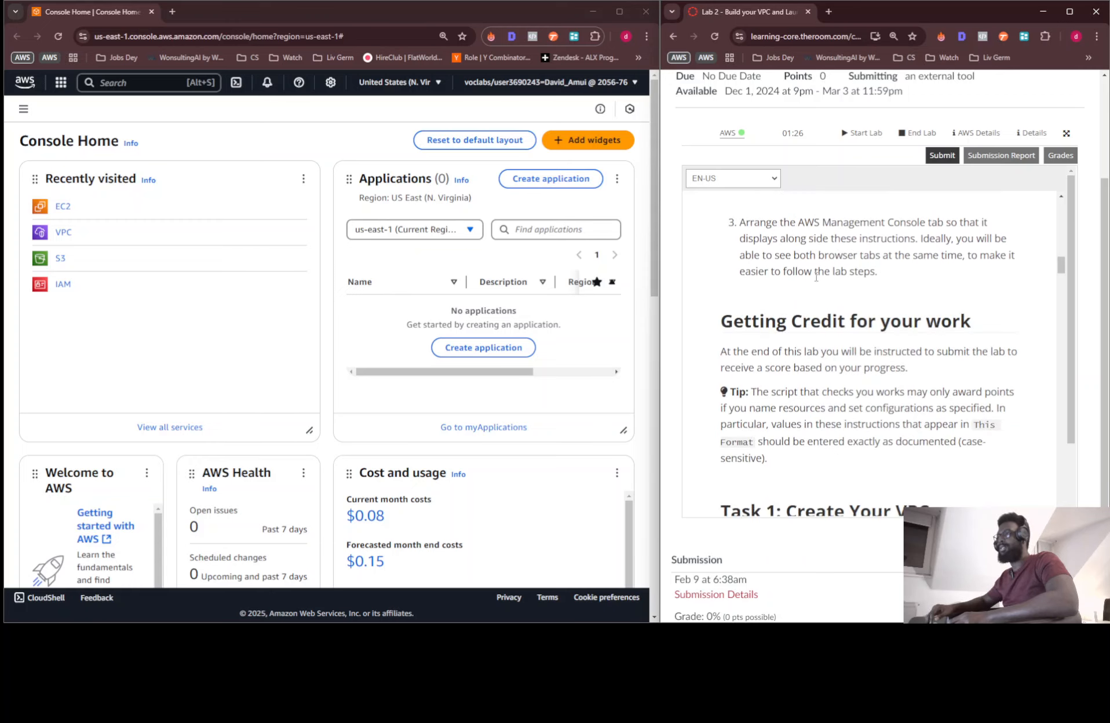
pyautogui.scroll(-1, 816, 277)
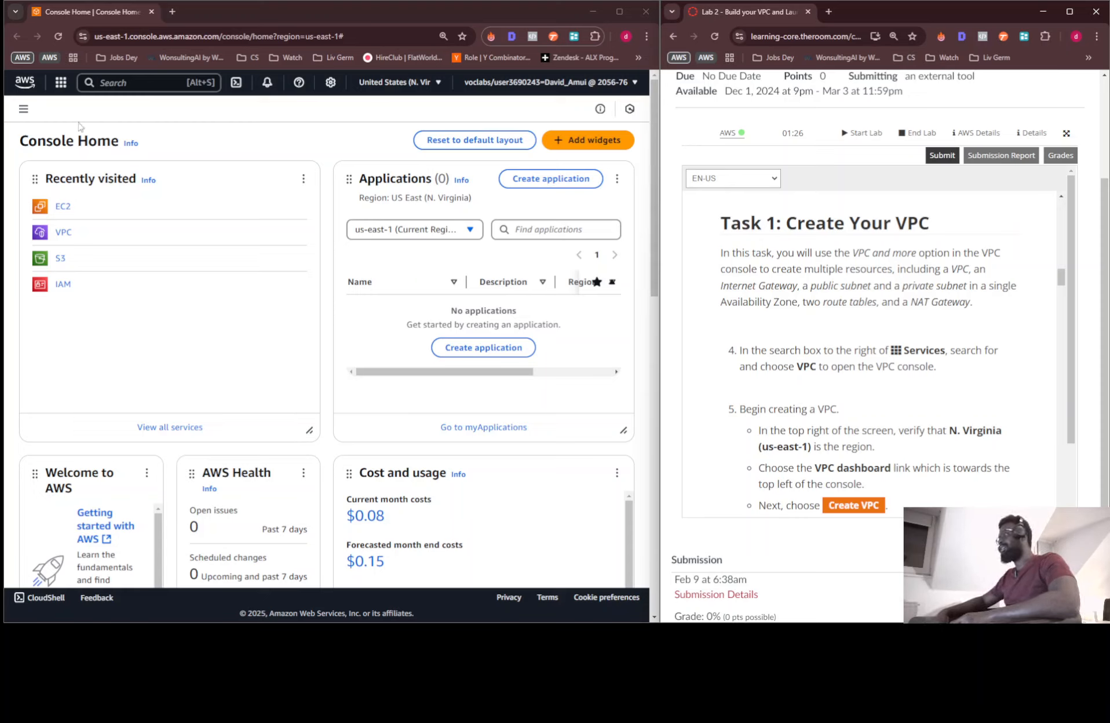
# Search the AWS services for "vpc" and open the VPC console.
pyautogui.click(100, 84)
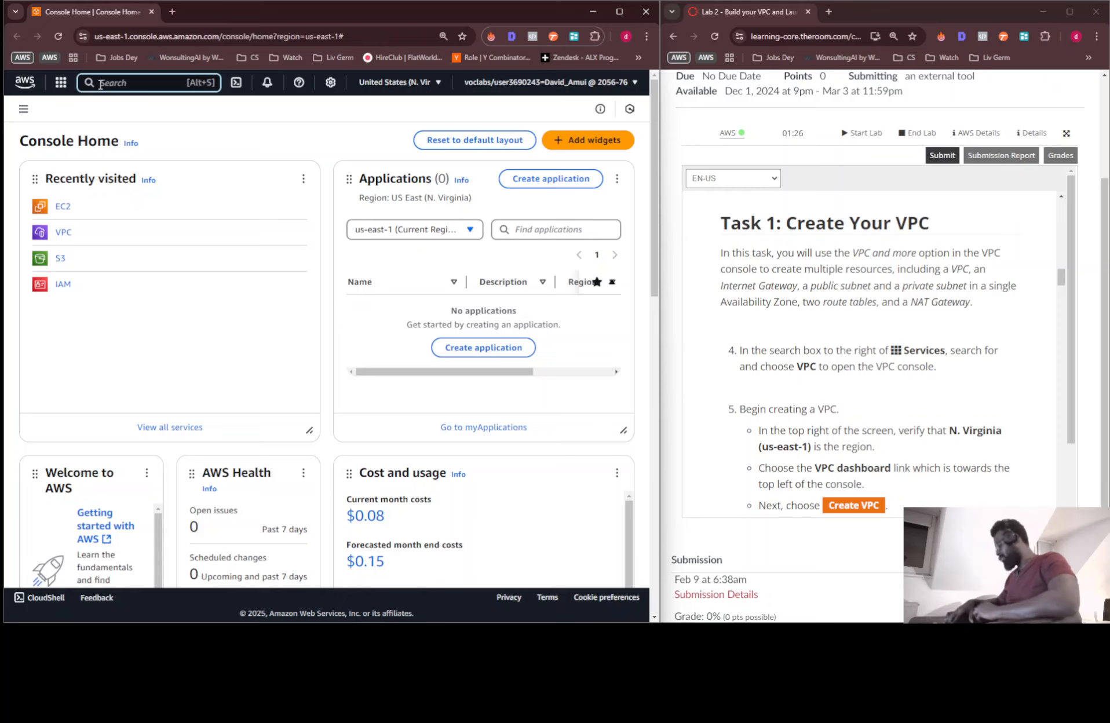
pyautogui.write('vpc')
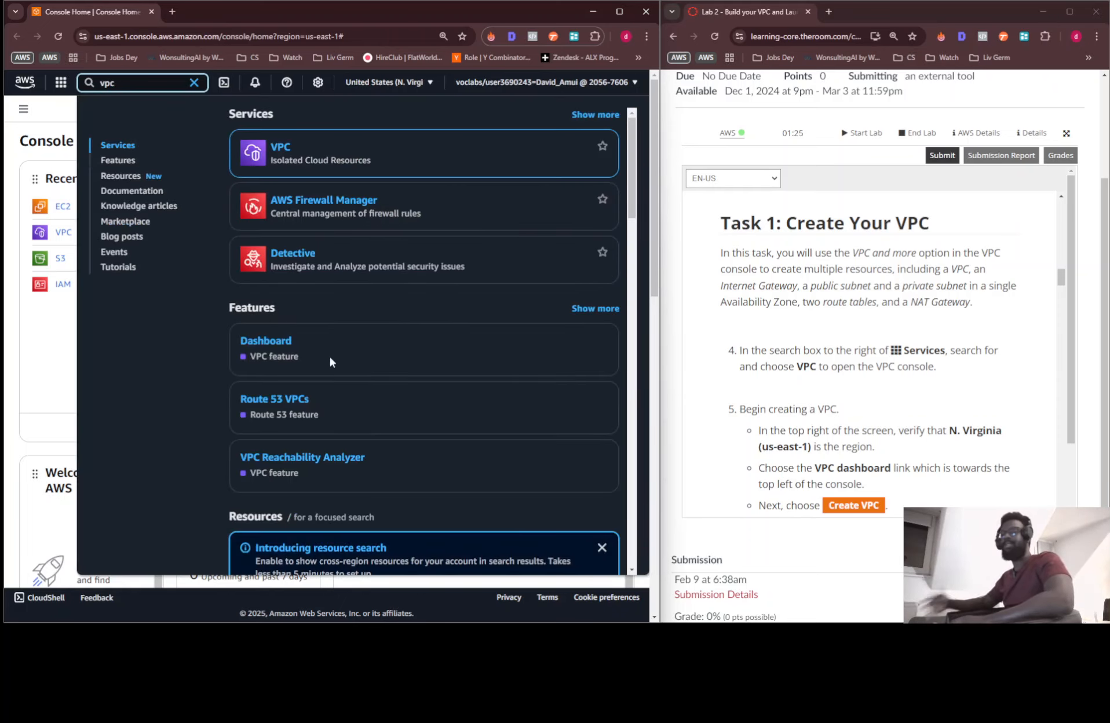
pyautogui.click(275, 150)
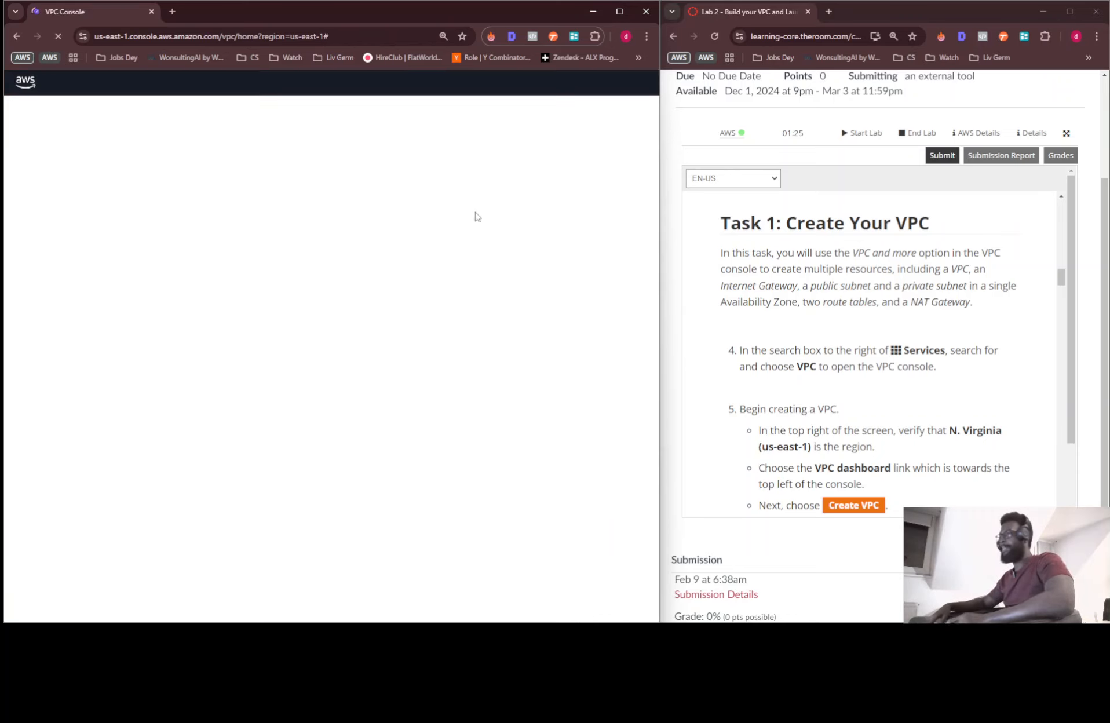
# Check in the console's region list that N. Virginia (us-east-1) is the selected region, as the lab instructions require.
pyautogui.scroll(-3, 858, 342)
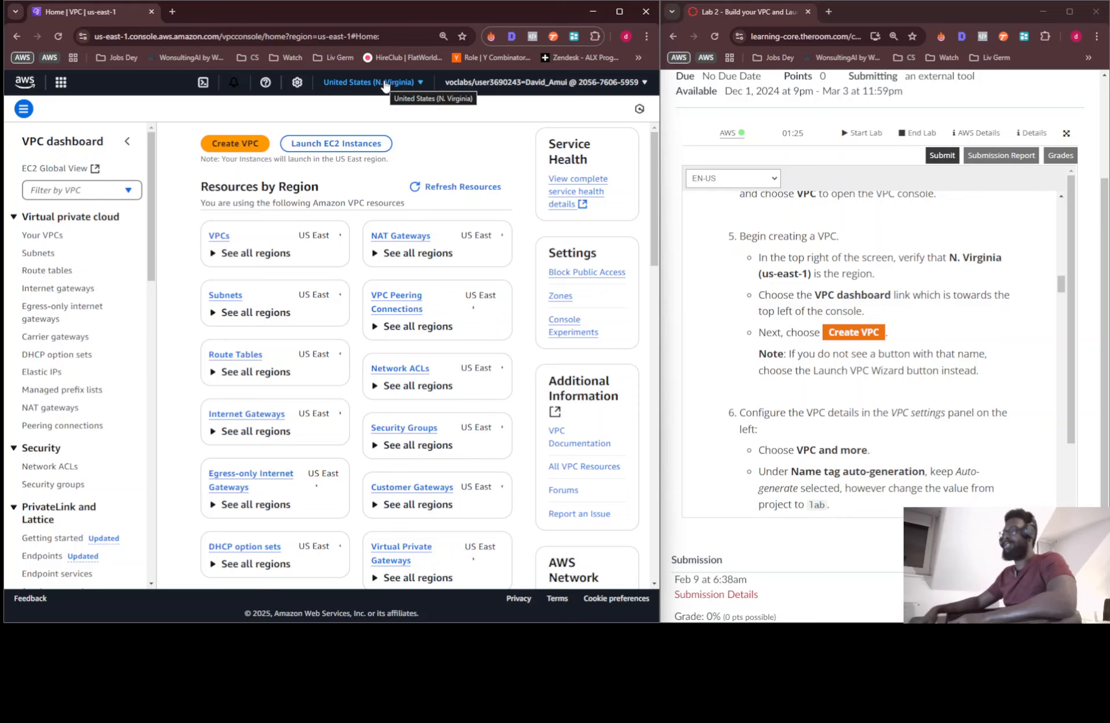
pyautogui.click(403, 83)
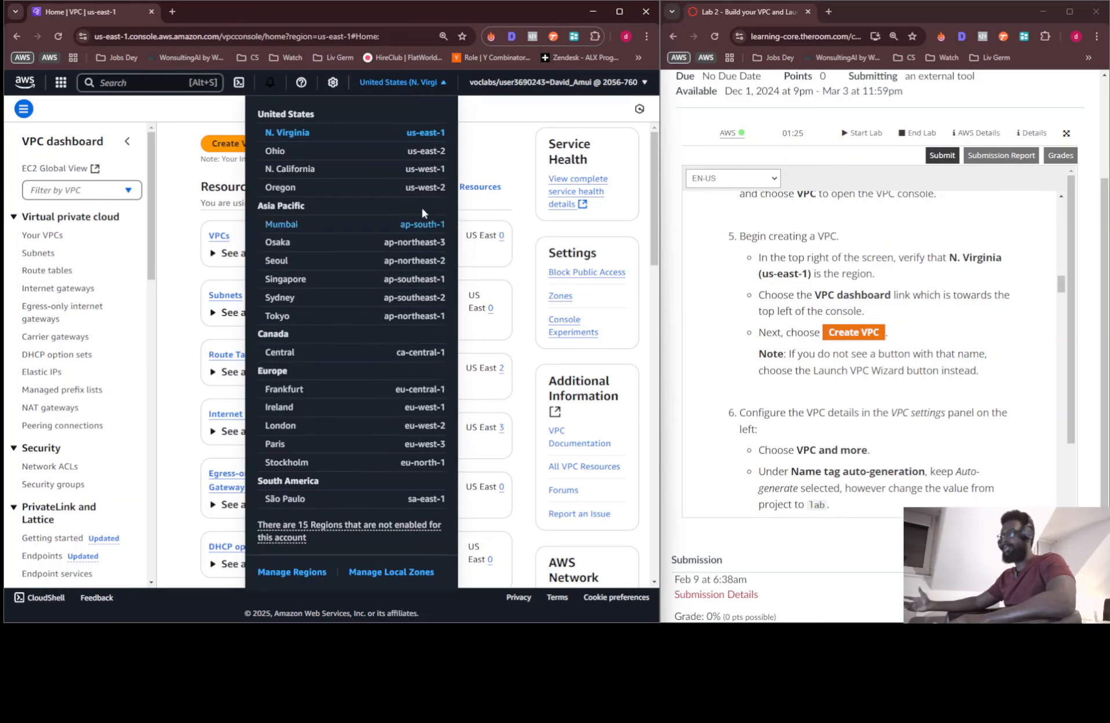
pyautogui.click(420, 84)
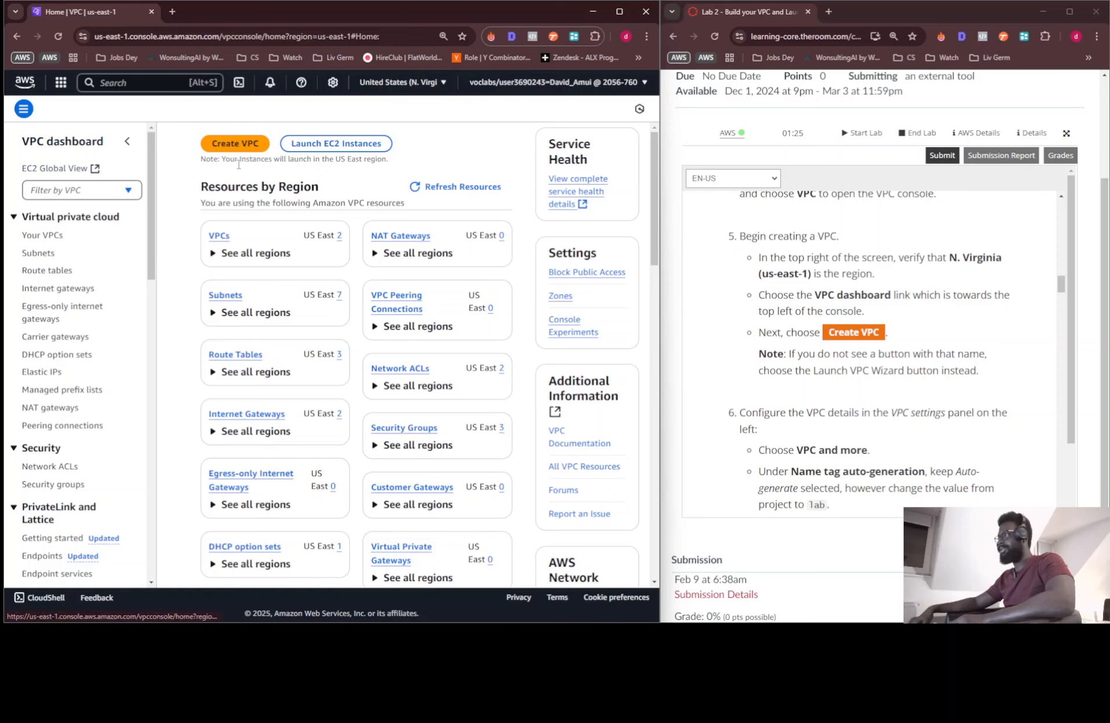
# Start creating a VPC and set its auto-generated name tag value to "lab".
pyautogui.click(241, 146)
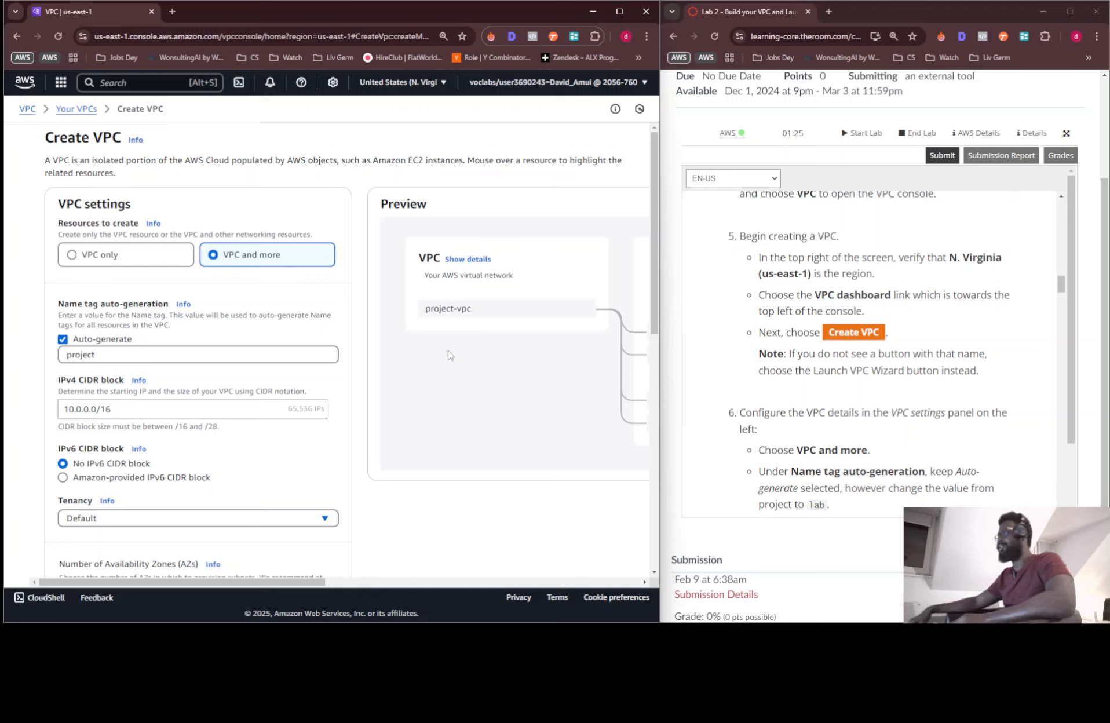
pyautogui.scroll(-5, 836, 218)
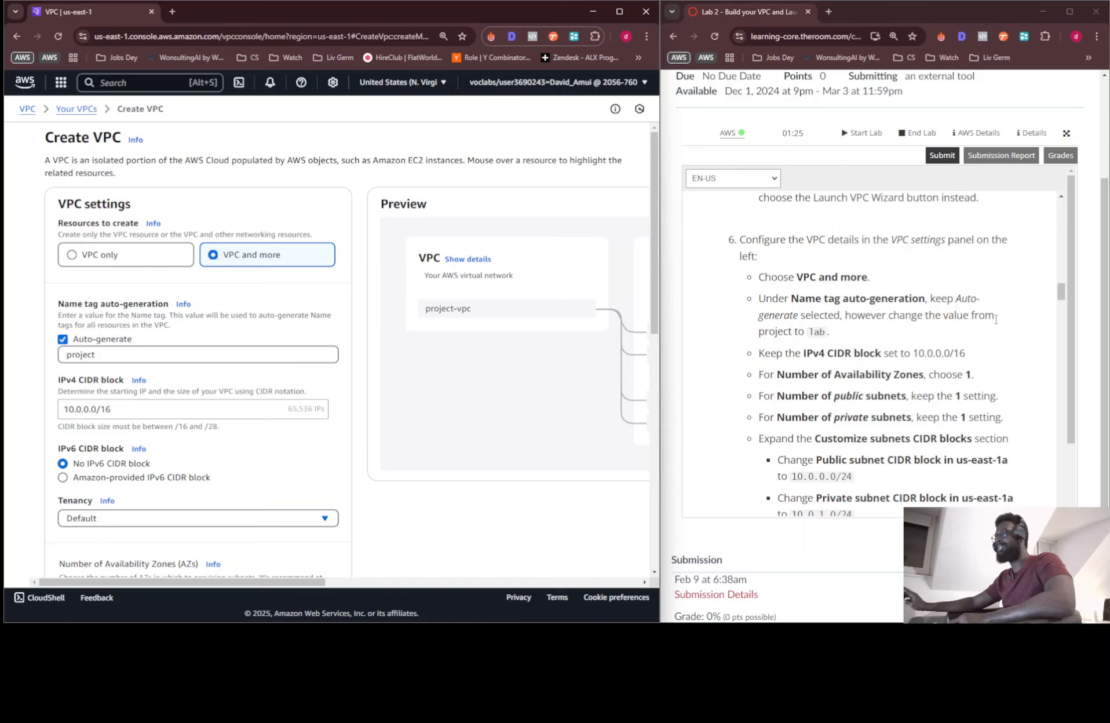
pyautogui.doubleClick(78, 356)
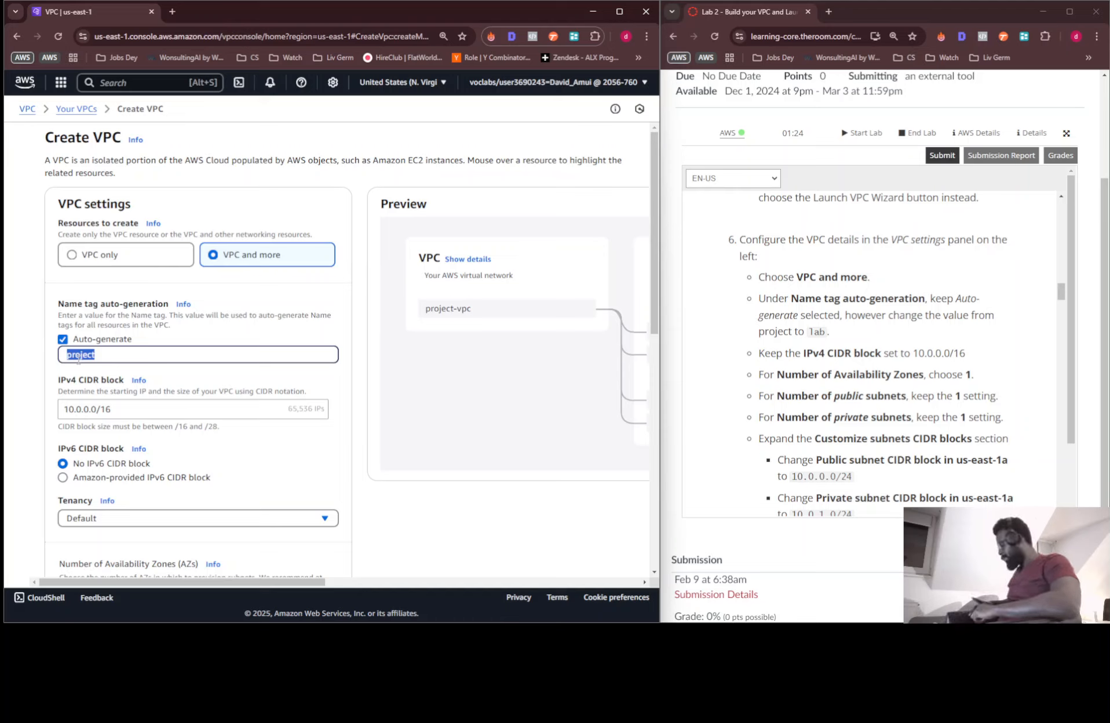
pyautogui.write('lab')
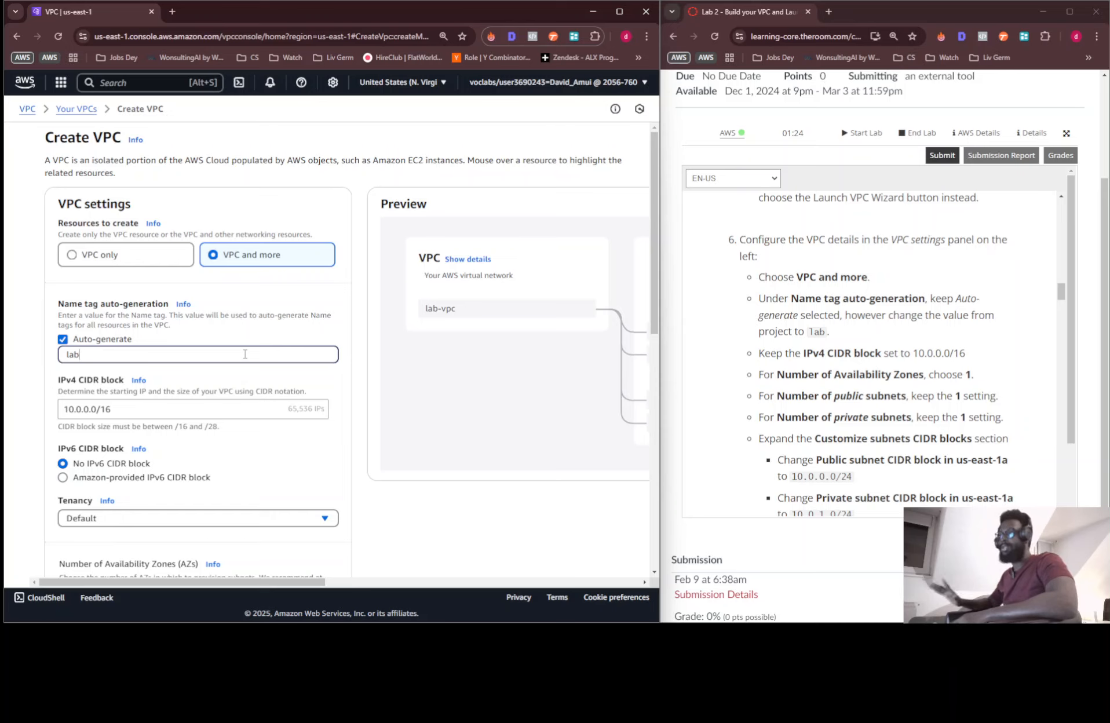
# Set the VPC to 1 Availability Zone with 1 public subnet, and set NAT gateways to In 1 AZ.
pyautogui.scroll(-2, 222, 384)
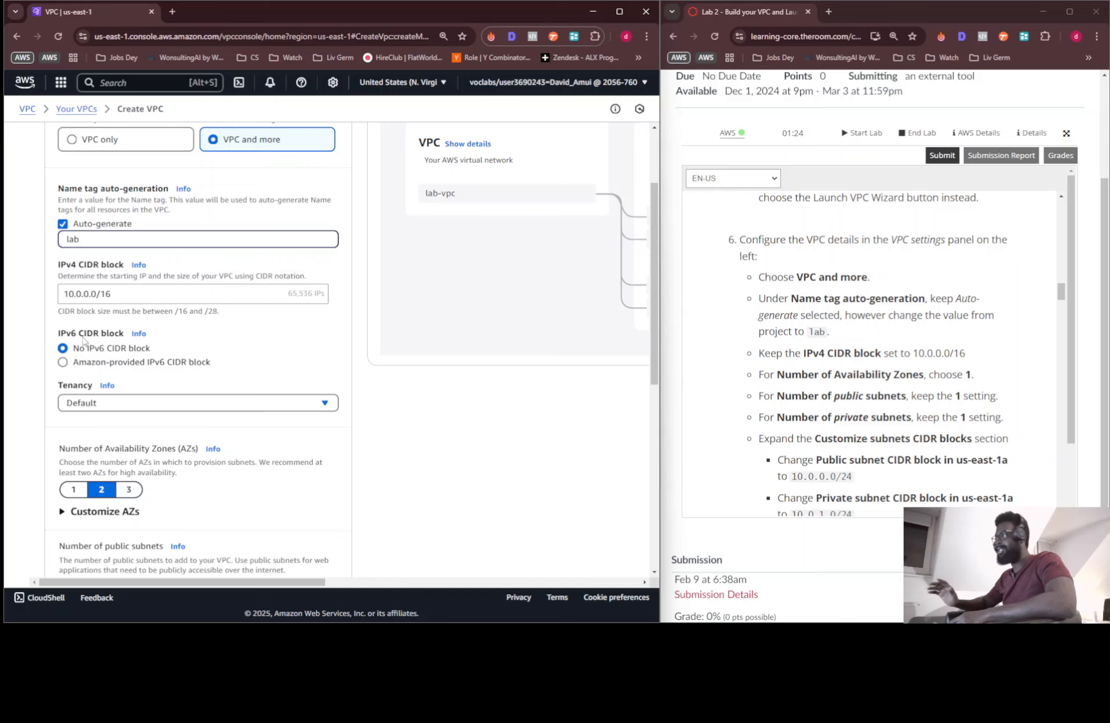
pyautogui.scroll(-4, 111, 331)
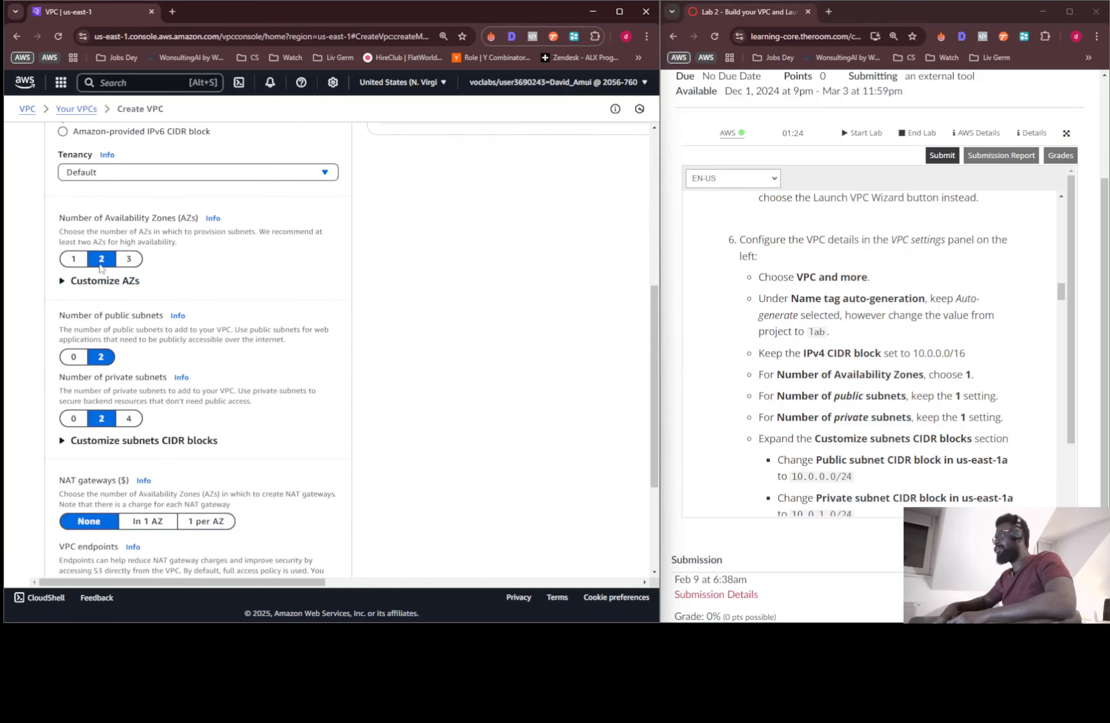
pyautogui.click(73, 259)
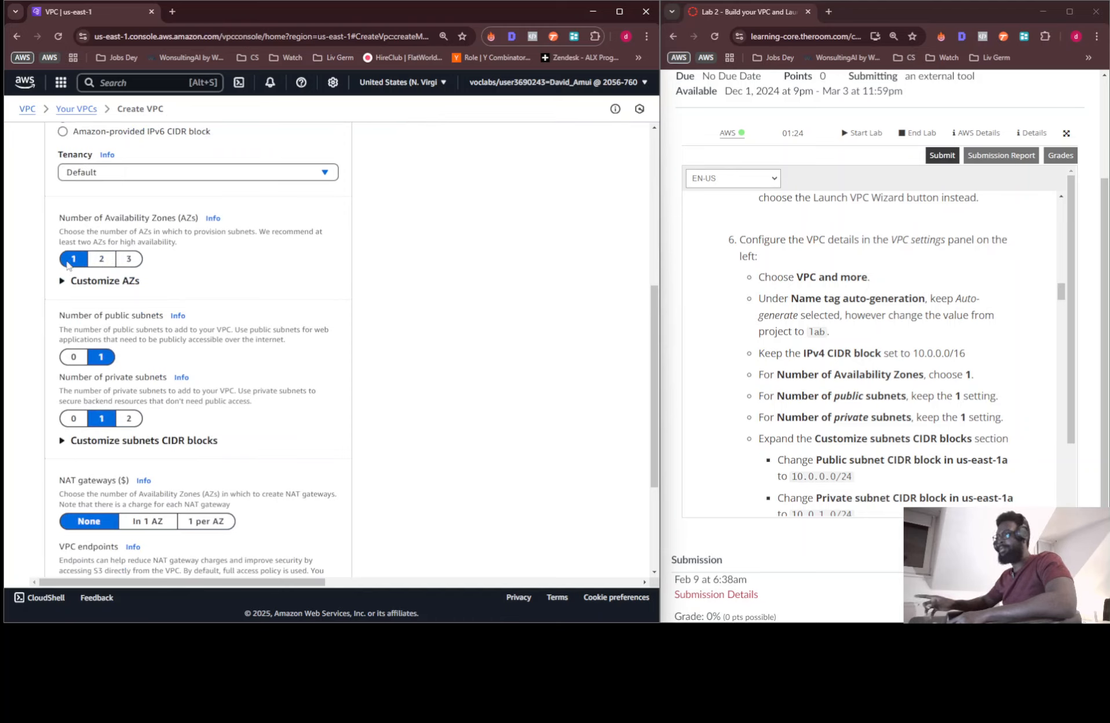
pyautogui.click(80, 356)
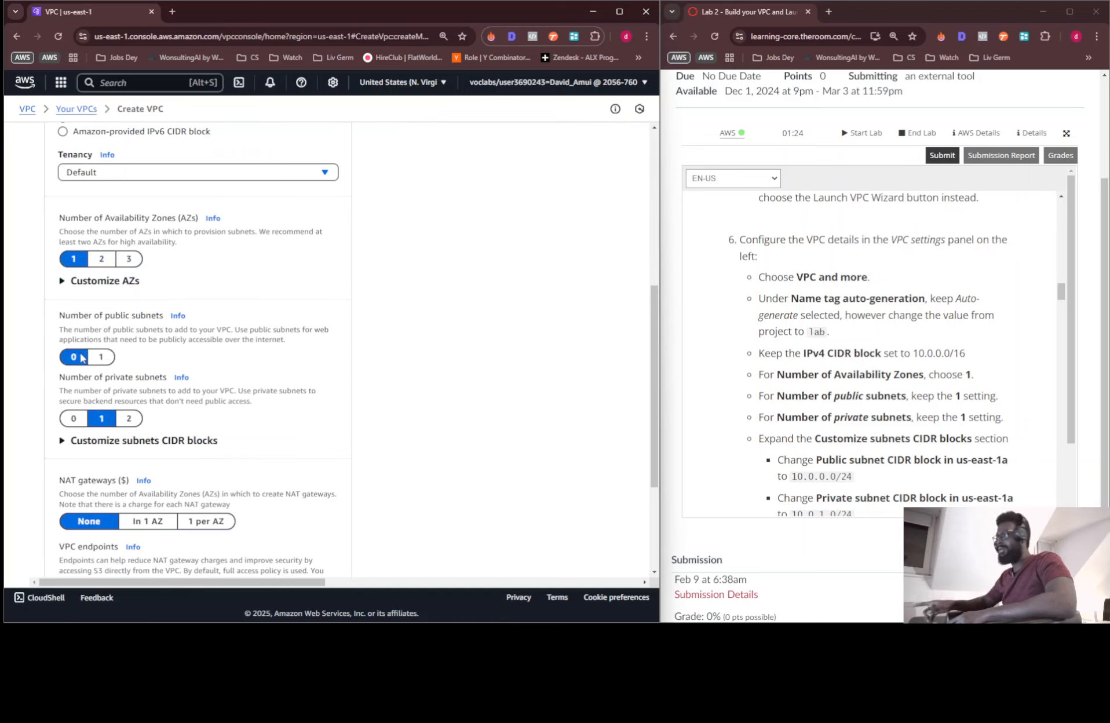
pyautogui.click(95, 357)
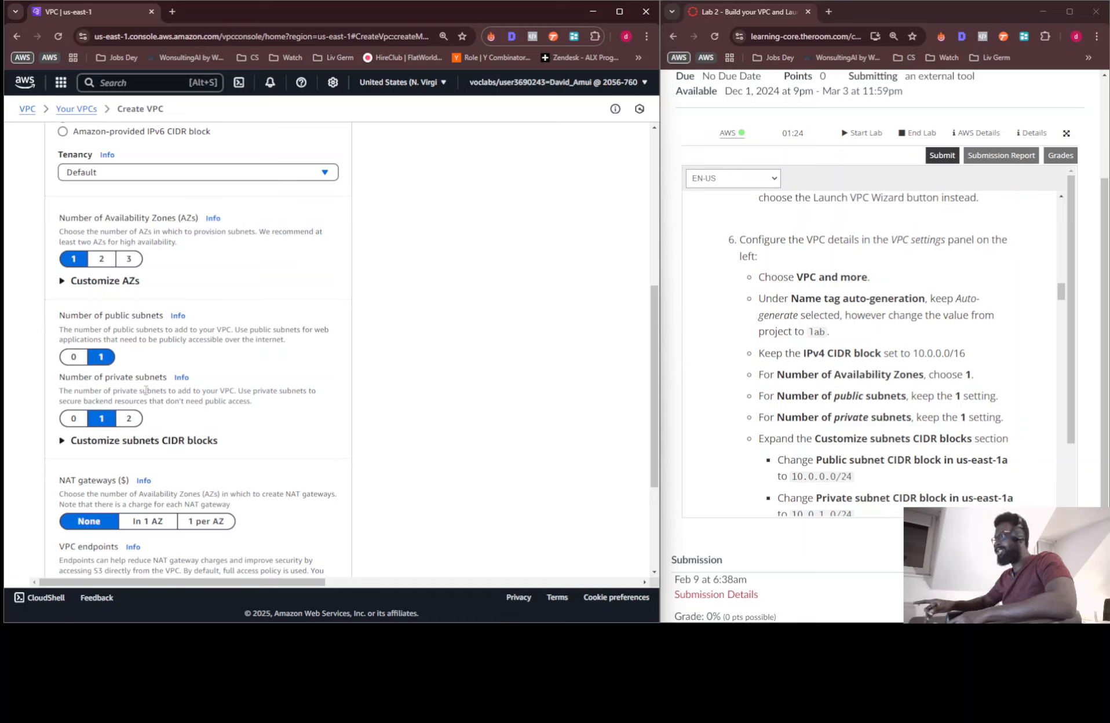
pyautogui.scroll(-3, 271, 330)
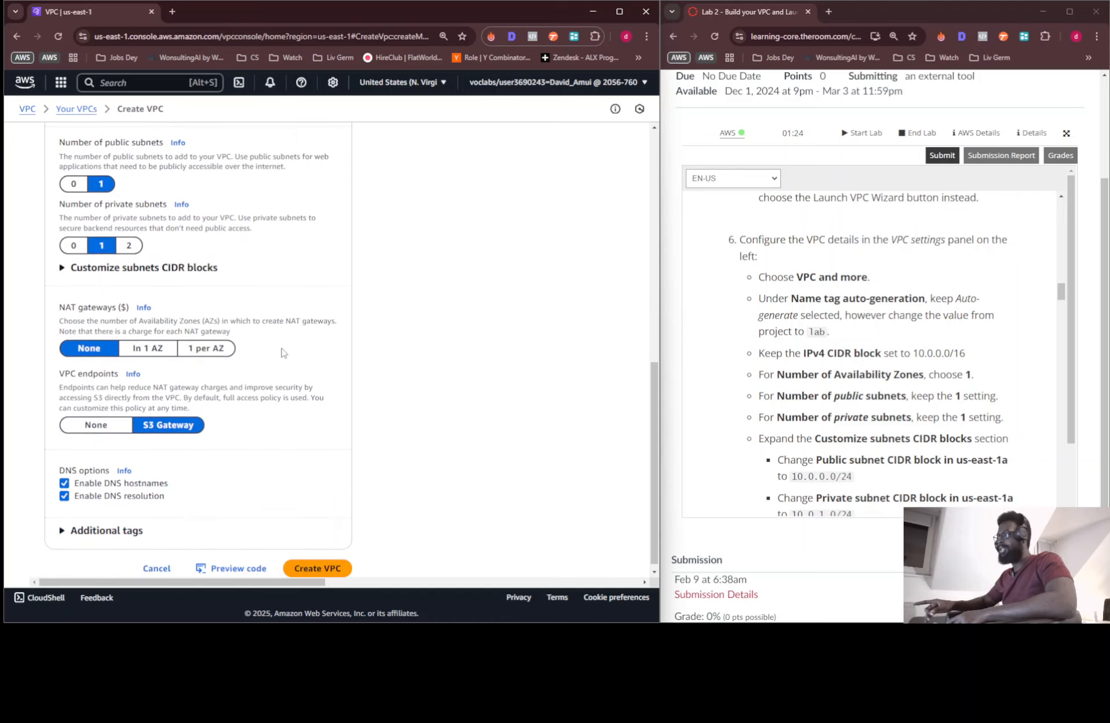
pyautogui.click(156, 349)
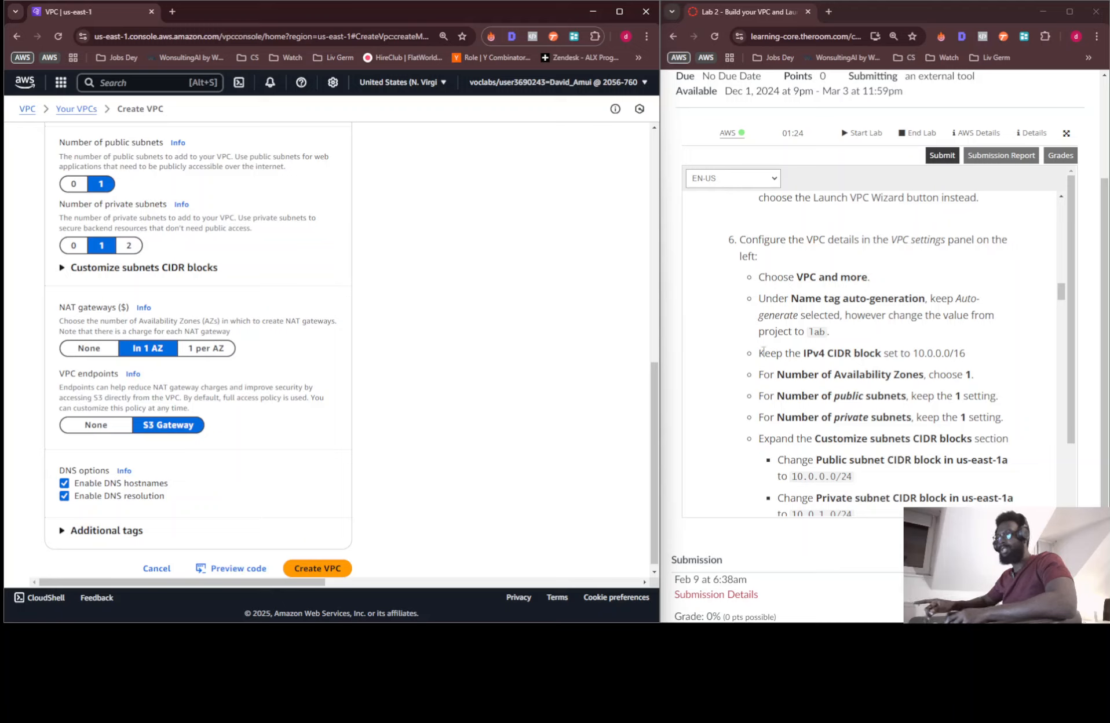
# Expand the subnet CIDR block customization and set the public subnet CIDR block in us-east-1a to 10.0.0.0/24.
pyautogui.scroll(-3, 834, 371)
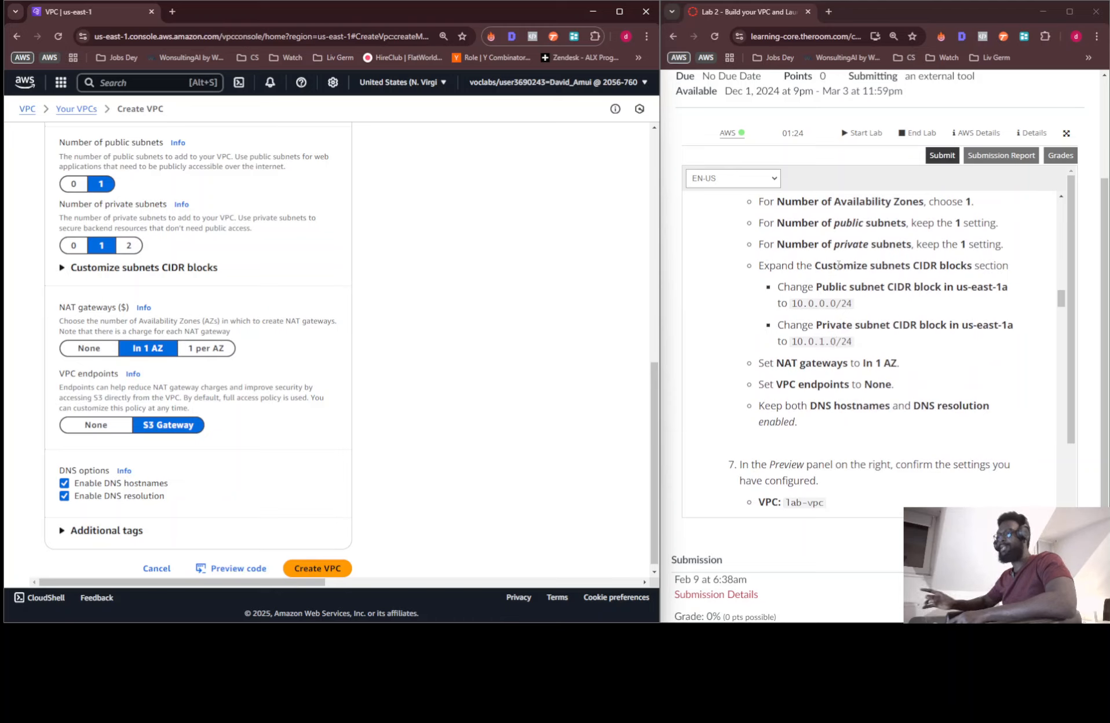
pyautogui.click(143, 268)
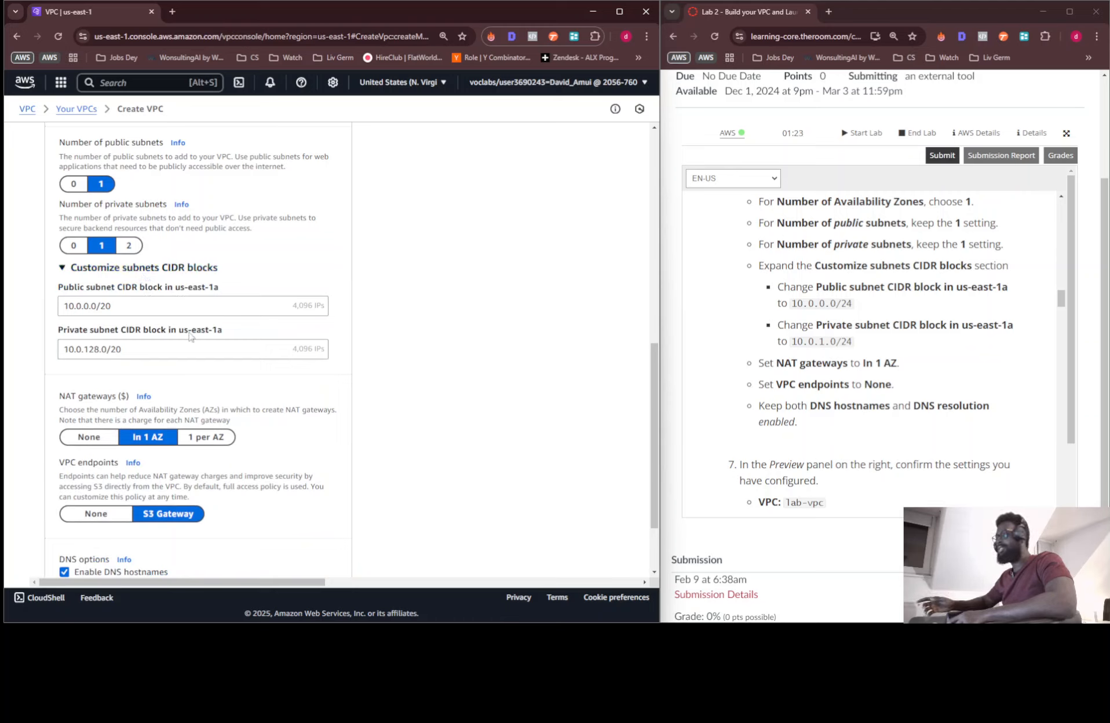
pyautogui.click(96, 307)
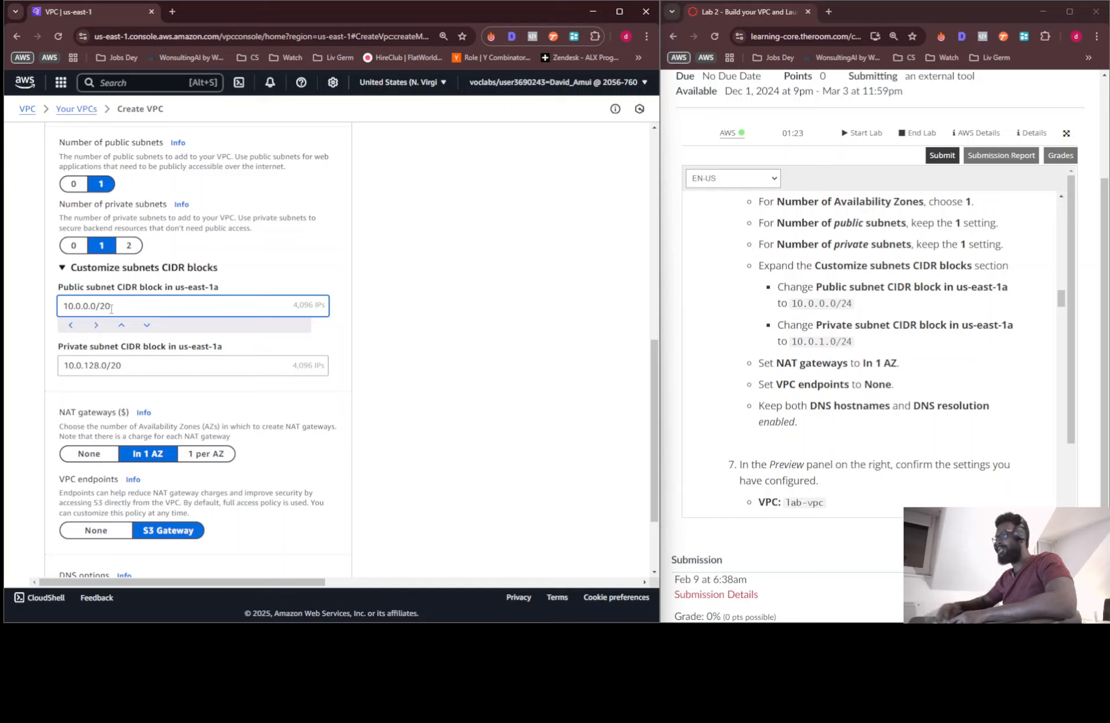
pyautogui.press('BackSpace')
pyautogui.write('4')
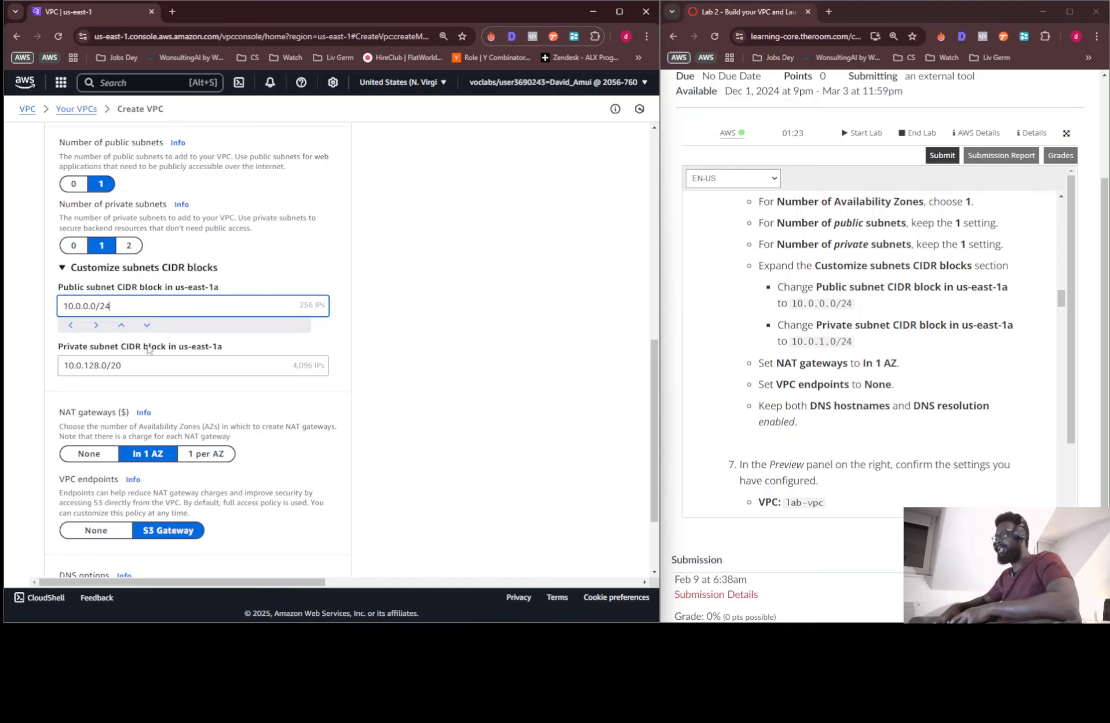
# Set the private subnet CIDR block in us-east-1a to 10.0.1.0/24 and the VPC endpoints to None.
pyautogui.click(97, 357)
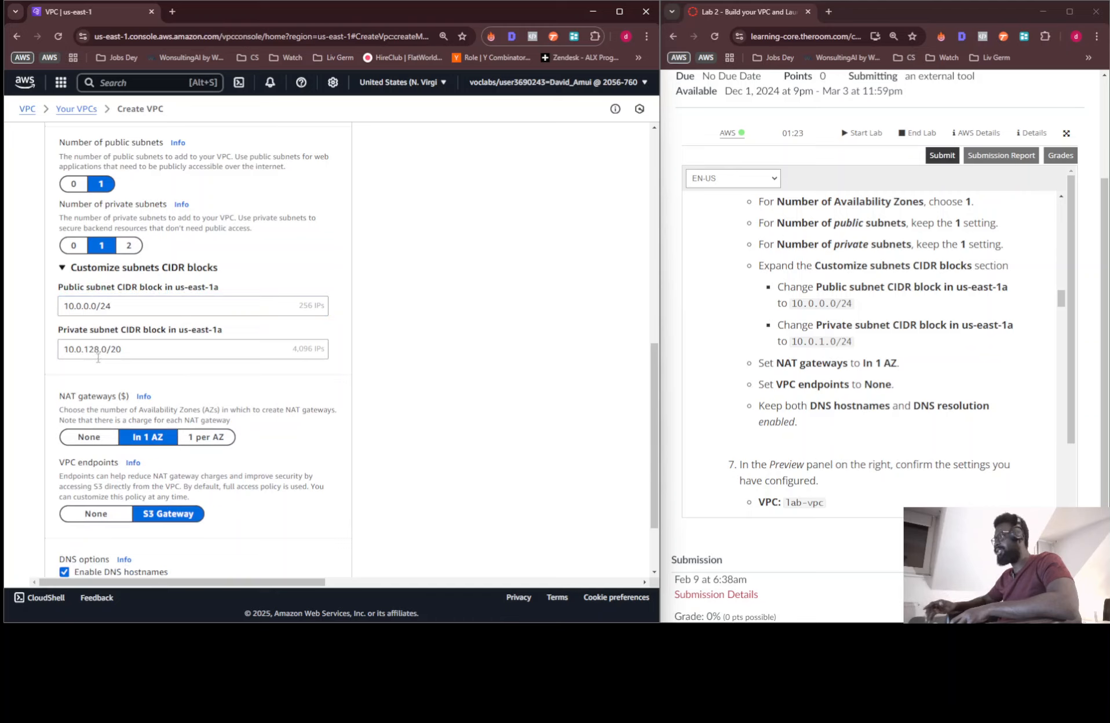
pyautogui.click(98, 355)
pyautogui.press('BackSpace')
pyautogui.press('BackSpace')
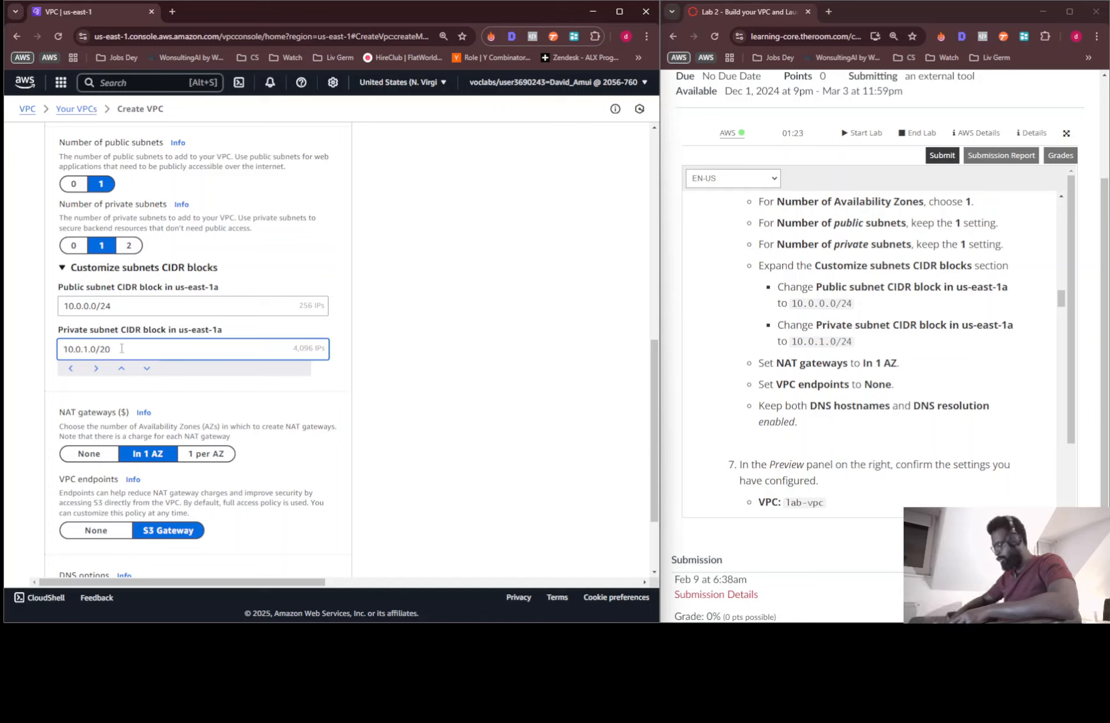
pyautogui.press('BackSpace')
pyautogui.write('4')
pyautogui.click(393, 369)
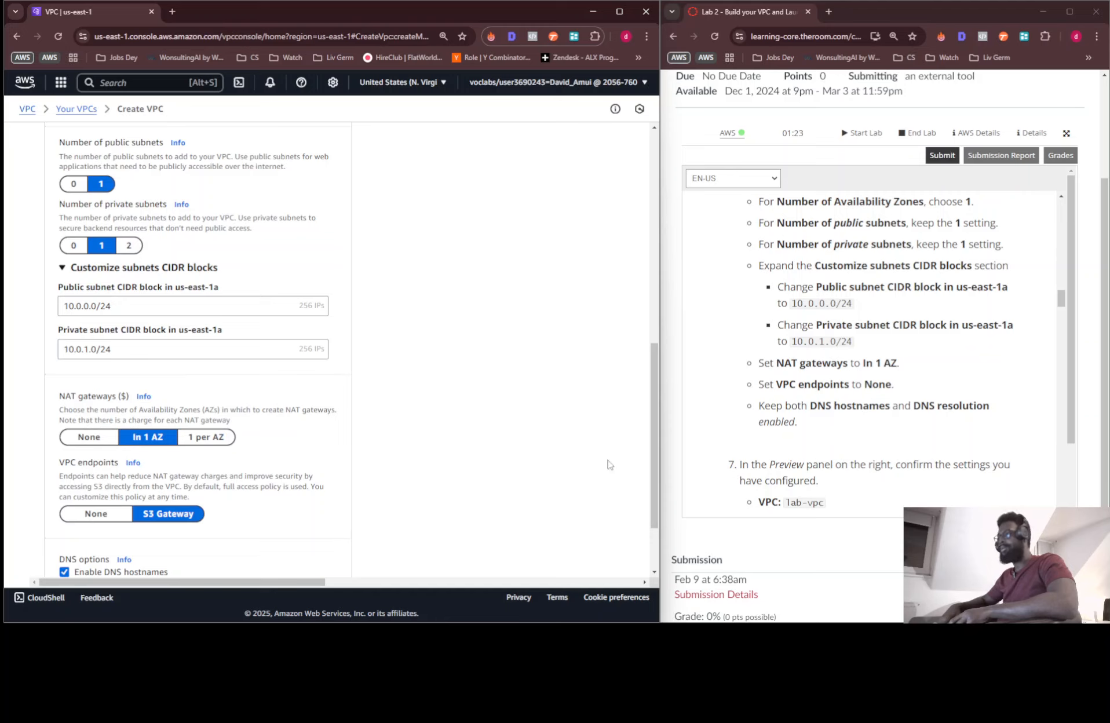
pyautogui.click(115, 515)
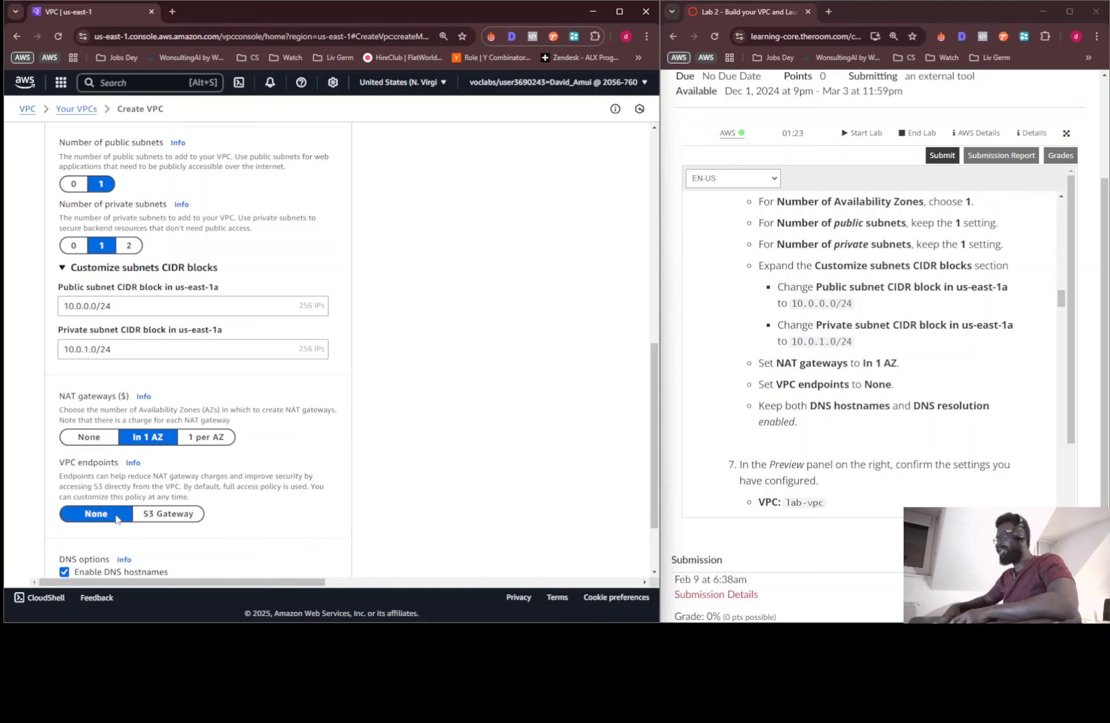
# Review the DNS options and the lab's list of expected resources, and show the VPC details in the resource preview.
pyautogui.scroll(-3, 310, 399)
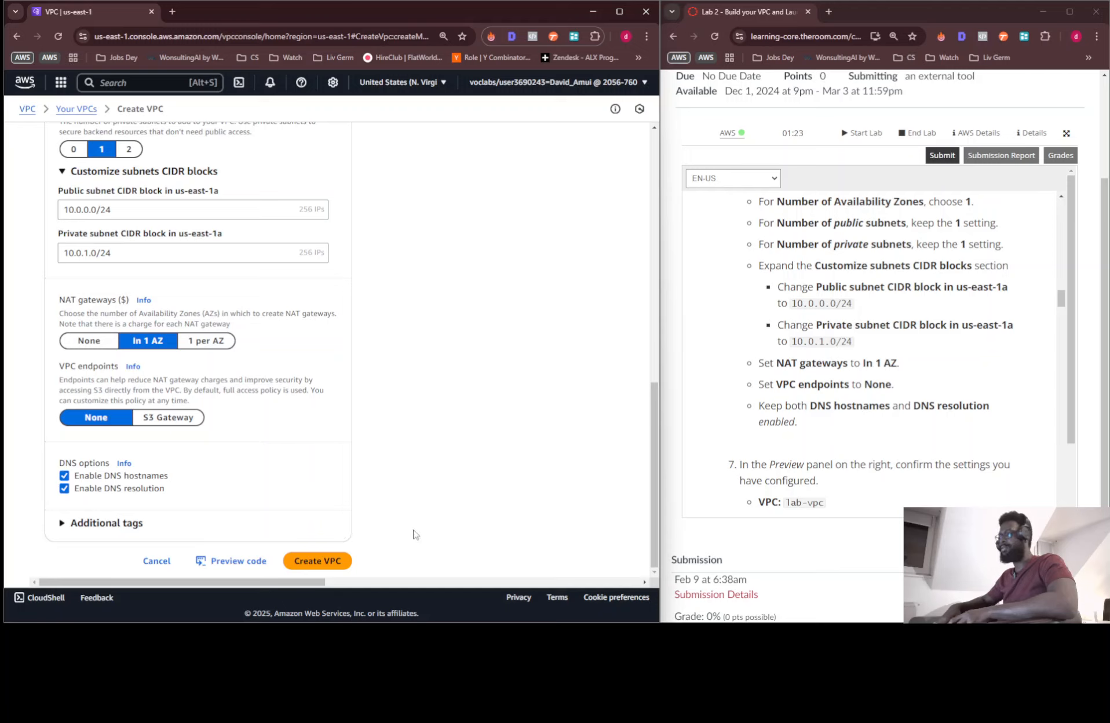
pyautogui.scroll(-4, 851, 355)
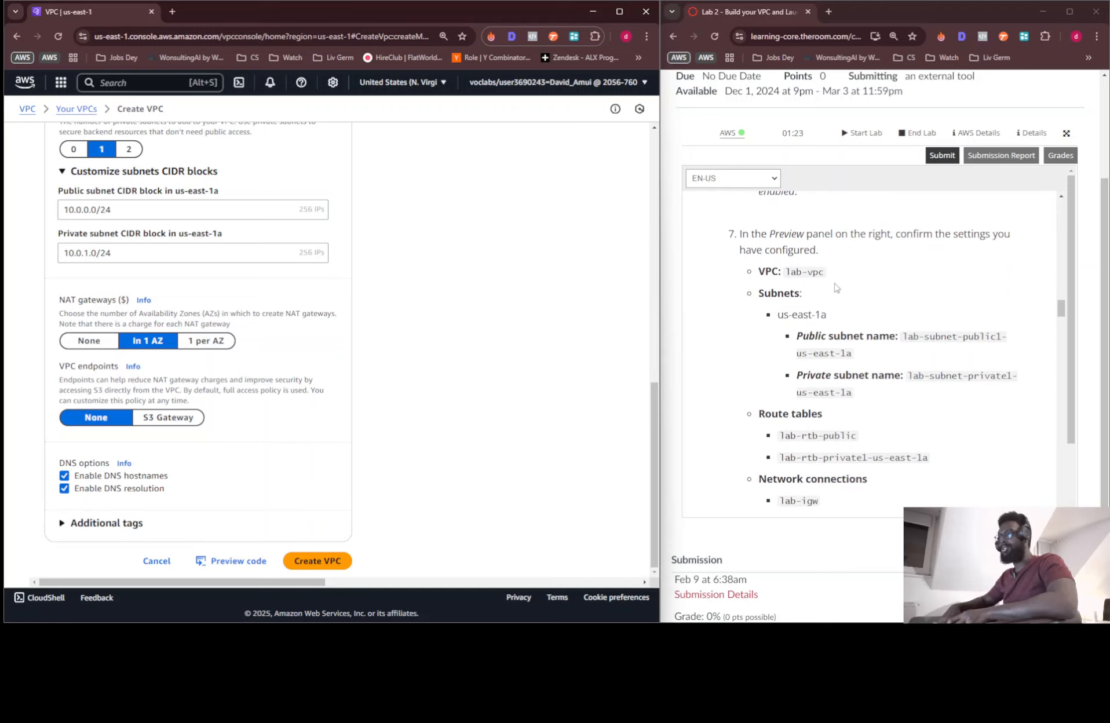
pyautogui.hscroll(10, 381, 327)
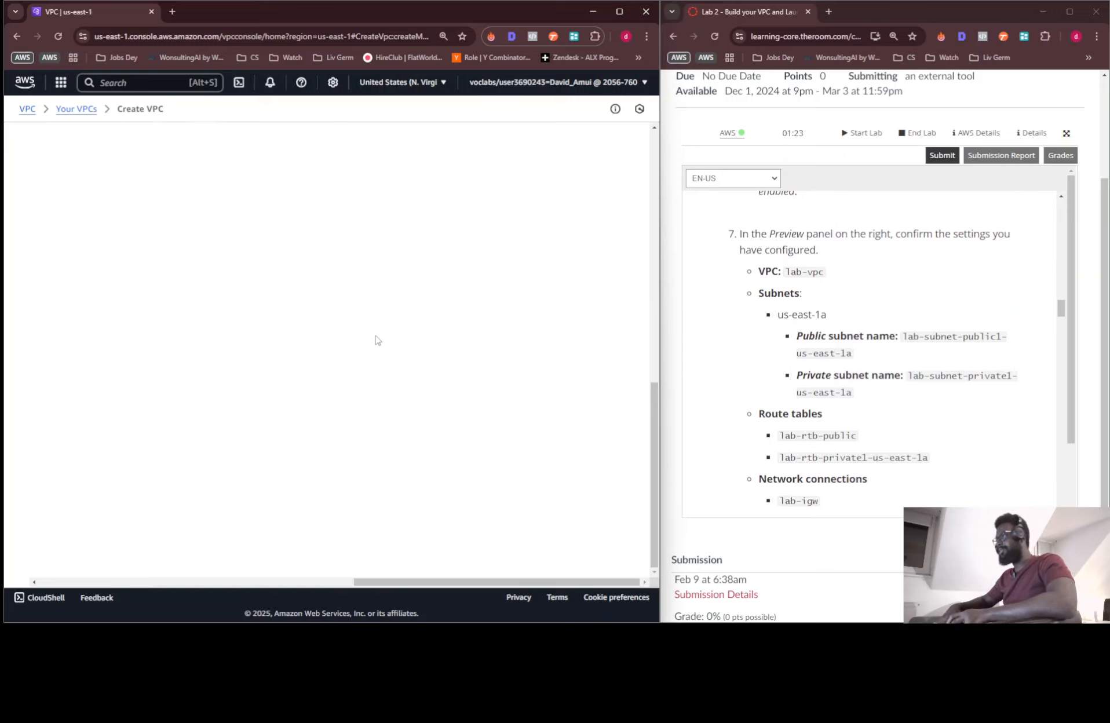
pyautogui.scroll(10, 377, 333)
pyautogui.hscroll(-7, 365, 336)
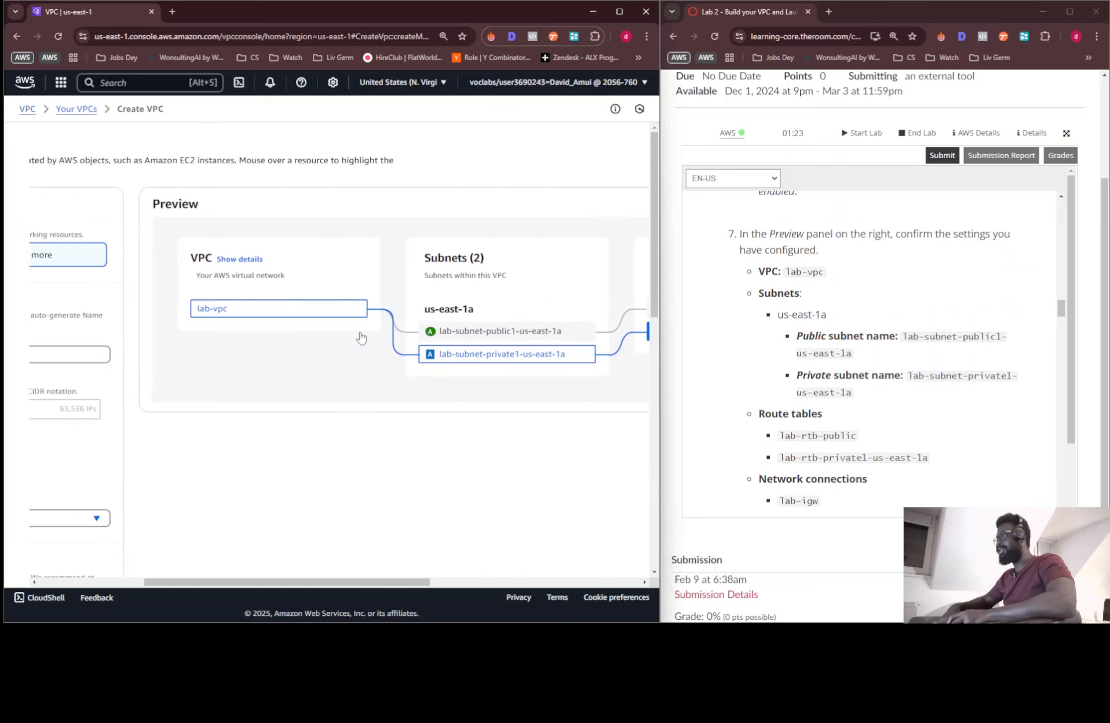
pyautogui.hscroll(2, 360, 336)
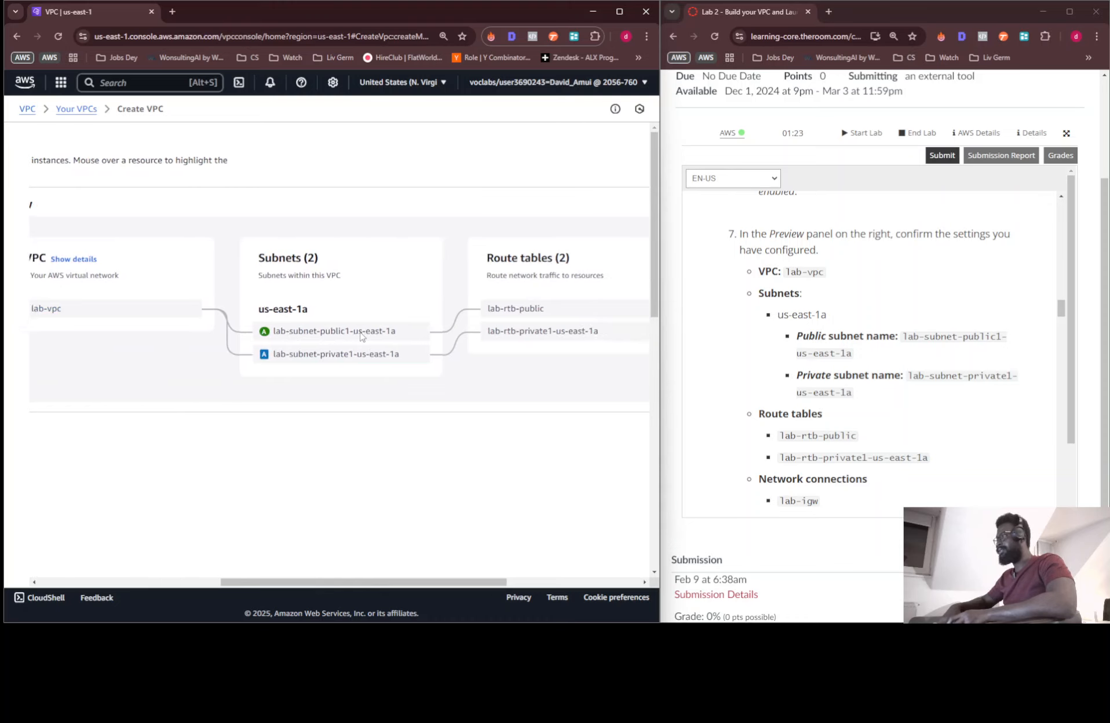
pyautogui.hscroll(-2, 261, 290)
pyautogui.click(195, 261)
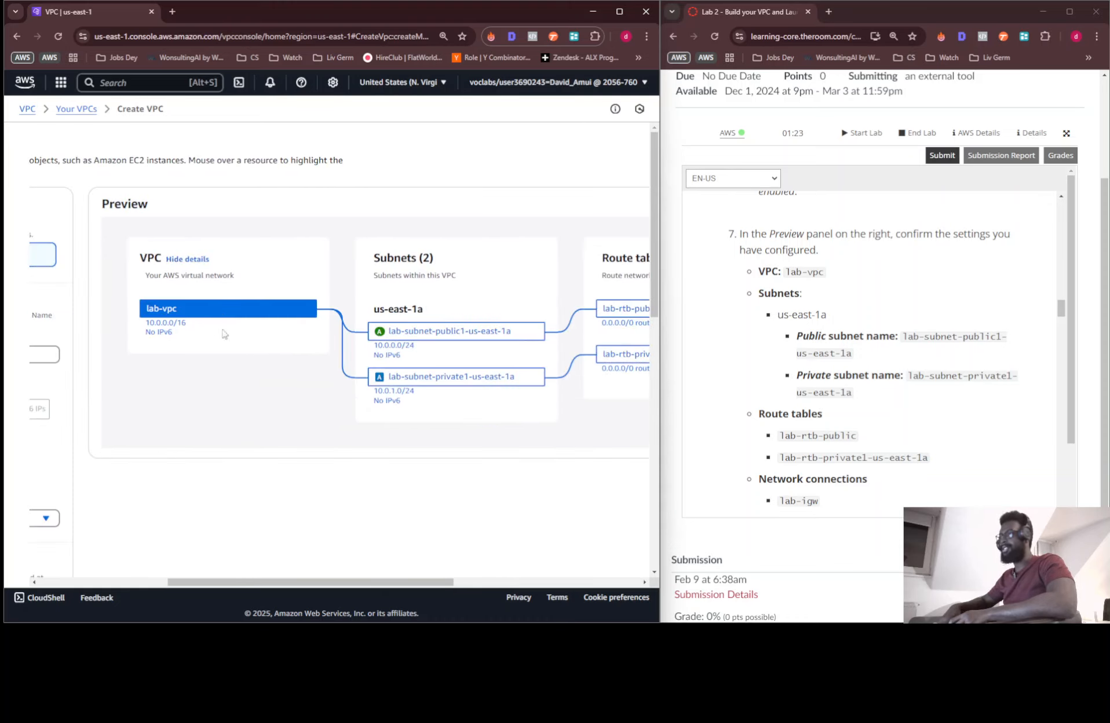
# Compare the VPC and subnet settings with the preview, tracing how each subnet connects through its route table.
pyautogui.hscroll(-5, 152, 311)
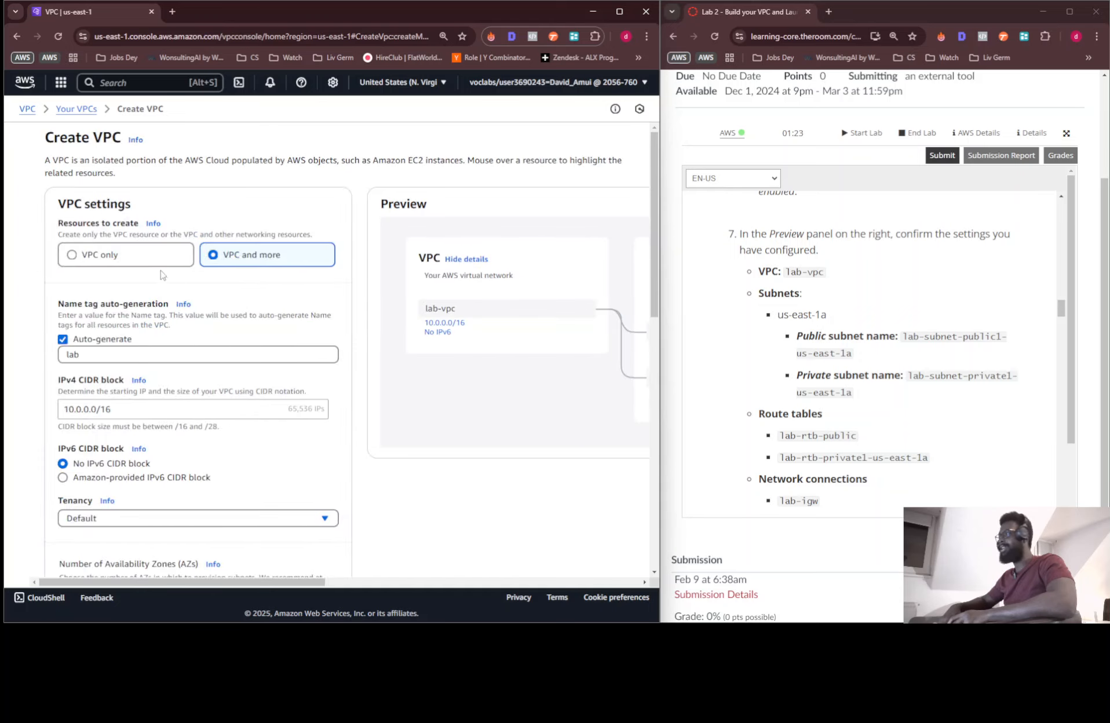
pyautogui.scroll(-4, 151, 266)
pyautogui.scroll(-5, 150, 268)
pyautogui.scroll(9, 151, 268)
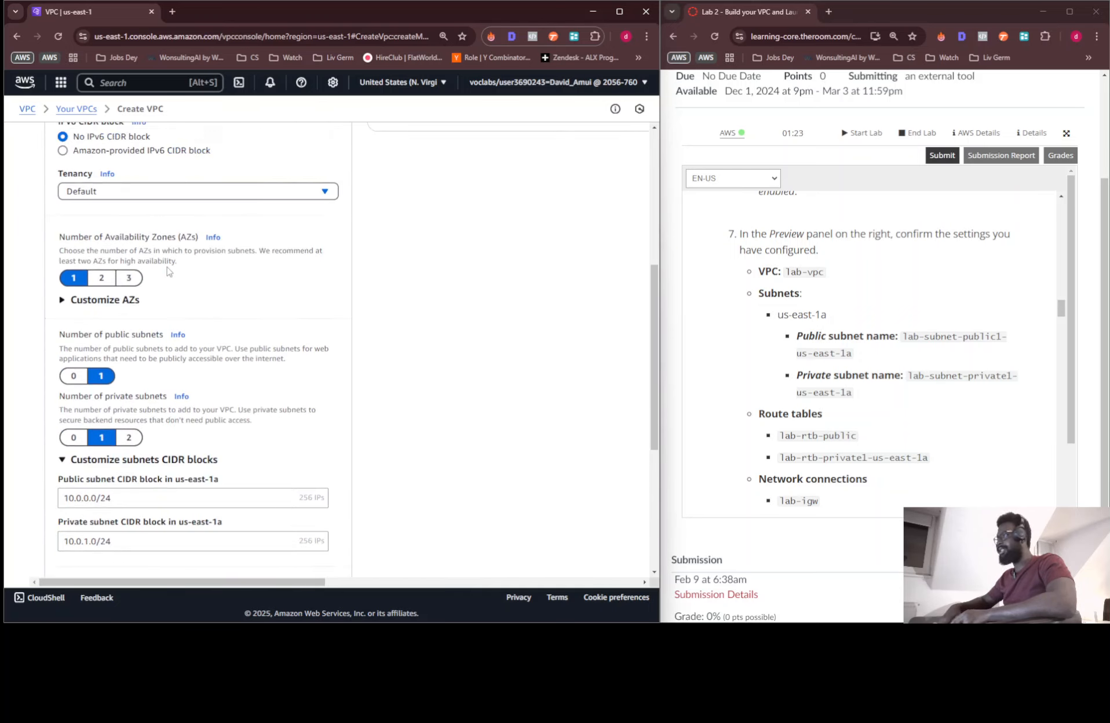
pyautogui.hscroll(5, 465, 275)
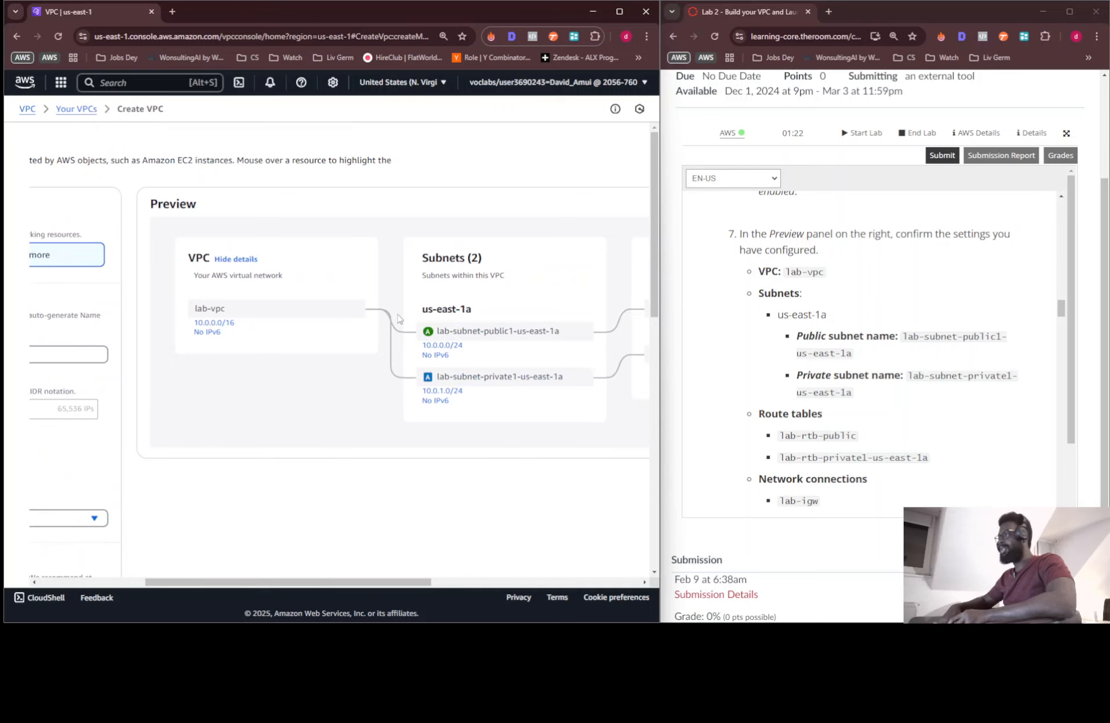
pyautogui.hscroll(4, 398, 319)
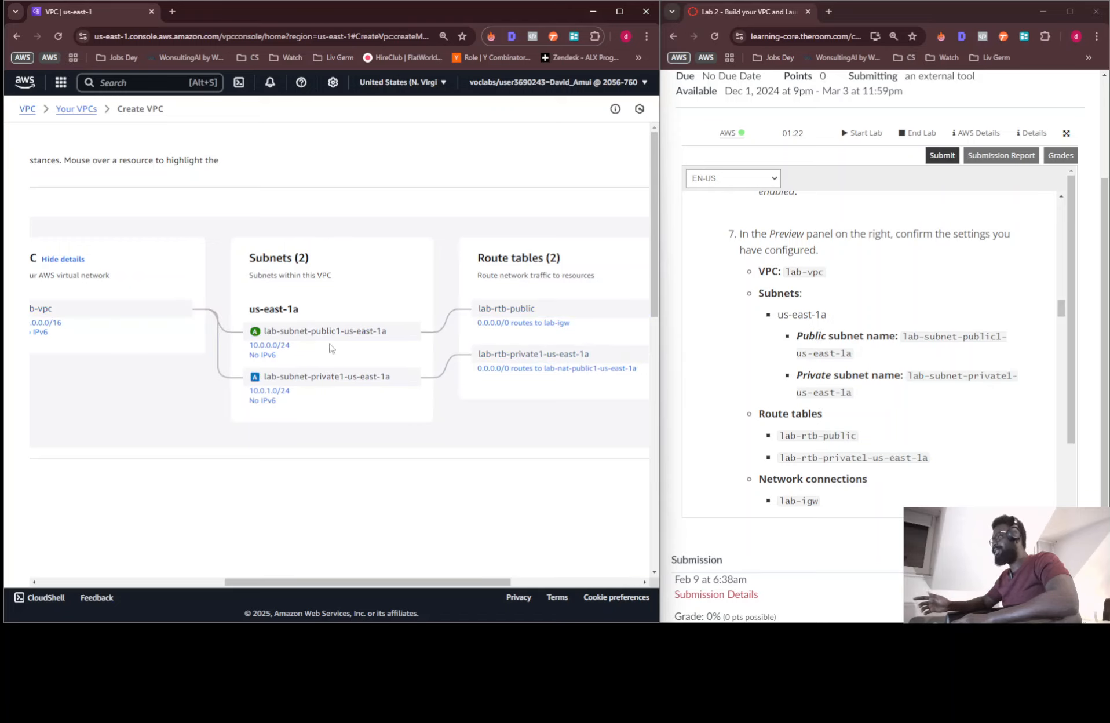
pyautogui.hscroll(5, 432, 362)
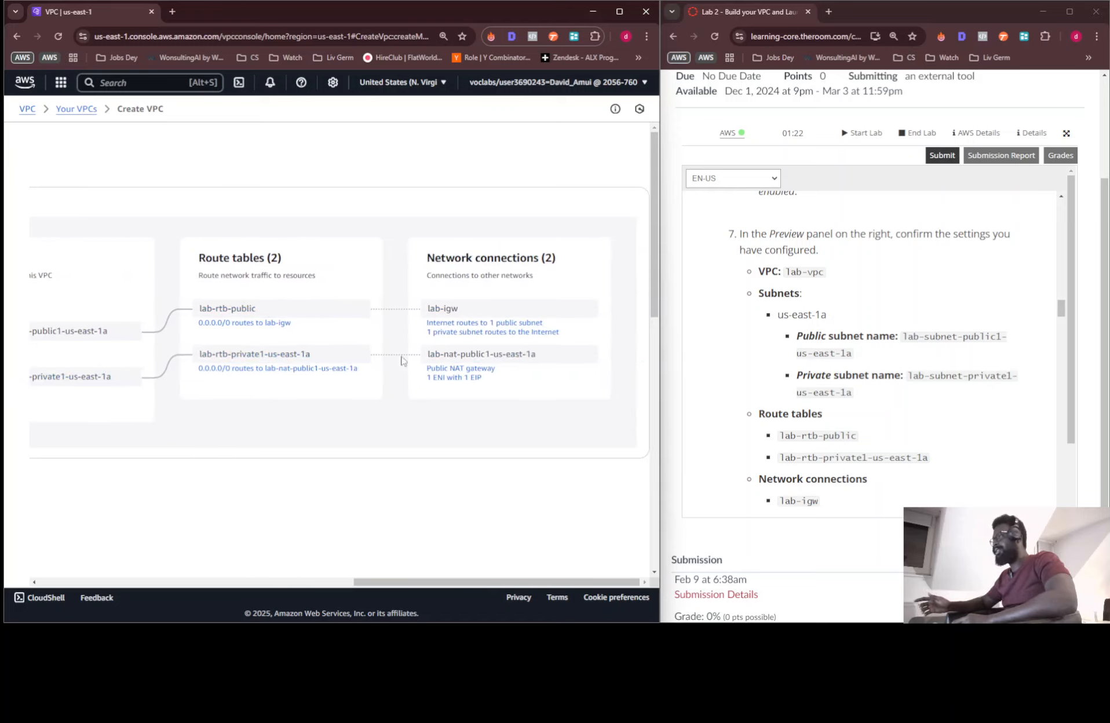
pyautogui.hscroll(-4, 446, 360)
pyautogui.hscroll(4, 442, 359)
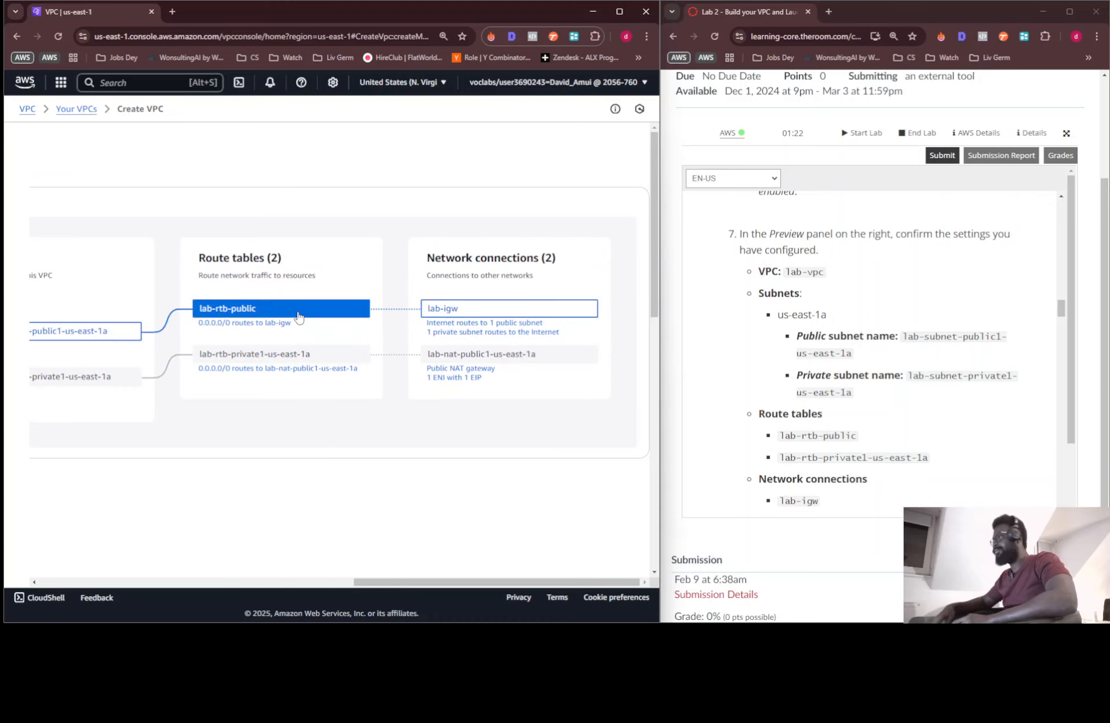
pyautogui.hscroll(-3, 298, 316)
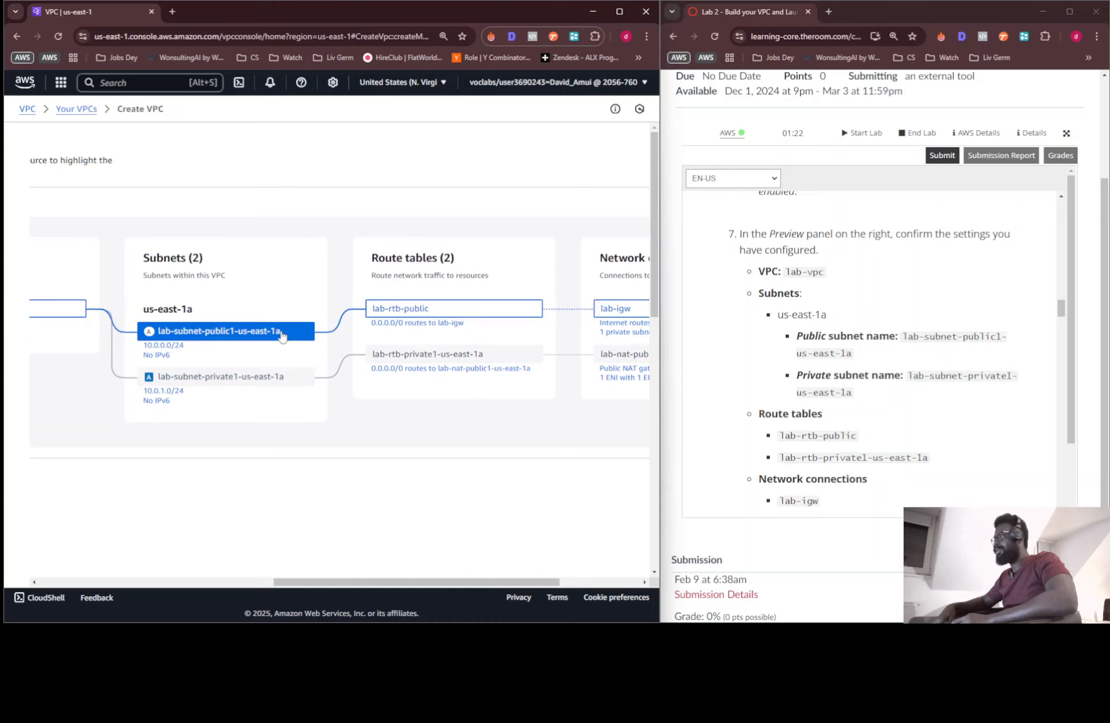
pyautogui.hscroll(-5, 282, 336)
pyautogui.scroll(-7, 225, 351)
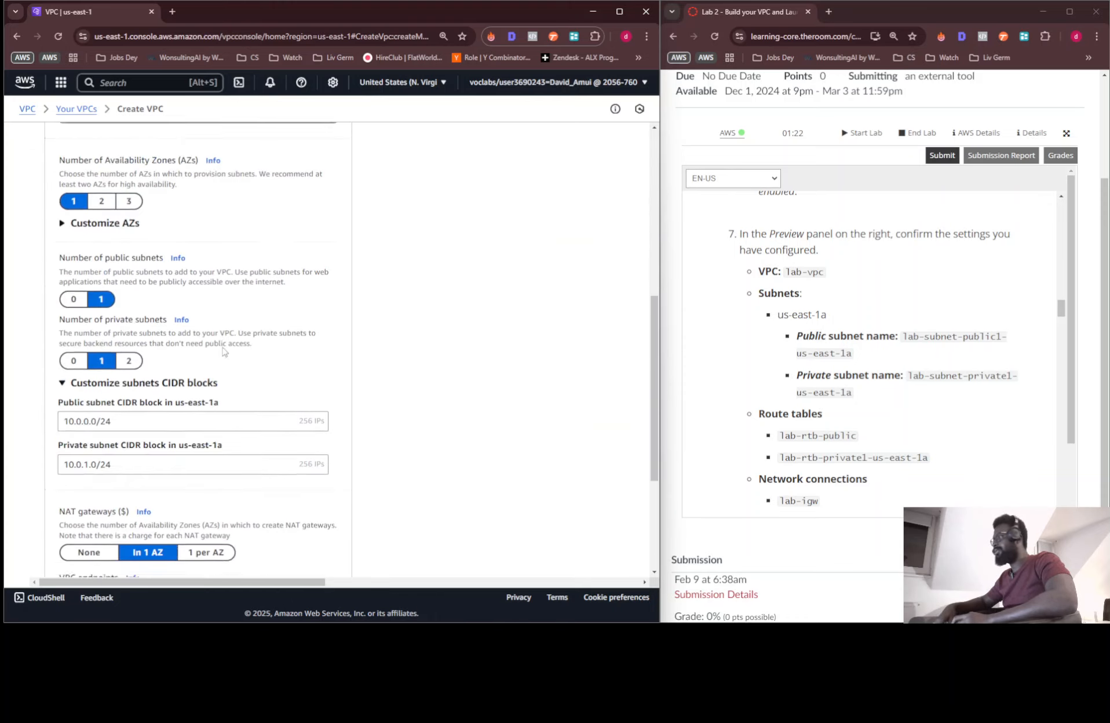
pyautogui.scroll(-2, 225, 351)
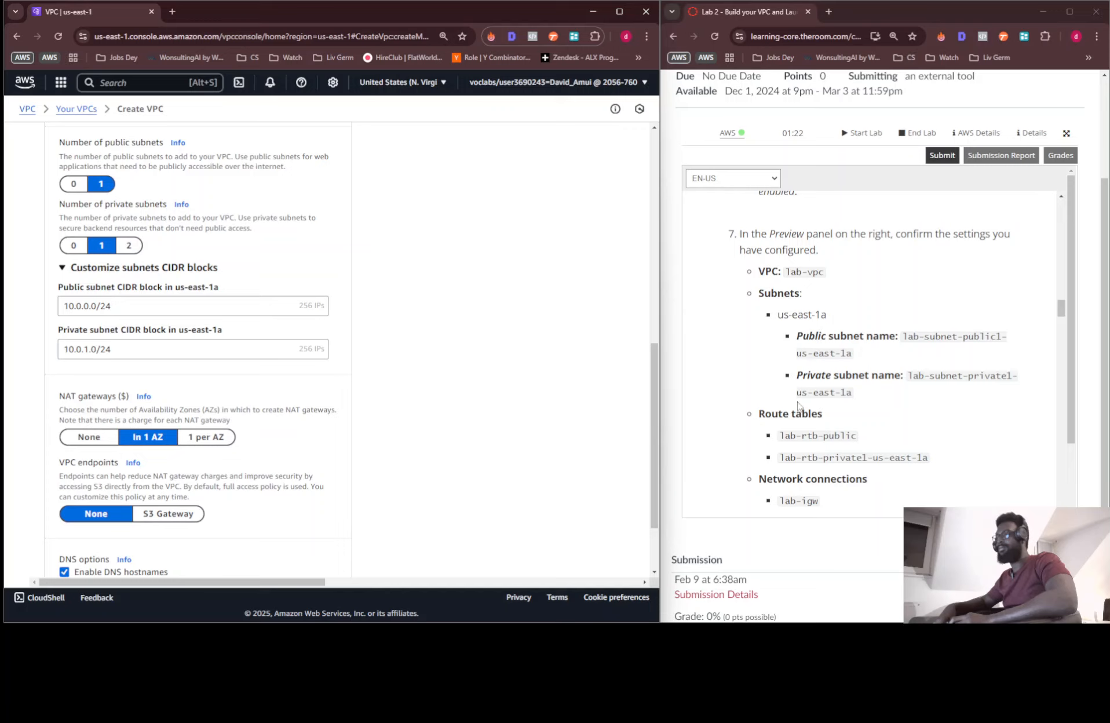
# Check the previewed subnets, route tables and network connections against the resource names listed in step 7 of the lab instructions.
pyautogui.hscroll(10, 632, 379)
pyautogui.scroll(8, 522, 341)
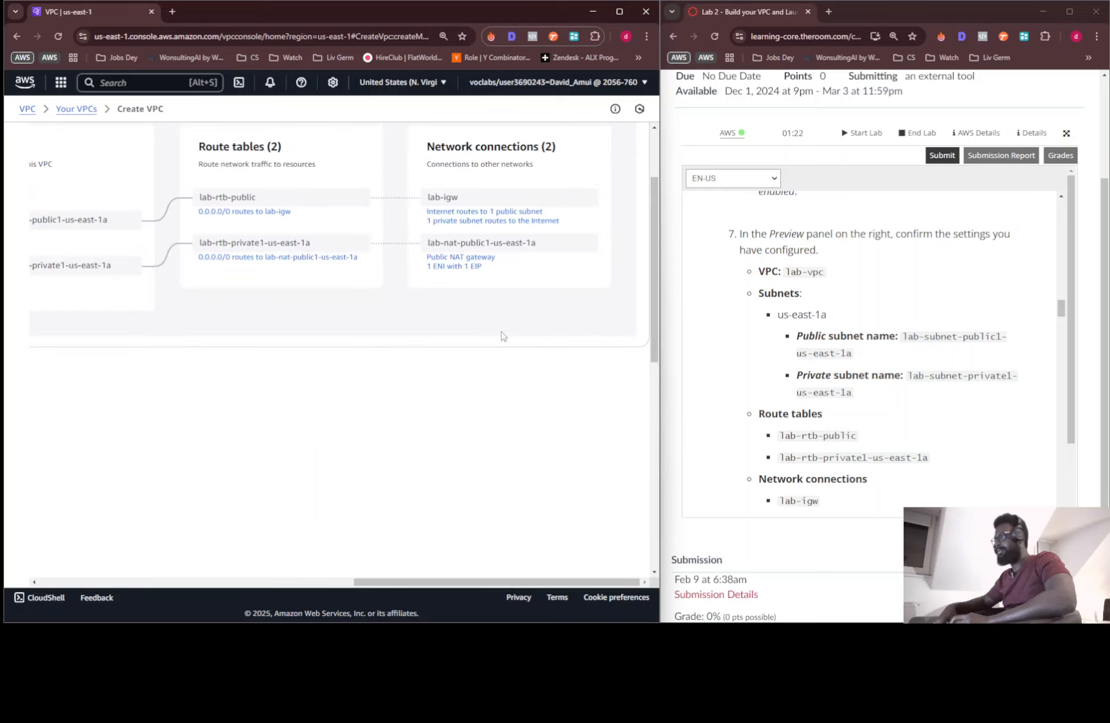
pyautogui.scroll(2, 502, 336)
pyautogui.hscroll(-6, 199, 340)
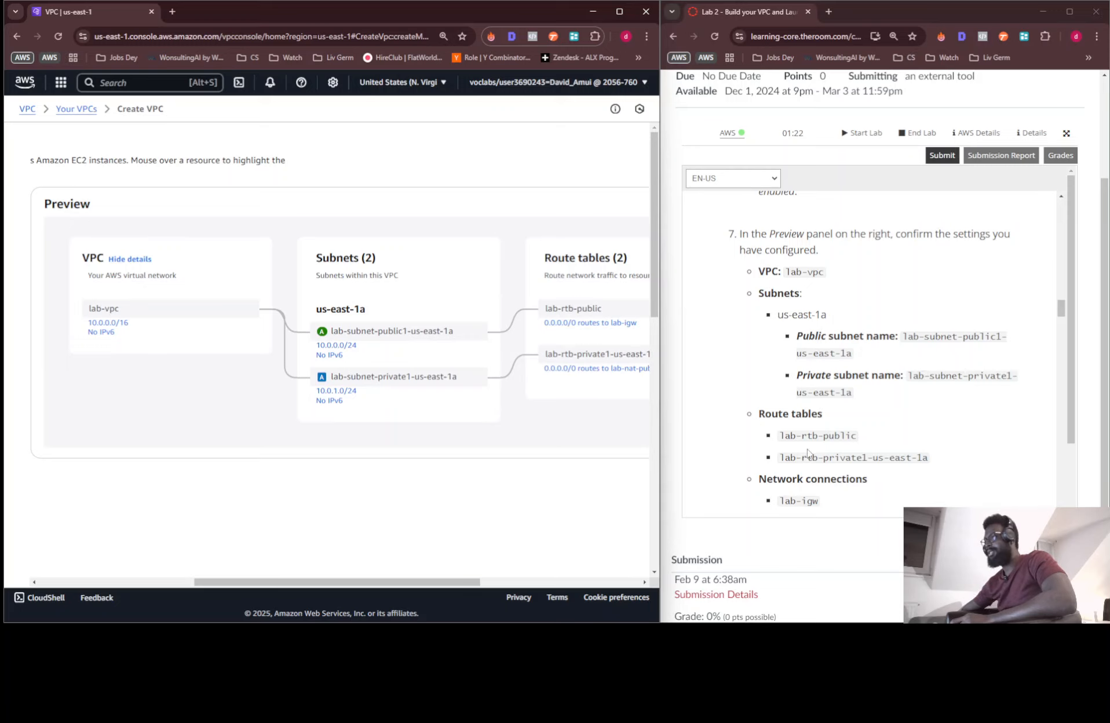
pyautogui.hscroll(2, 550, 383)
pyautogui.hscroll(3, 529, 373)
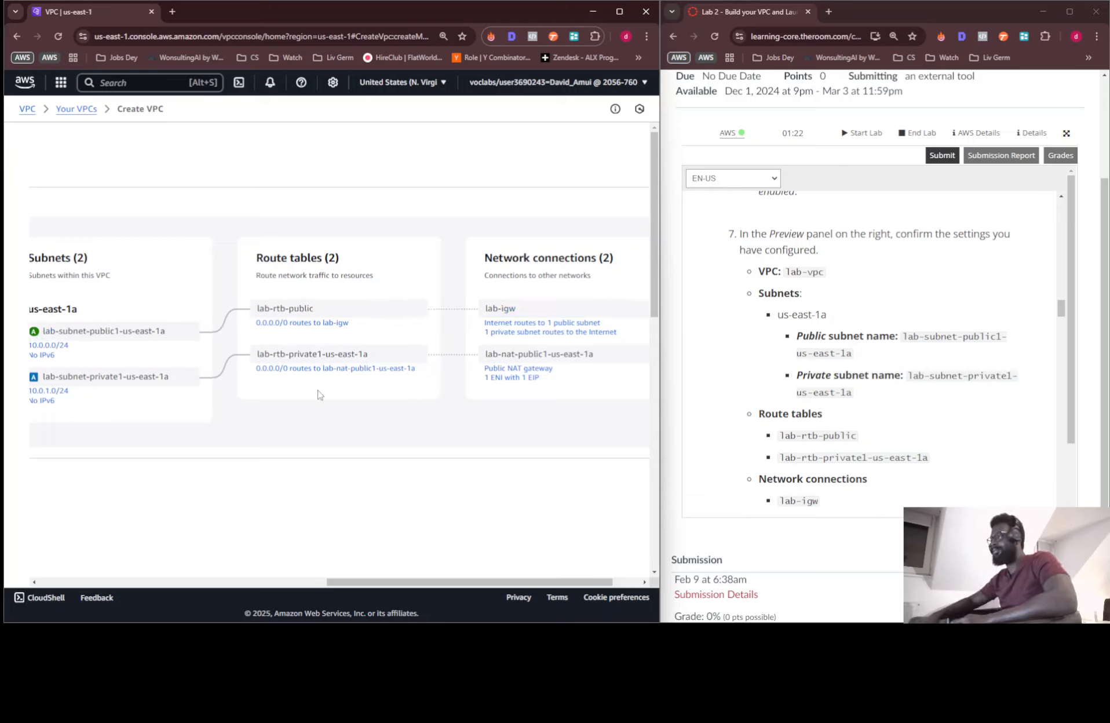
pyautogui.scroll(-1, 821, 458)
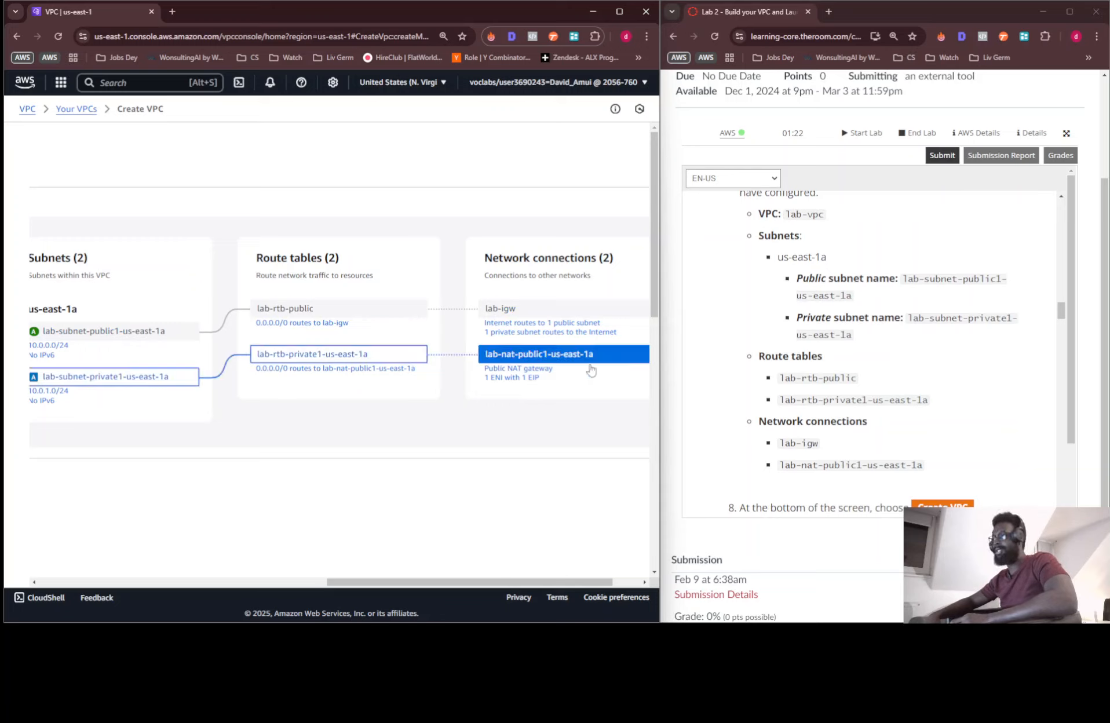
pyautogui.scroll(-4, 799, 388)
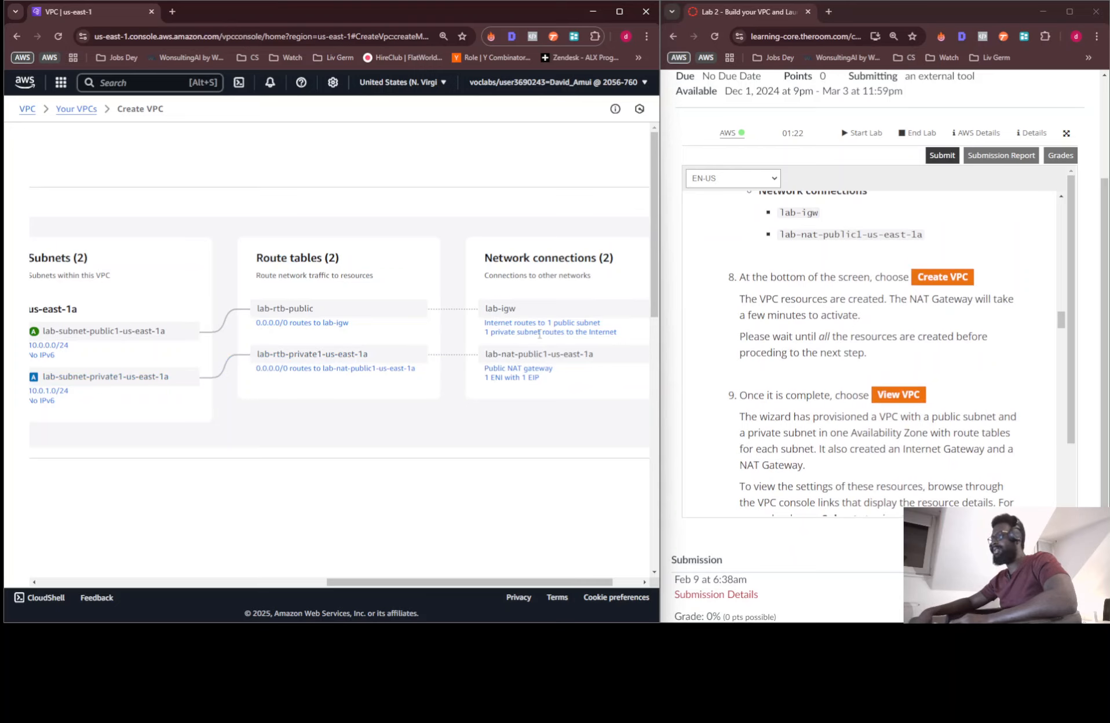
# Reduce the console page zoom to 80%, look over the whole configuration and create the VPC.
pyautogui.scroll(-5, 498, 397)
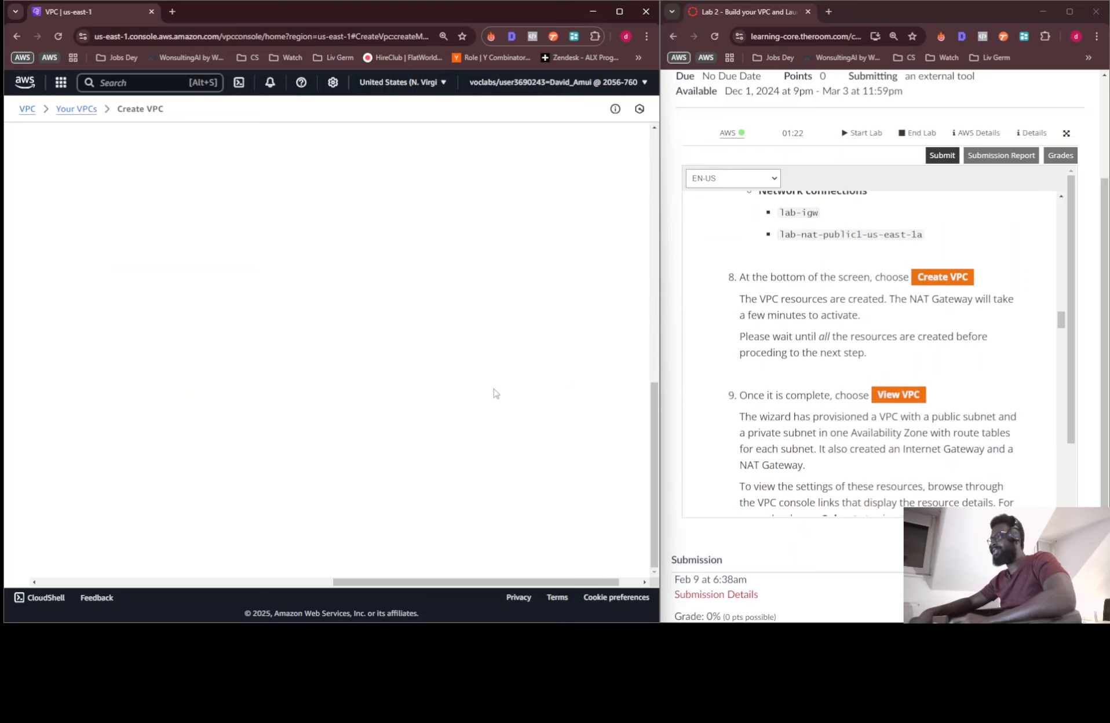
pyautogui.hscroll(-10, 494, 393)
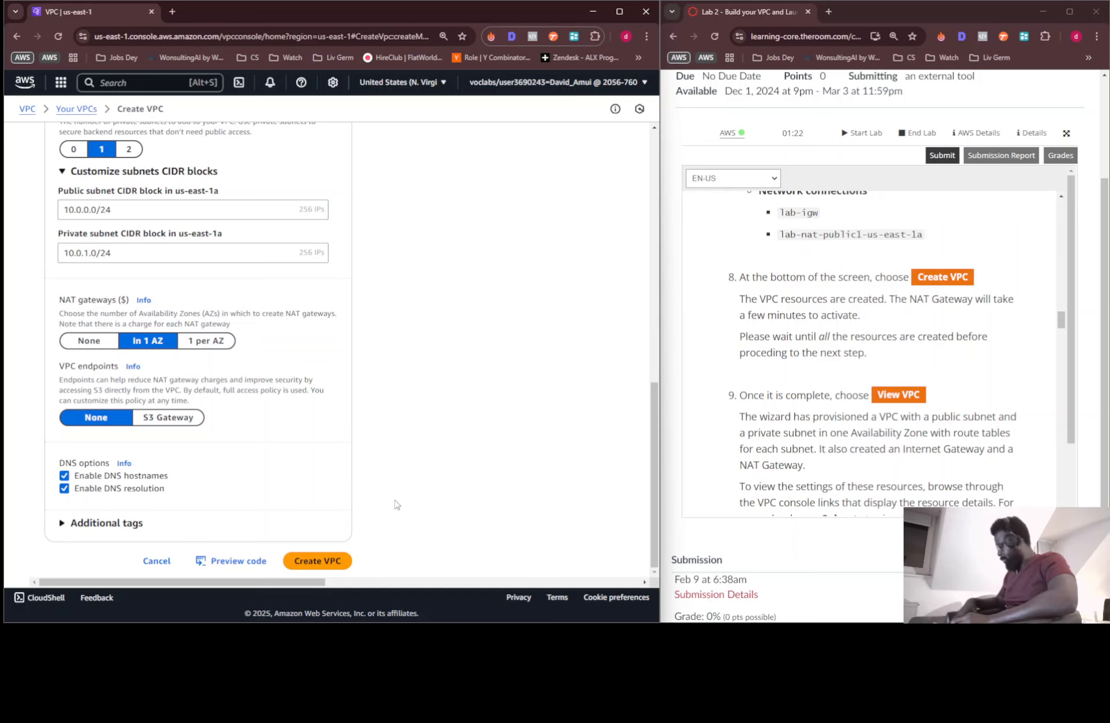
pyautogui.hotkey('ctrl', '-')
pyautogui.hotkey('ctrl', '-')
pyautogui.scroll(5, 389, 415)
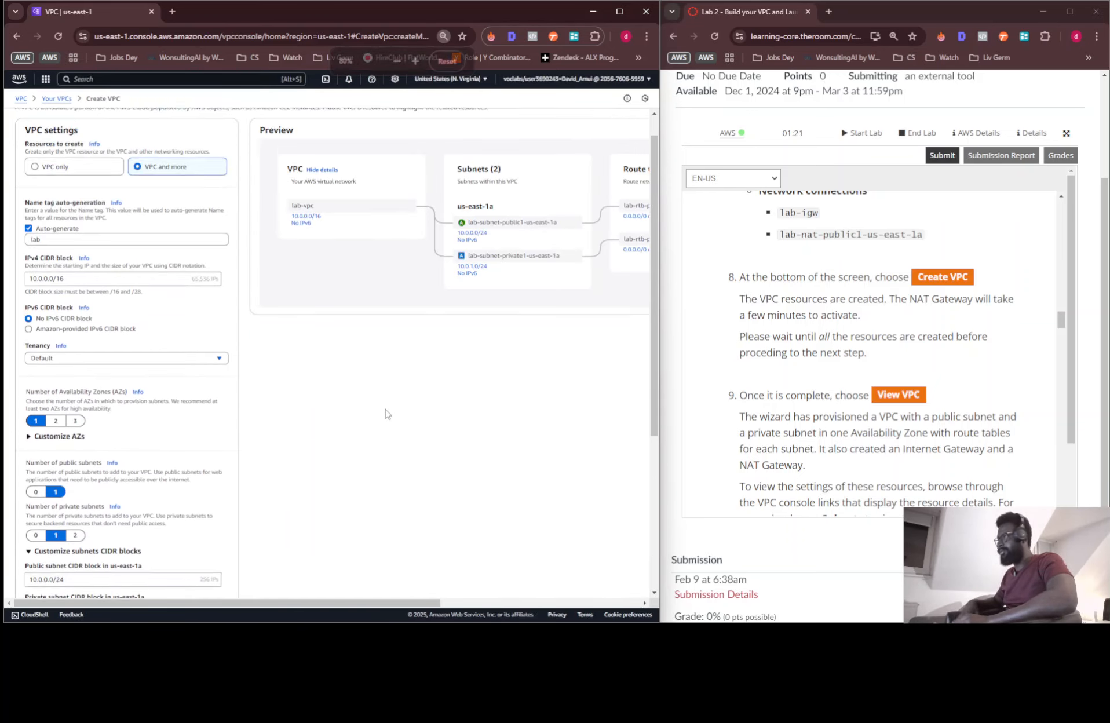
pyautogui.scroll(-3, 387, 416)
pyautogui.scroll(3, 384, 416)
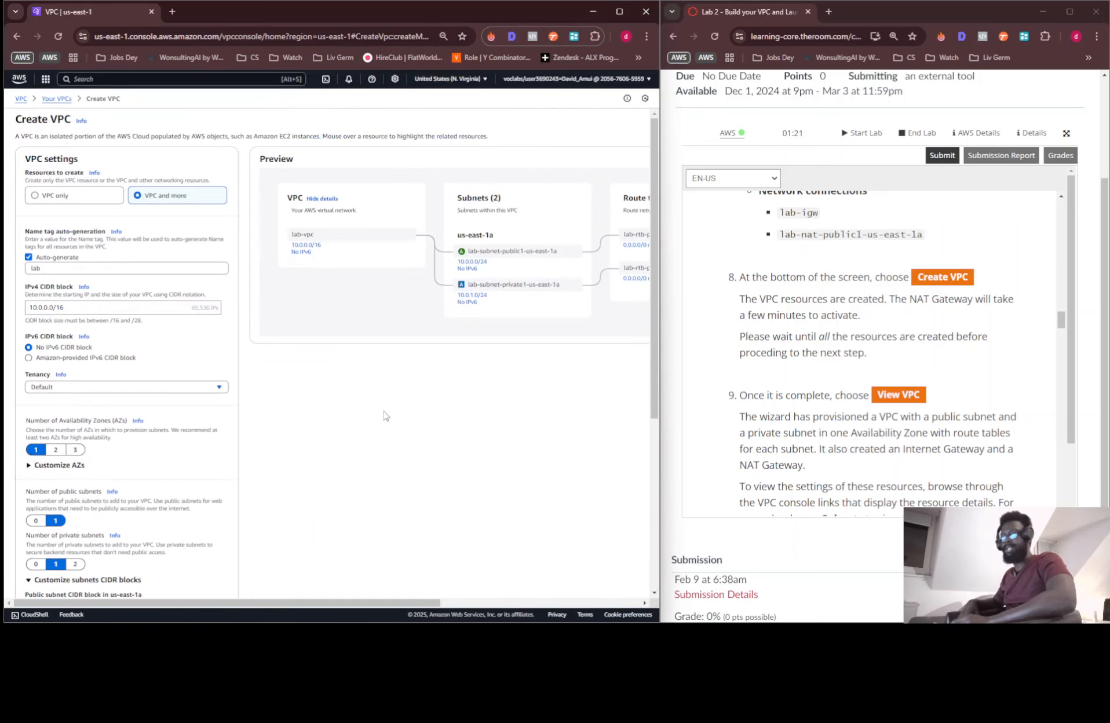
pyautogui.hscroll(5, 383, 415)
pyautogui.hscroll(-5, 382, 417)
pyautogui.scroll(-5, 304, 396)
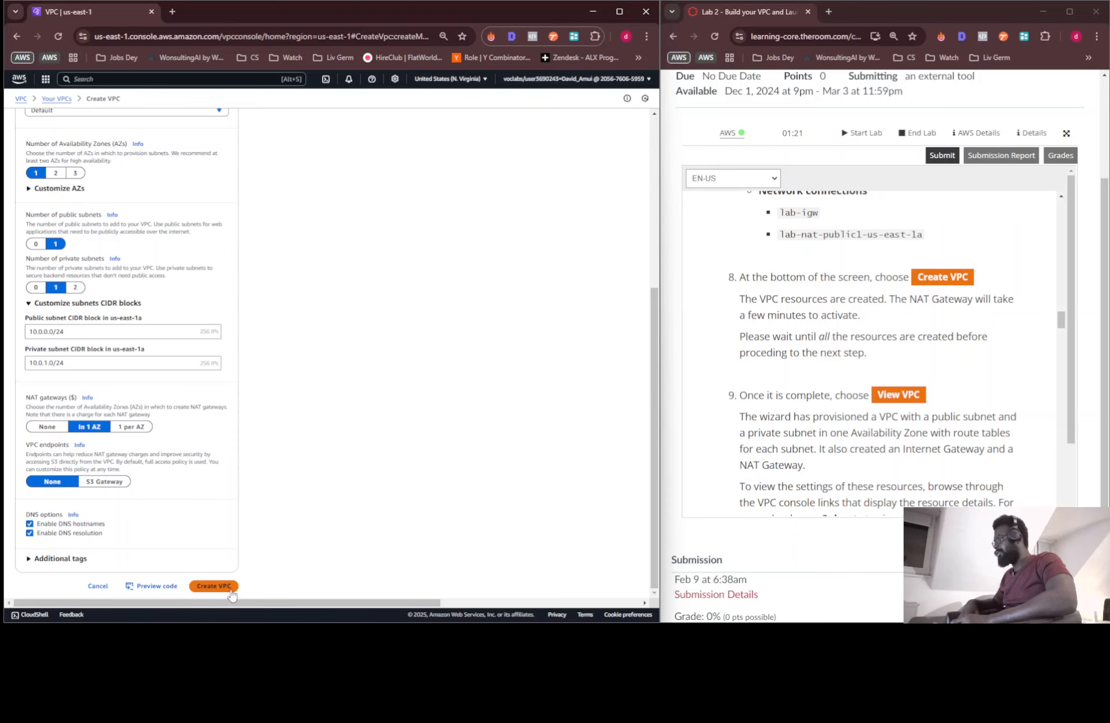
pyautogui.click(213, 586)
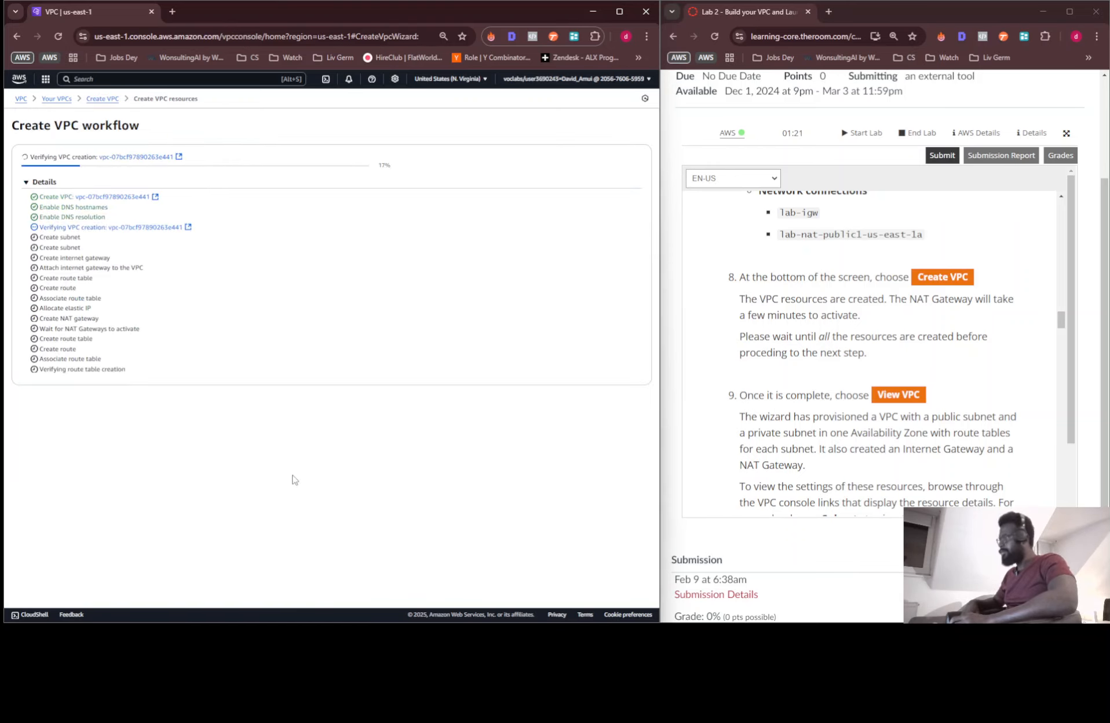
# Reset the console page zoom, wait for all VPC resources to be created, and view the new VPC.
pyautogui.hotkey('ctrl', '0')
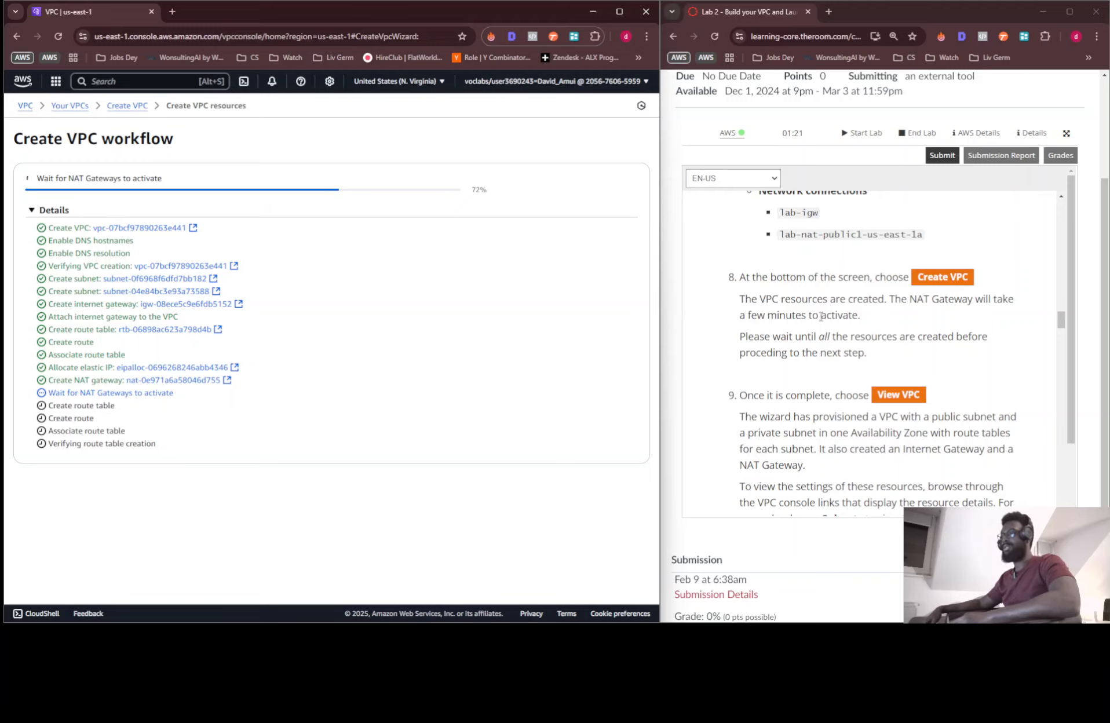
pyautogui.scroll(-1, 820, 321)
pyautogui.scroll(1, 822, 322)
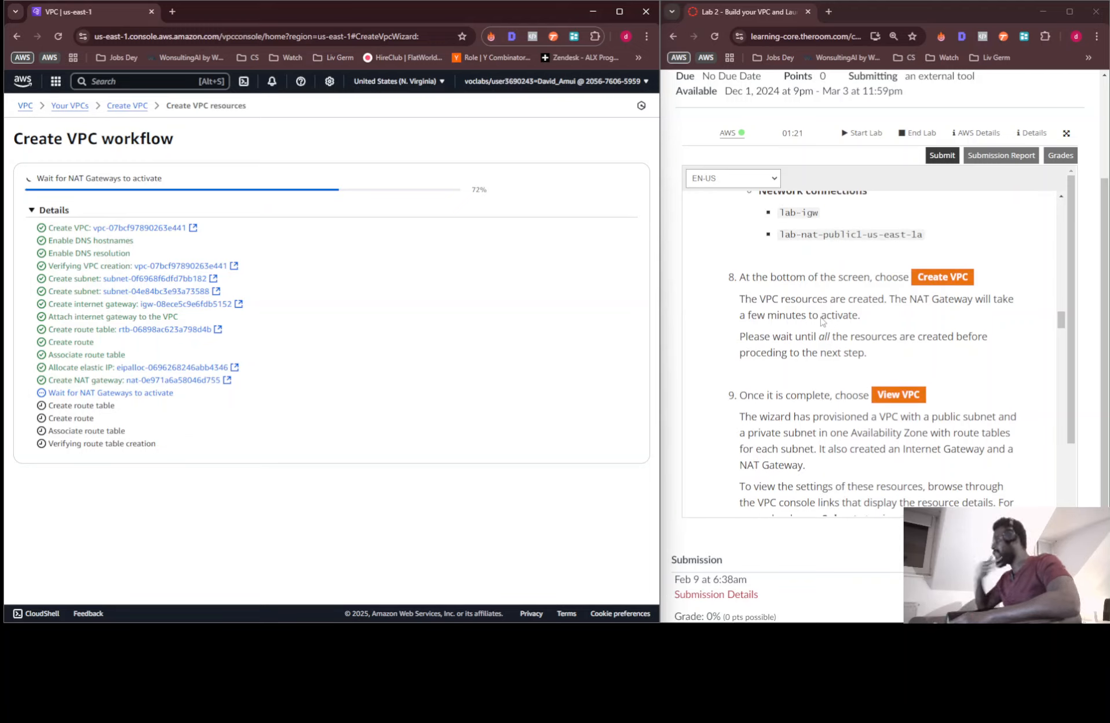
pyautogui.scroll(-1, 823, 322)
pyautogui.scroll(1, 822, 322)
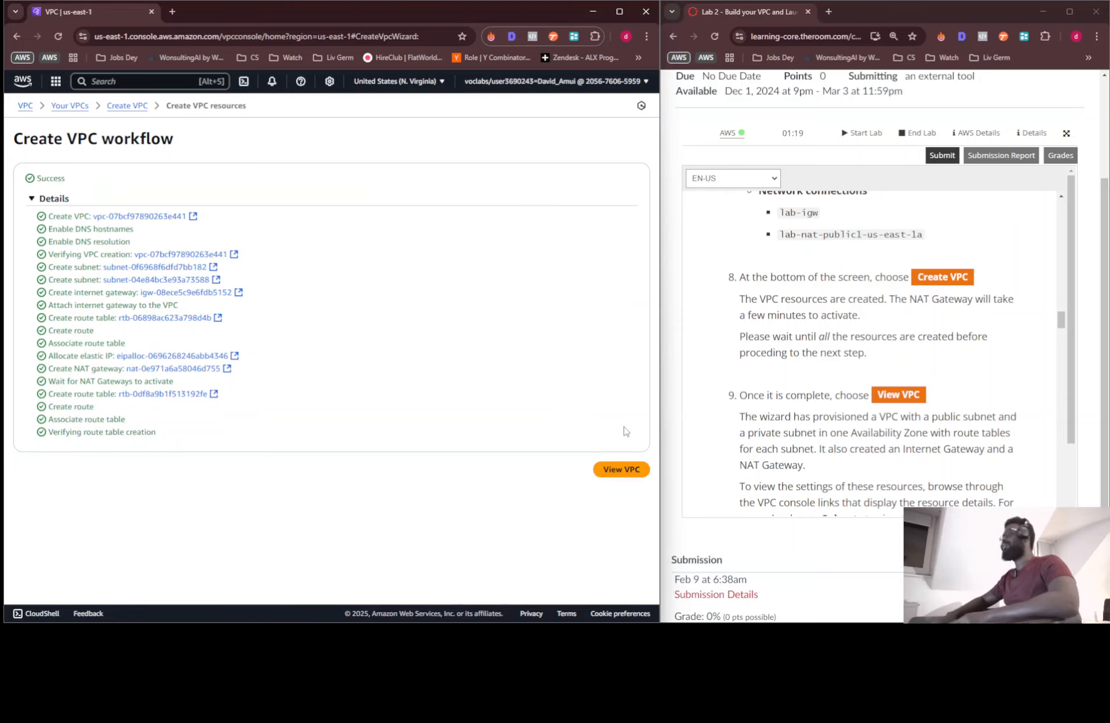
pyautogui.scroll(-3, 846, 333)
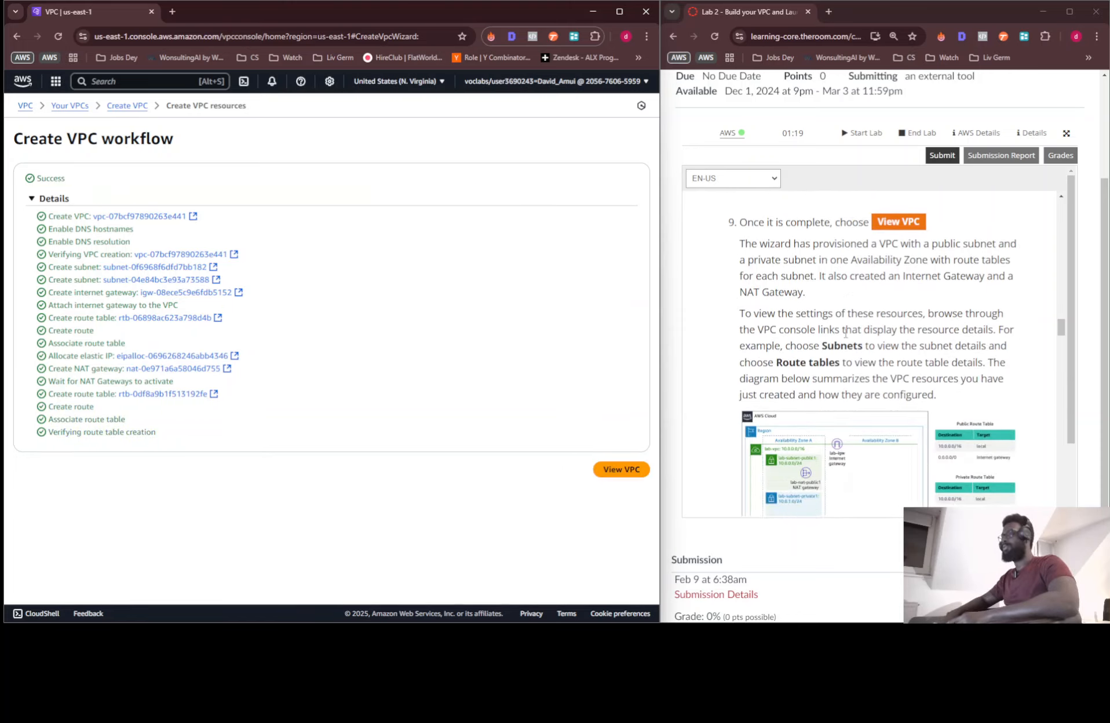
pyautogui.click(606, 470)
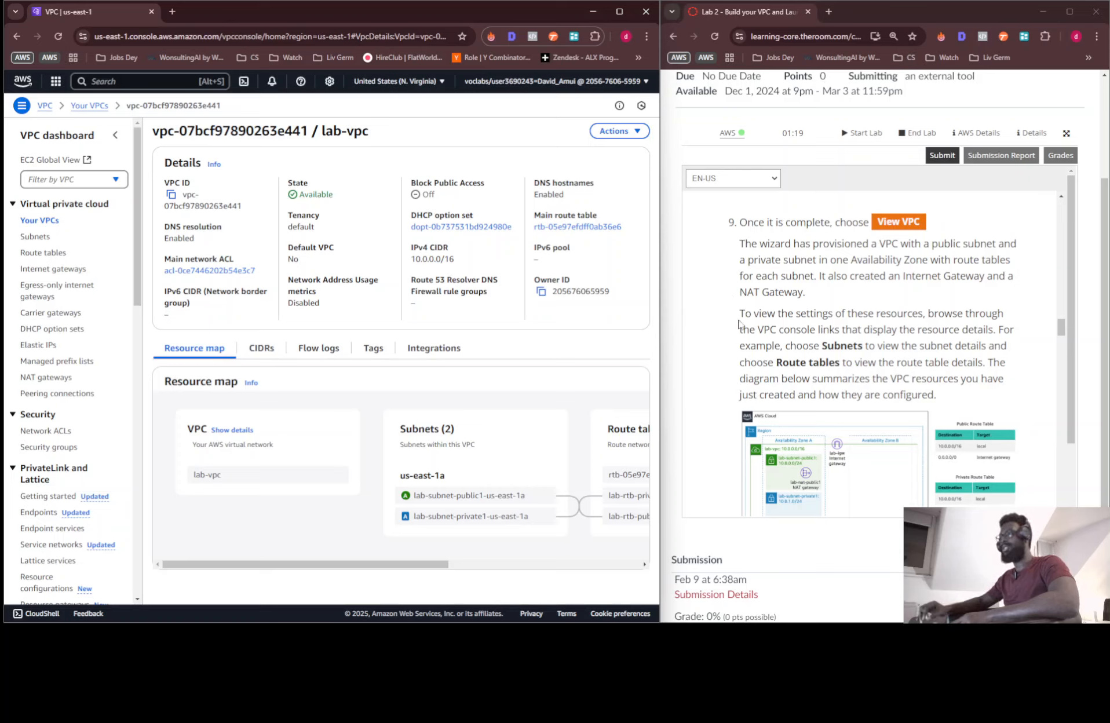
# Open the list of subnets and read the lab's explanation of the internet gateway, NAT gateway and subnets.
pyautogui.scroll(-1, 730, 324)
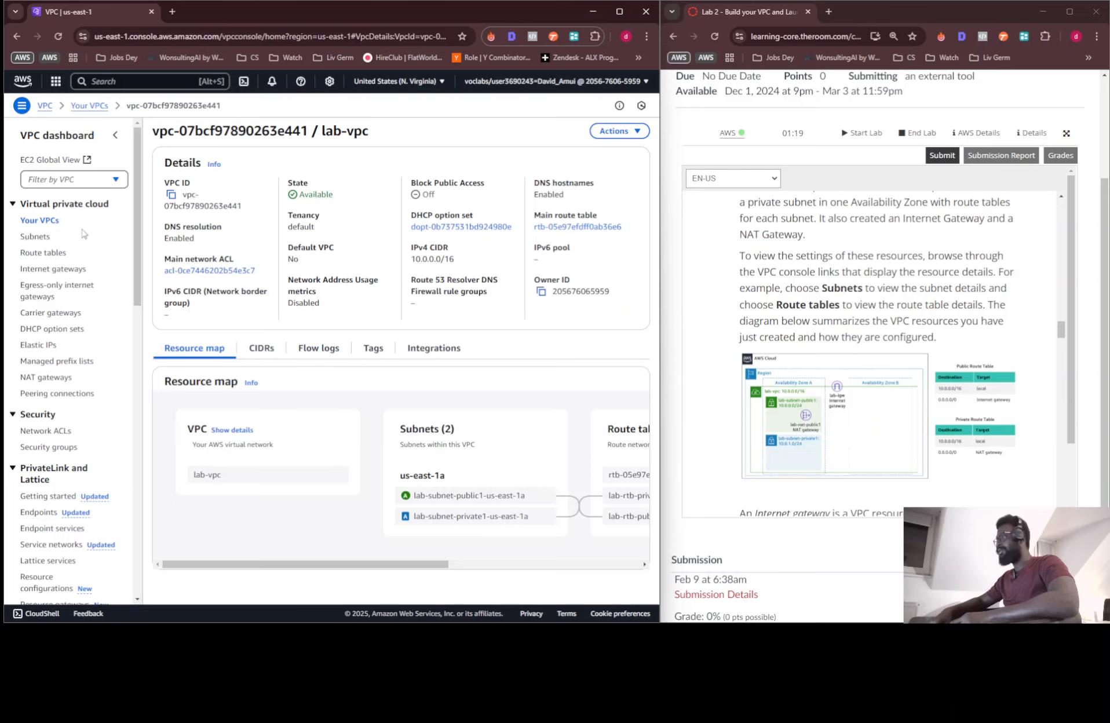
pyautogui.click(35, 237)
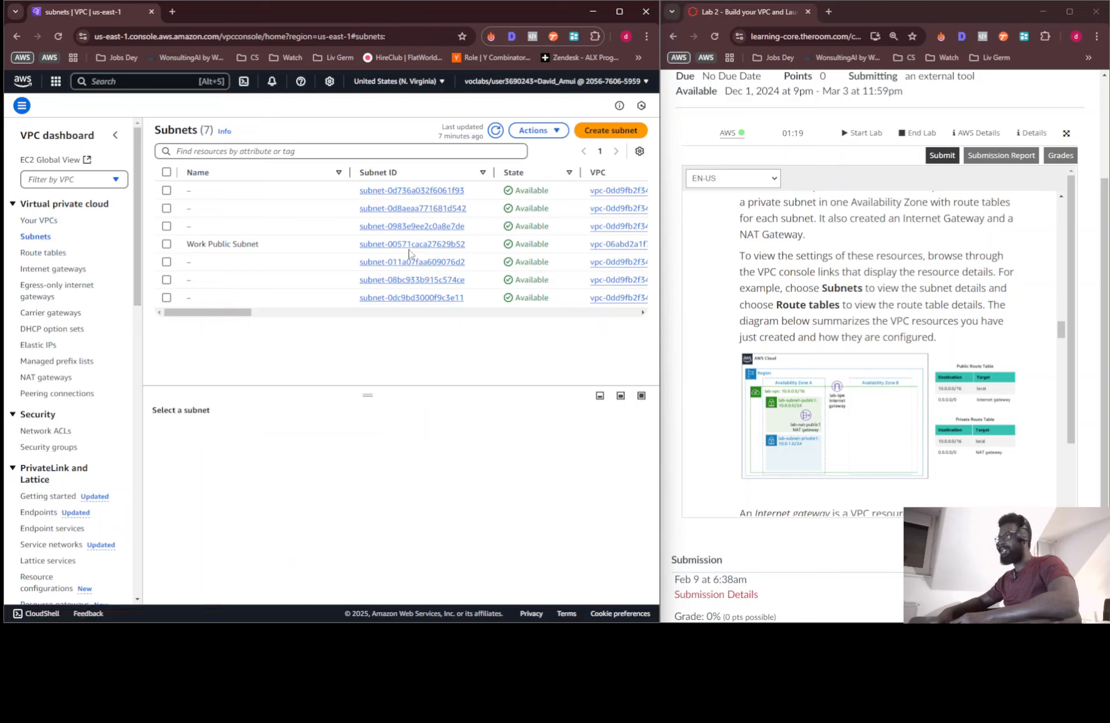
pyautogui.scroll(-6, 760, 372)
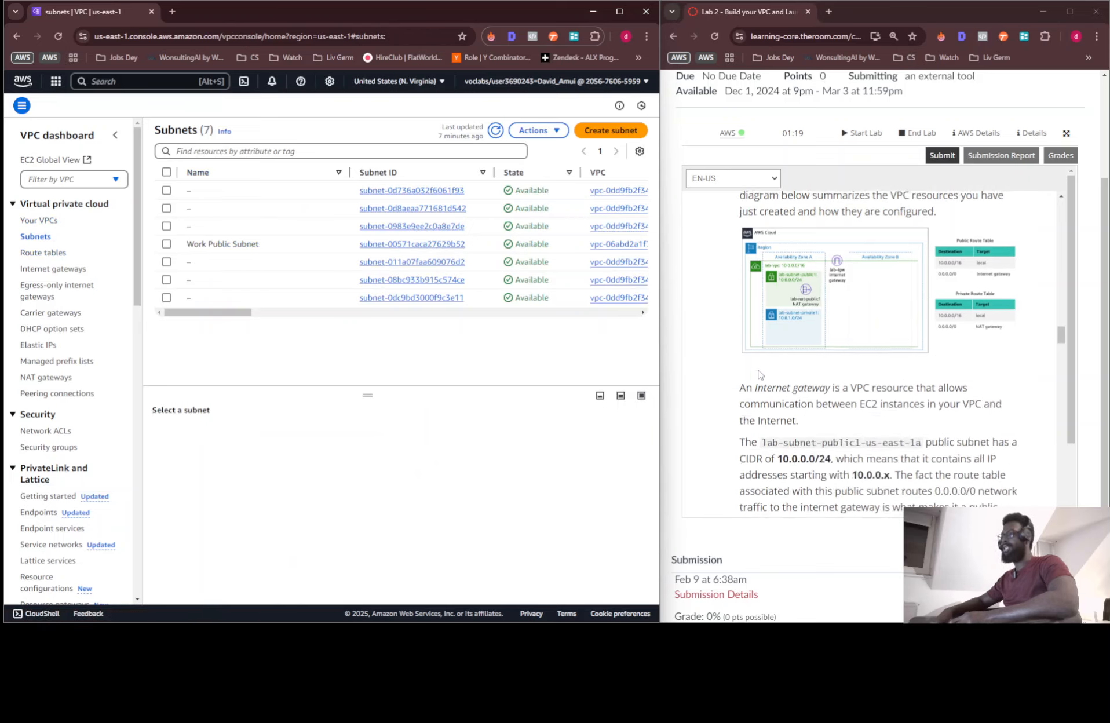
pyautogui.scroll(-1, 759, 372)
pyautogui.scroll(3, 818, 248)
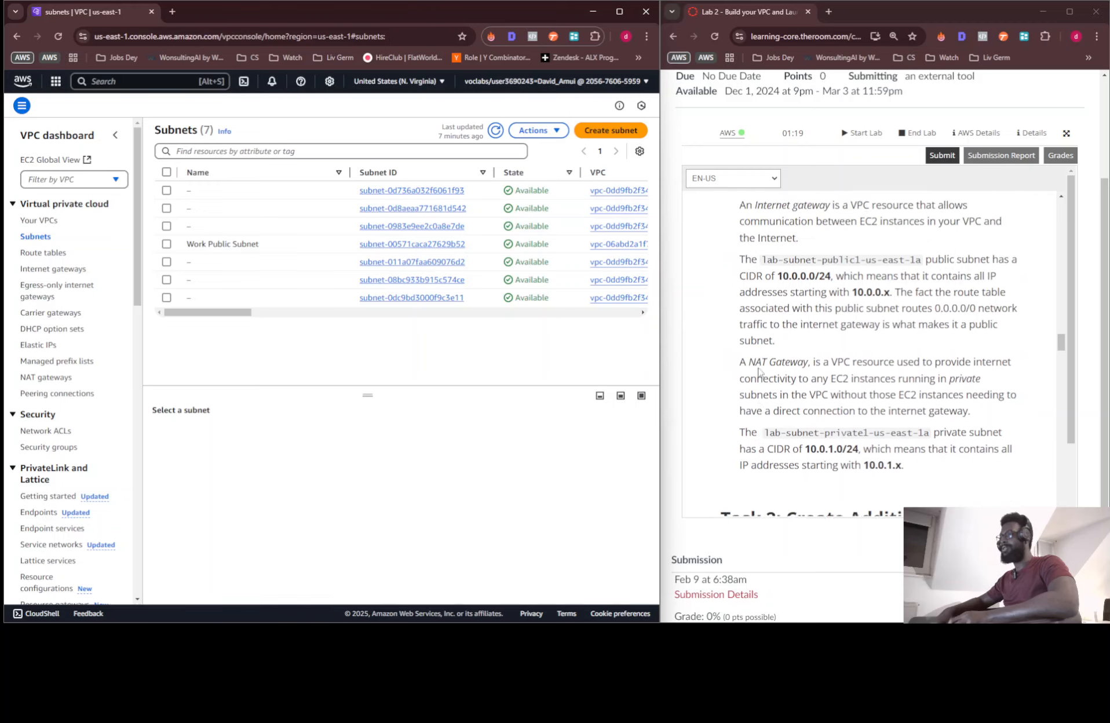
# Look ahead to the Task 2 subnet instructions, and refresh the list of subnets.
pyautogui.scroll(-5, 815, 303)
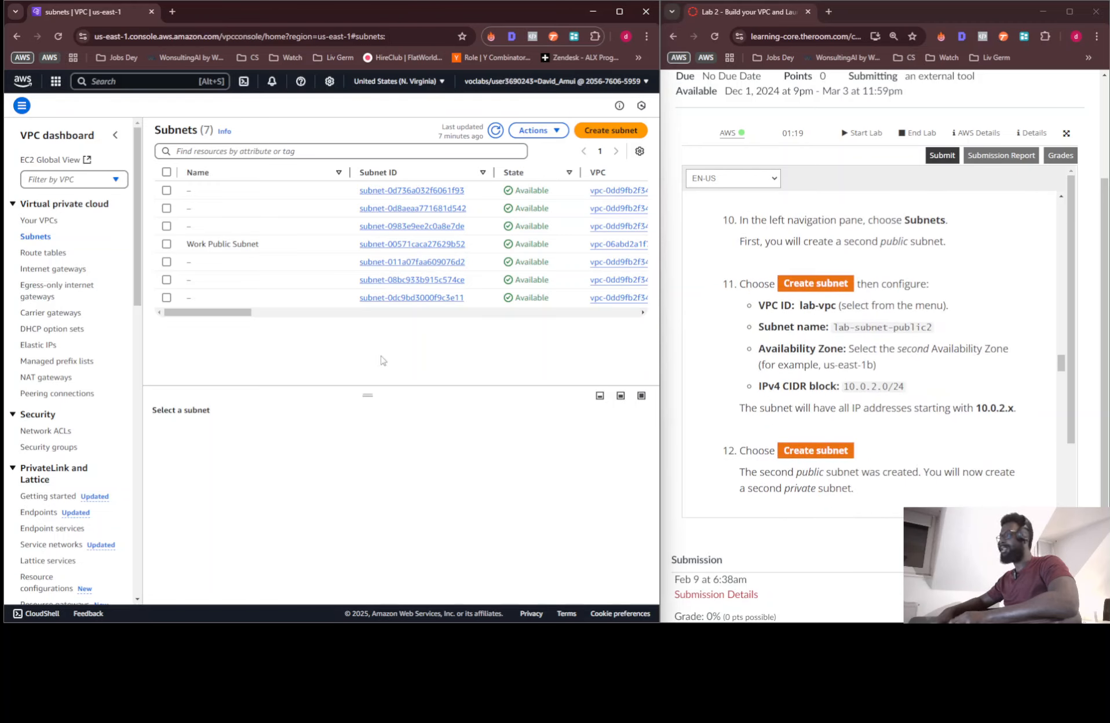
pyautogui.scroll(15, 717, 346)
pyautogui.scroll(6, 717, 346)
pyautogui.click(496, 132)
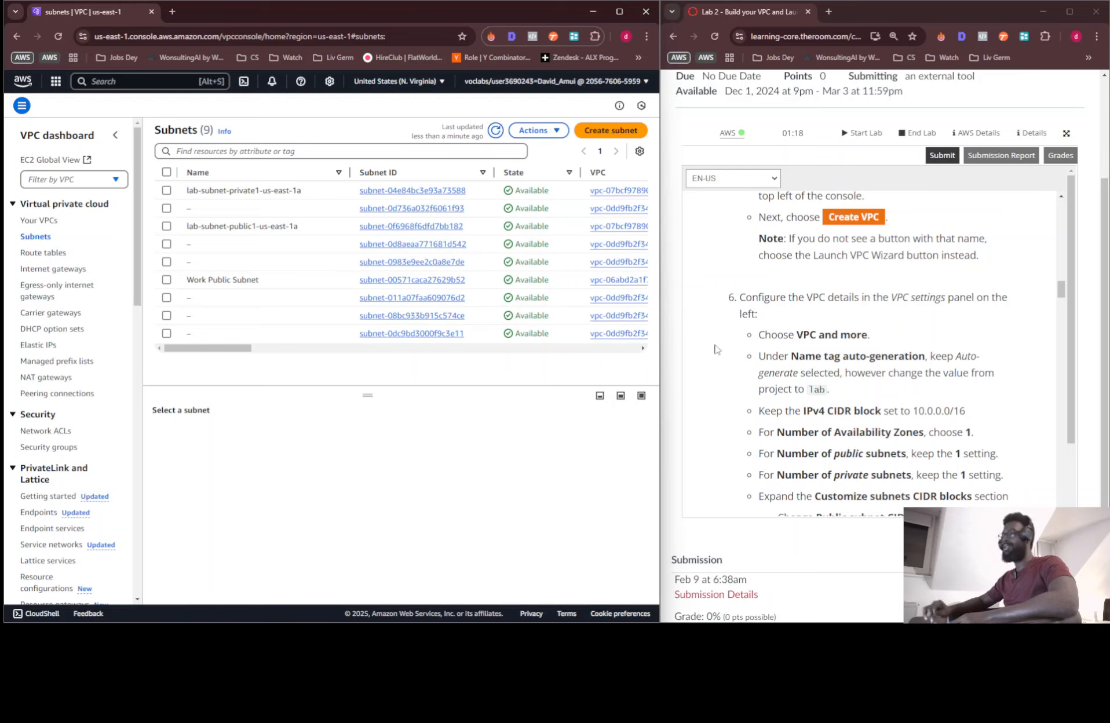
# Reread the Task 1 instructions down to the VPC resource diagram, and open and refresh the list of route tables.
pyautogui.scroll(4, 785, 345)
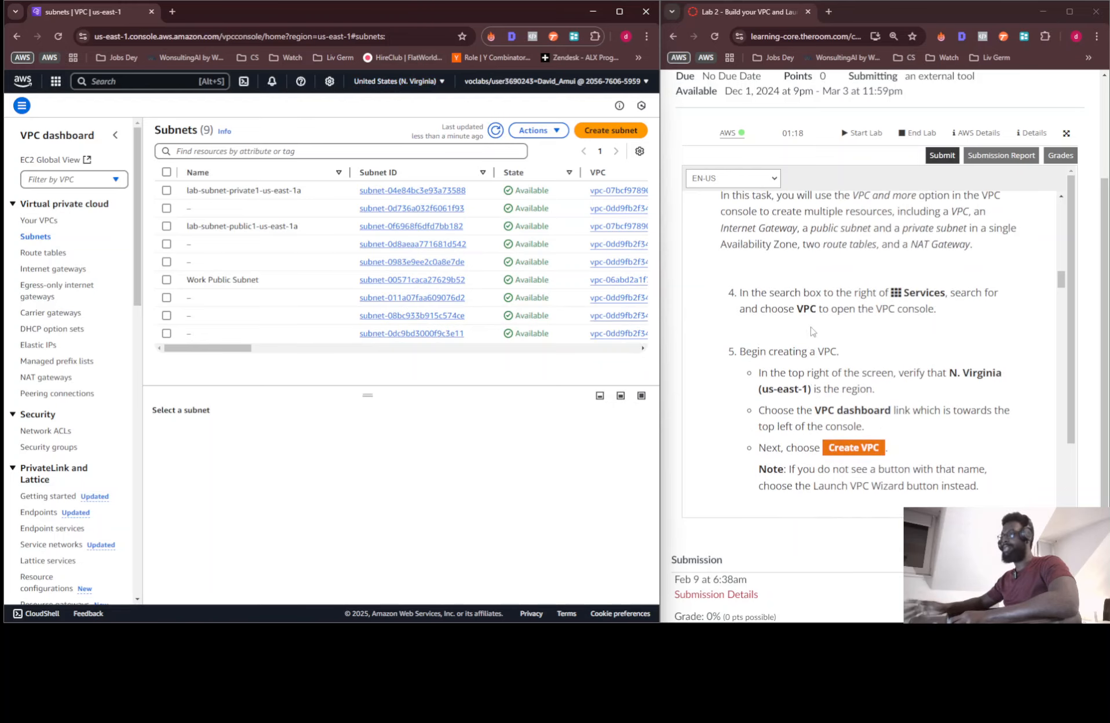
pyautogui.scroll(-6, 811, 330)
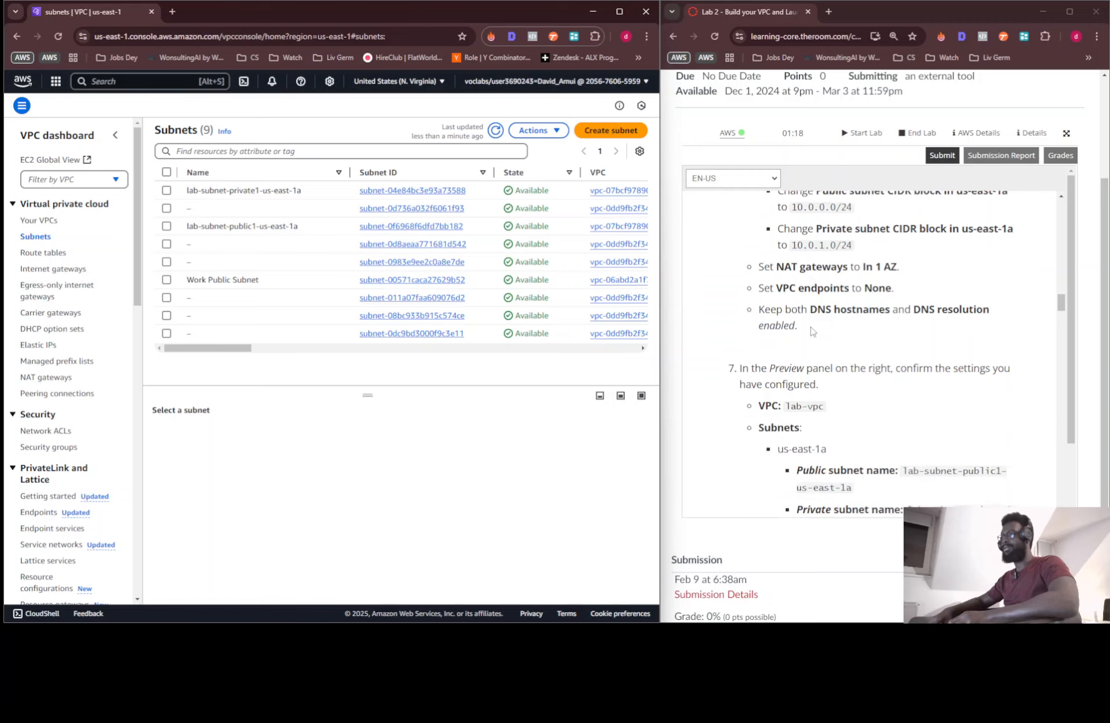
pyautogui.scroll(-3, 812, 331)
pyautogui.scroll(10, 811, 331)
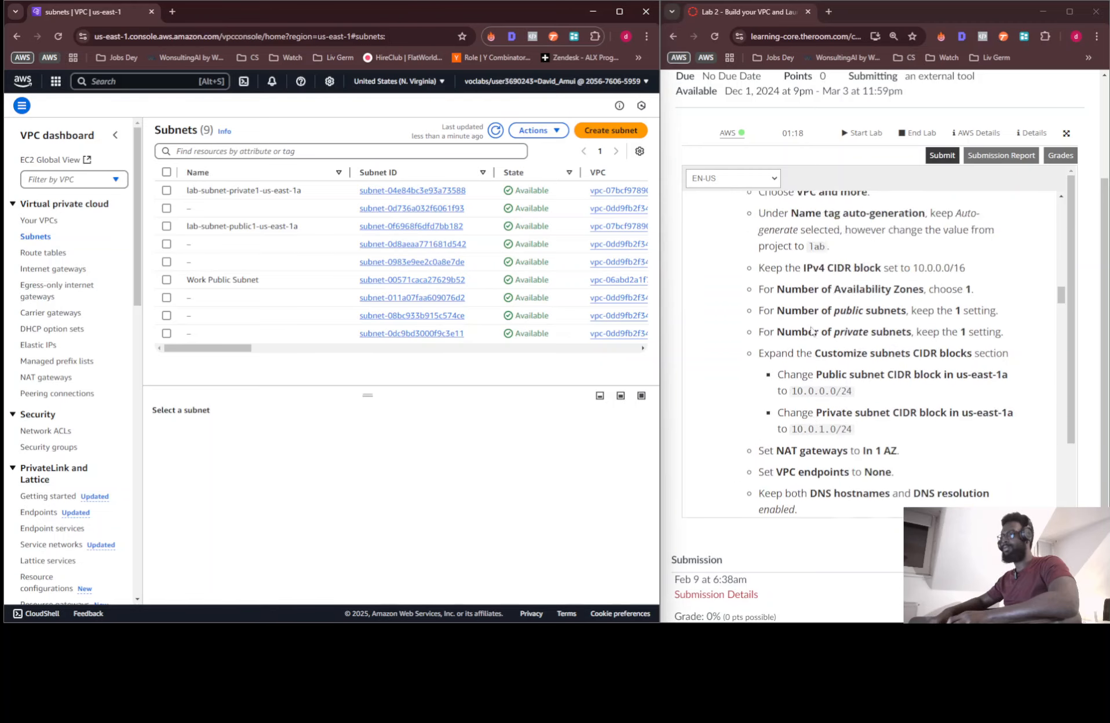
pyautogui.scroll(-5, 812, 331)
pyautogui.scroll(-8, 811, 331)
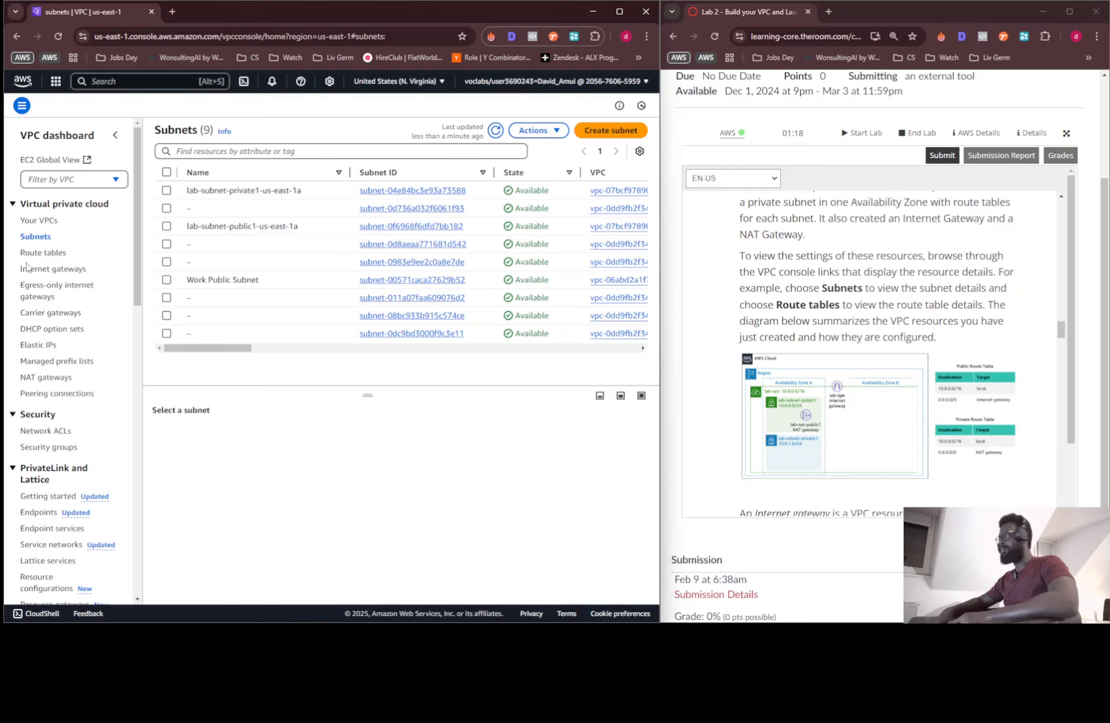
pyautogui.click(62, 250)
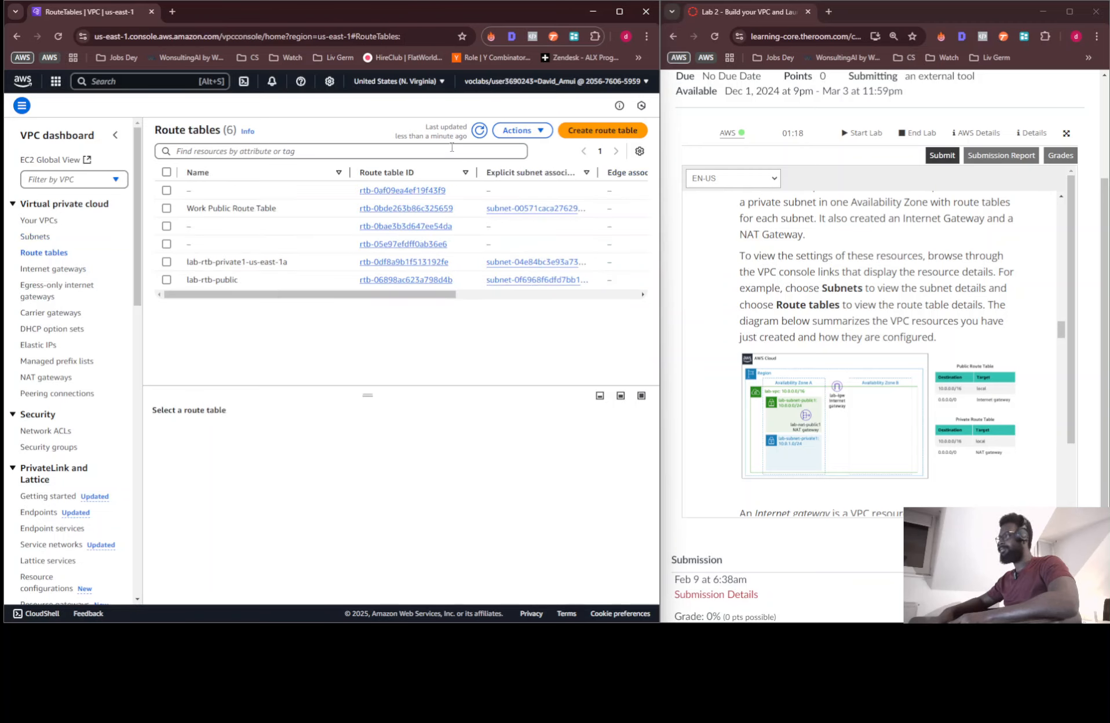
pyautogui.click(478, 131)
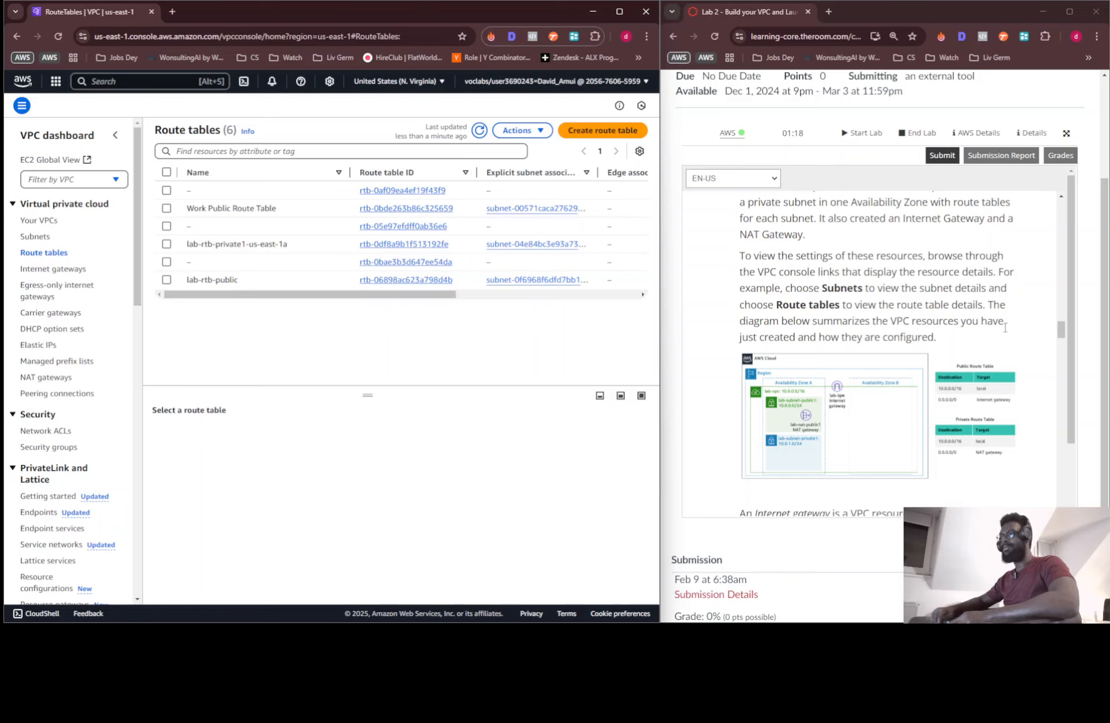
pyautogui.scroll(-2, 812, 351)
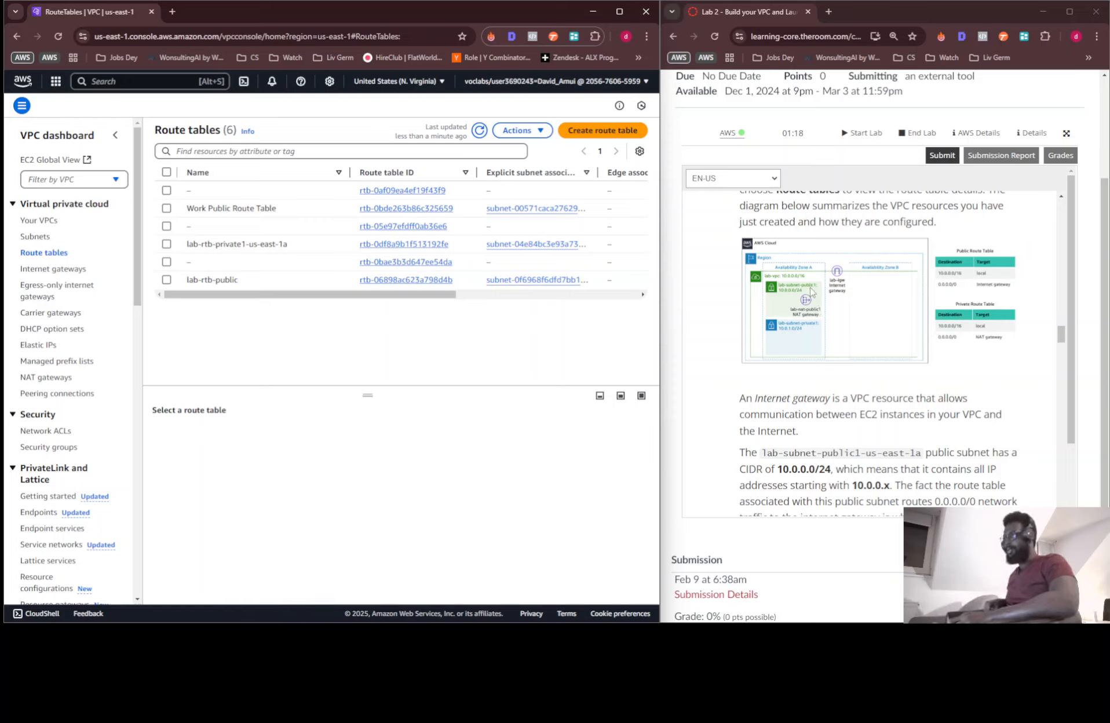
# Try to enlarge the Task 1 VPC diagram by zooming the lab page to 175%, and return the zoom to 110%.
pyautogui.hotkey('ctrl', '+')
pyautogui.hotkey('ctrl', '+')
pyautogui.hotkey('ctrl', '+')
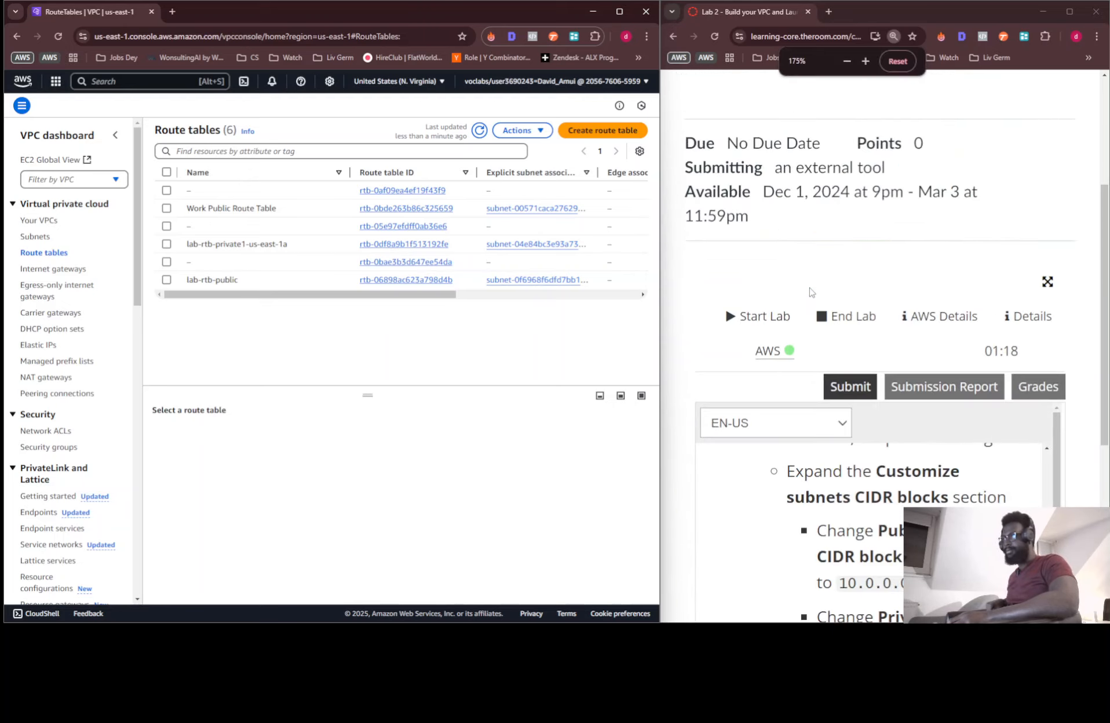
pyautogui.scroll(-3, 805, 313)
pyautogui.scroll(-10, 805, 313)
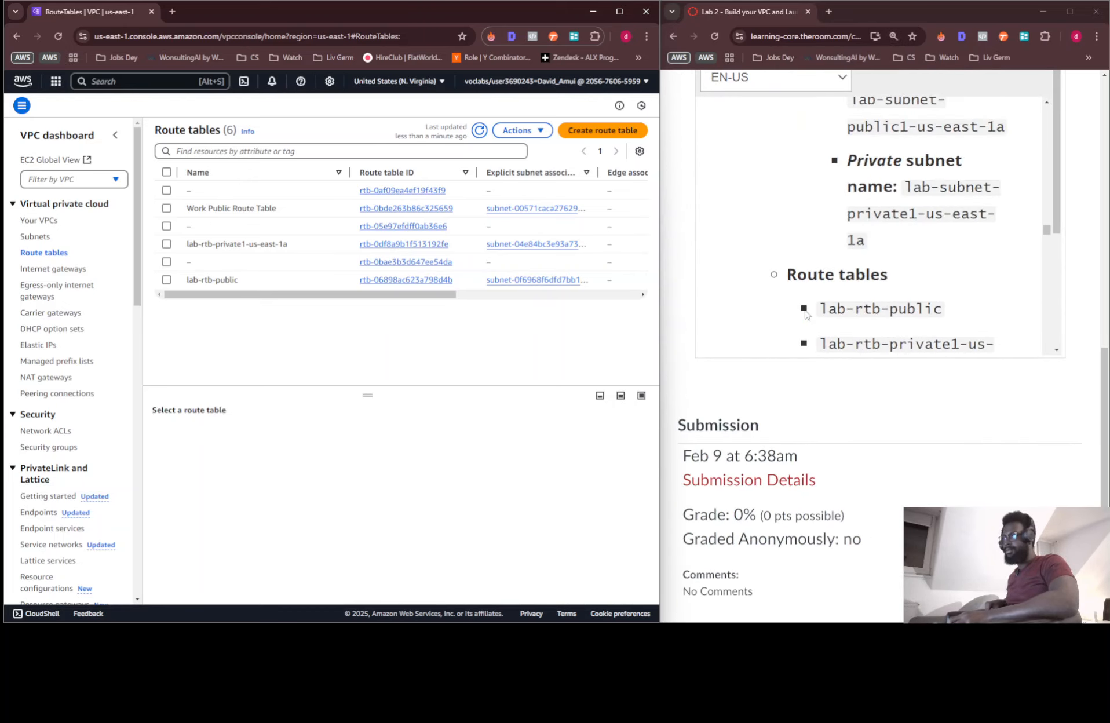
pyautogui.scroll(-5, 806, 313)
pyautogui.scroll(4, 806, 313)
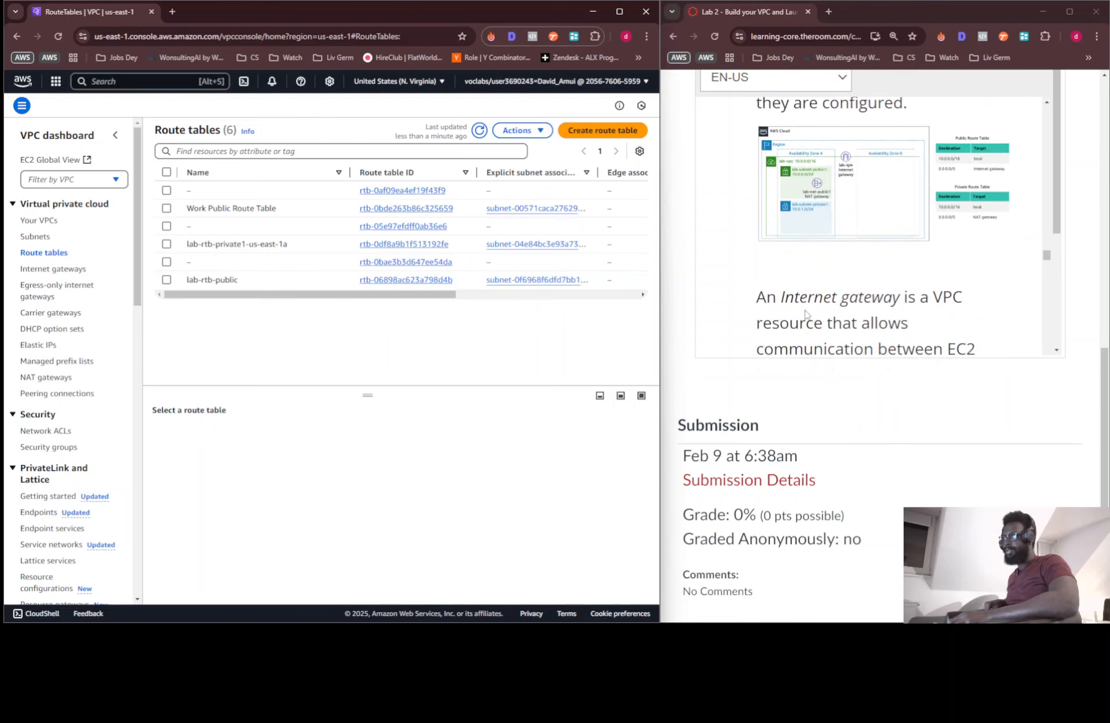
pyautogui.hotkey('ctrl', '+')
pyautogui.hotkey('ctrl', '-')
pyautogui.hotkey('ctrl', '-')
pyautogui.hotkey('ctrl', '-')
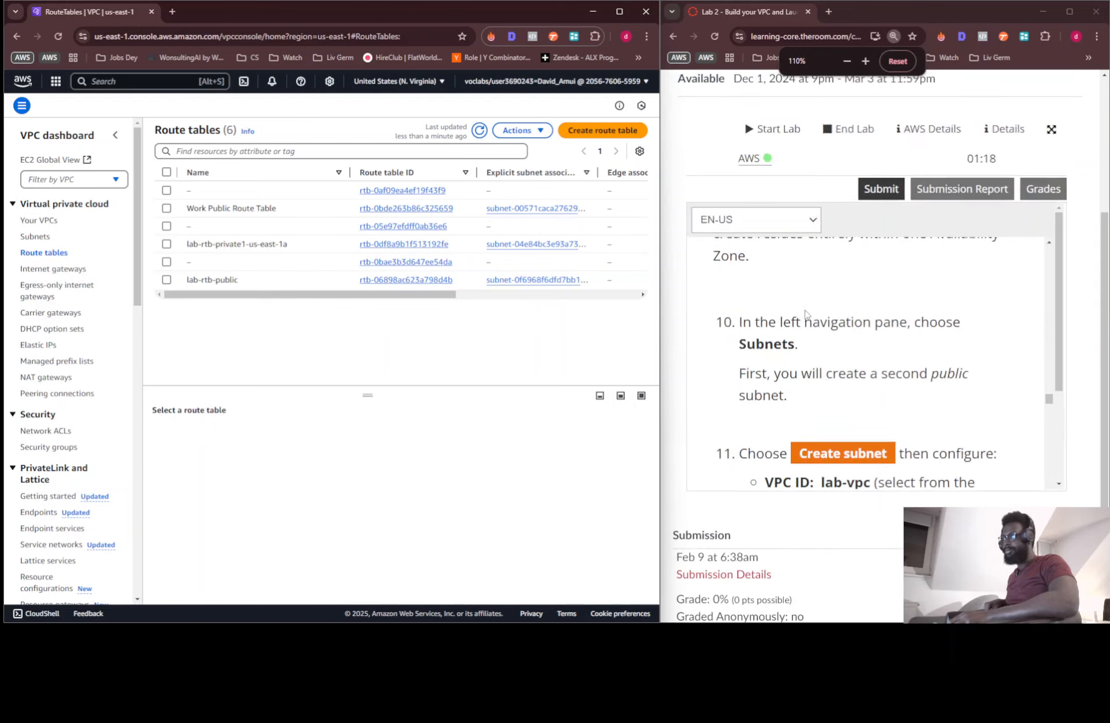
pyautogui.scroll(-3, 805, 312)
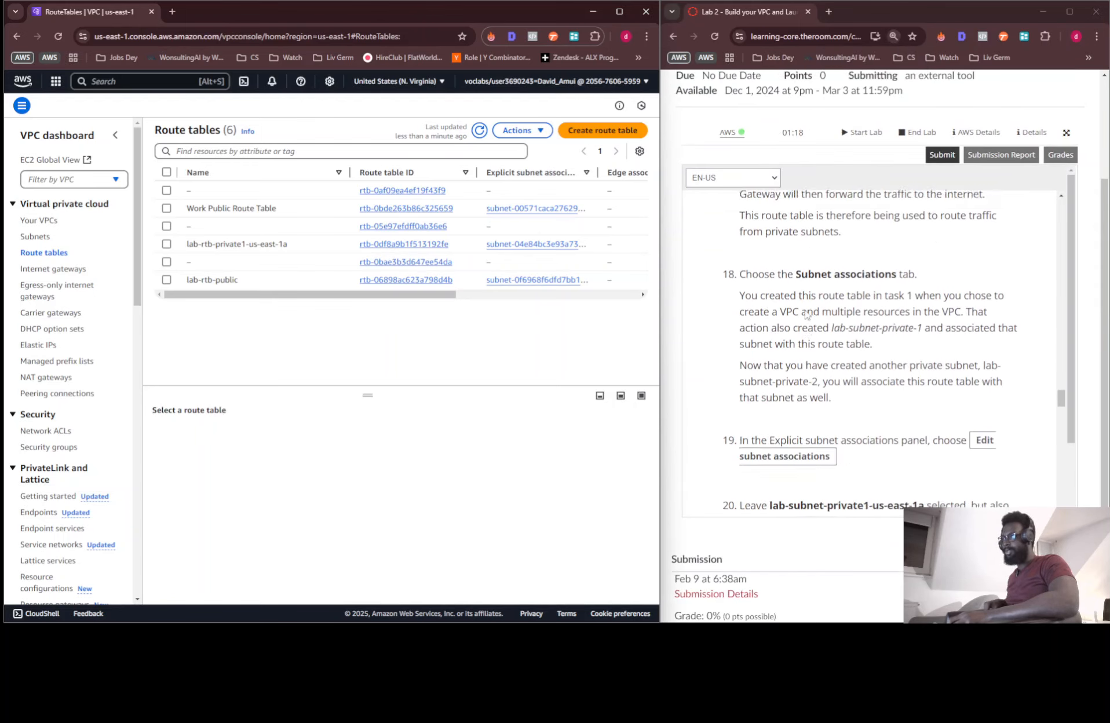
pyautogui.scroll(6, 805, 312)
pyautogui.scroll(10, 805, 310)
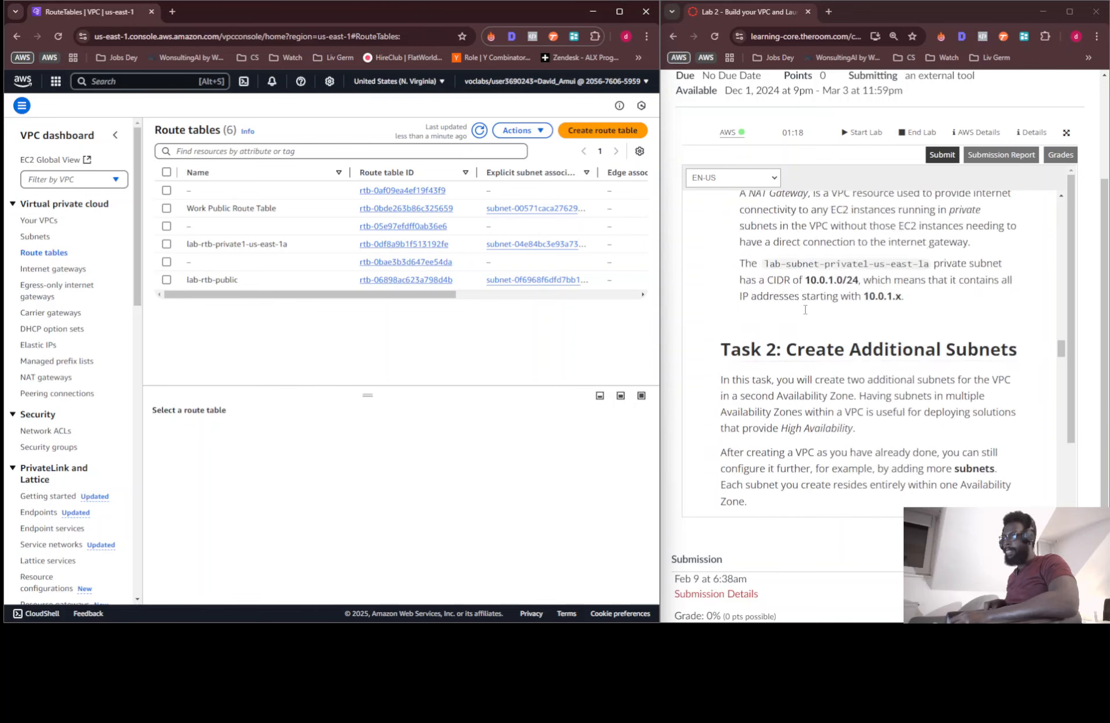
pyautogui.scroll(-3, 805, 310)
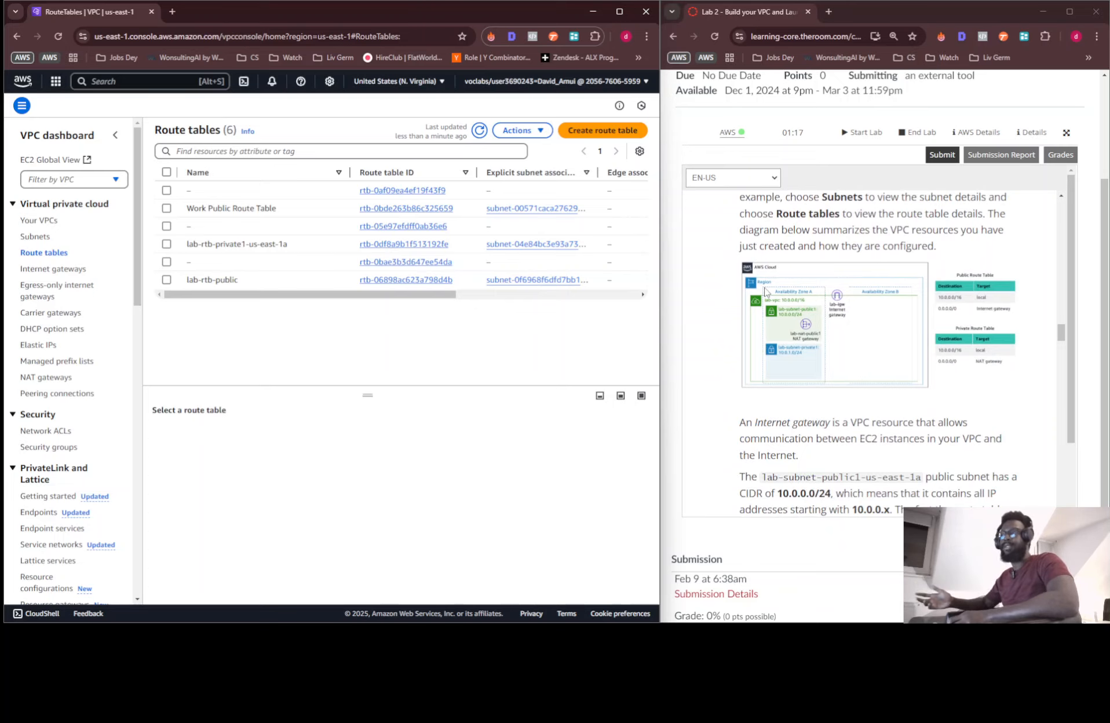
# Show the lab instructions full screen at 250% zoom and examine the Task 2 diagram of subnets and route tables.
pyautogui.click(1065, 134)
pyautogui.scroll(-5, 349, 271)
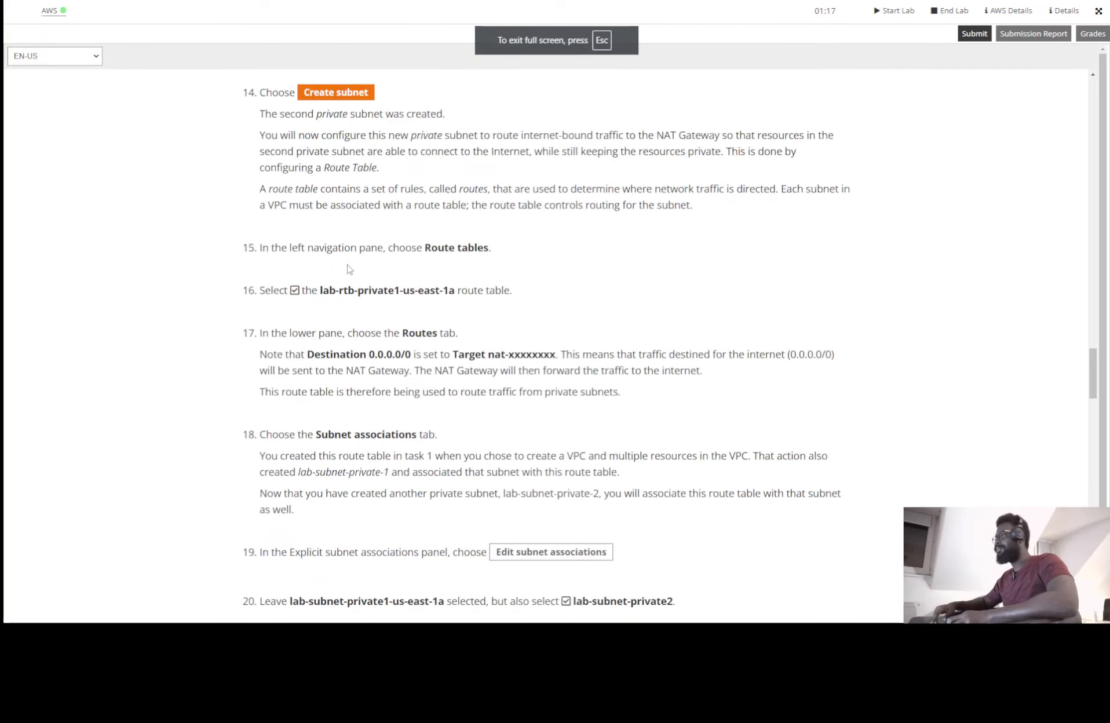
pyautogui.scroll(-10, 349, 268)
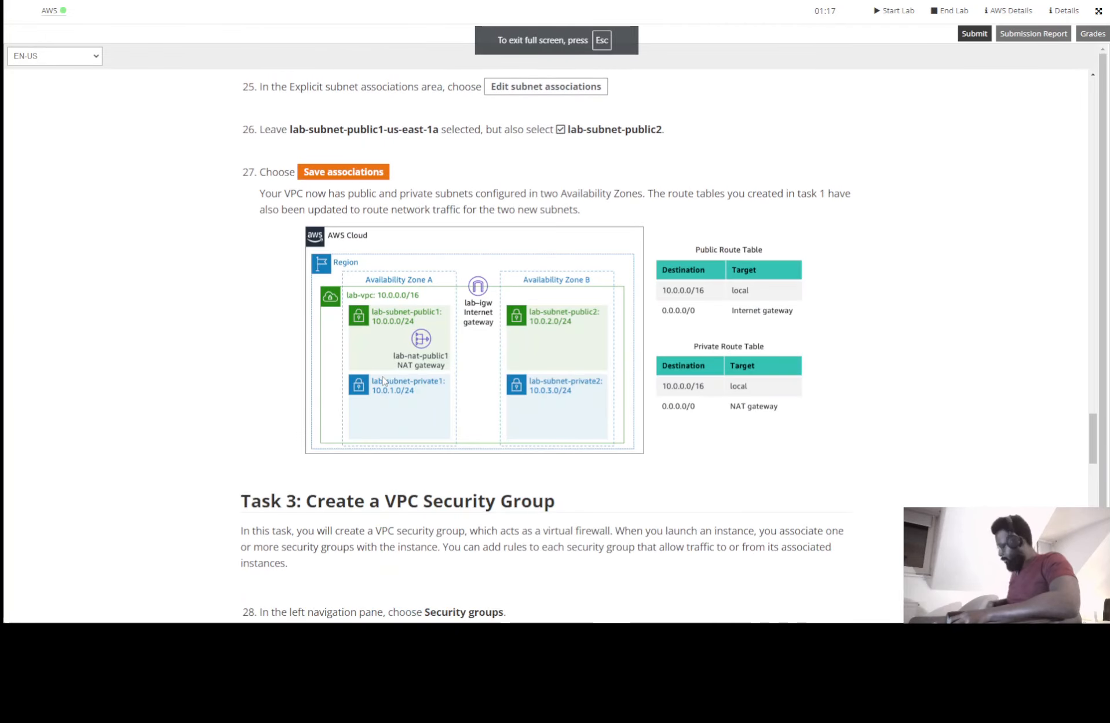
pyautogui.hotkey('ctrl', '+')
pyautogui.hotkey('ctrl', '+')
pyautogui.hotkey('ctrl', '+')
pyautogui.hotkey('ctrl', '+')
pyautogui.hotkey('ctrl', '+')
pyautogui.hotkey('ctrl', '+')
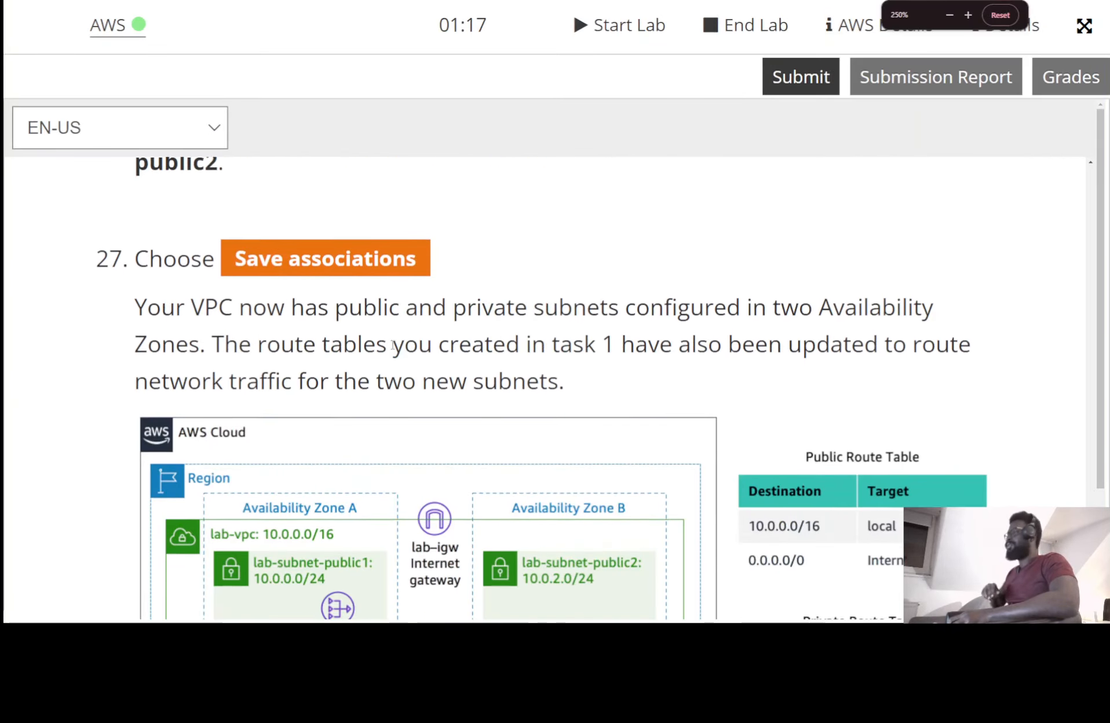
pyautogui.scroll(-5, 393, 346)
pyautogui.scroll(3, 393, 345)
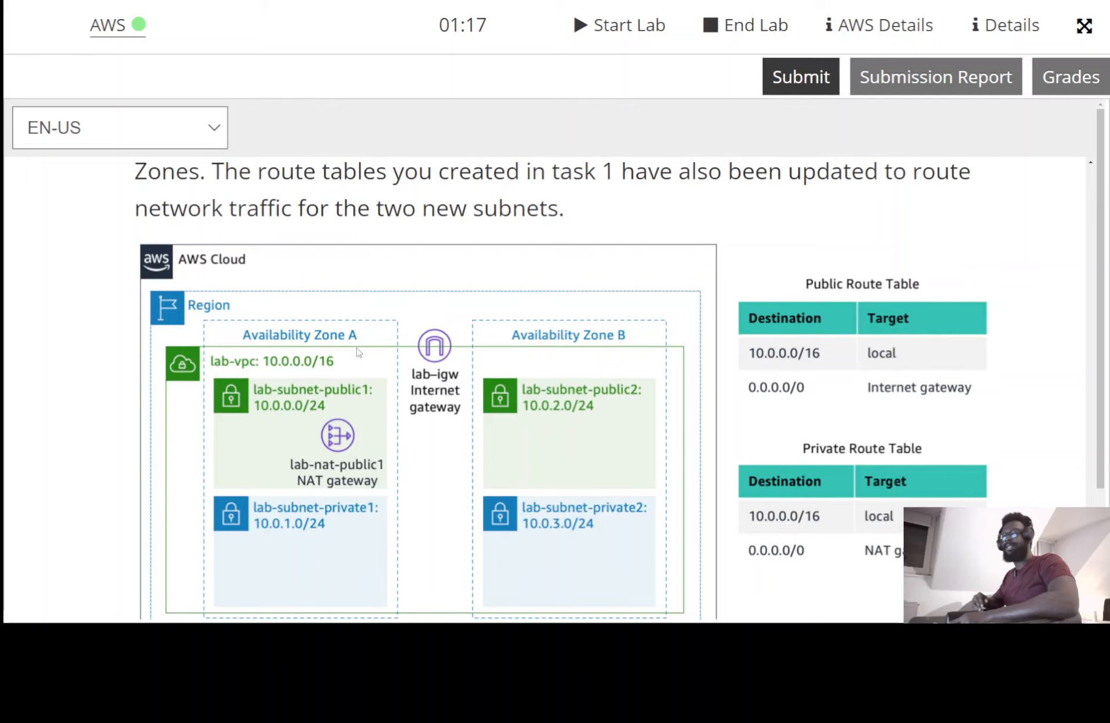
# Reduce the instructions' zoom to 150%, and find and study the Task 1 diagram of the lab VPC and its route tables.
pyautogui.scroll(-10, 455, 334)
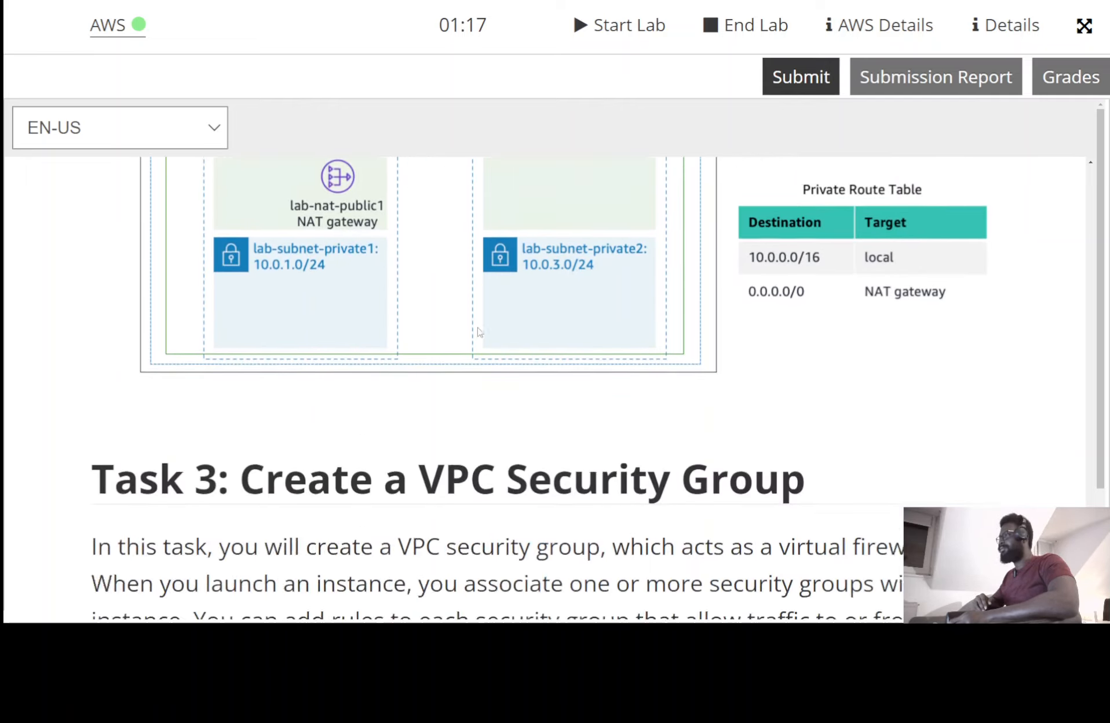
pyautogui.scroll(-15, 479, 330)
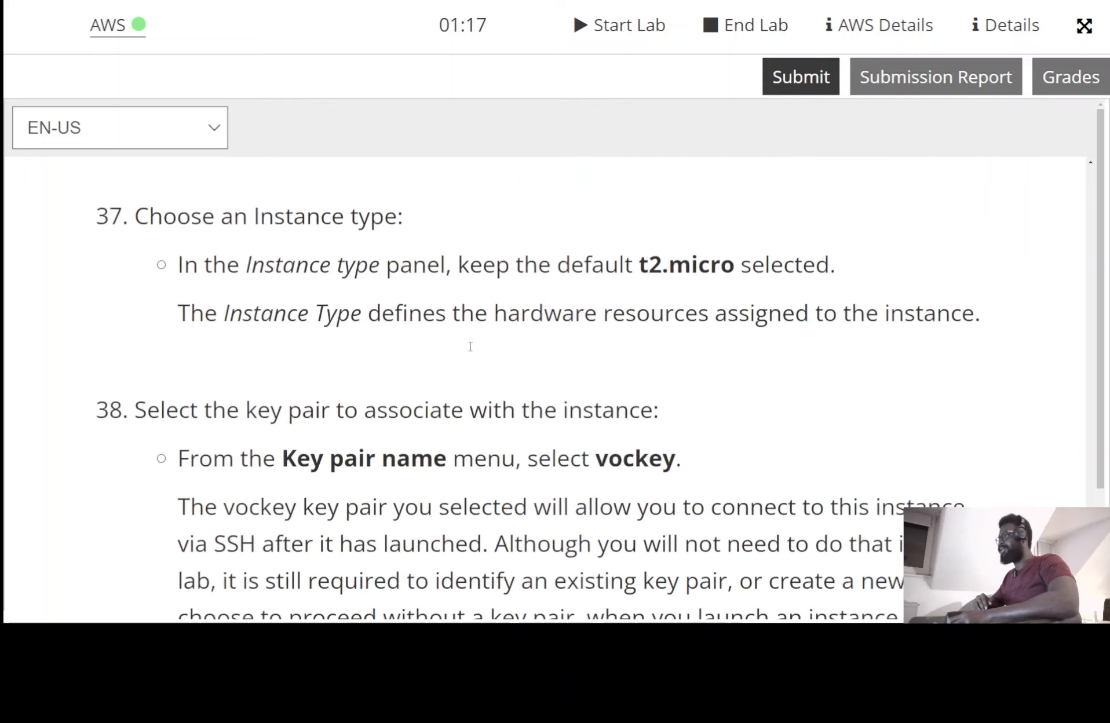
pyautogui.scroll(-15, 470, 346)
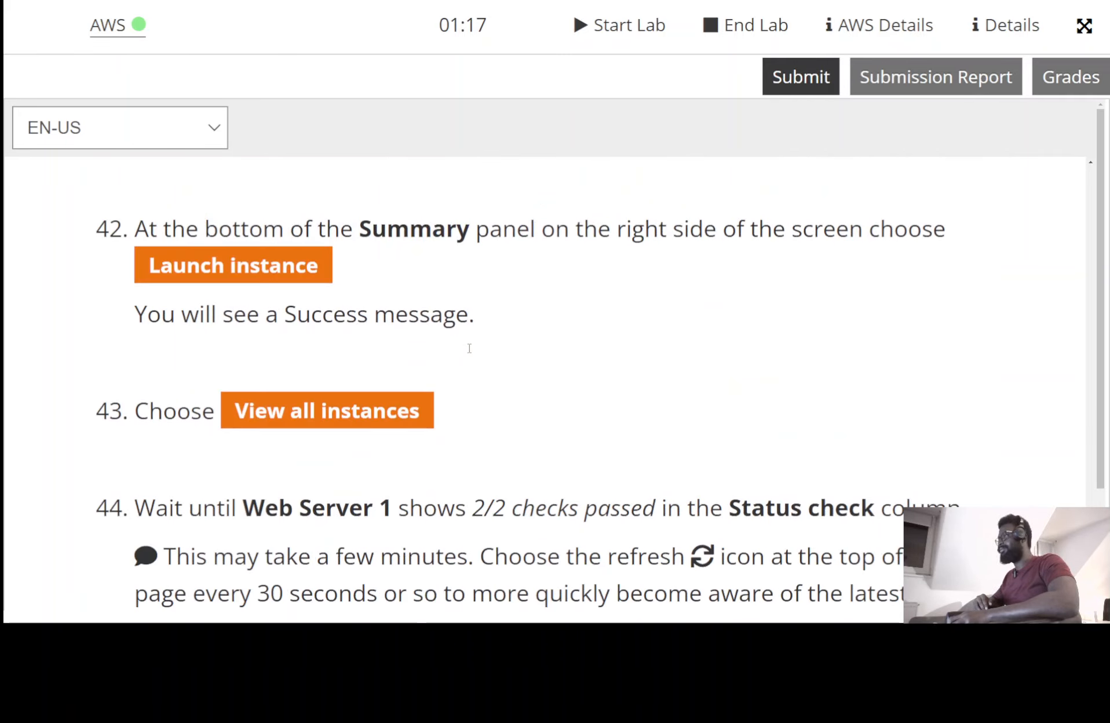
pyautogui.scroll(-3, 470, 347)
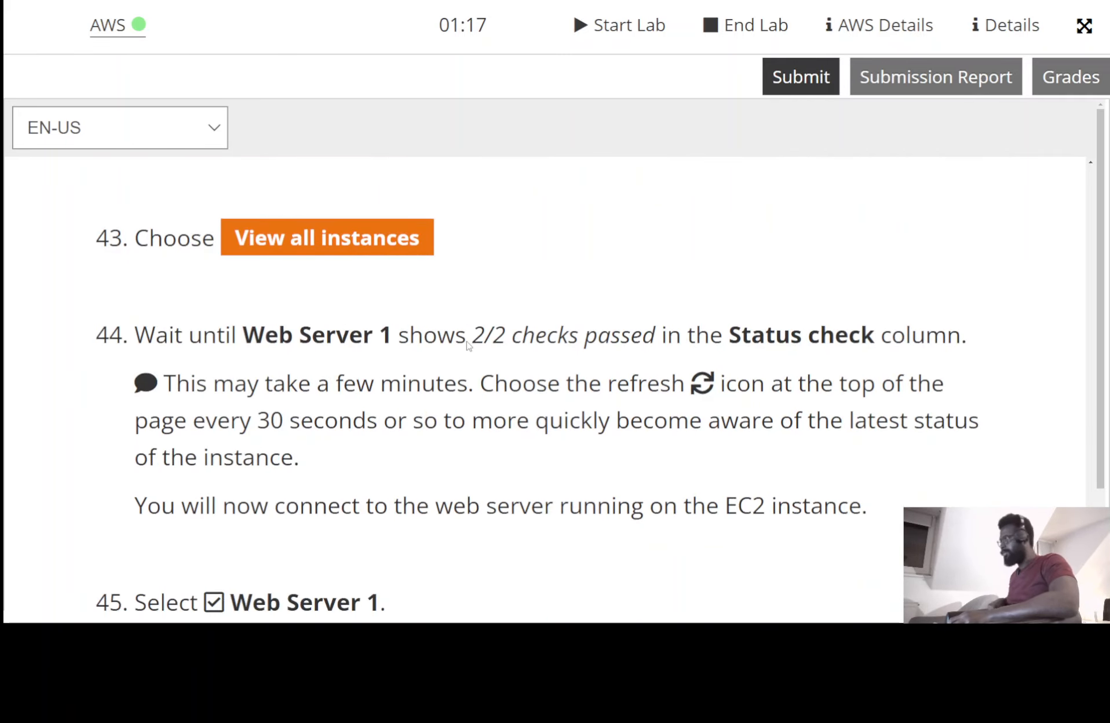
pyautogui.hotkey('ctrl', '-')
pyautogui.hotkey('ctrl', '-')
pyautogui.scroll(10, 466, 340)
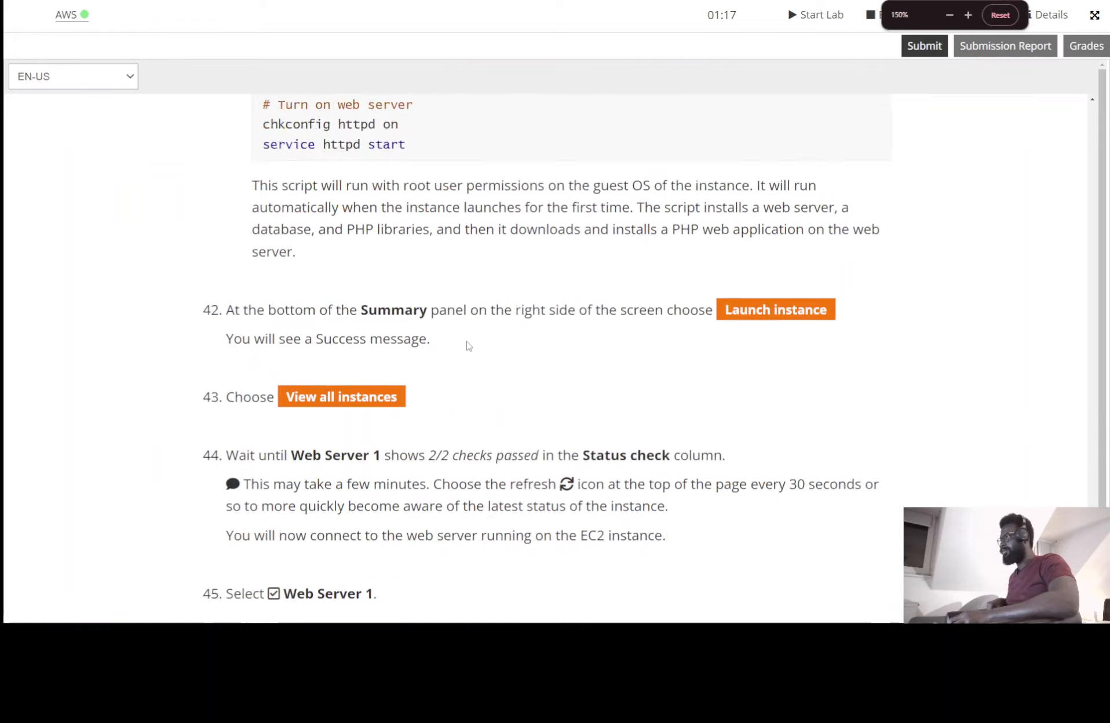
pyautogui.scroll(20, 464, 339)
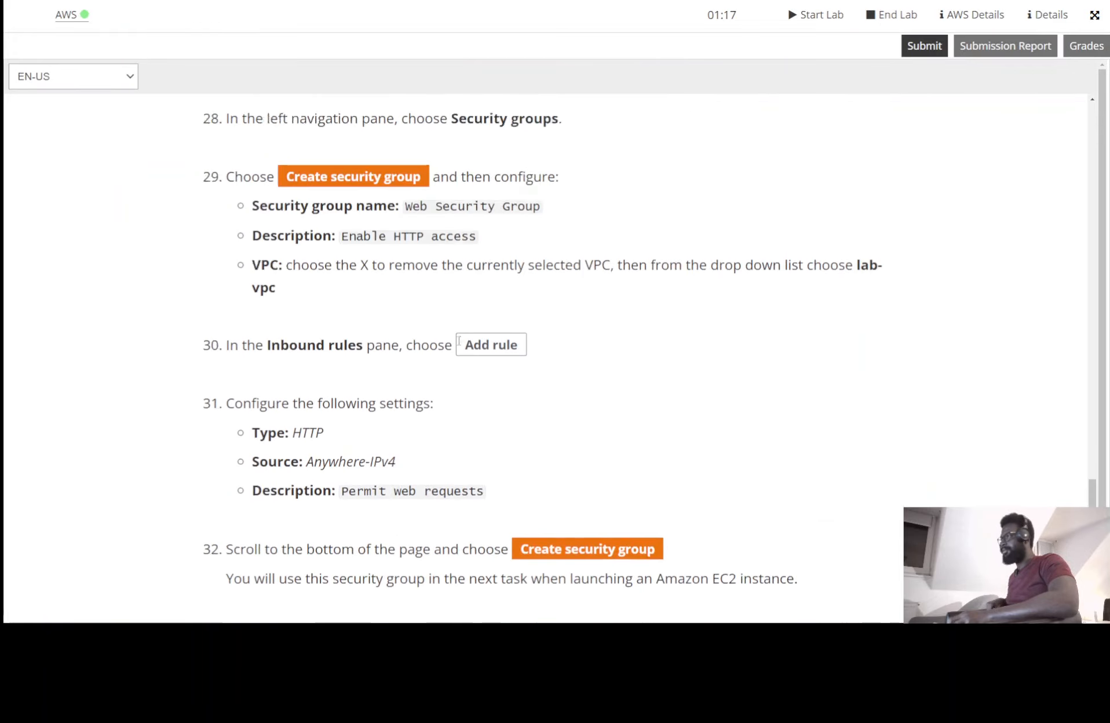
pyautogui.scroll(20, 455, 346)
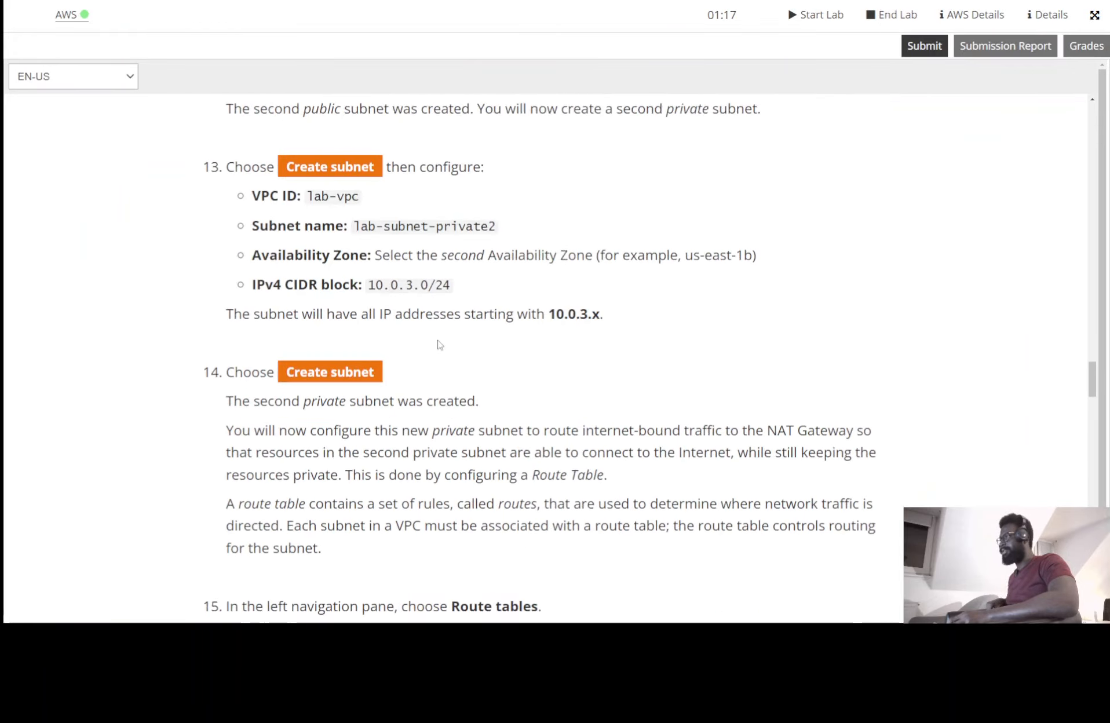
pyautogui.scroll(5, 424, 345)
pyautogui.scroll(-4, 425, 347)
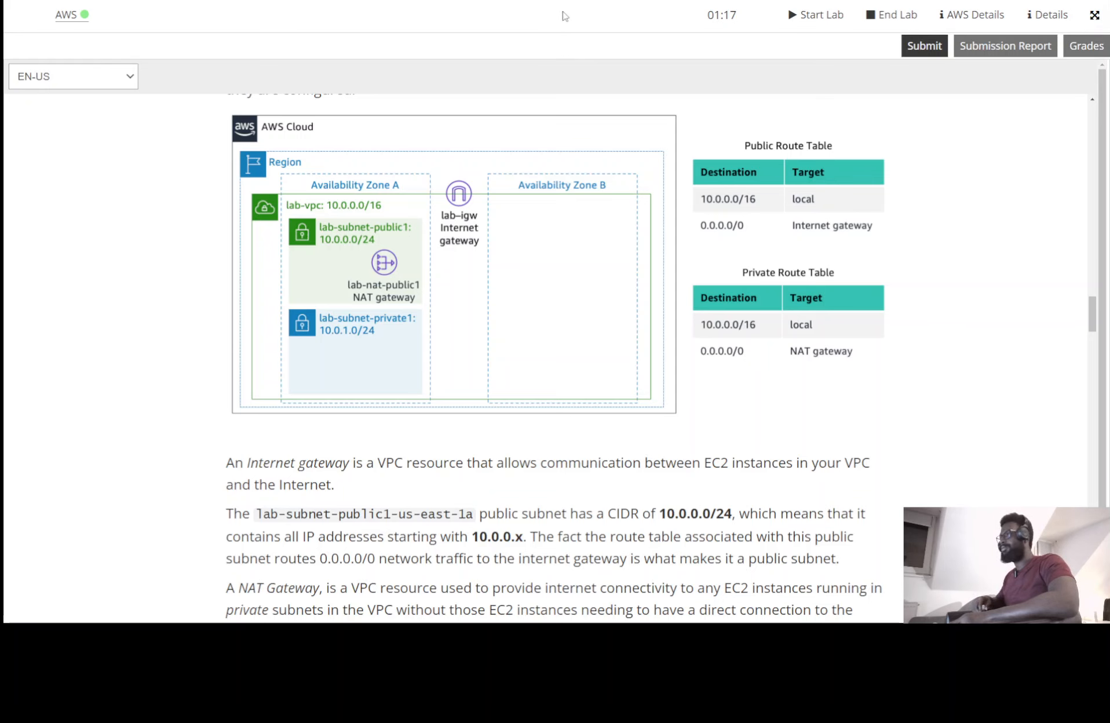
# Leave the full-screen view, set the lab page zoom to 110%, and go back over the Task 1 VPC instructions.
pyautogui.click(556, 39)
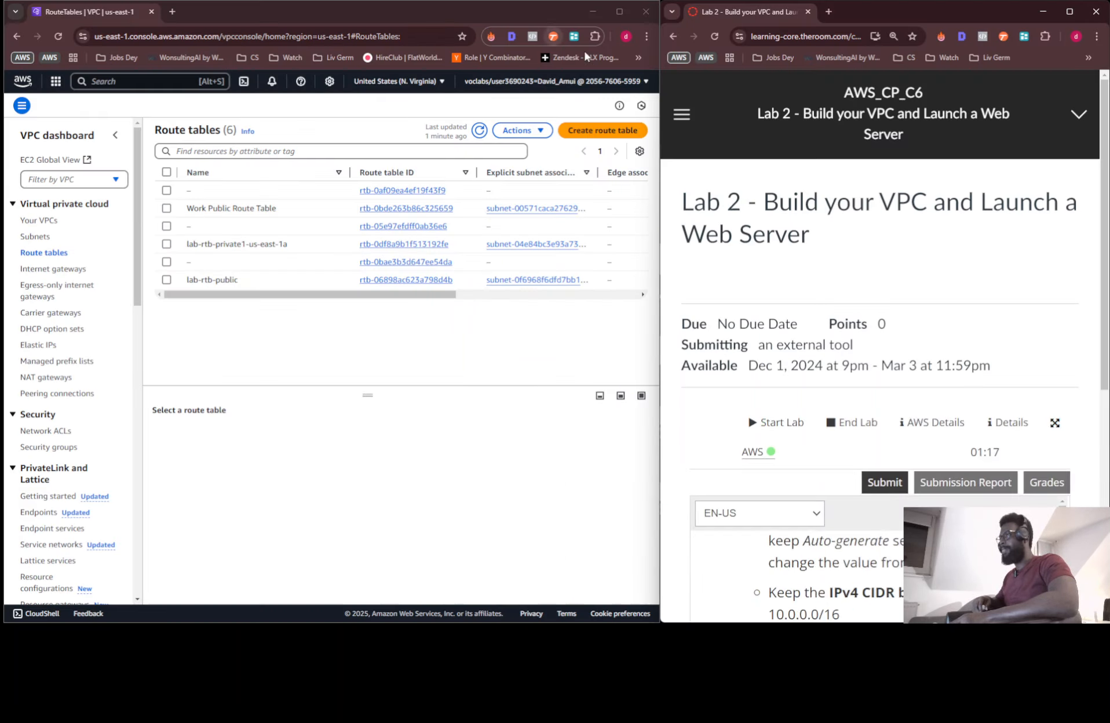
pyautogui.scroll(-5, 840, 283)
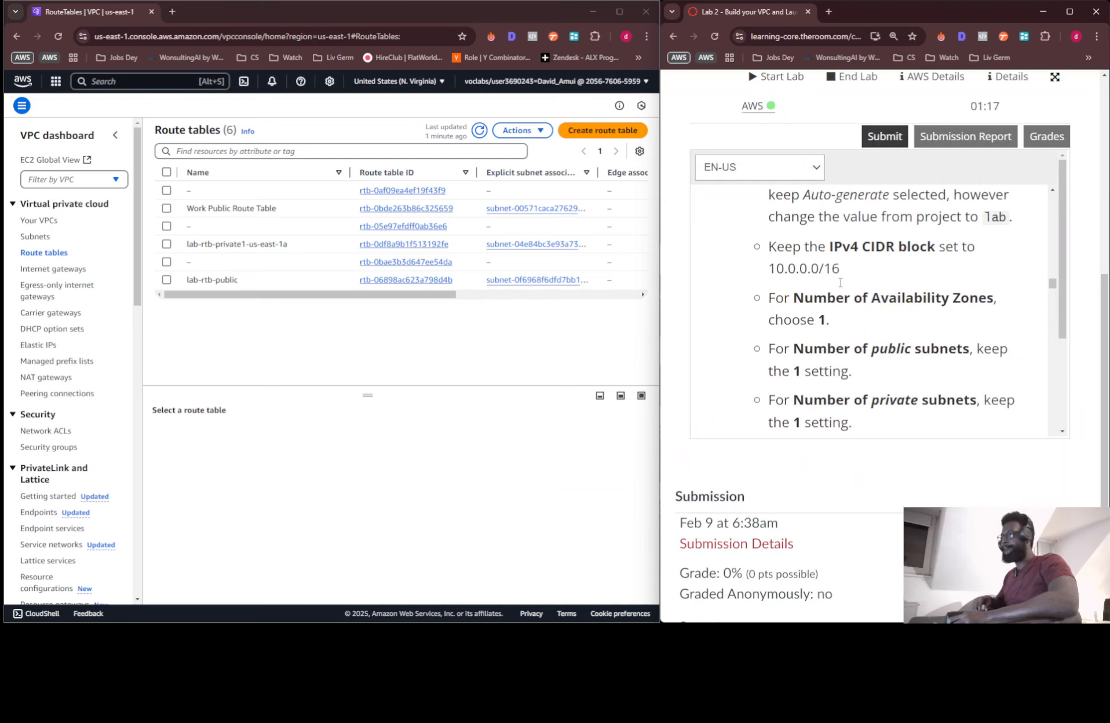
pyautogui.hotkey('ctrl', '-')
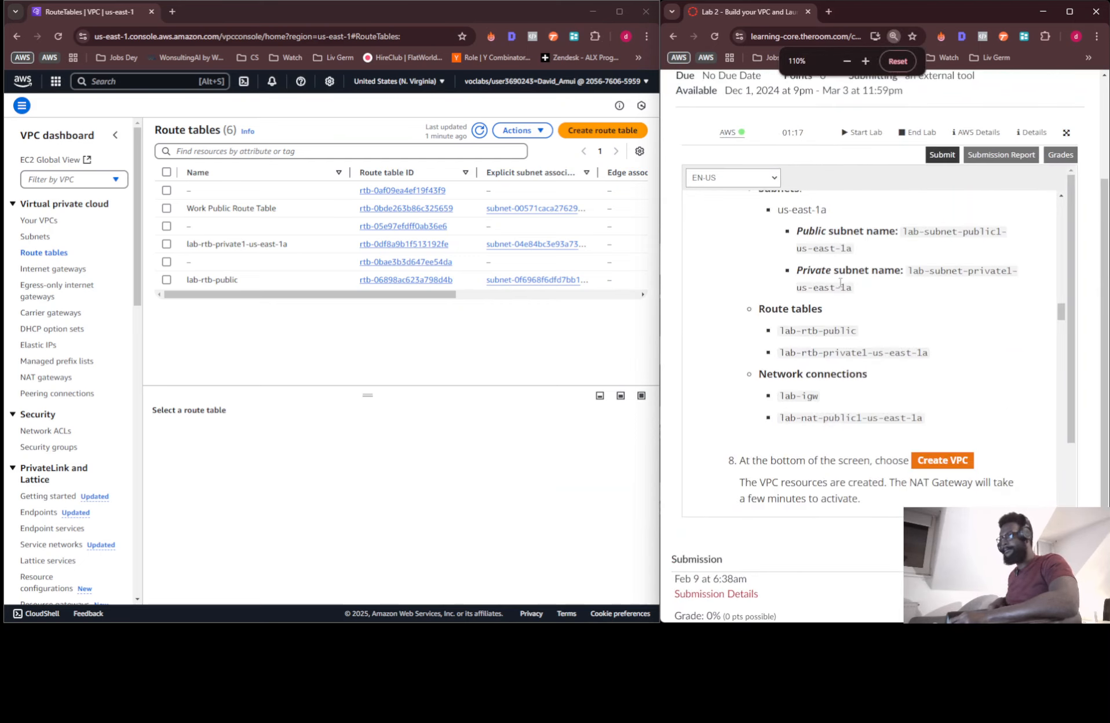
pyautogui.scroll(10, 840, 283)
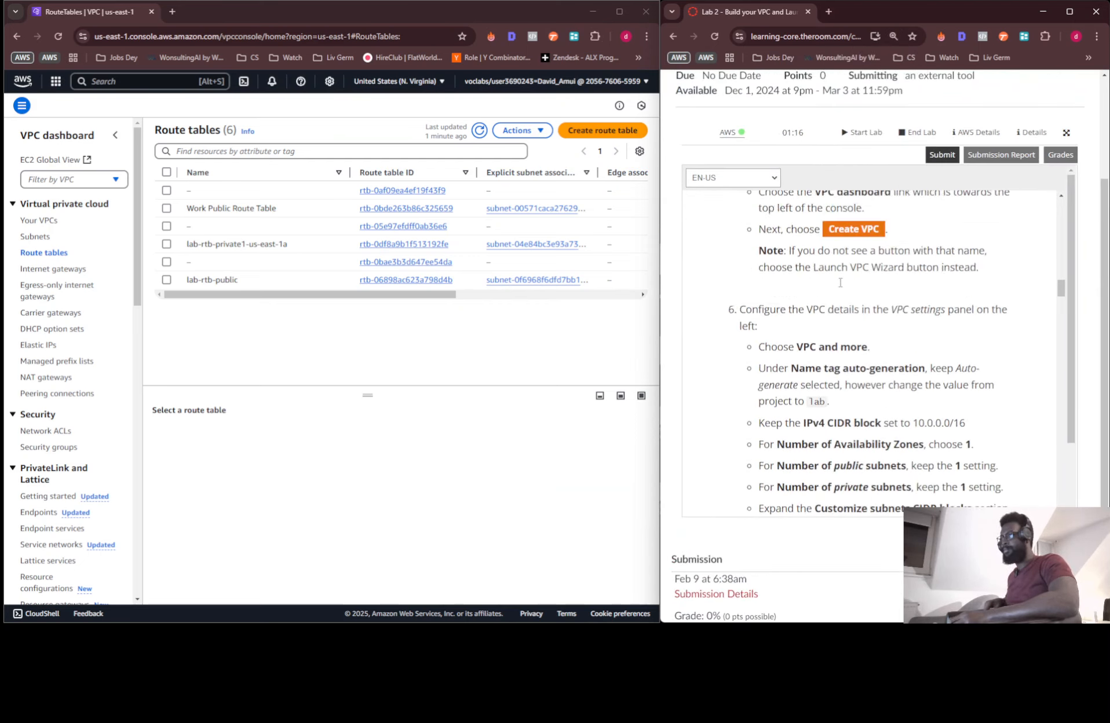
pyautogui.scroll(-5, 840, 283)
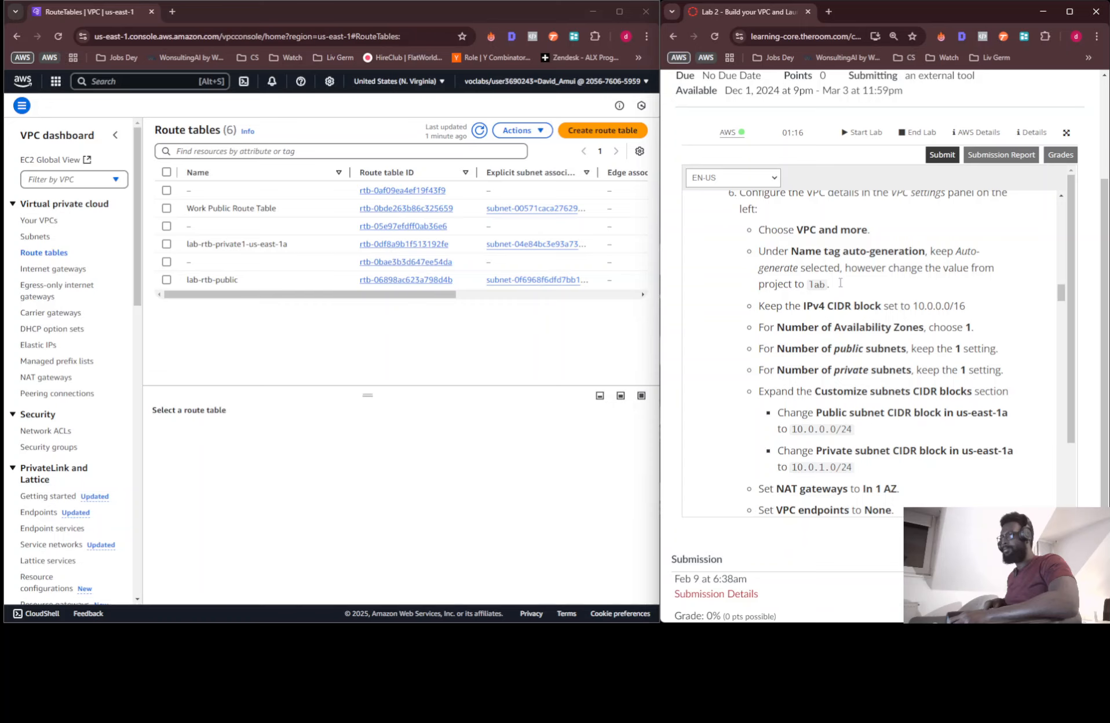
pyautogui.scroll(6, 840, 282)
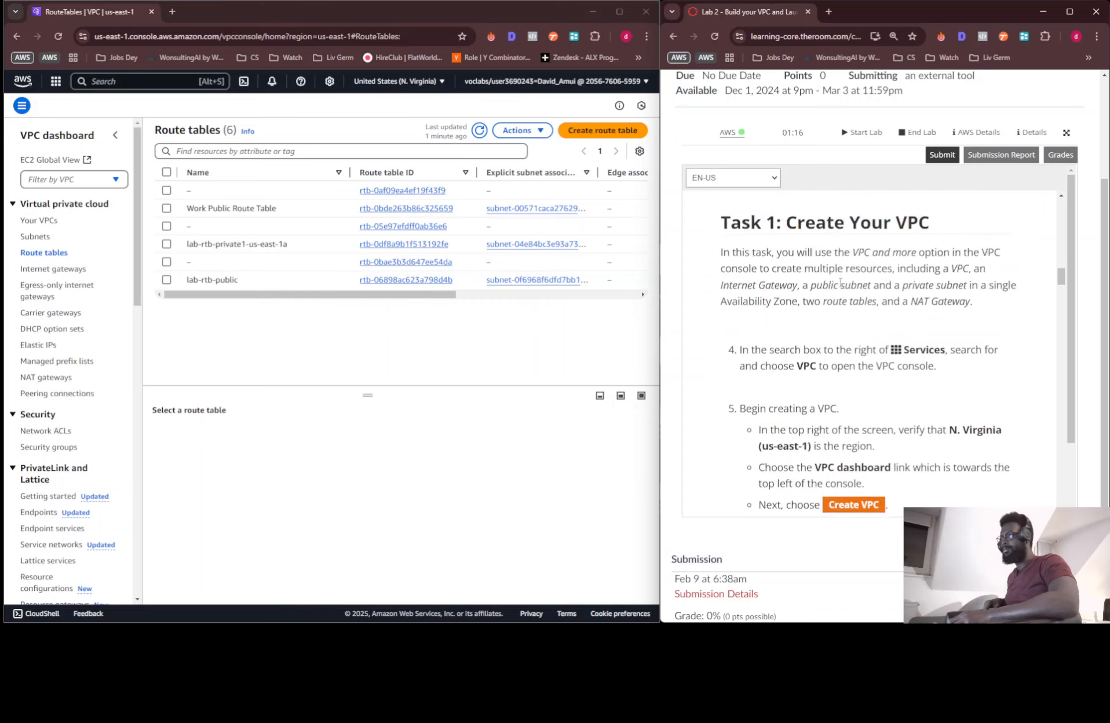
pyautogui.scroll(-12, 840, 283)
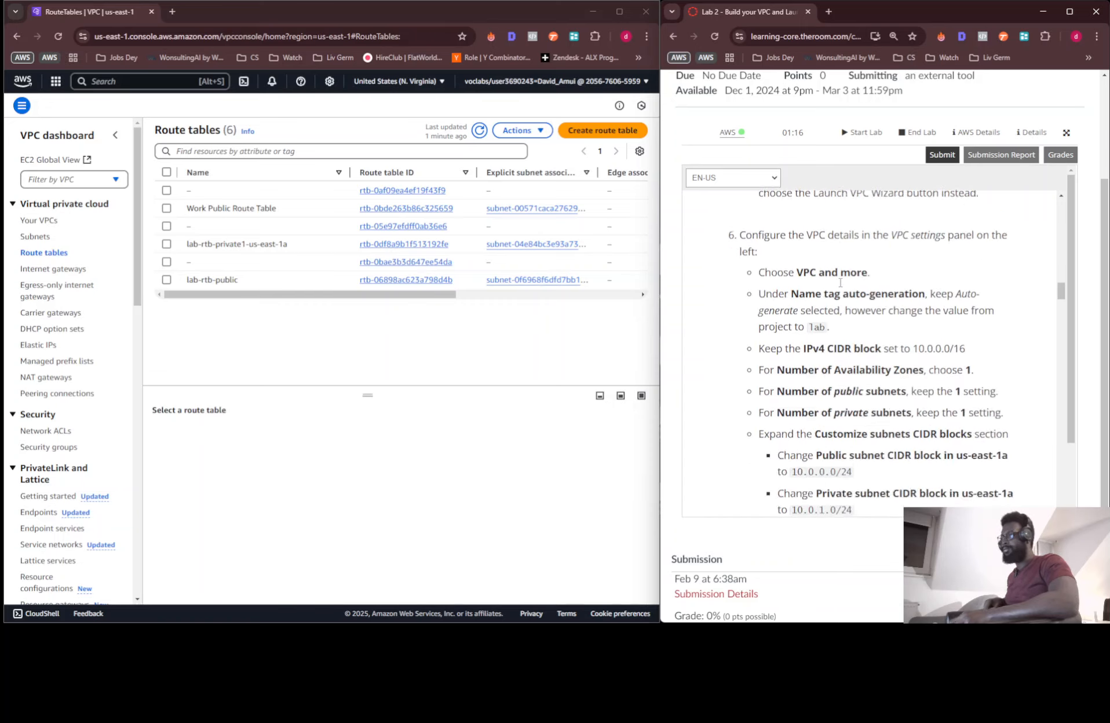
# Read the lab's explanation of the internet gateway, NAT gateway and subnet CIDRs, and the Task 2 instructions for creating a second public subnet.
pyautogui.scroll(-10, 840, 282)
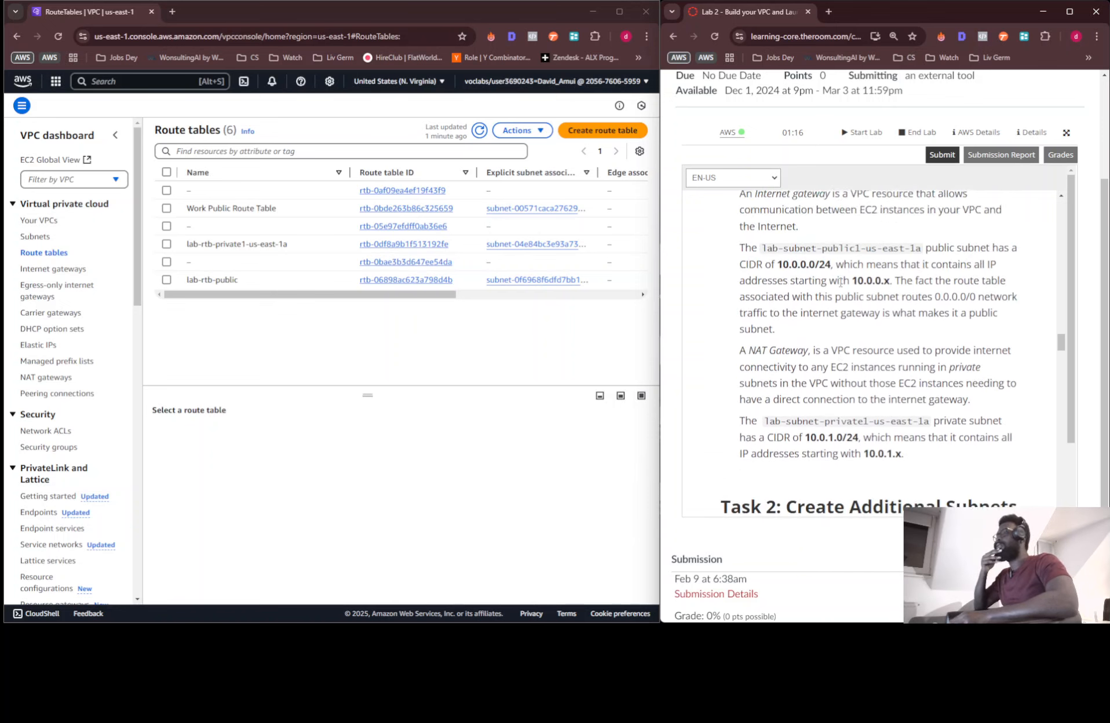
pyautogui.scroll(5, 840, 282)
pyautogui.scroll(-4, 840, 282)
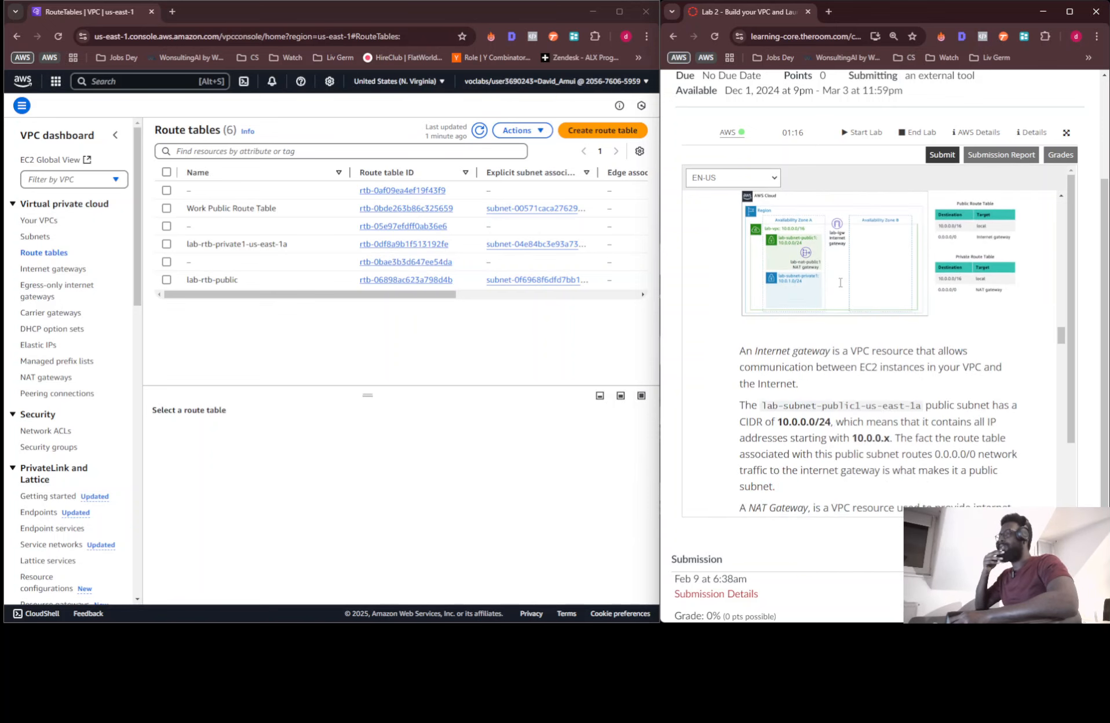
pyautogui.scroll(-1, 840, 282)
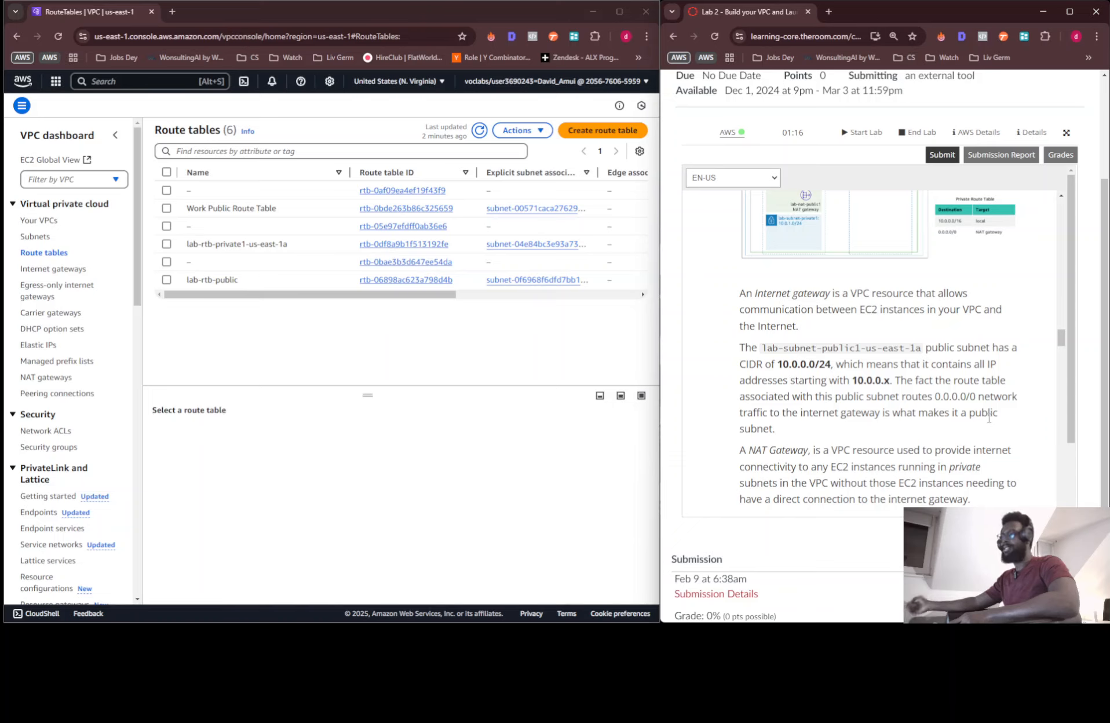
pyautogui.scroll(-1, 887, 427)
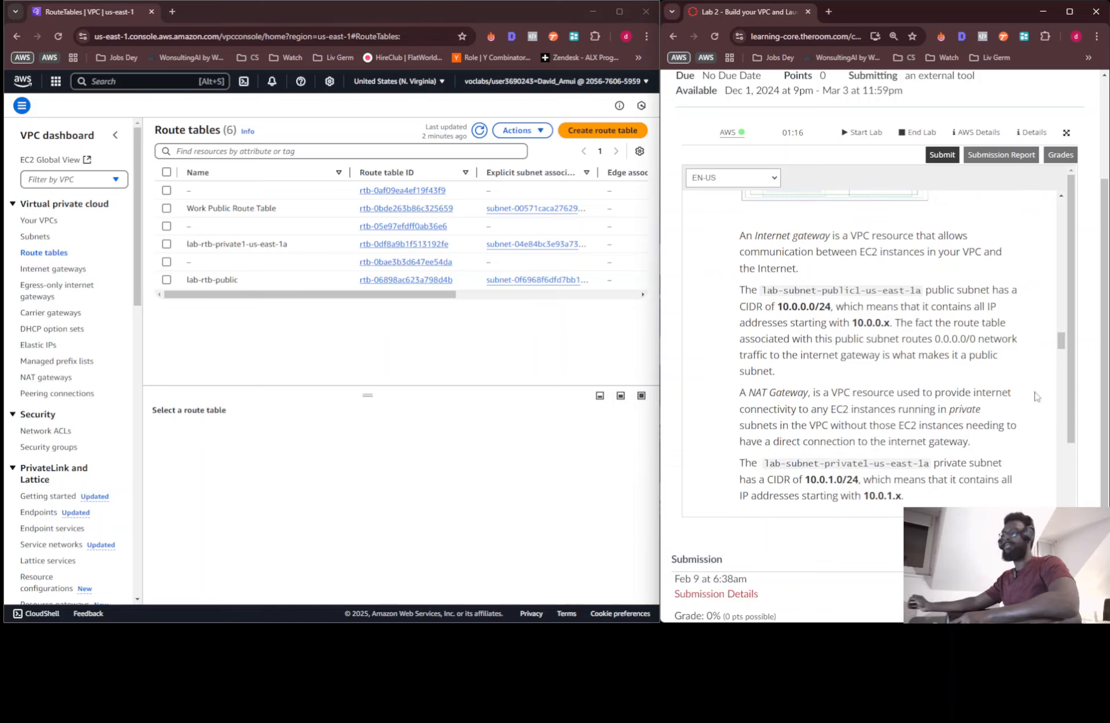
pyautogui.scroll(-1, 1022, 399)
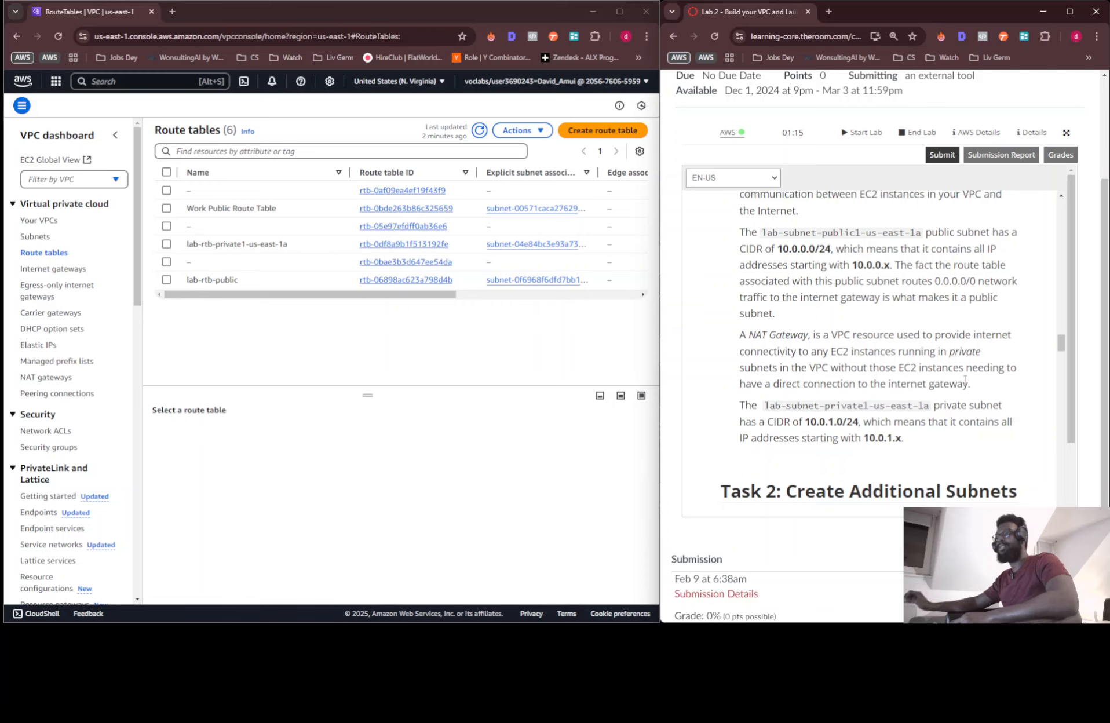
pyautogui.scroll(-2, 966, 378)
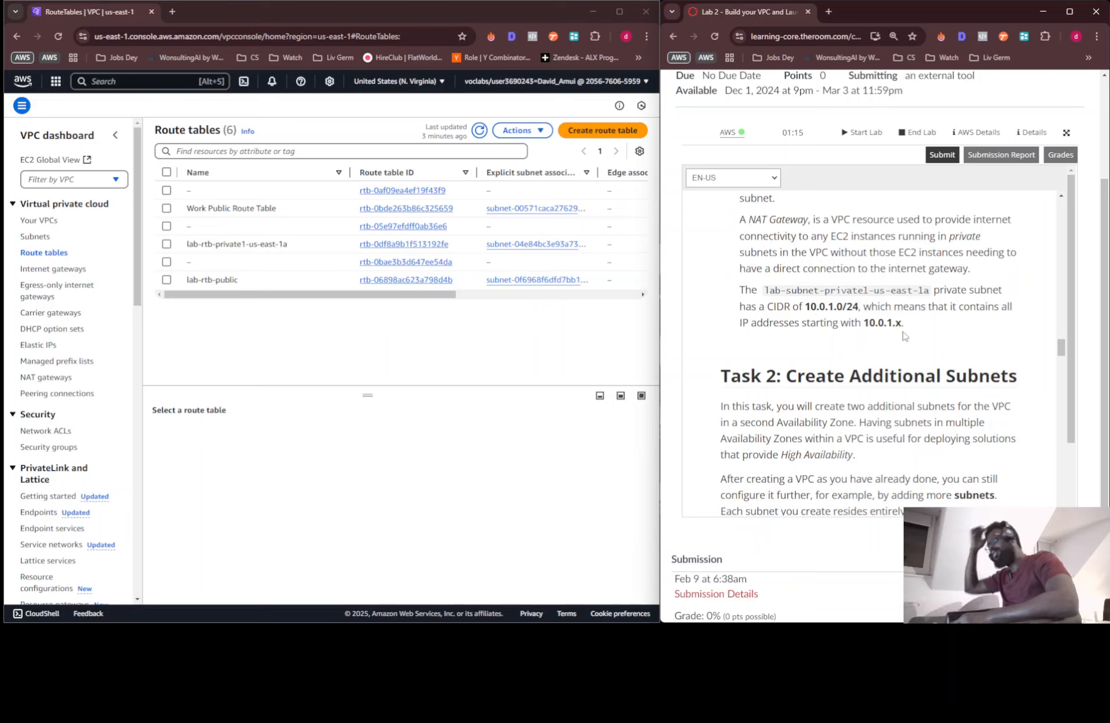
pyautogui.scroll(-2, 850, 401)
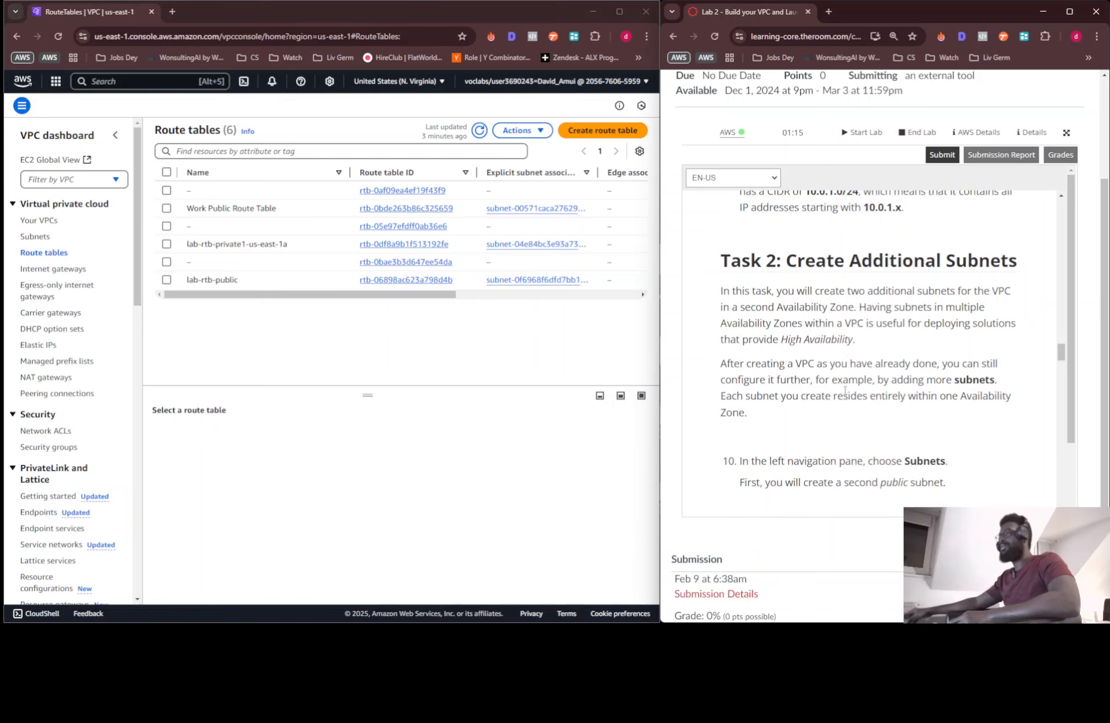
pyautogui.scroll(-1, 842, 387)
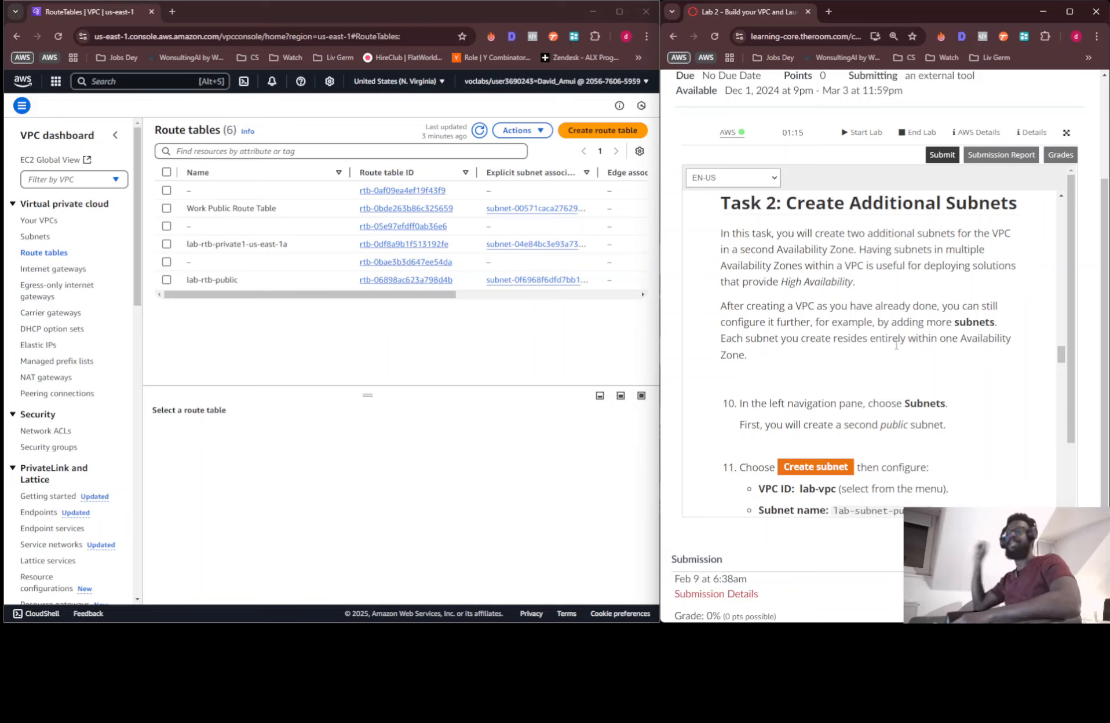
pyautogui.scroll(-3, 962, 352)
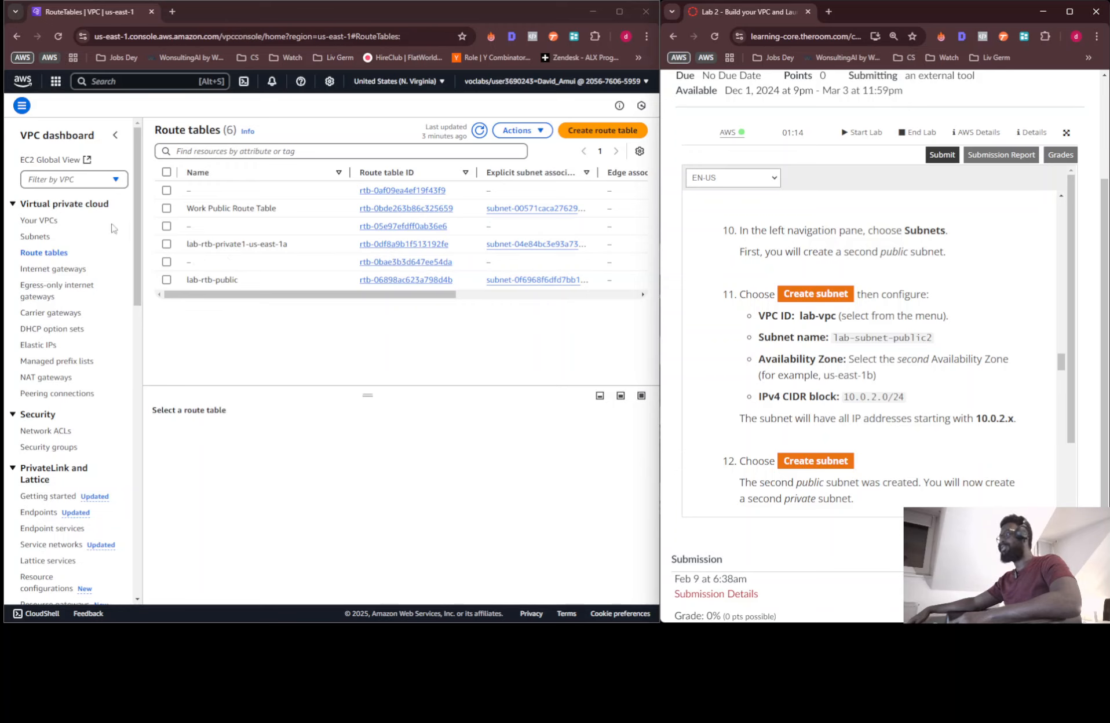
# Start creating a new subnet in lab-vpc and name it lab-subnet-public2, as given in the lab instructions.
pyautogui.click(36, 239)
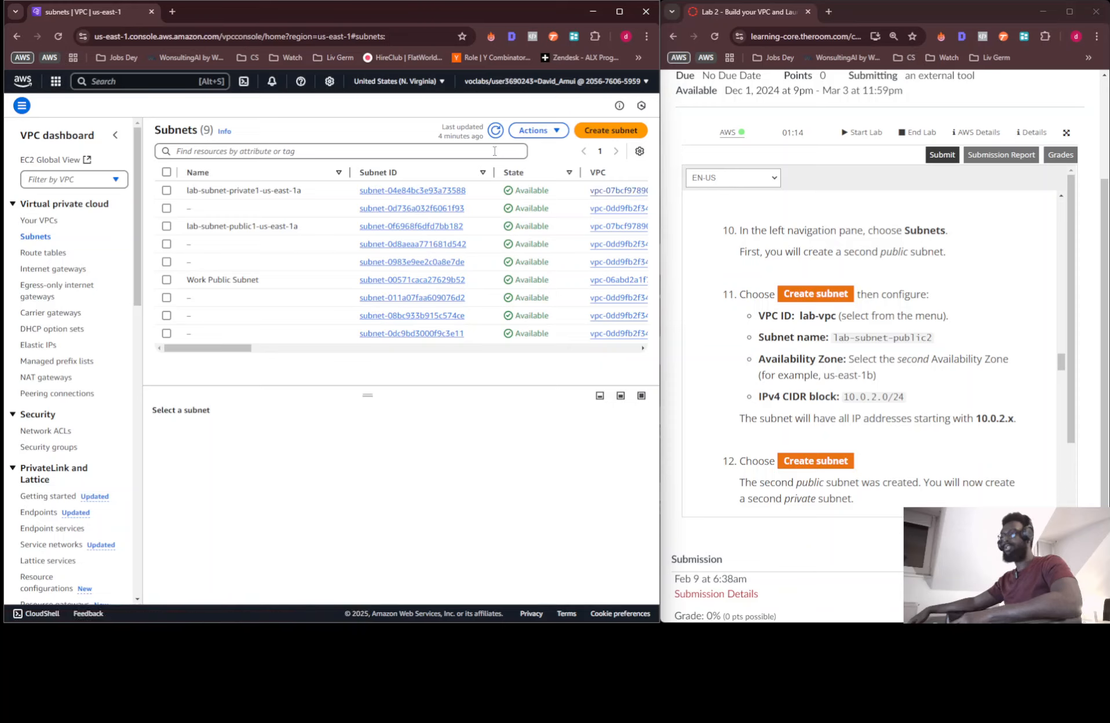
pyautogui.click(603, 132)
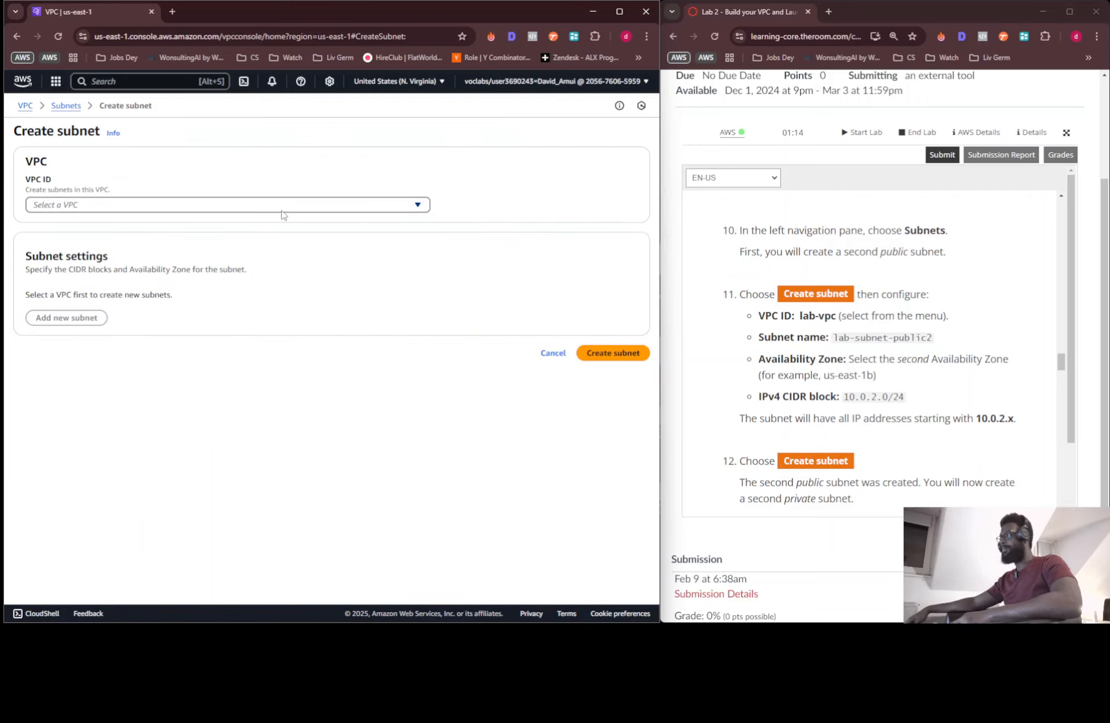
pyautogui.click(281, 205)
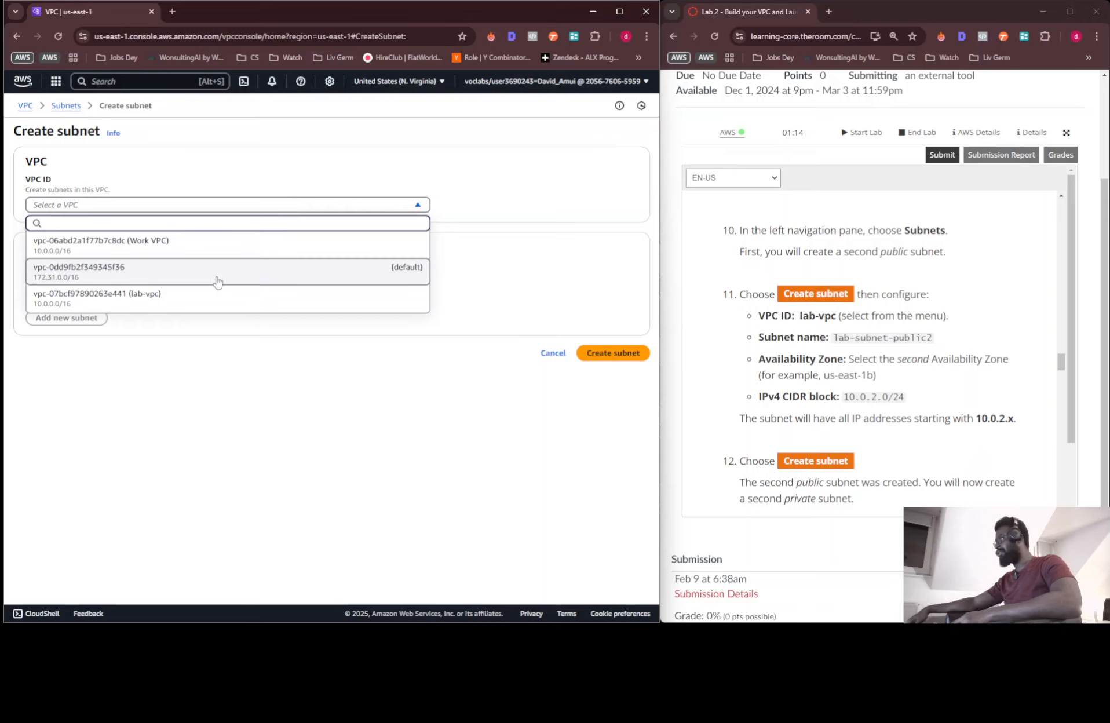
pyautogui.click(154, 299)
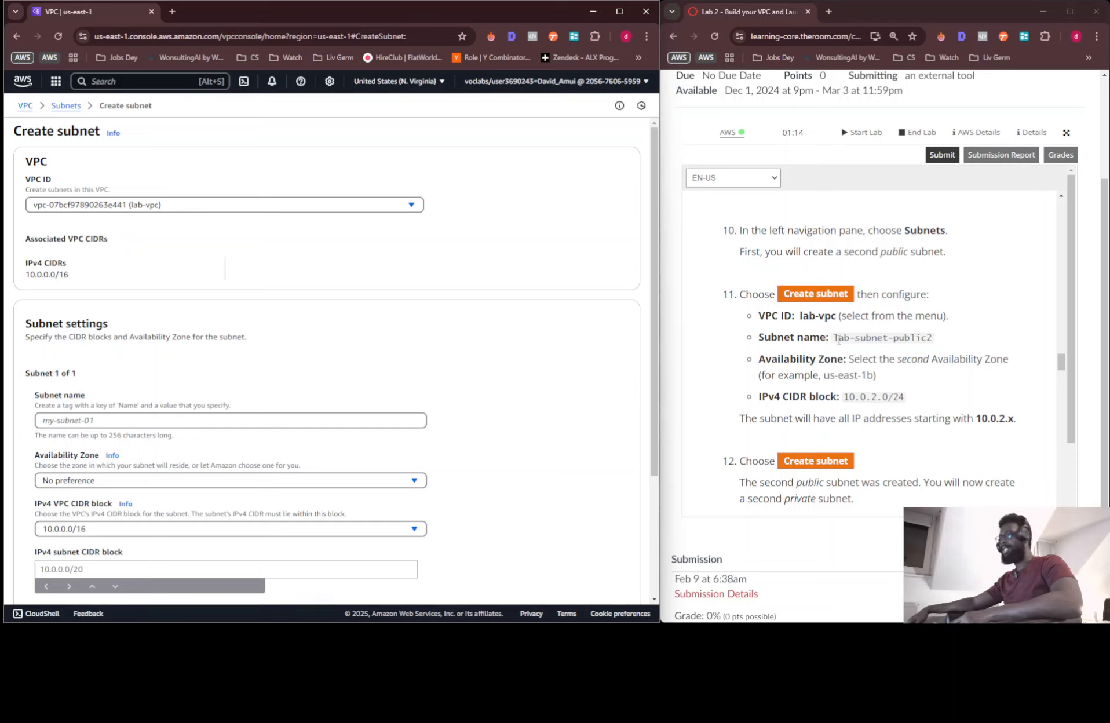
pyautogui.moveTo(836, 339); pyautogui.dragTo(255, 425)
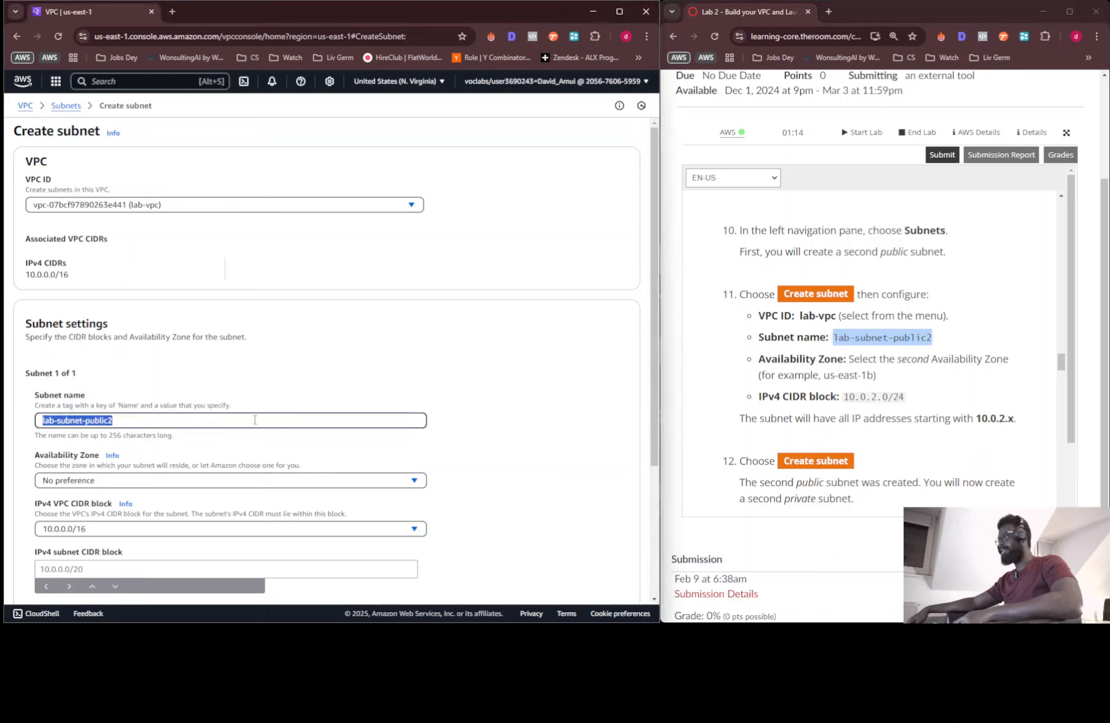
pyautogui.click(255, 423)
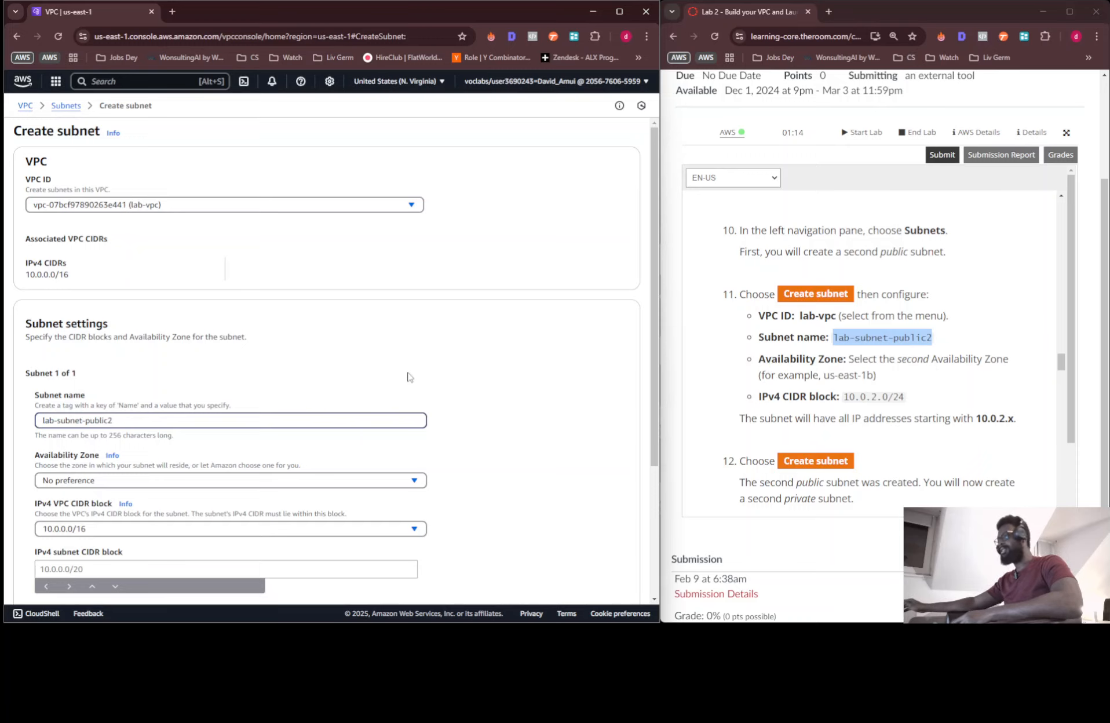
# Place lab-subnet-public2 in Availability Zone us-east-1b, keeping the IPv4 VPC CIDR block 10.0.0.0/16.
pyautogui.scroll(-2, 256, 377)
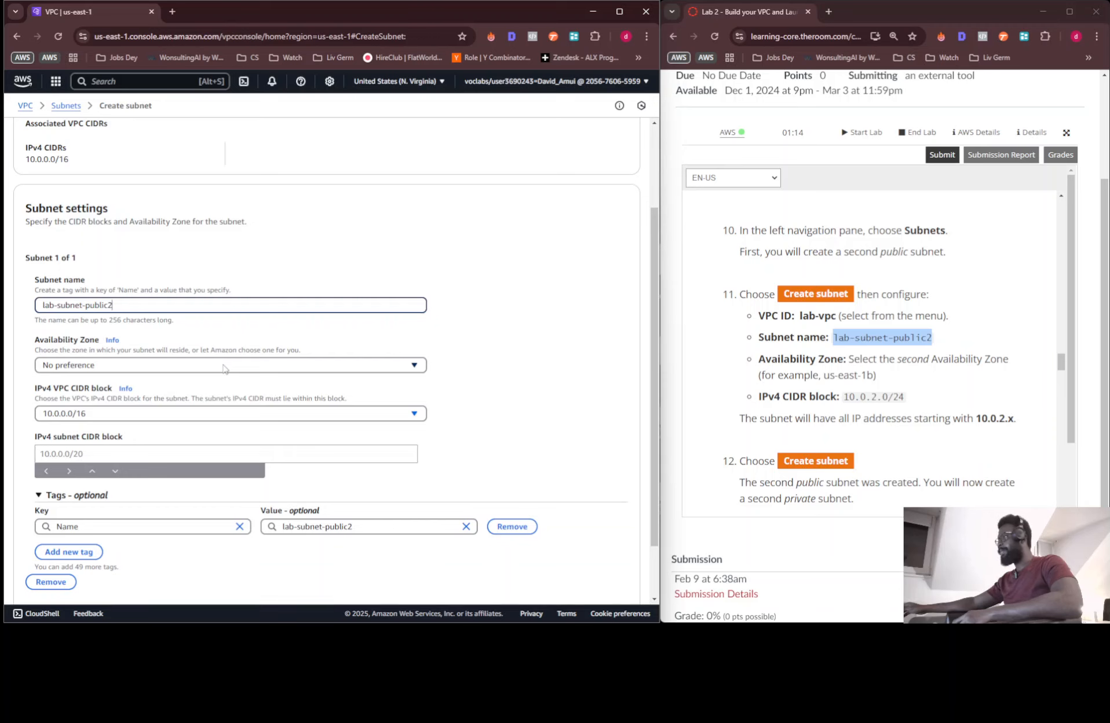
pyautogui.click(225, 366)
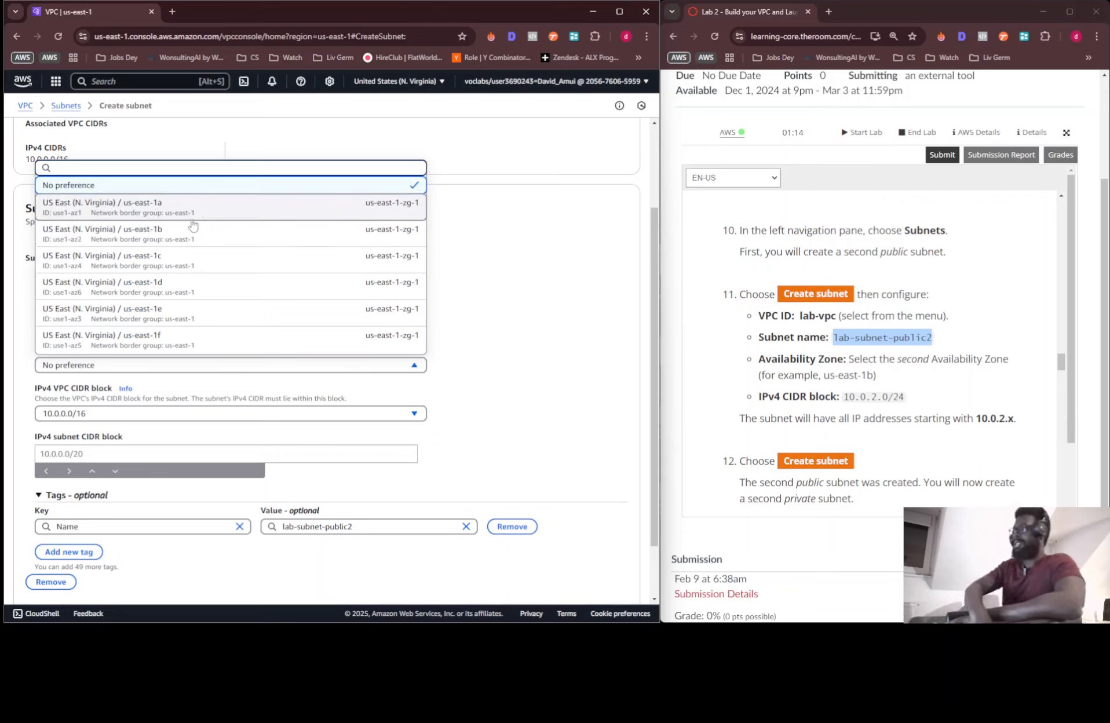
pyautogui.click(157, 227)
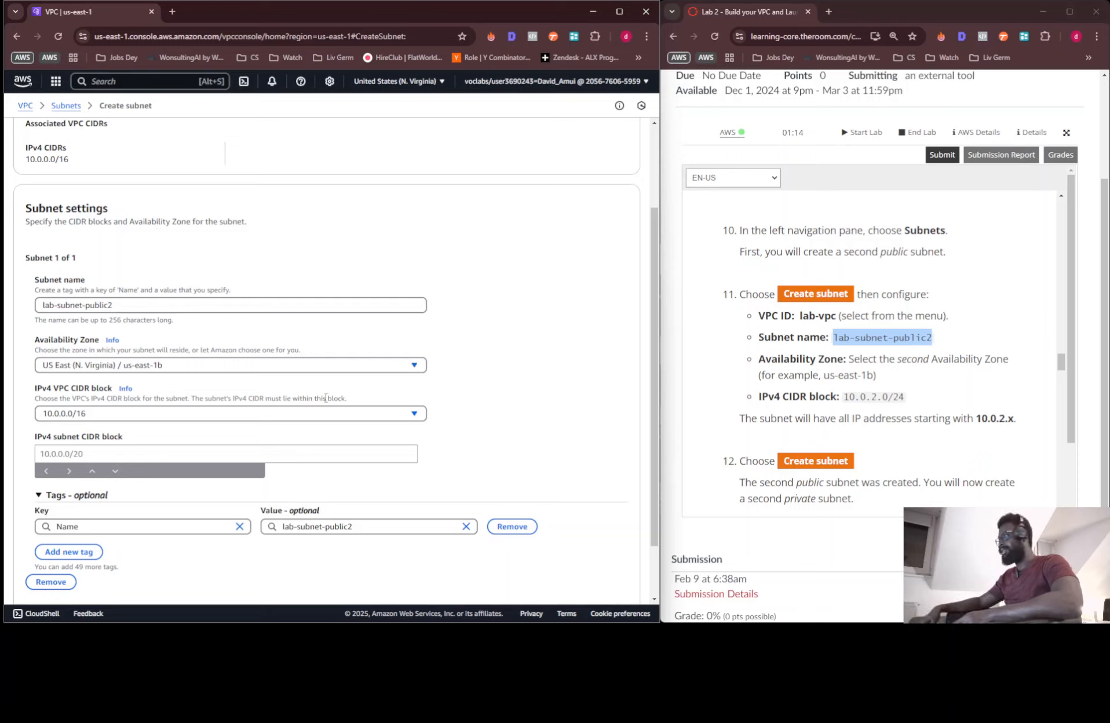
pyautogui.click(289, 412)
pyautogui.click(289, 413)
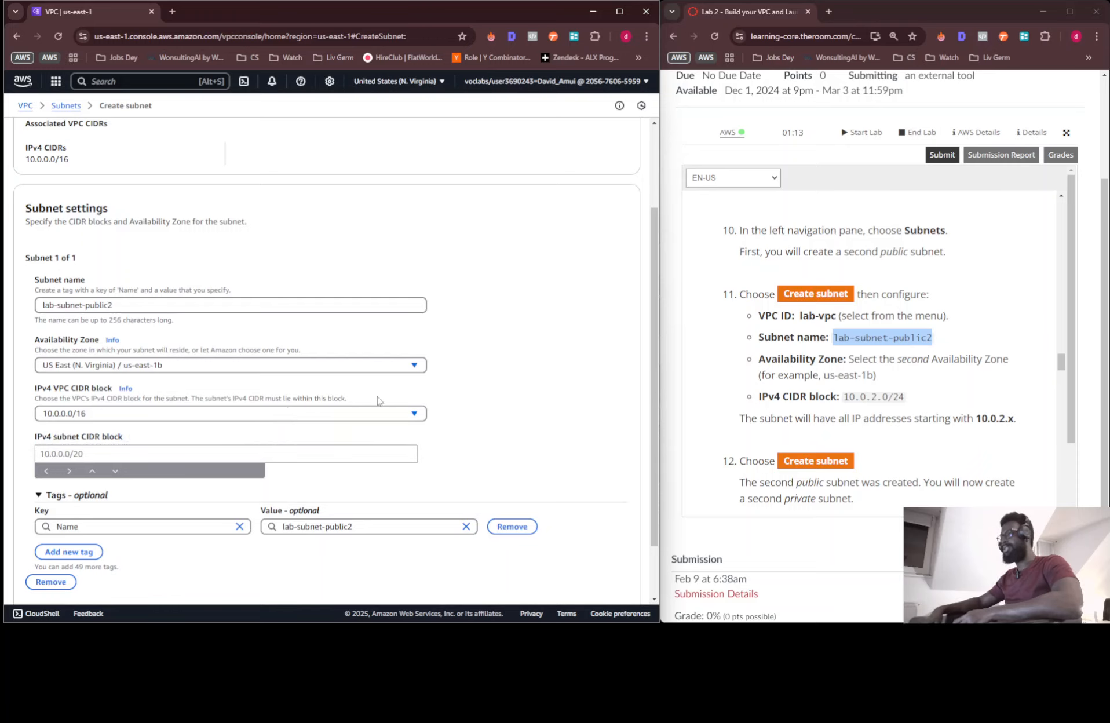
# Set the IPv4 subnet CIDR block to 10.0.2.0/24 and create the second public subnet.
pyautogui.scroll(-1, 397, 400)
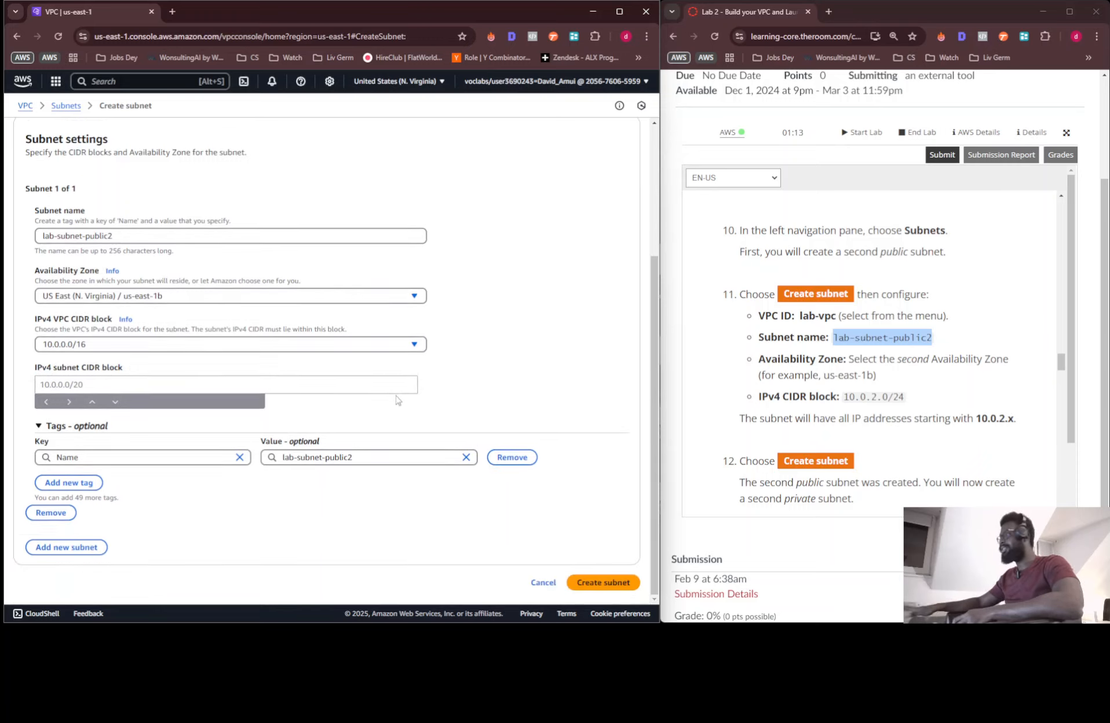
pyautogui.click(302, 386)
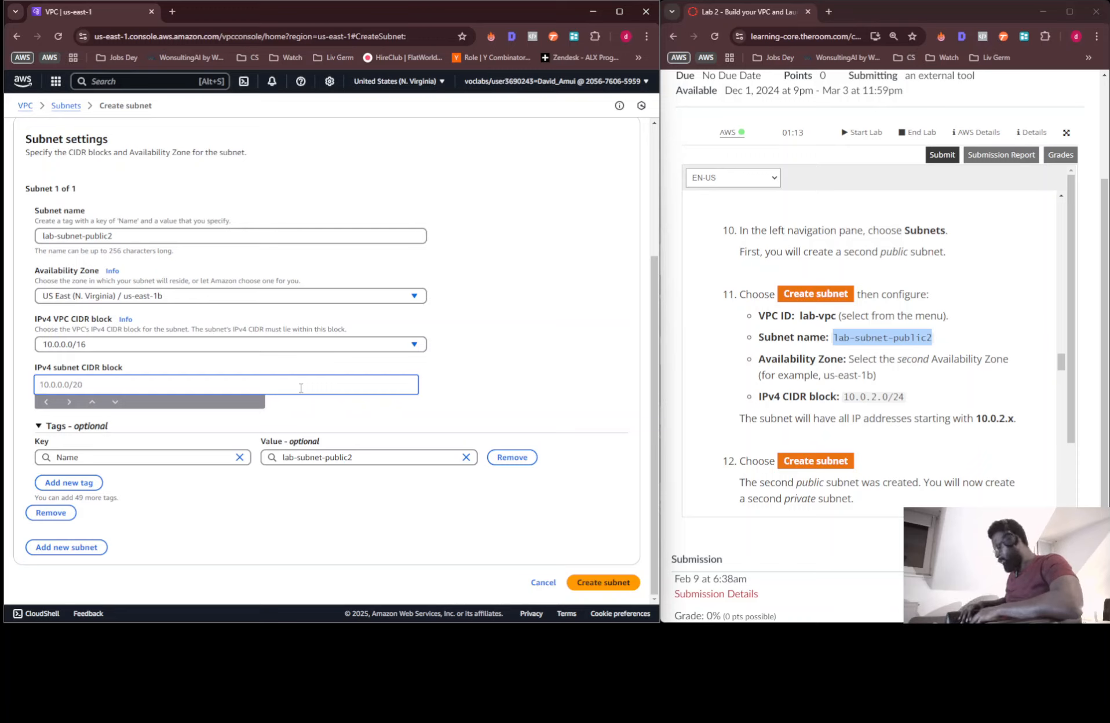
pyautogui.write('10.0')
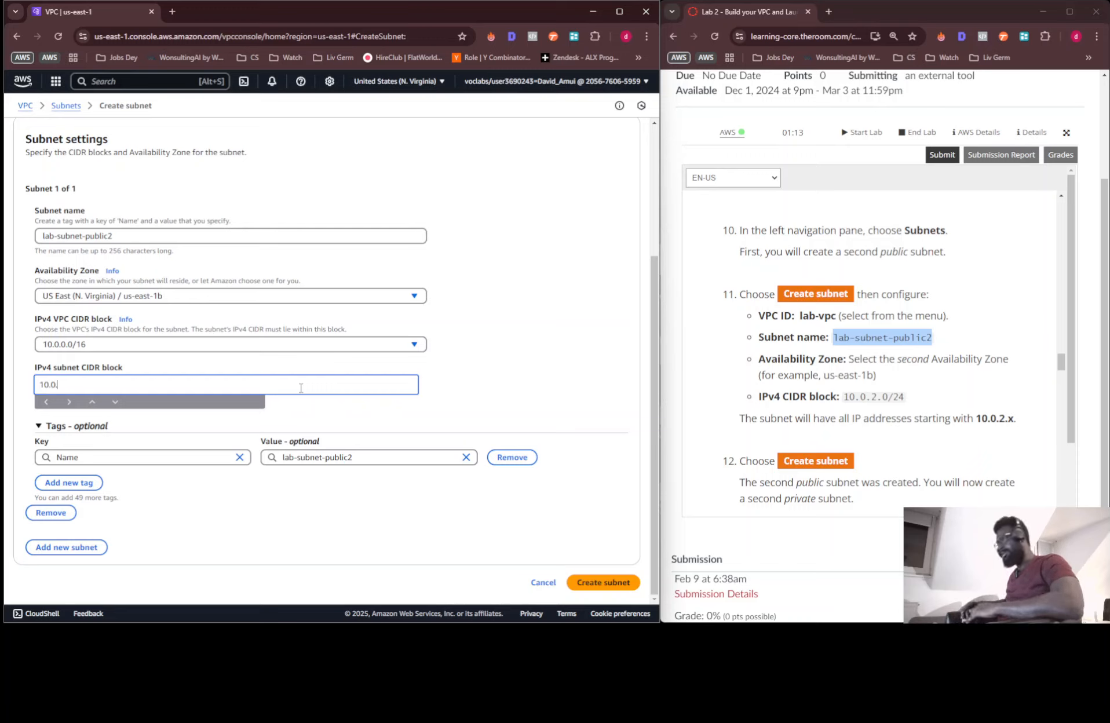
pyautogui.write('.2')
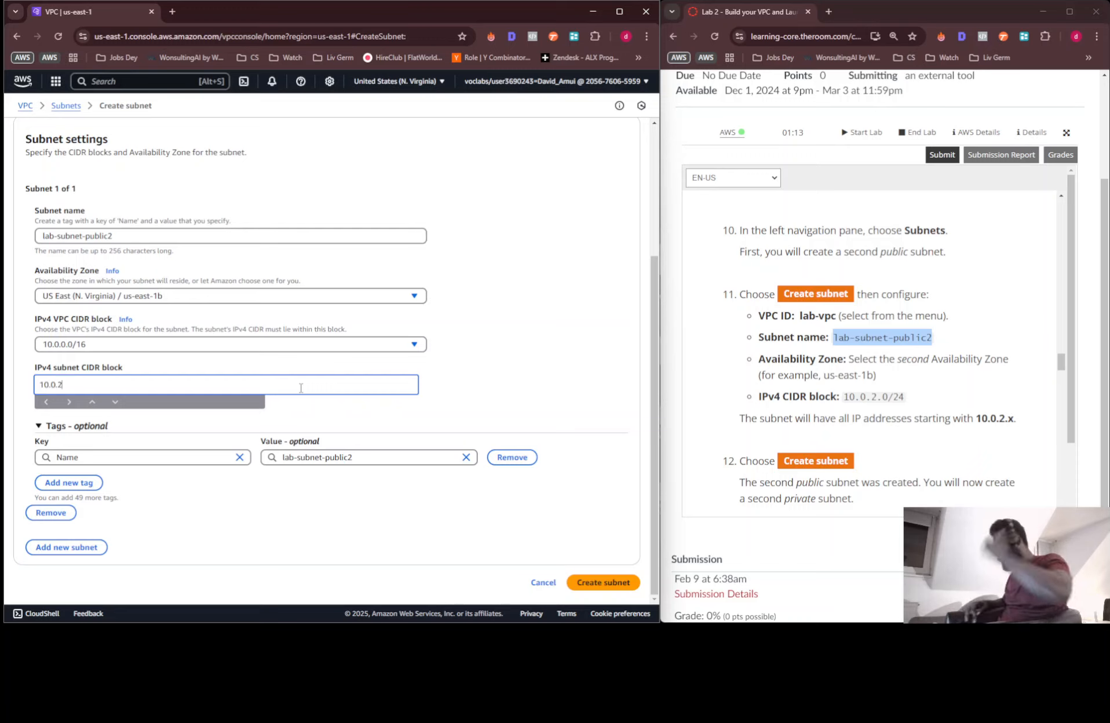
pyautogui.write('.')
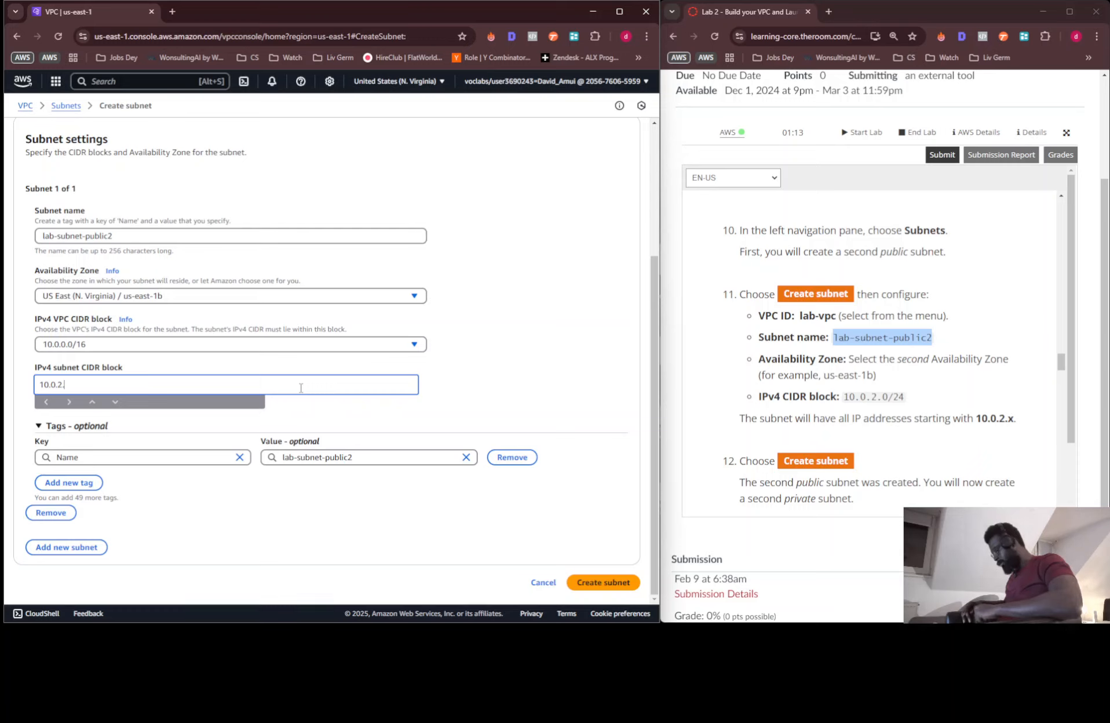
pyautogui.write('0/2')
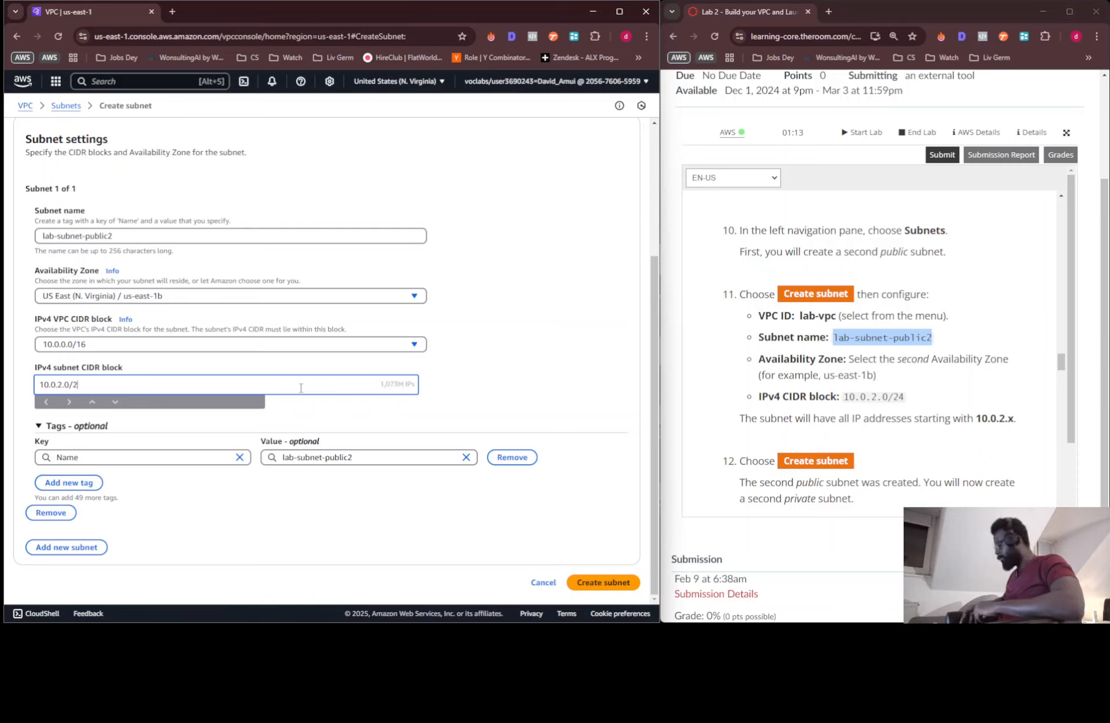
pyautogui.write('4')
pyautogui.click(444, 382)
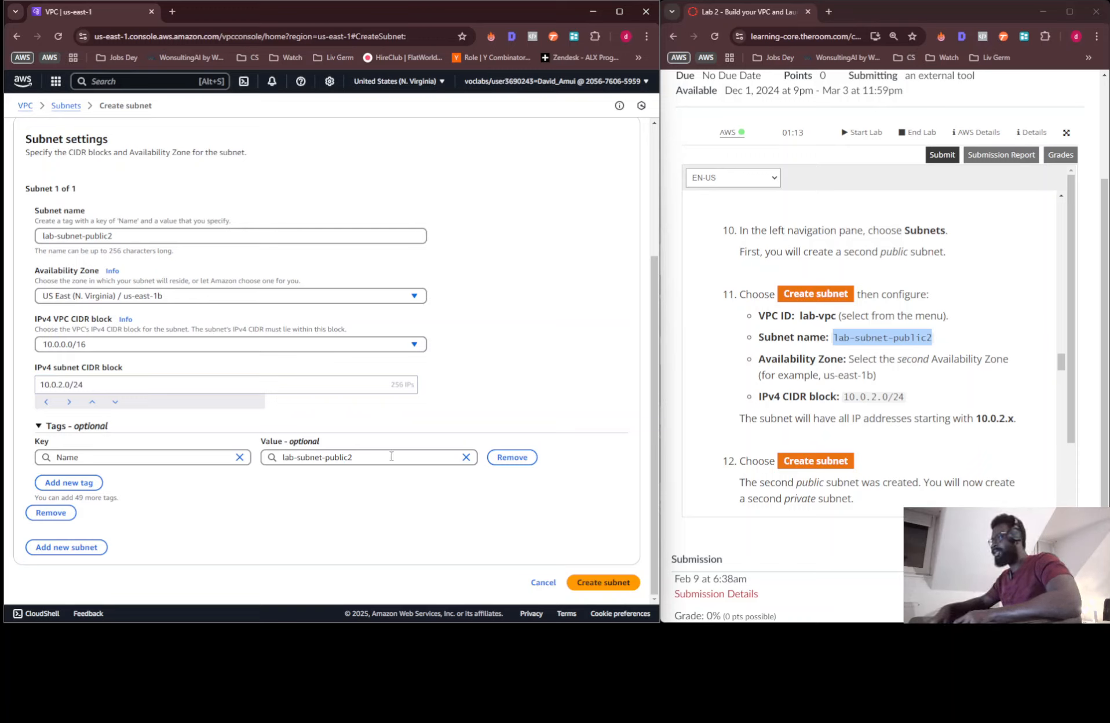
pyautogui.click(600, 583)
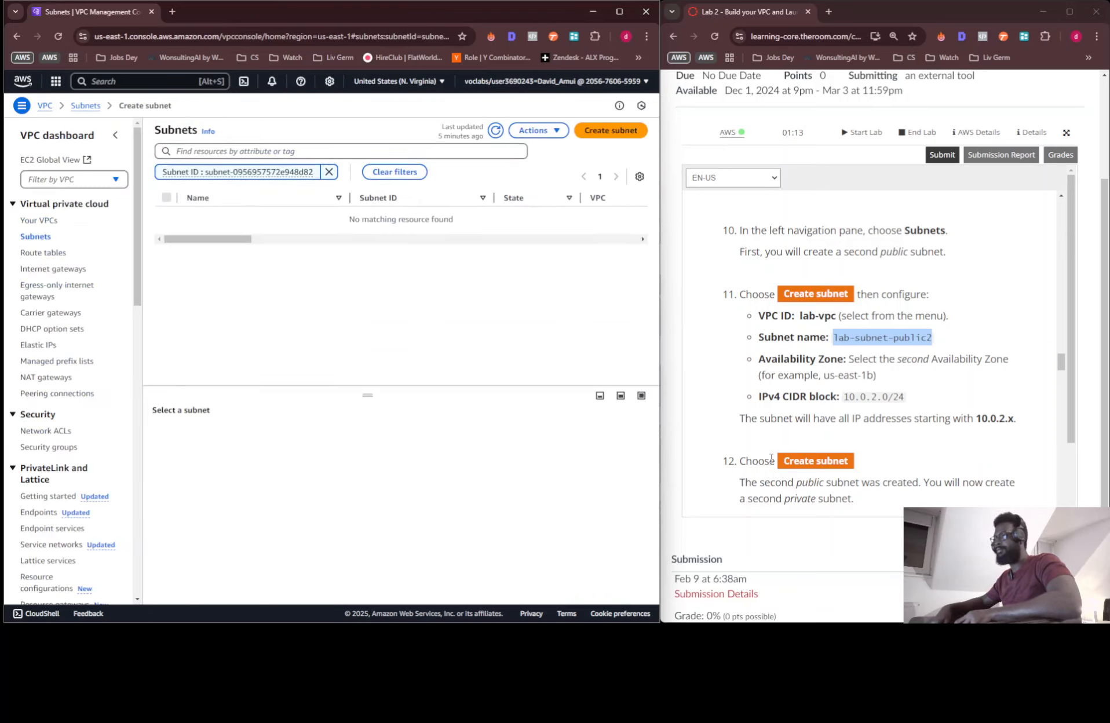
# Refresh the subnet list and, following lab step 13, start another new subnet in lab-vpc.
pyautogui.scroll(-4, 771, 458)
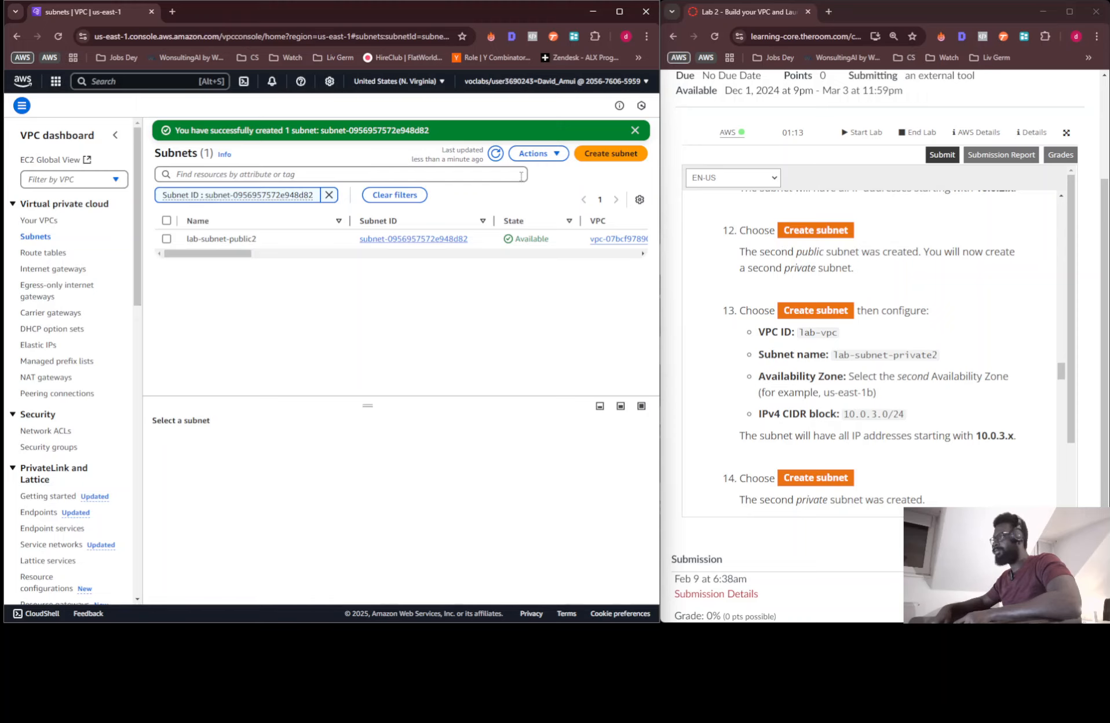
pyautogui.click(495, 153)
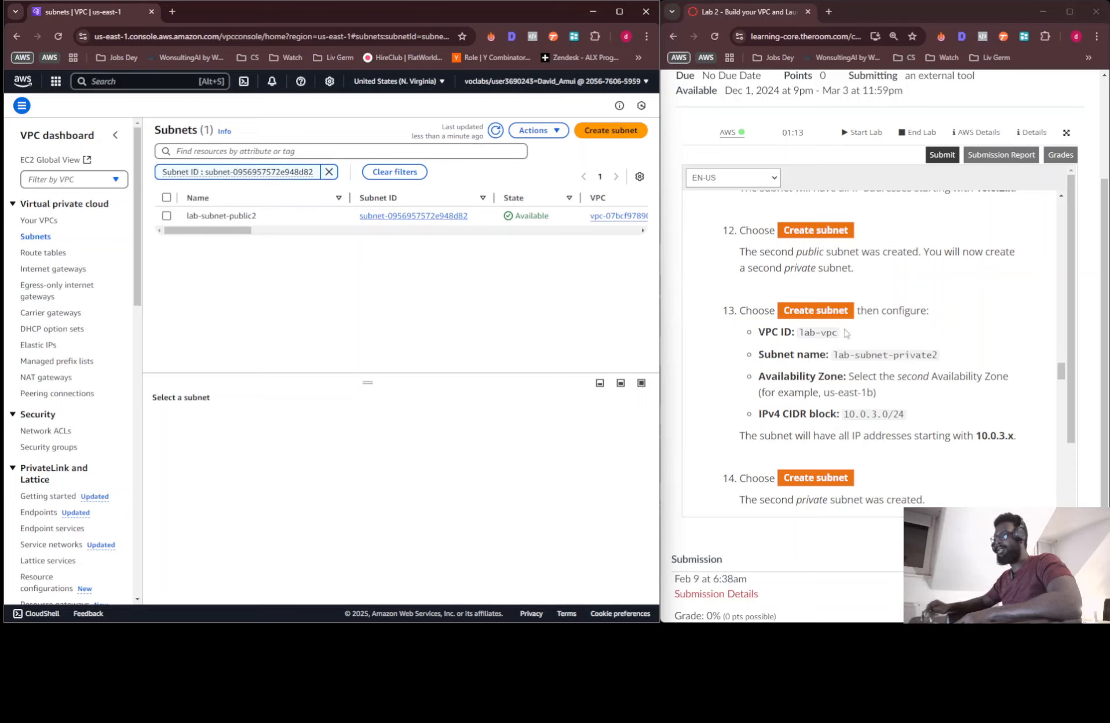
pyautogui.click(611, 130)
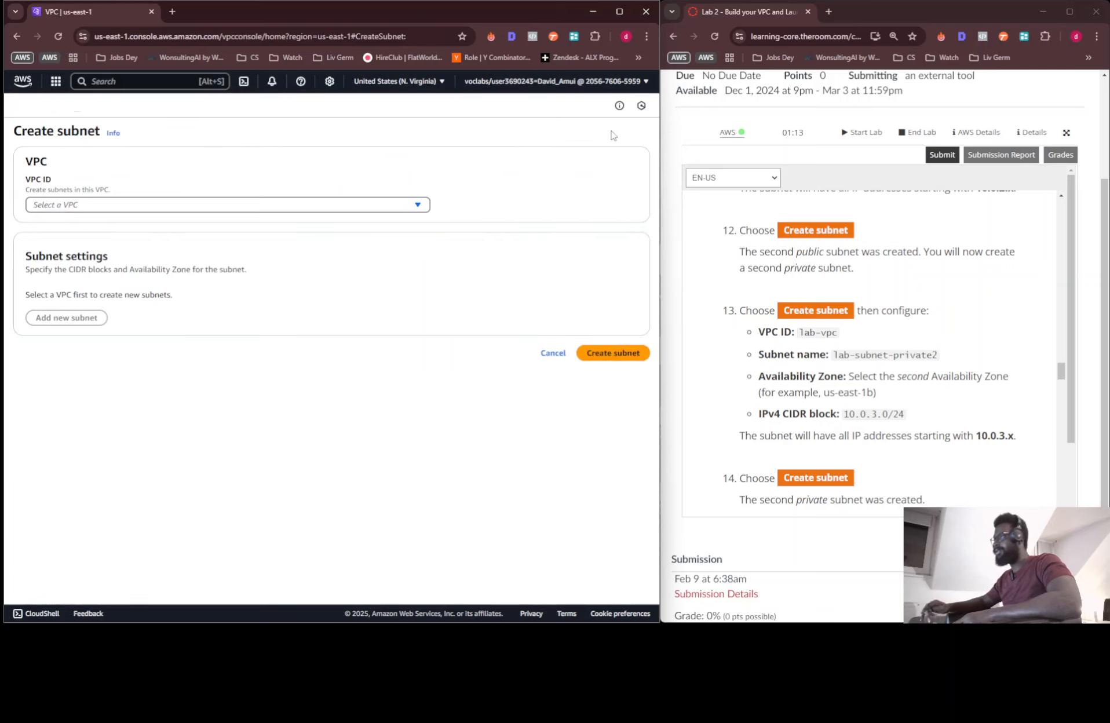
pyautogui.click(223, 205)
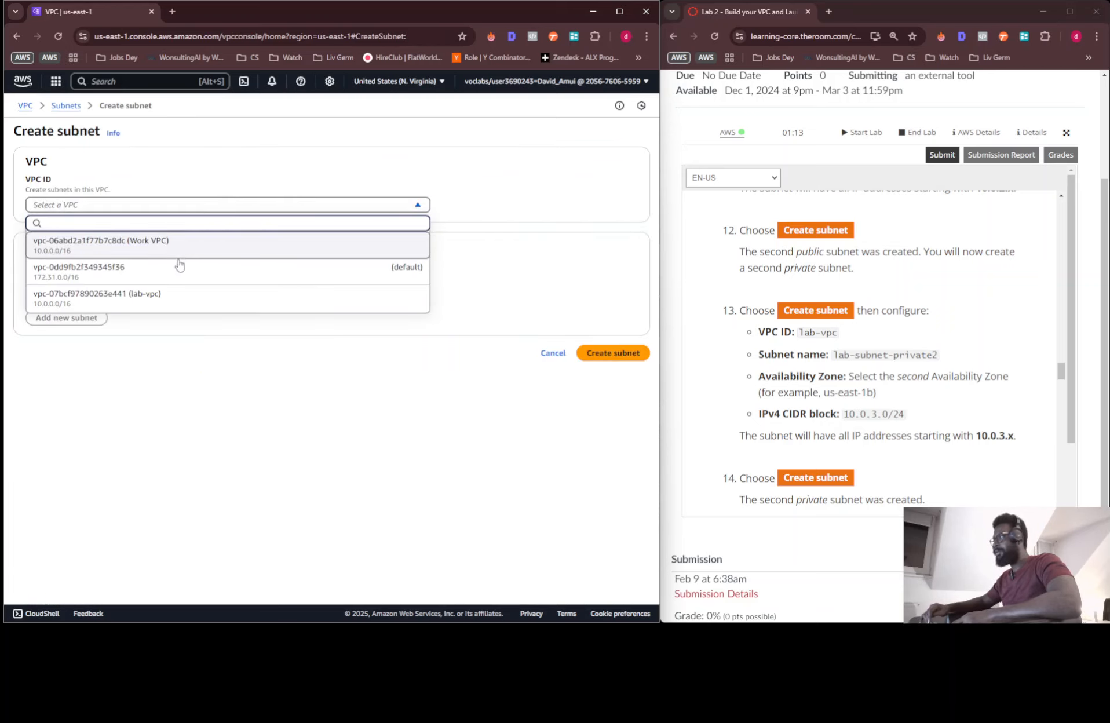
pyautogui.click(169, 297)
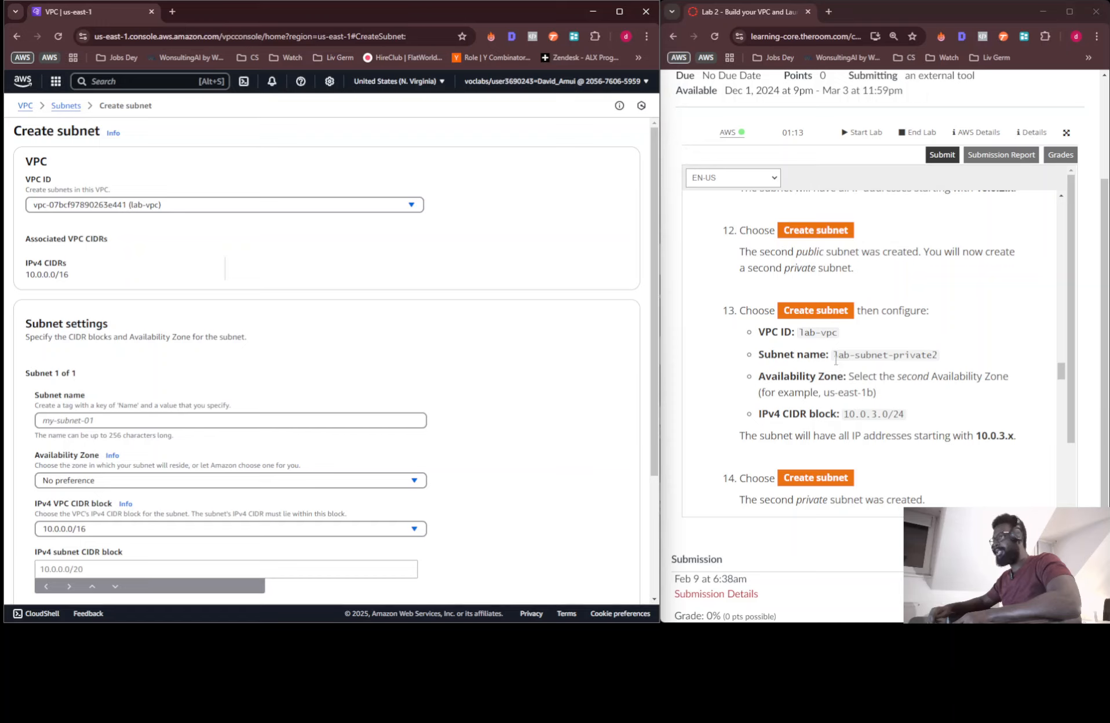
# Name the new subnet lab-subnet-private2, copying the name from the lab instructions.
pyautogui.moveTo(834, 355); pyautogui.dragTo(934, 356)
pyautogui.hotkey('ctrl', 'c')
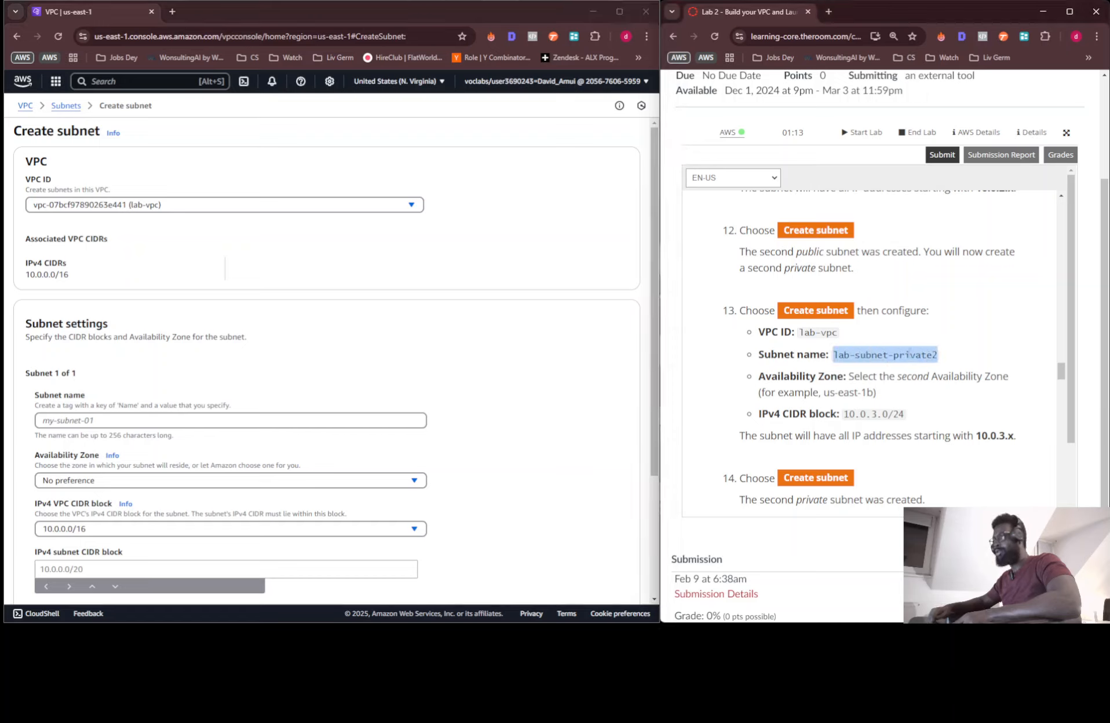
pyautogui.click(249, 418)
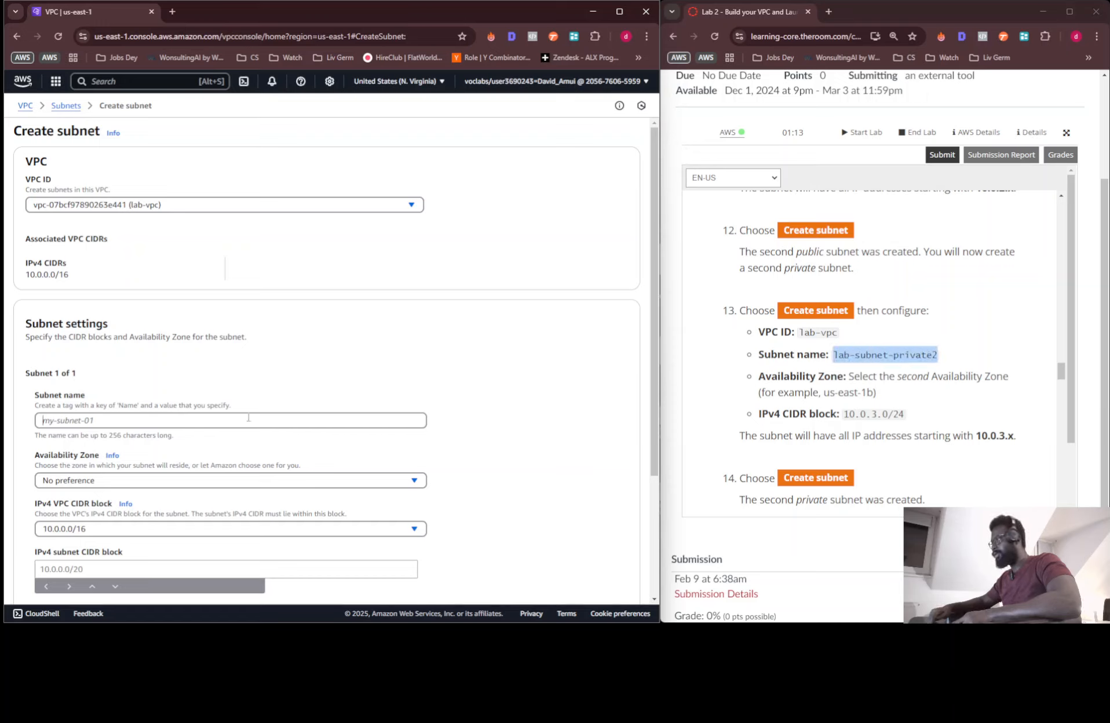
pyautogui.hotkey('ctrl', 'v')
pyautogui.hotkey('ctrl', 'a')
pyautogui.scroll(-3, 258, 362)
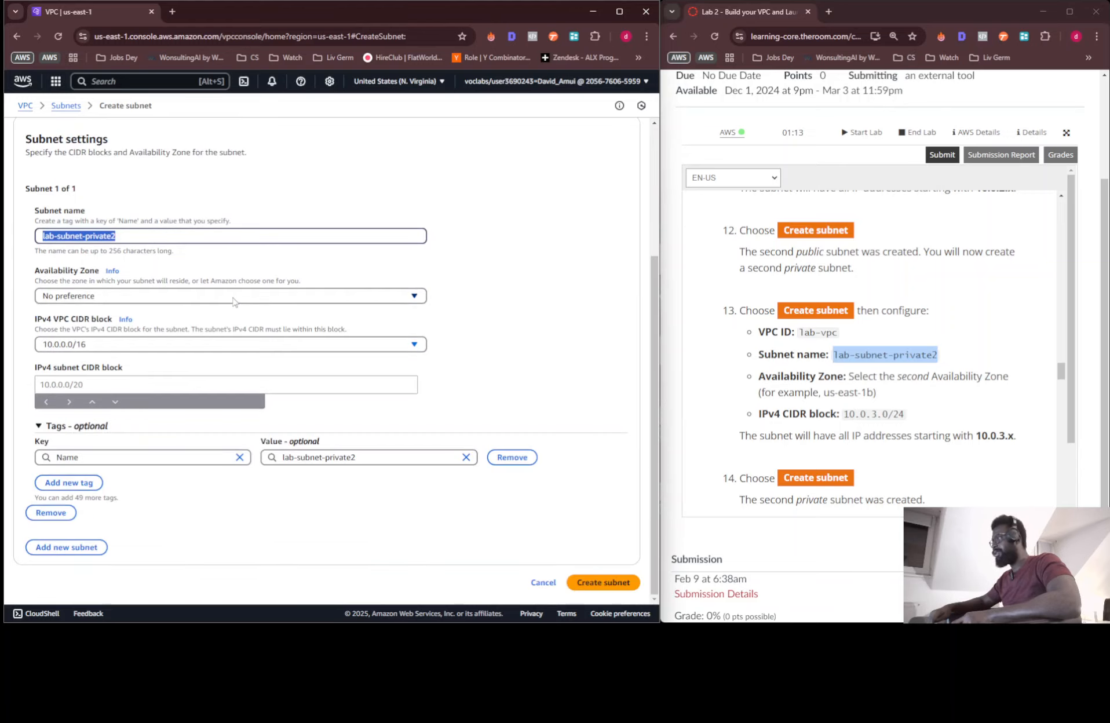
# Create lab-subnet-private2 in Availability Zone us-east-1b with the IPv4 subnet CIDR block 10.0.3.0/24, and refresh the subnet list.
pyautogui.click(233, 297)
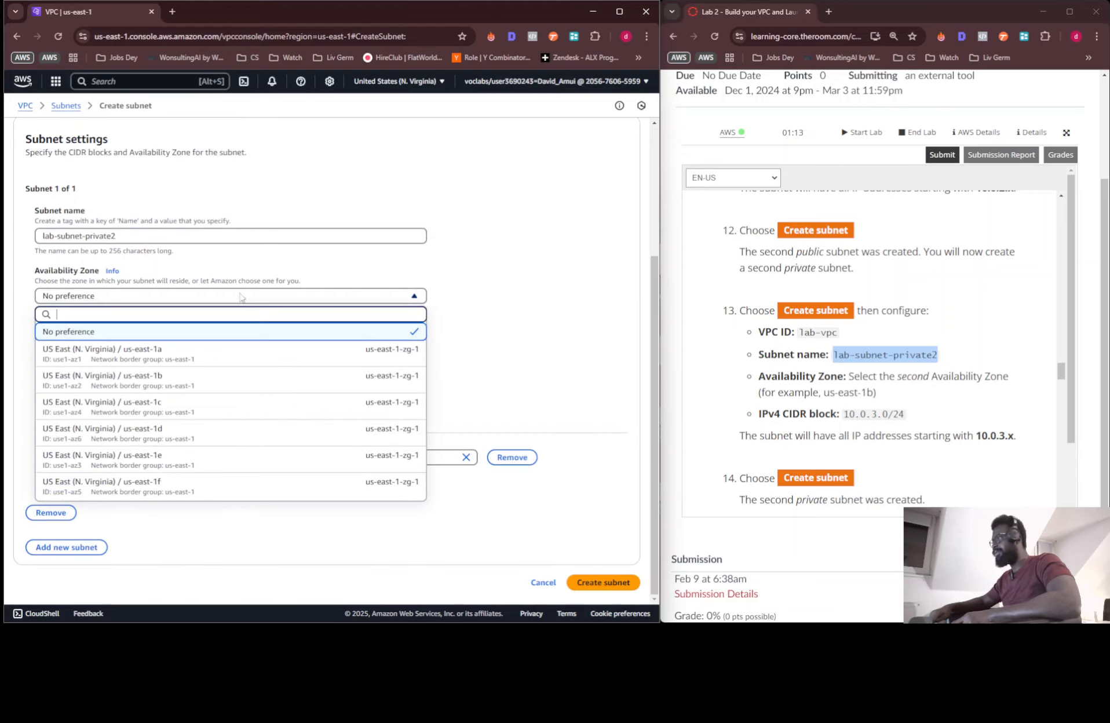
pyautogui.click(297, 380)
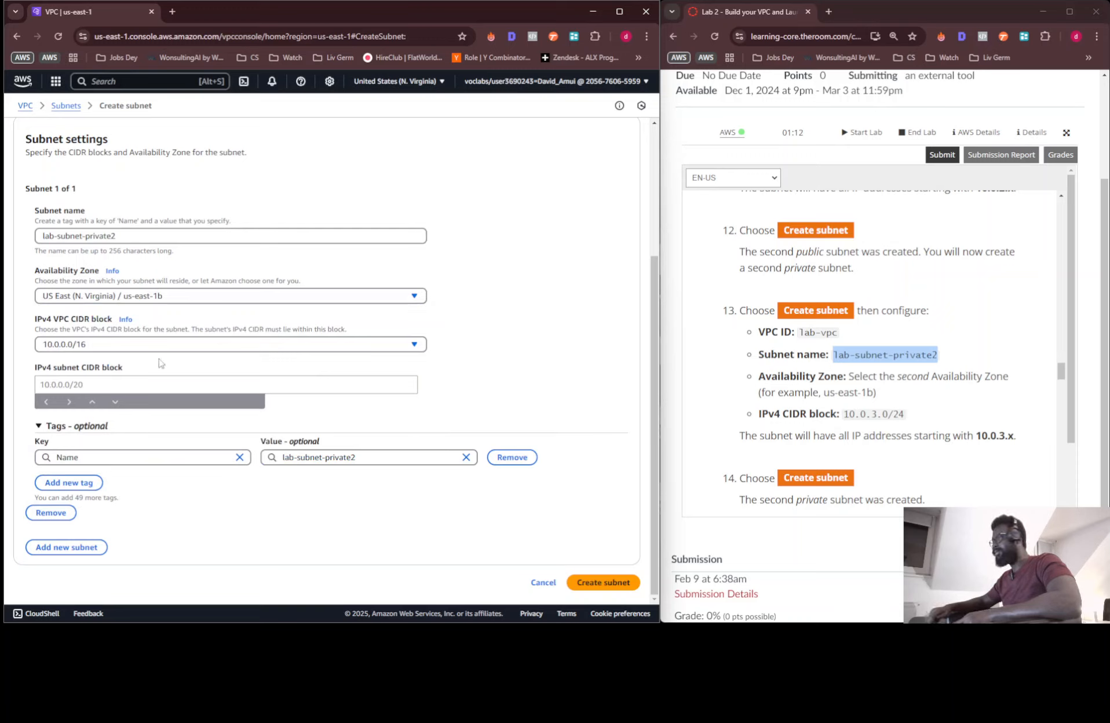
pyautogui.click(151, 382)
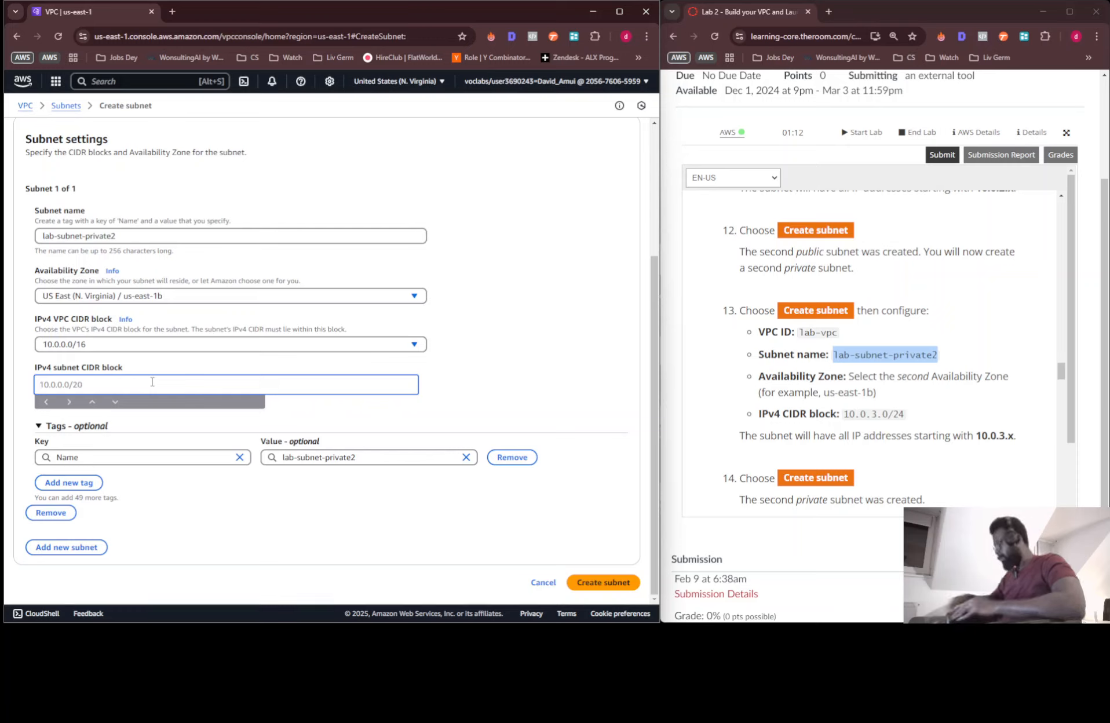
pyautogui.write('10.0')
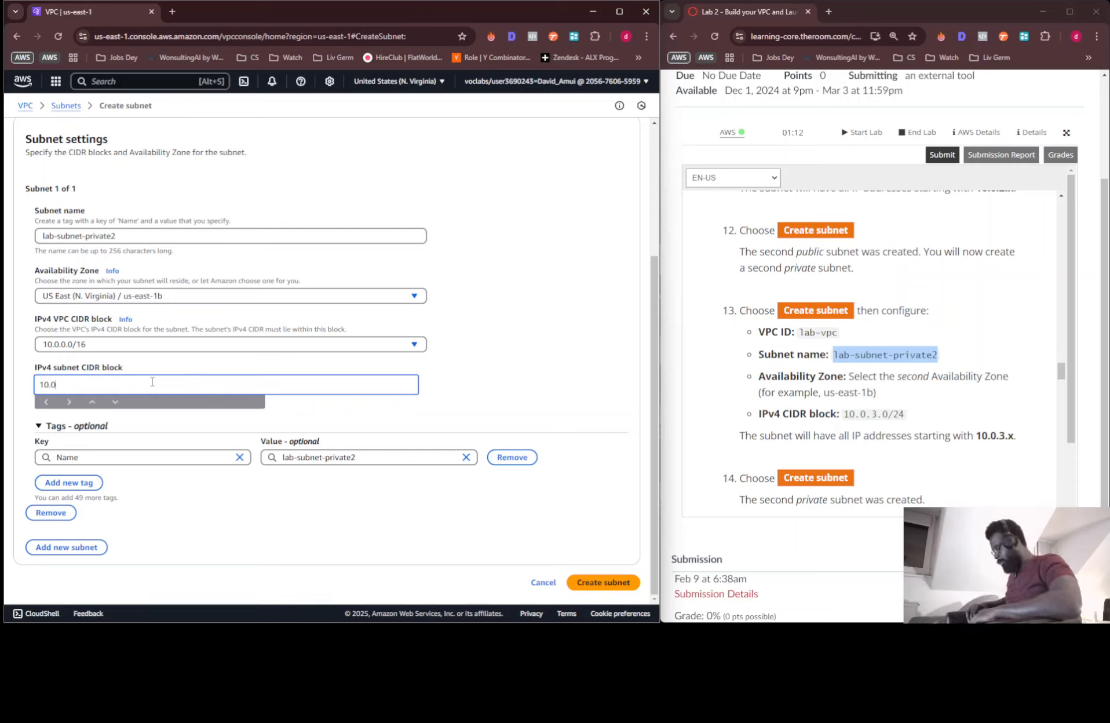
pyautogui.write('.3.')
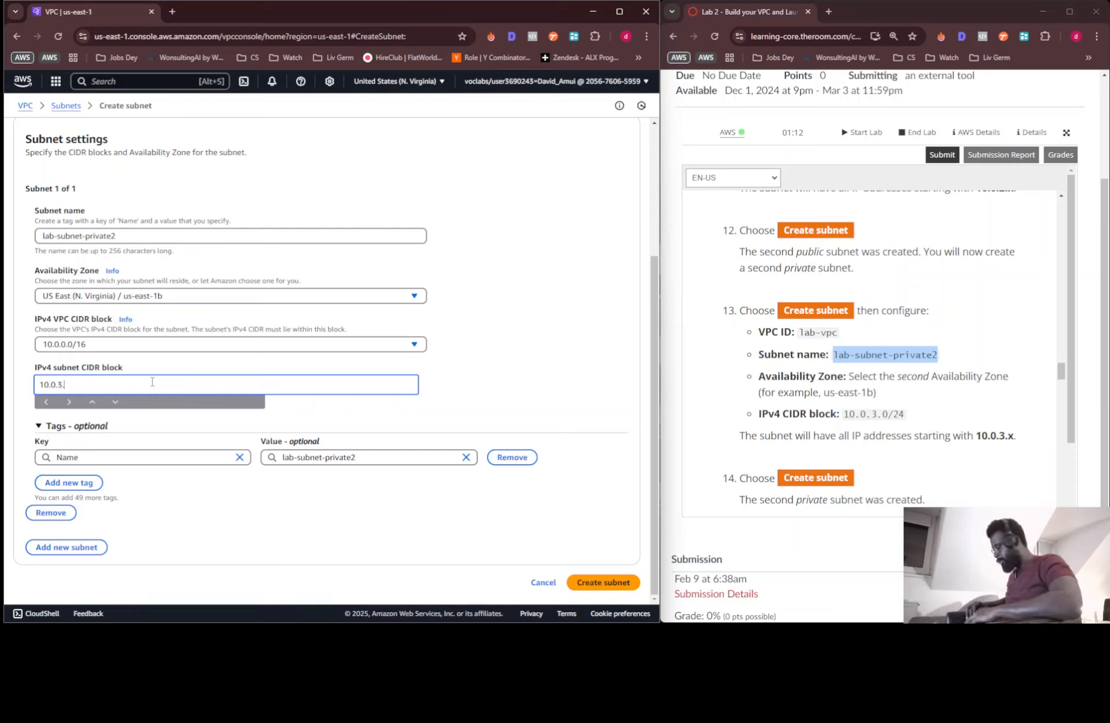
pyautogui.write('0/')
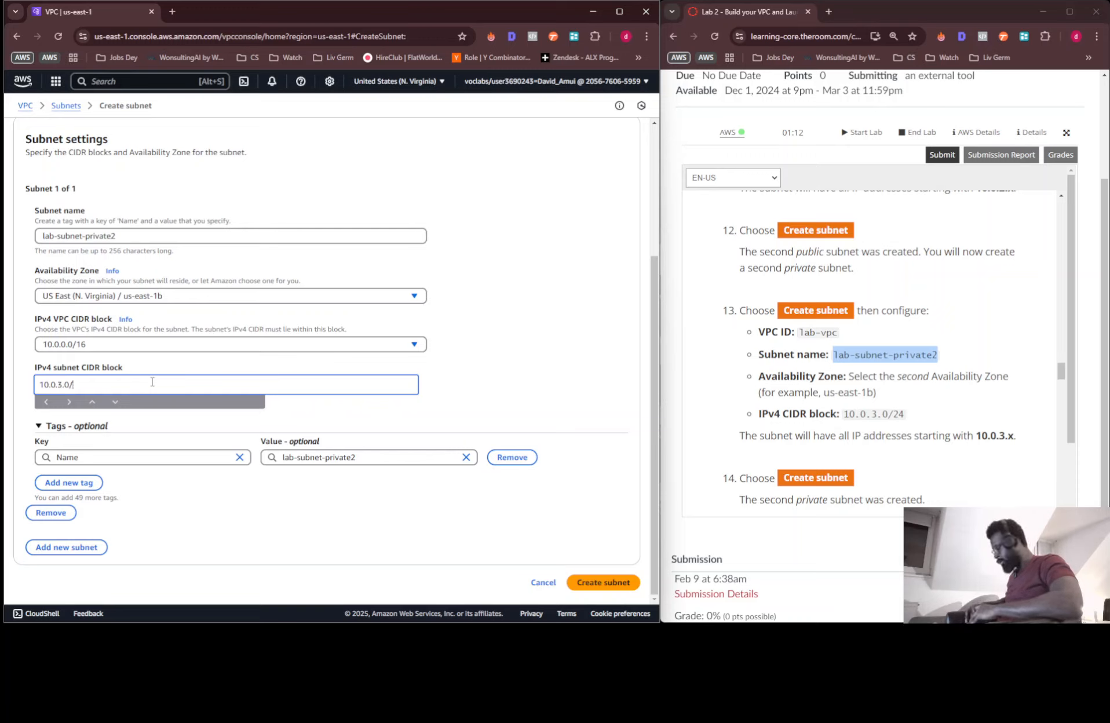
pyautogui.write('24')
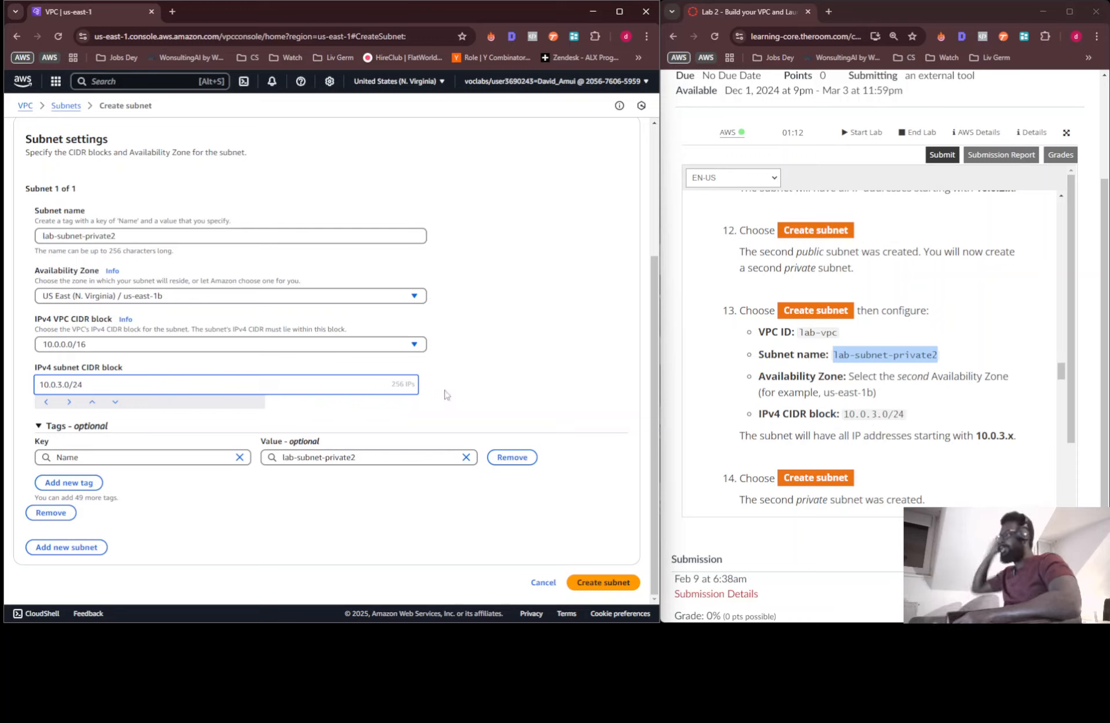
pyautogui.click(604, 583)
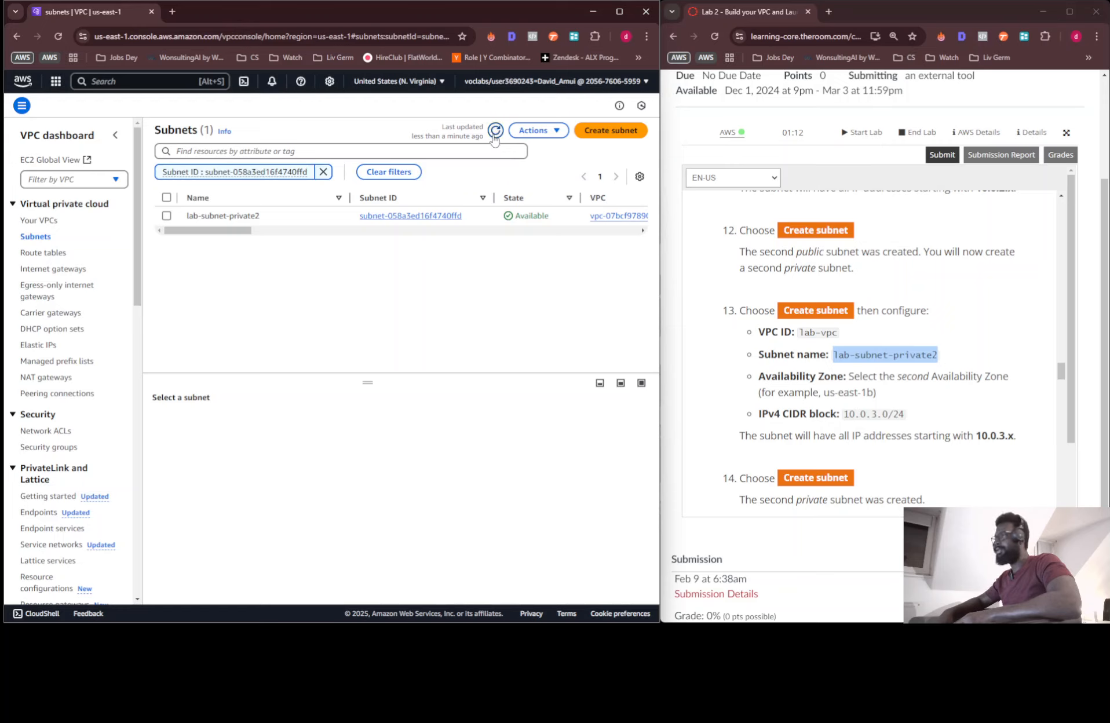
pyautogui.click(495, 134)
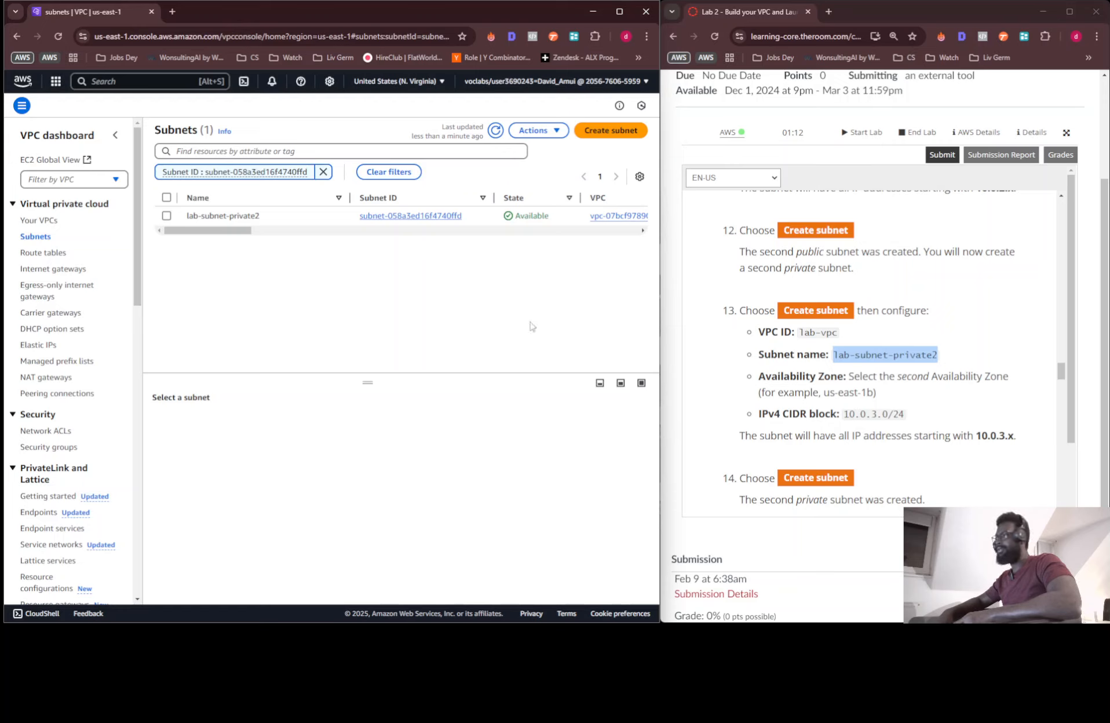
# Following lab steps 15 to 17, select the lab-rtb-private1-us-east-1a route table and display its routes.
pyautogui.scroll(-3, 840, 369)
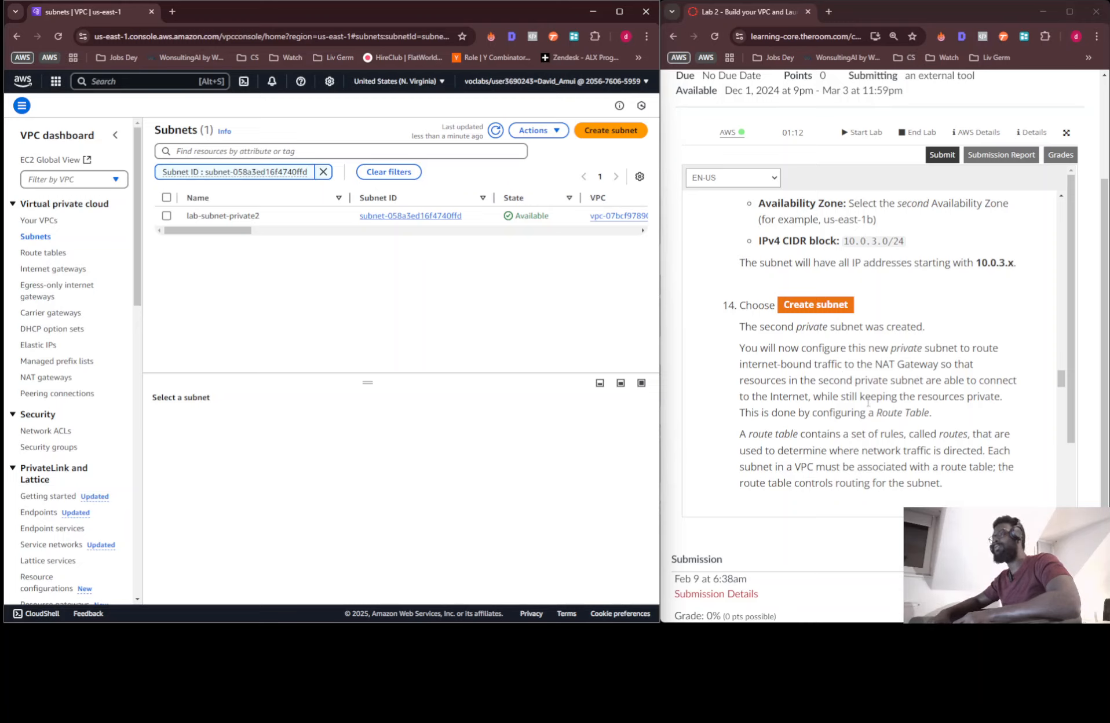
pyautogui.scroll(-2, 915, 377)
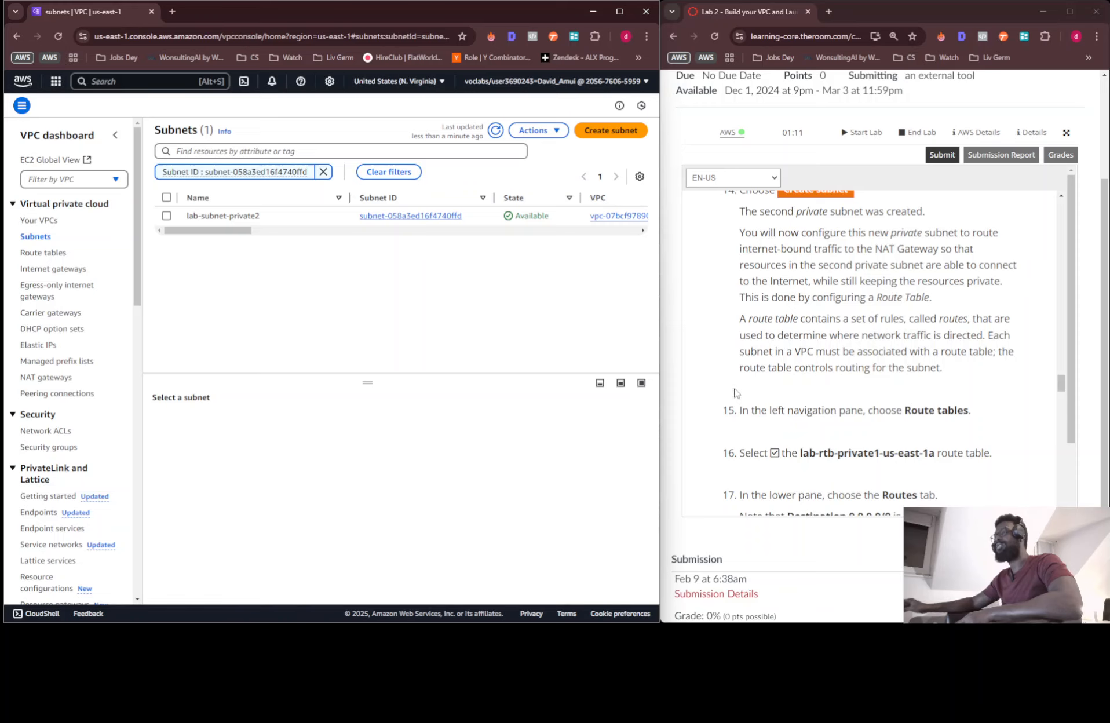
pyautogui.scroll(-1, 773, 357)
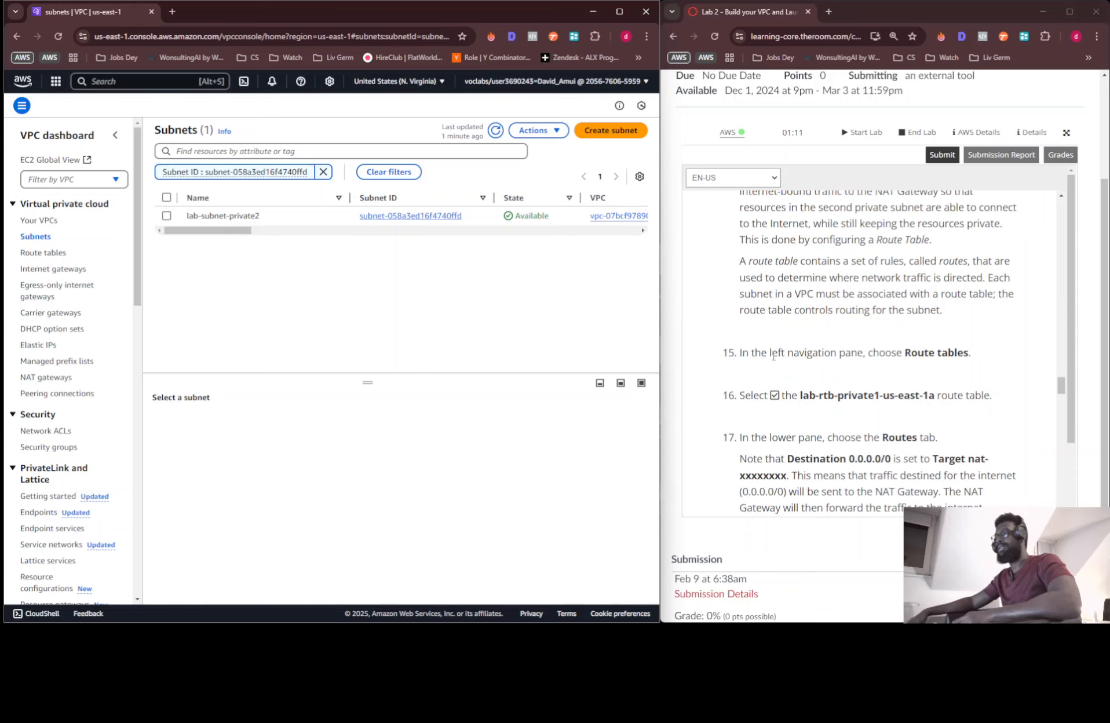
pyautogui.scroll(-2, 773, 356)
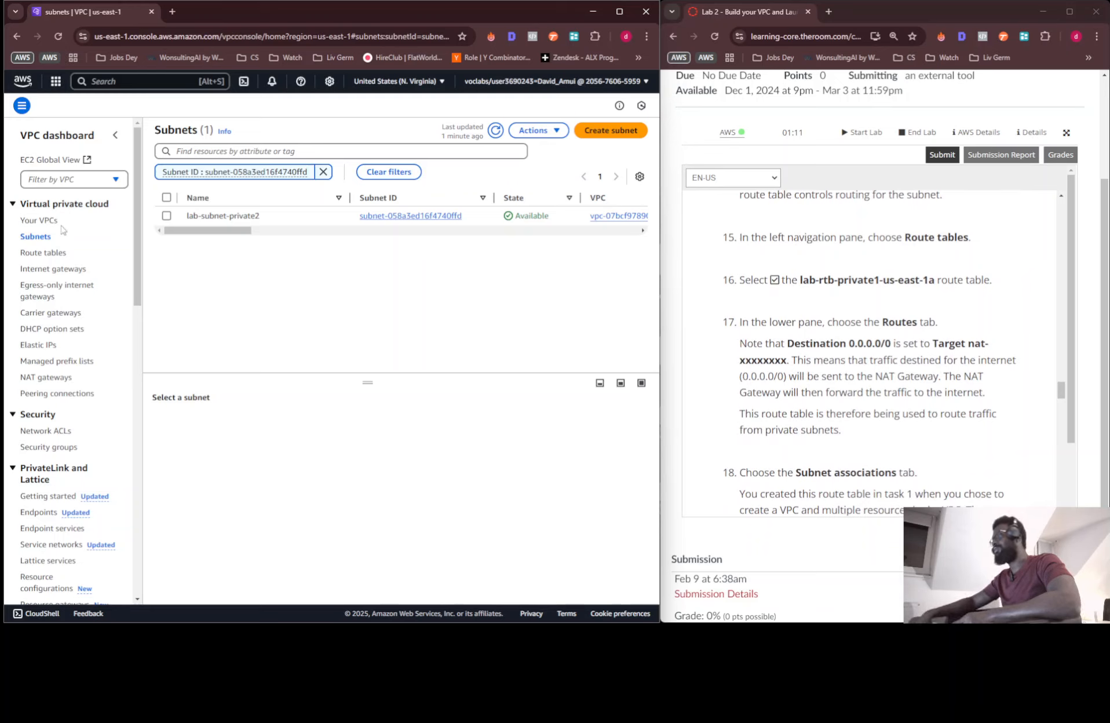
pyautogui.click(43, 253)
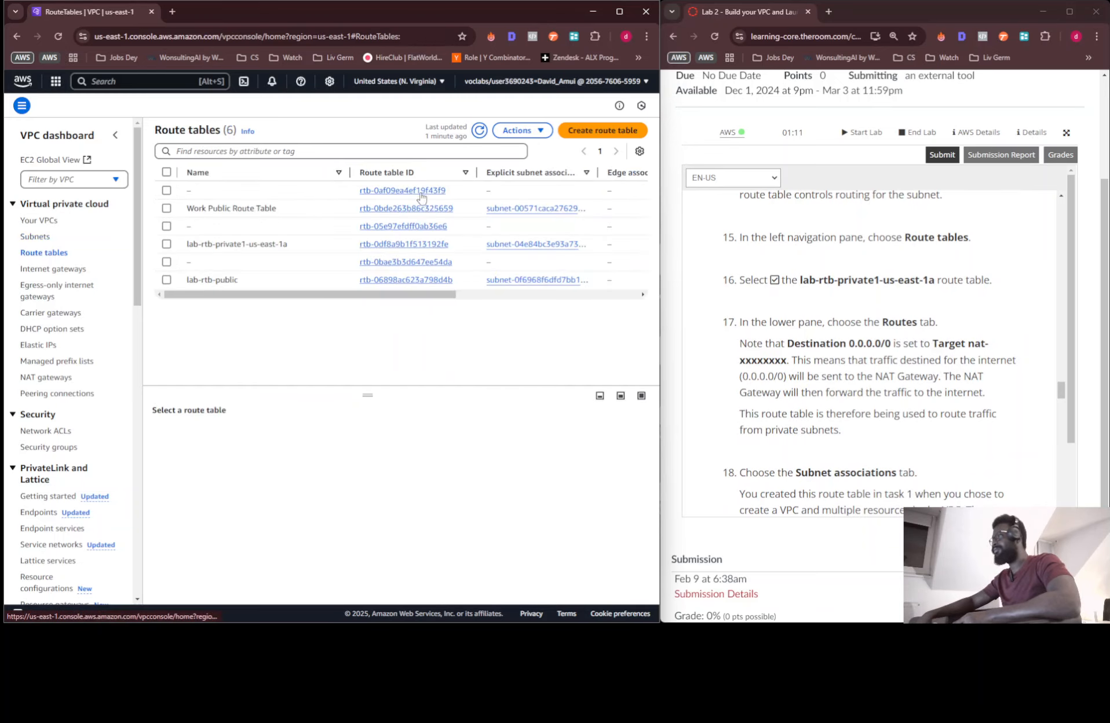
pyautogui.click(478, 132)
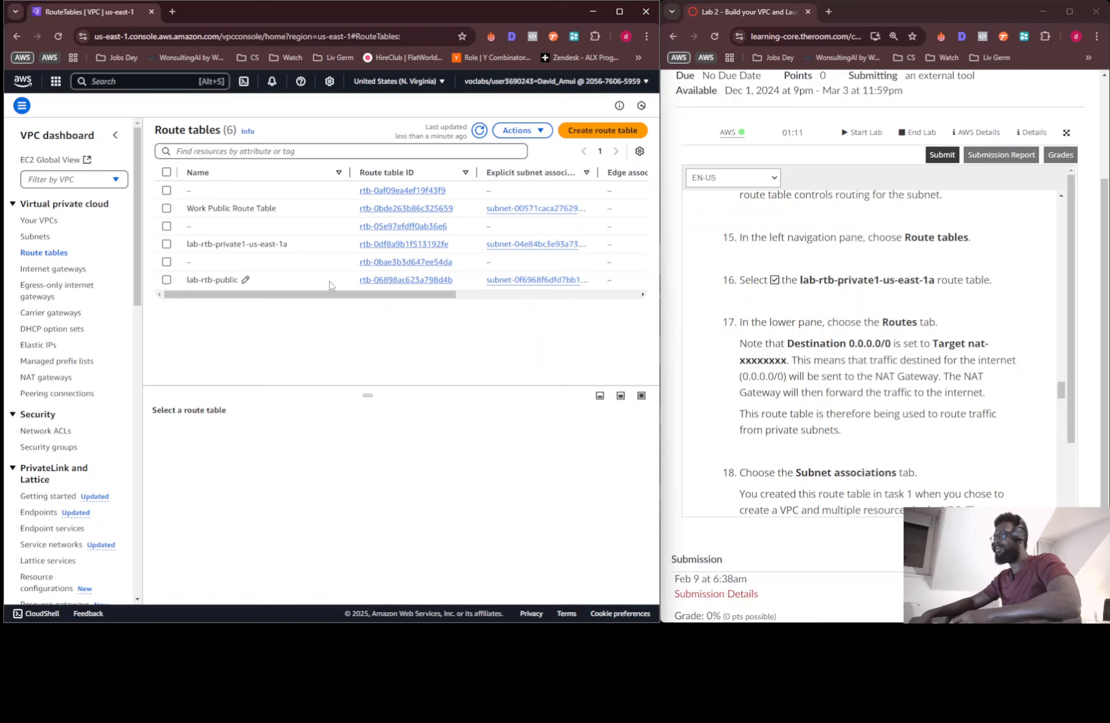
pyautogui.click(166, 246)
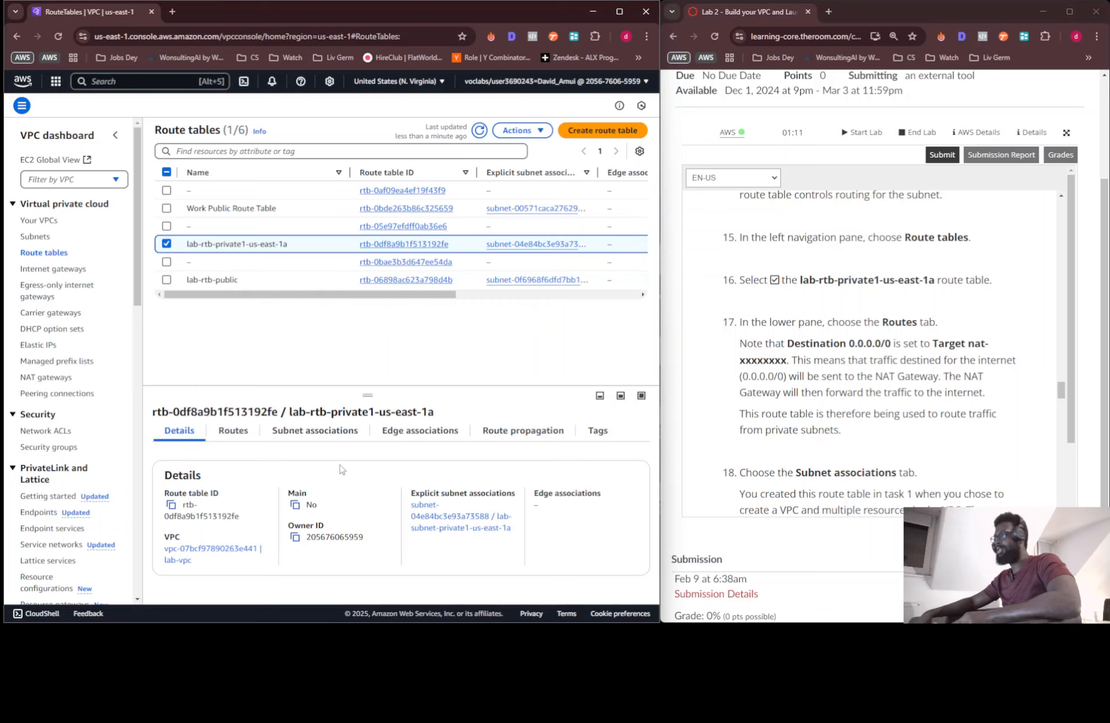
pyautogui.click(229, 429)
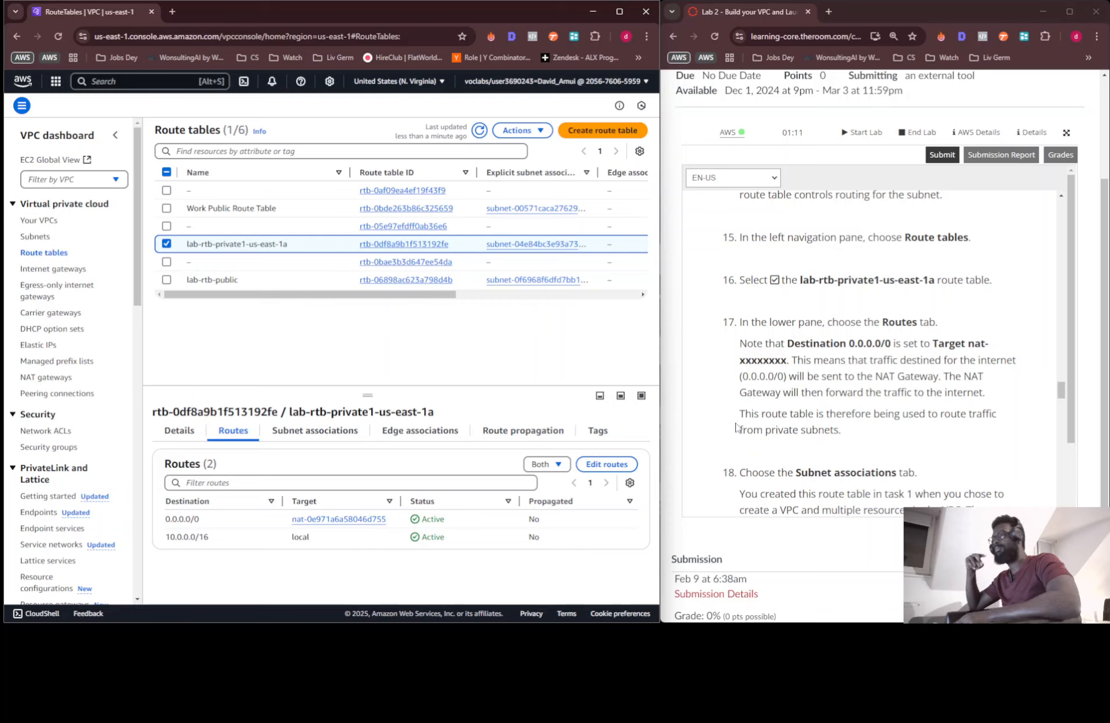
# Explicitly associate lab-subnet-private2 with the lab-rtb-private1-us-east-1a route table, keeping lab-subnet-private1-us-east-1a selected, and save the associations.
pyautogui.scroll(-3, 717, 443)
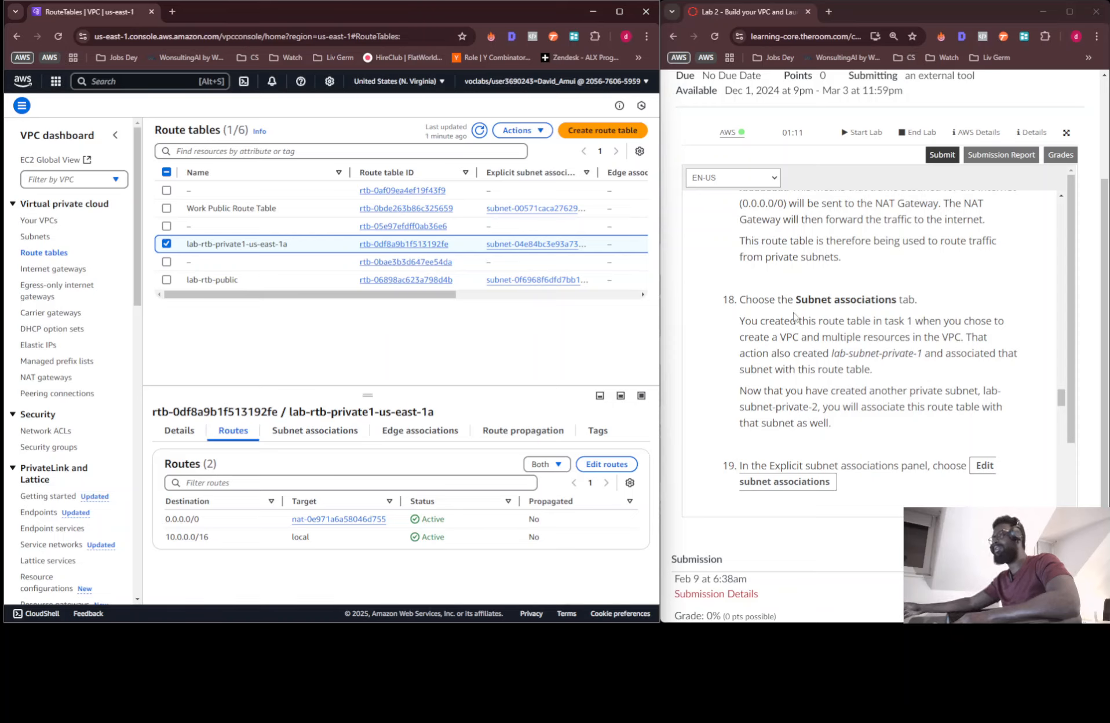
pyautogui.click(323, 437)
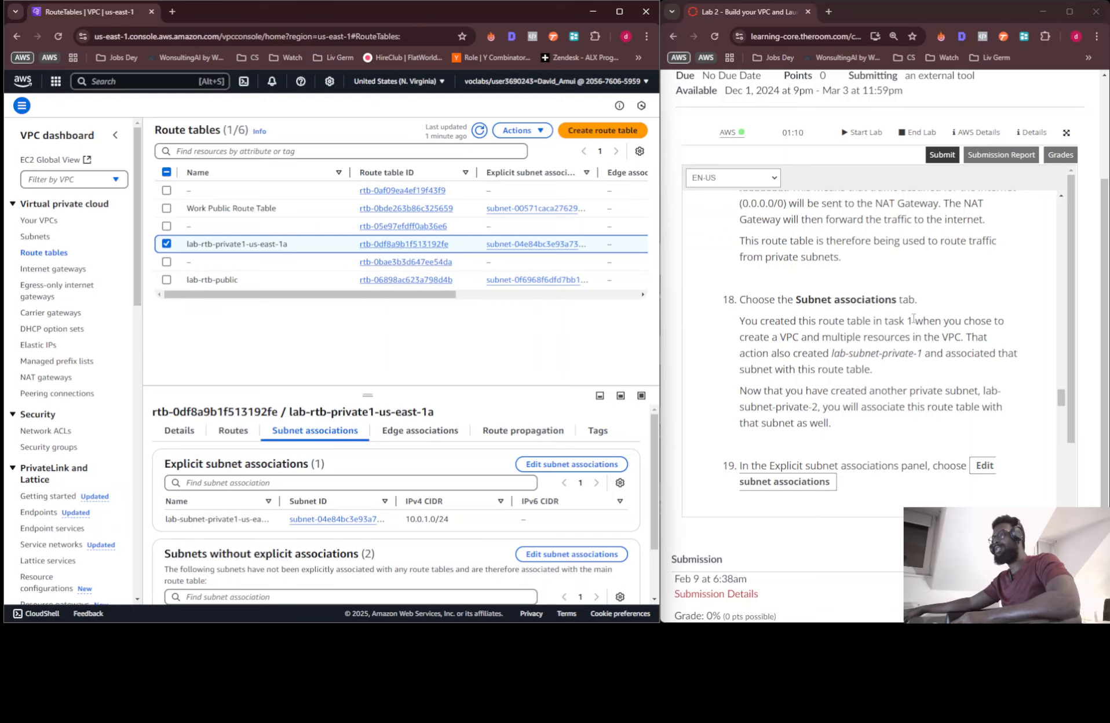
pyautogui.scroll(-2, 982, 316)
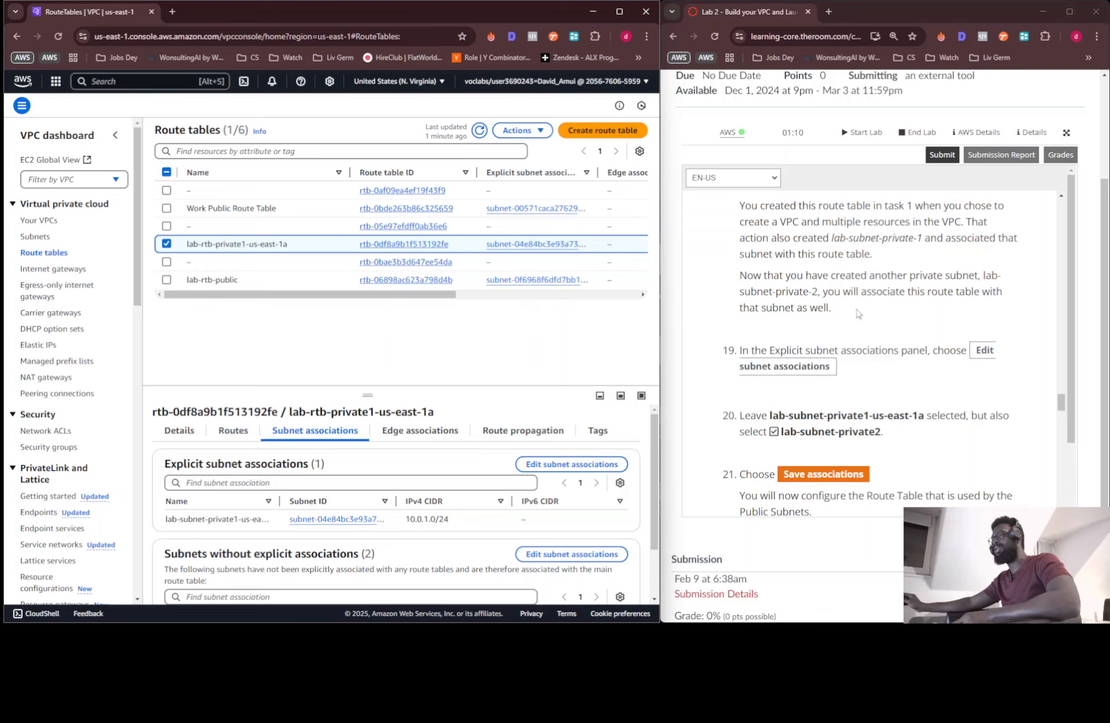
pyautogui.scroll(-2, 859, 316)
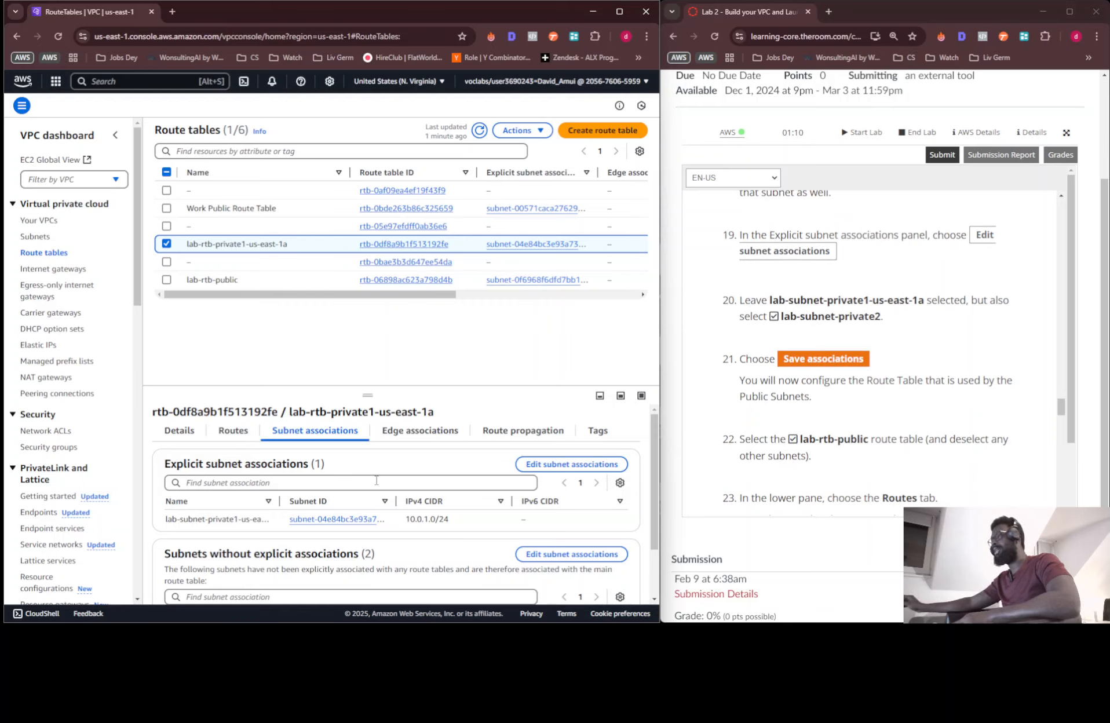
pyautogui.scroll(-1, 370, 464)
pyautogui.scroll(1, 311, 450)
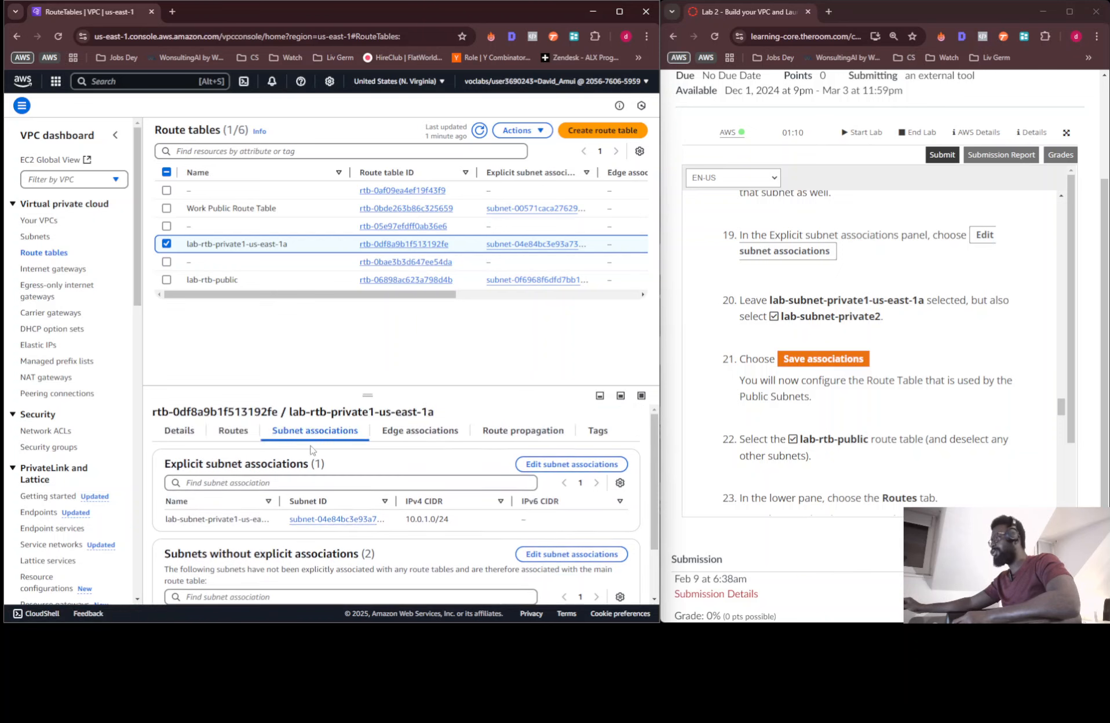
pyautogui.moveTo(369, 393); pyautogui.dragTo(369, 343)
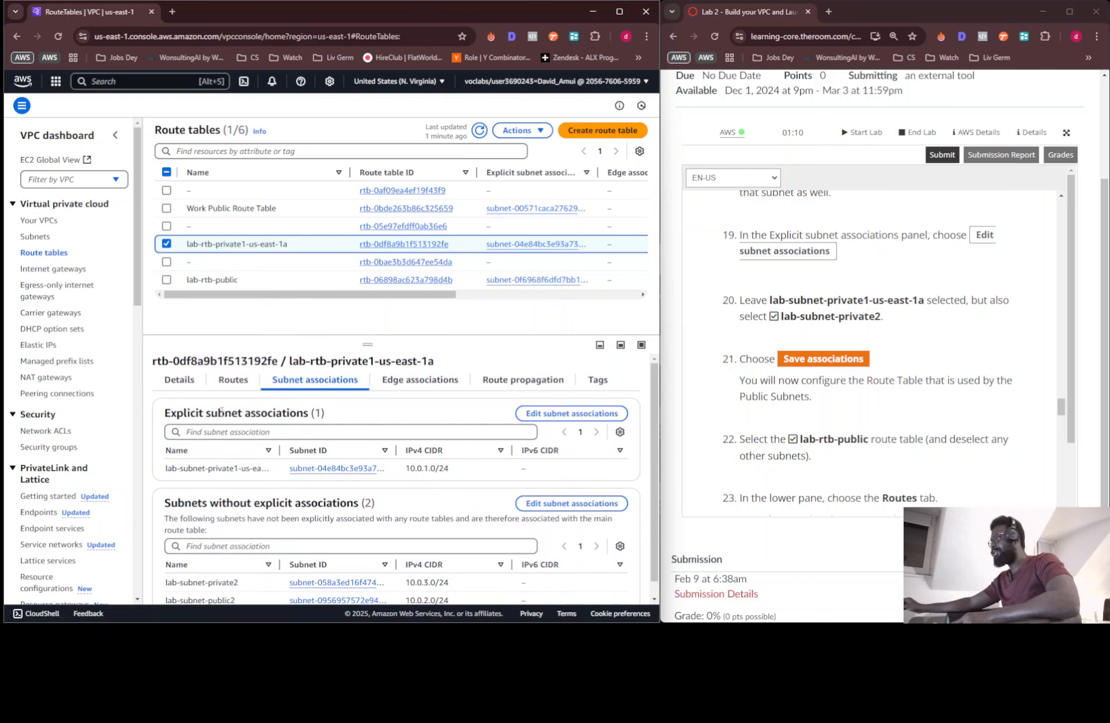
pyautogui.click(554, 413)
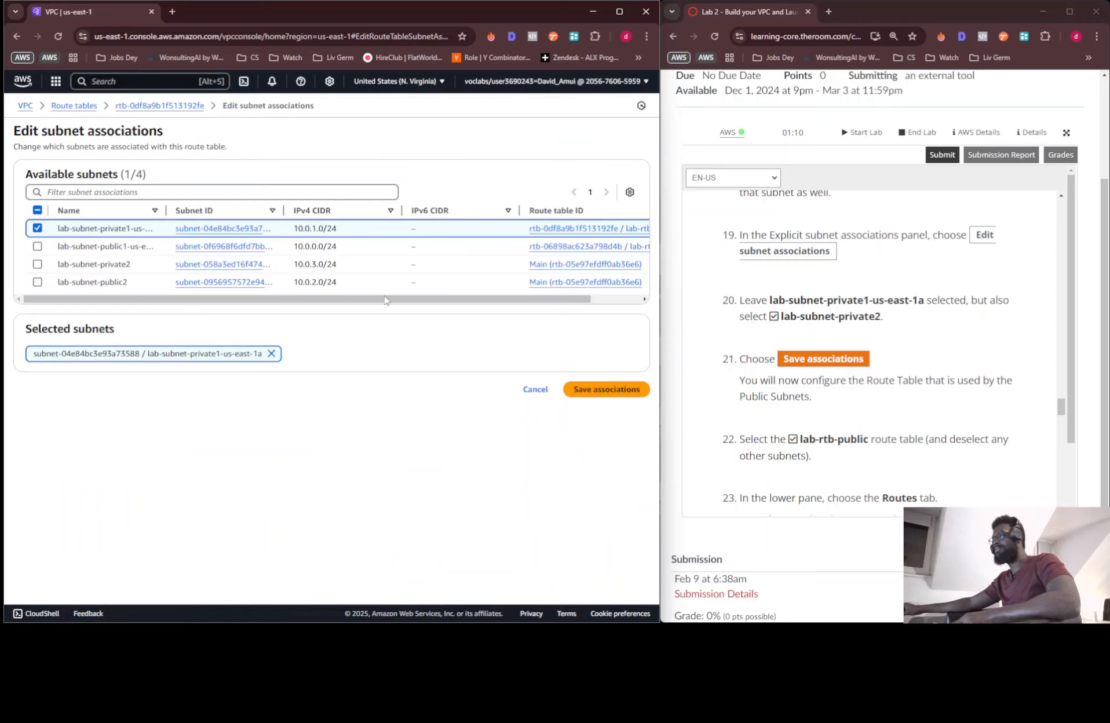
pyautogui.click(37, 264)
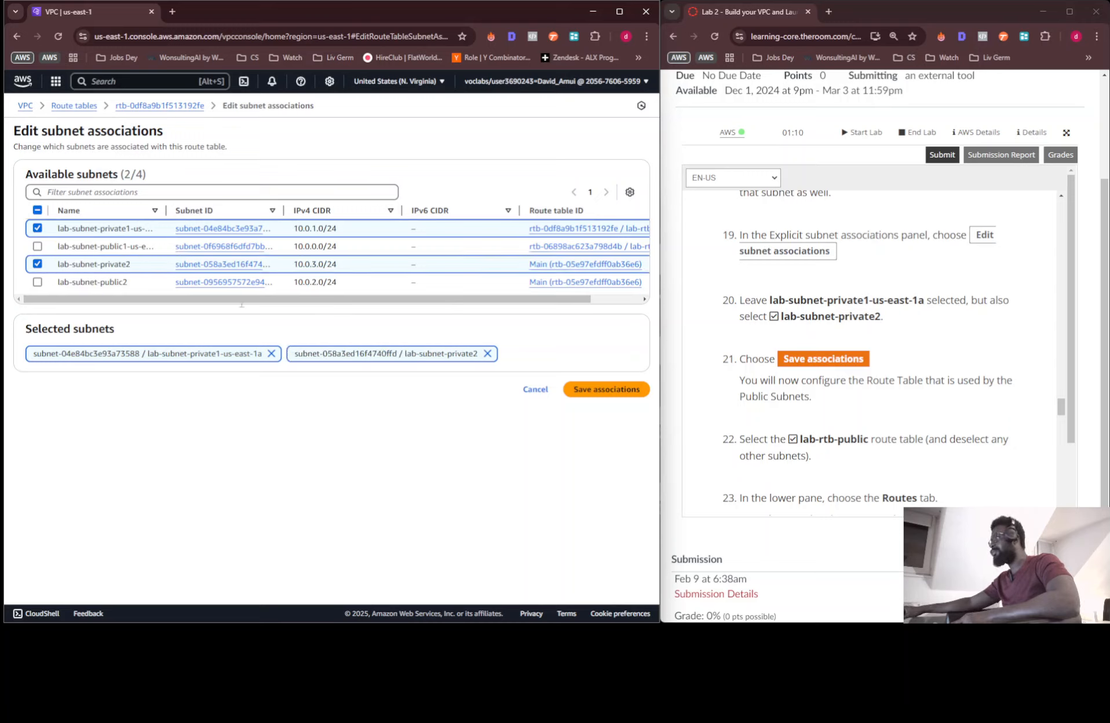
pyautogui.click(623, 393)
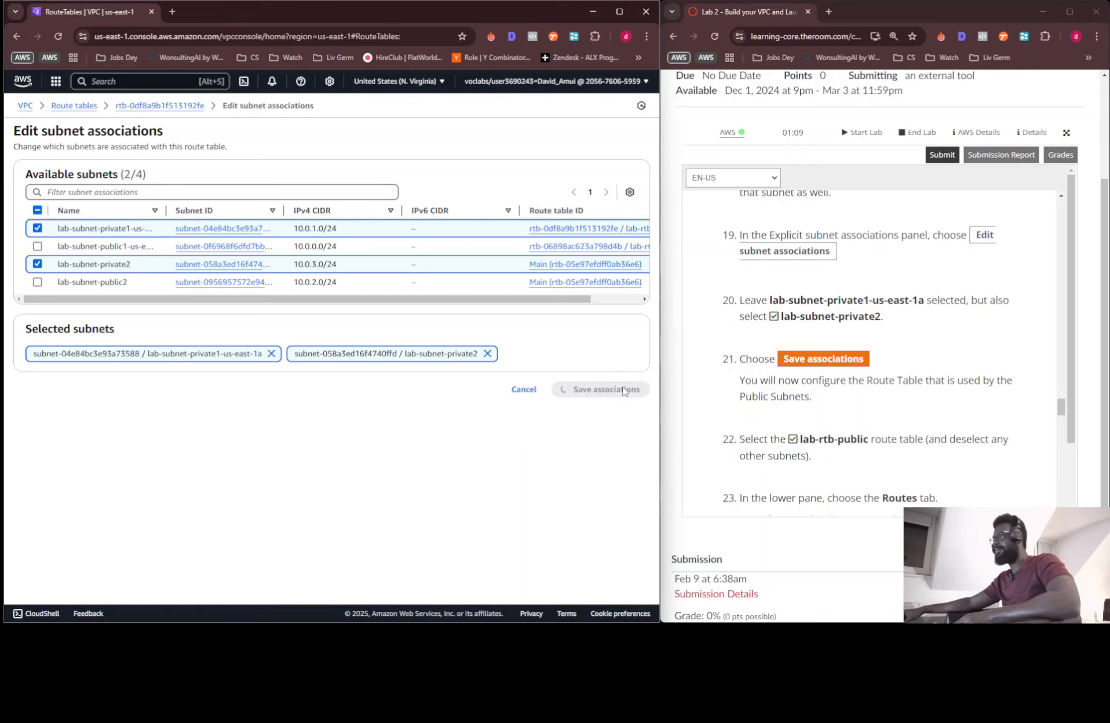
# Following lab steps 22 and 23, select only the lab-rtb-public route table and display its routes.
pyautogui.scroll(-2, 741, 349)
pyautogui.scroll(-2, 740, 350)
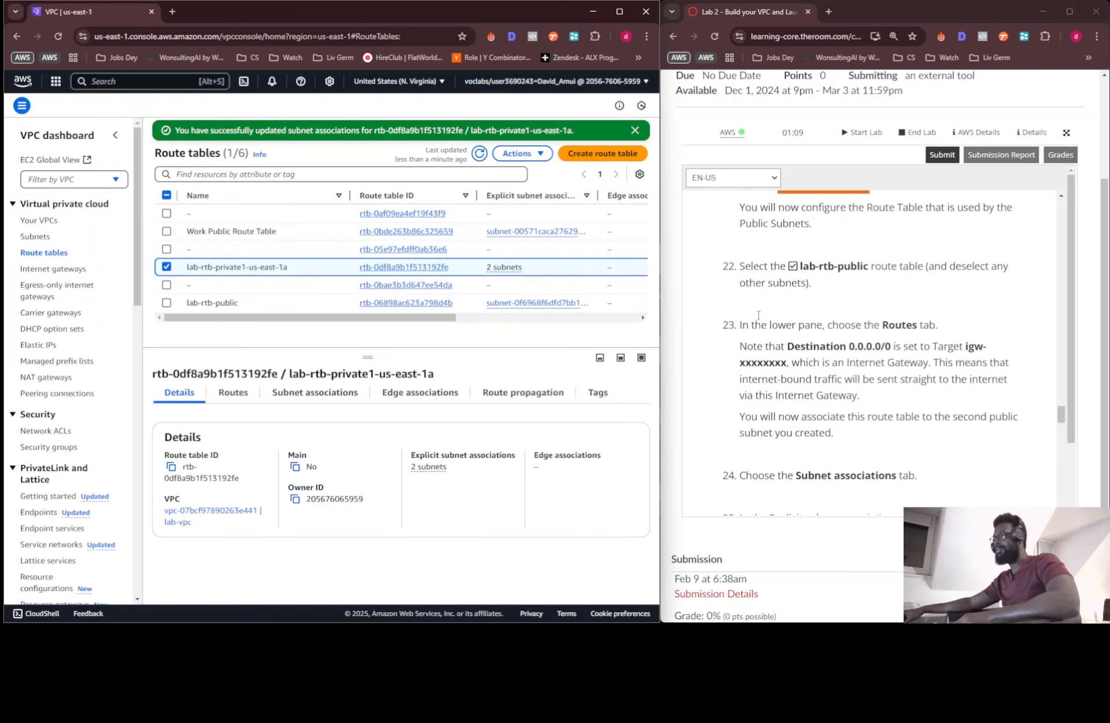
pyautogui.scroll(1, 767, 281)
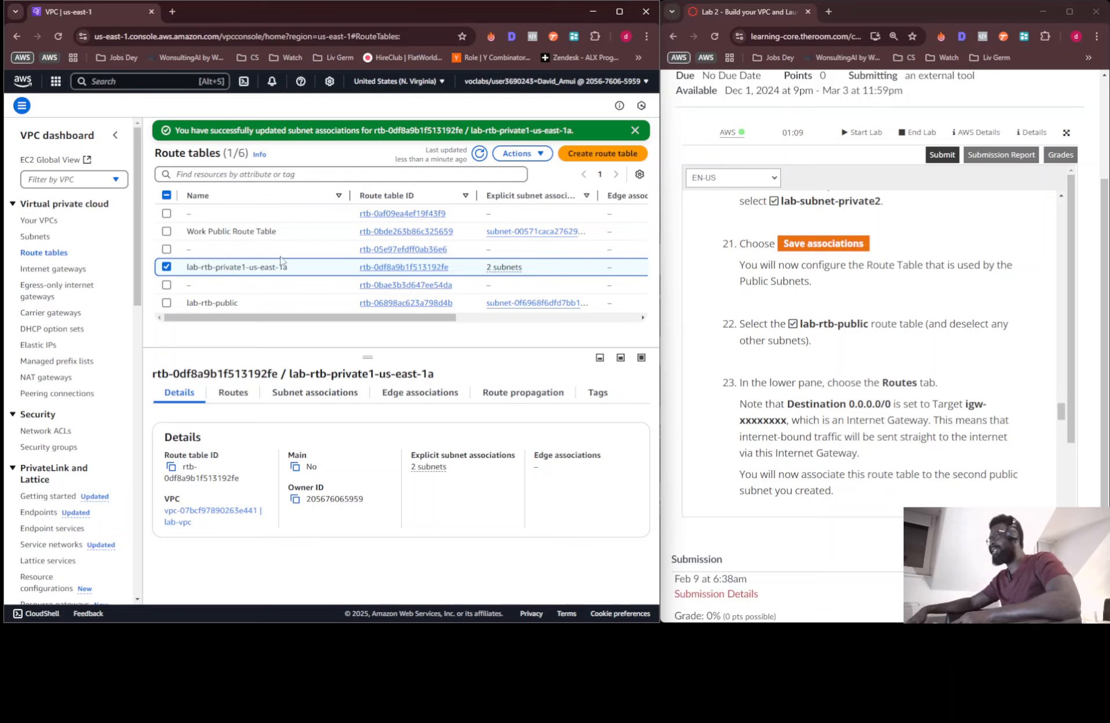
pyautogui.click(167, 303)
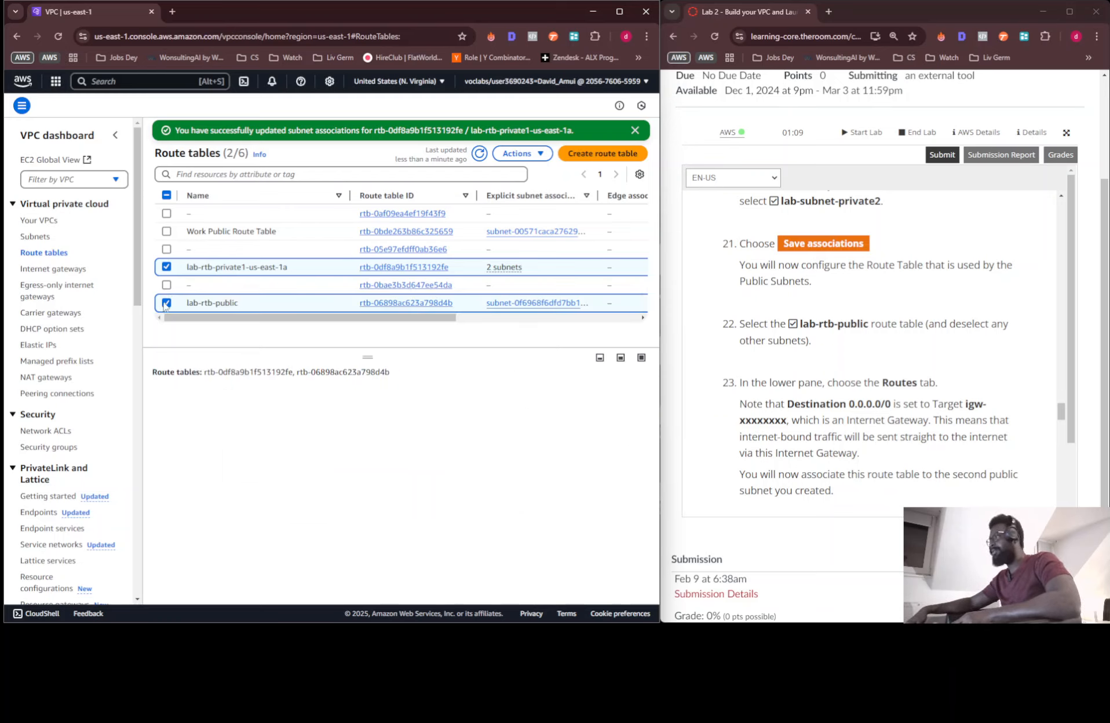
pyautogui.click(167, 267)
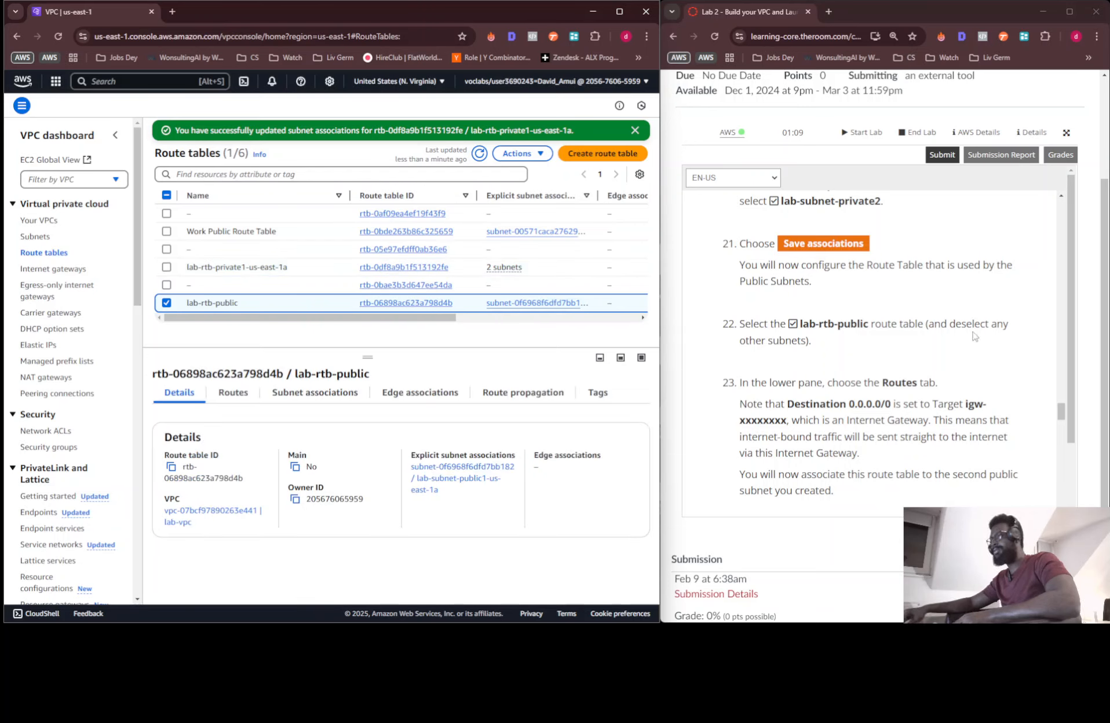
pyautogui.scroll(-2, 686, 374)
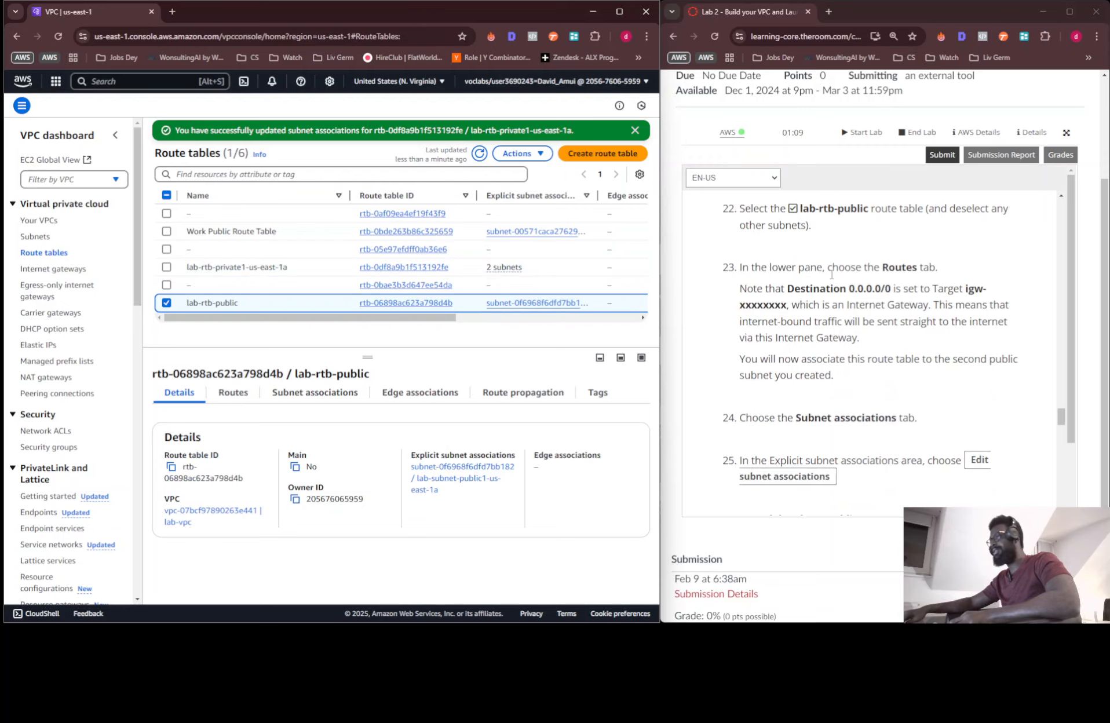
pyautogui.click(219, 401)
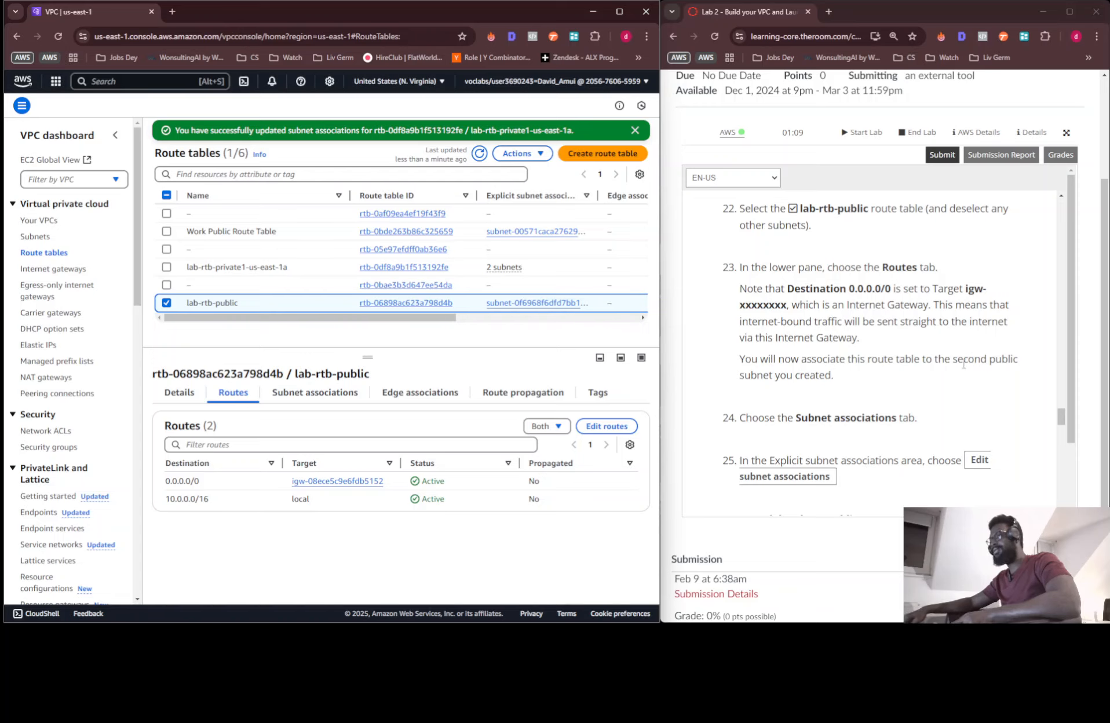
# Following lab steps 24 to 27, explicitly associate lab-subnet-public2 with lab-rtb-public, keeping lab-subnet-public1-us-east-1a selected, and save the associations.
pyautogui.scroll(-3, 990, 362)
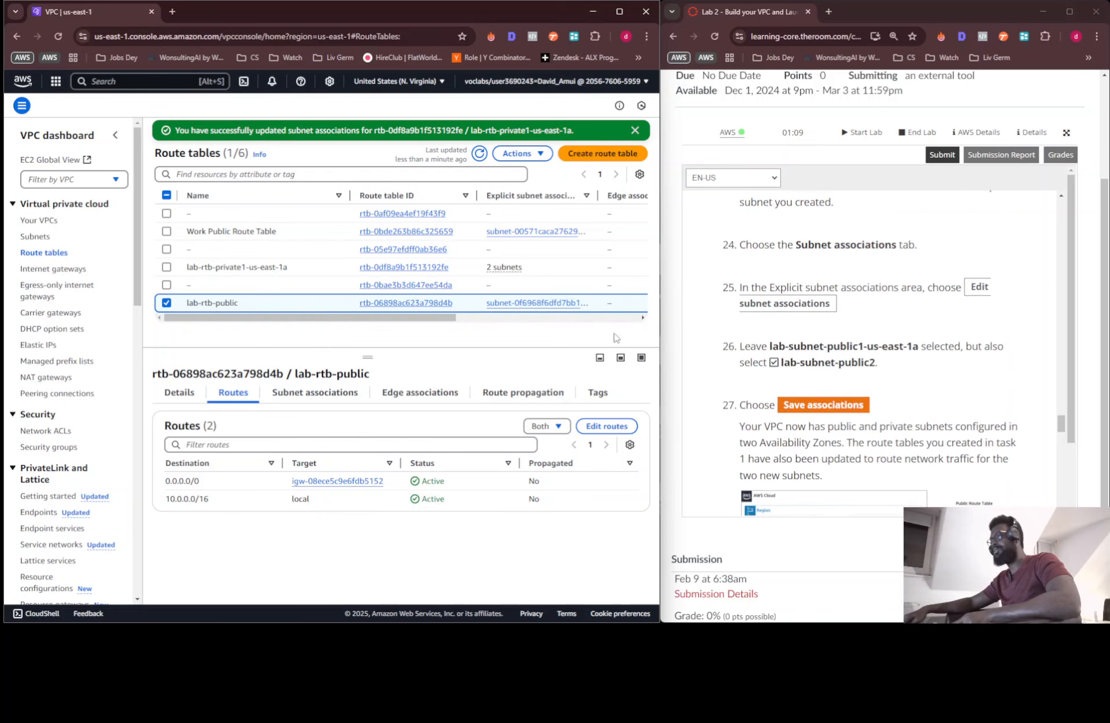
pyautogui.click(283, 394)
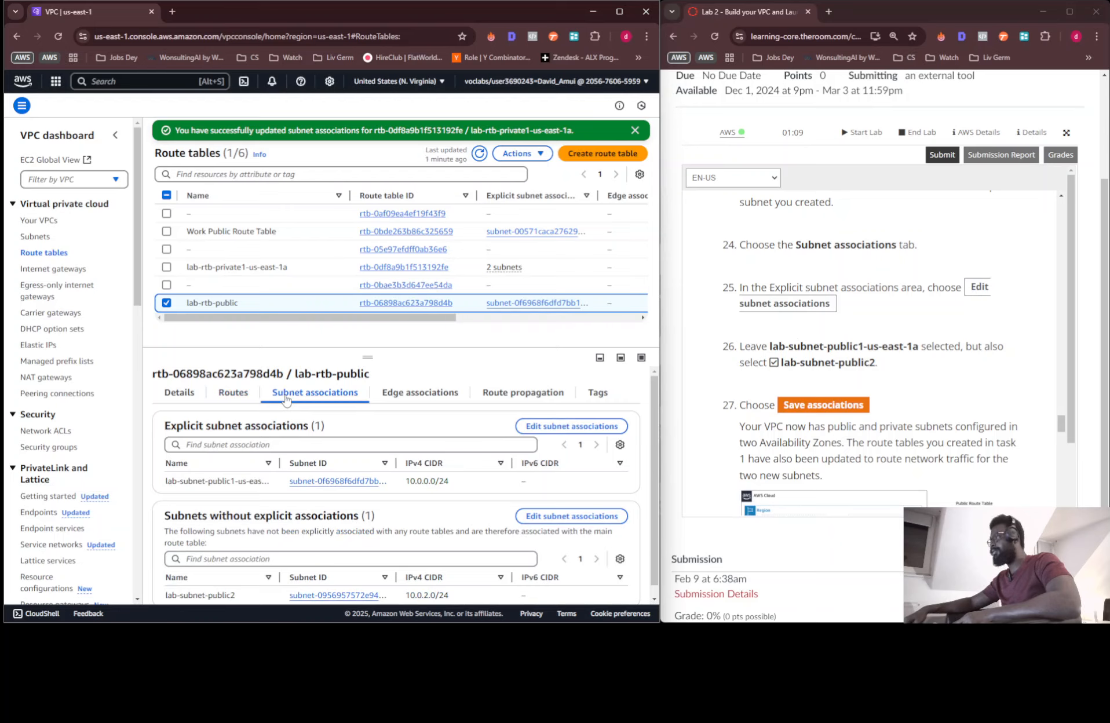
pyautogui.click(555, 426)
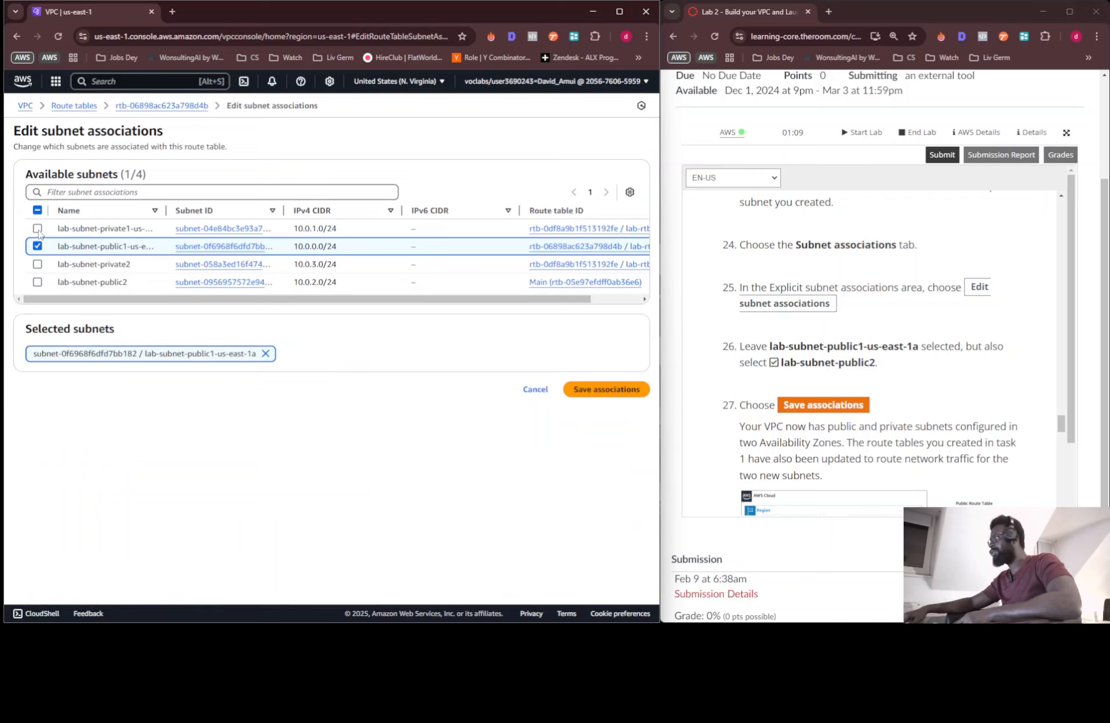
pyautogui.click(37, 283)
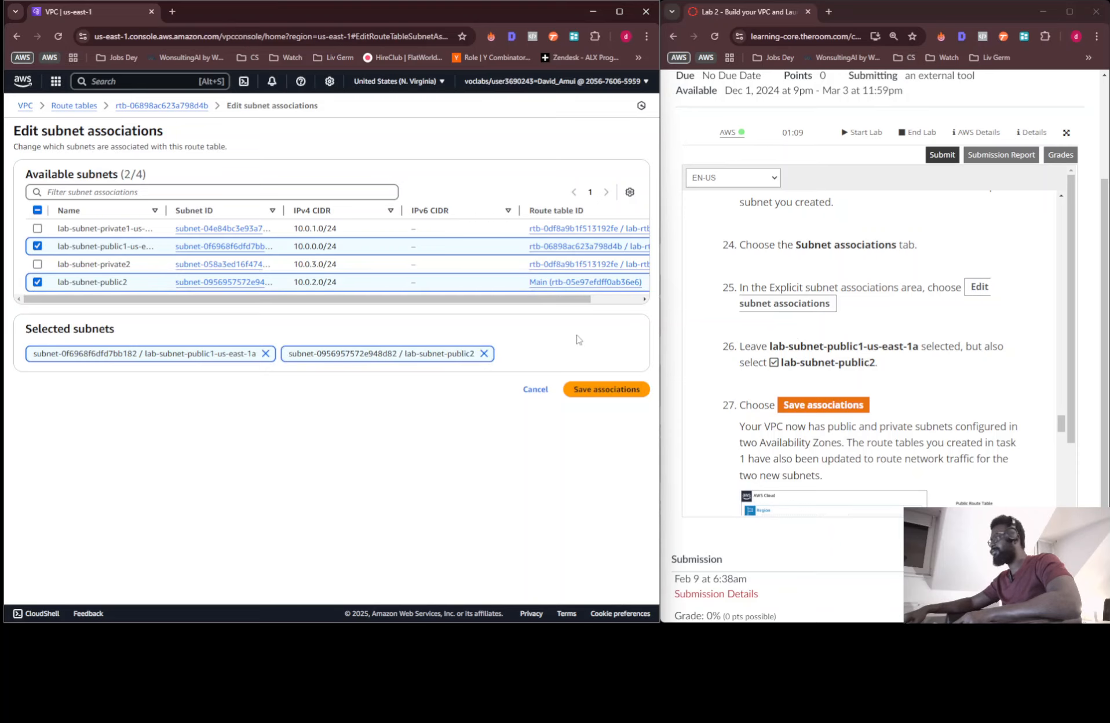
pyautogui.click(595, 391)
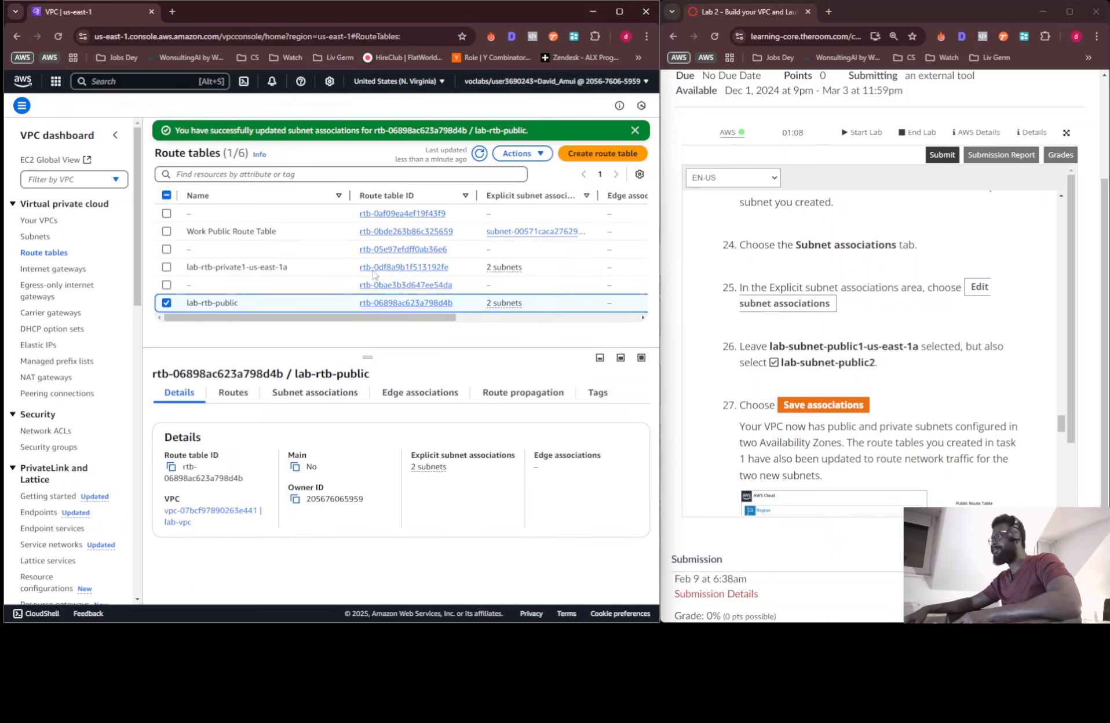
# Check which subnets are explicitly associated with the lab-rtb-public and lab-rtb-private1-us-east-1a route tables.
pyautogui.click(496, 306)
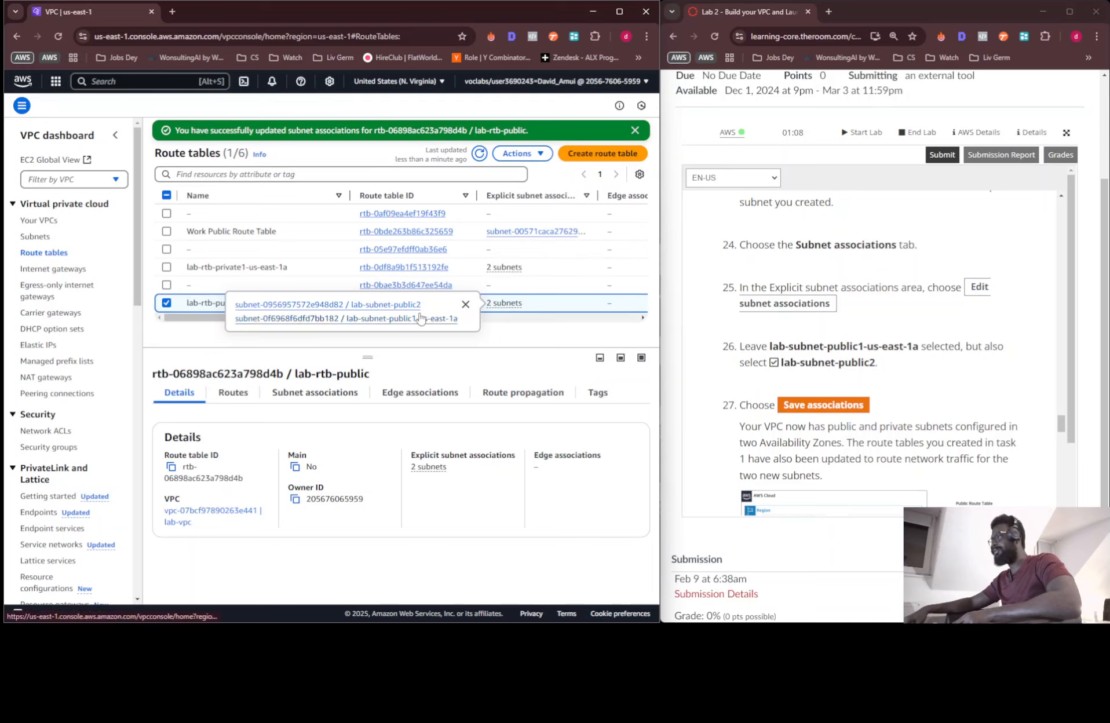
pyautogui.click(509, 268)
pyautogui.click(510, 267)
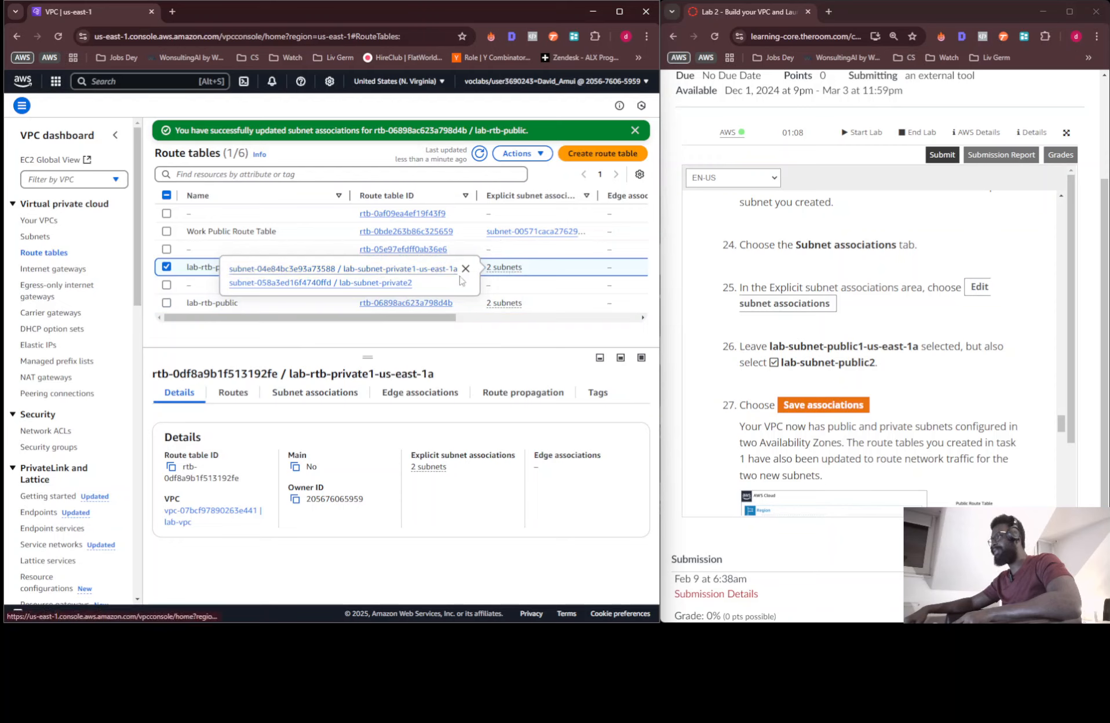
# Examine the lab guide's architecture diagram and route tables below step 27 in full screen, and read the Task 3 security group instructions.
pyautogui.scroll(-3, 915, 335)
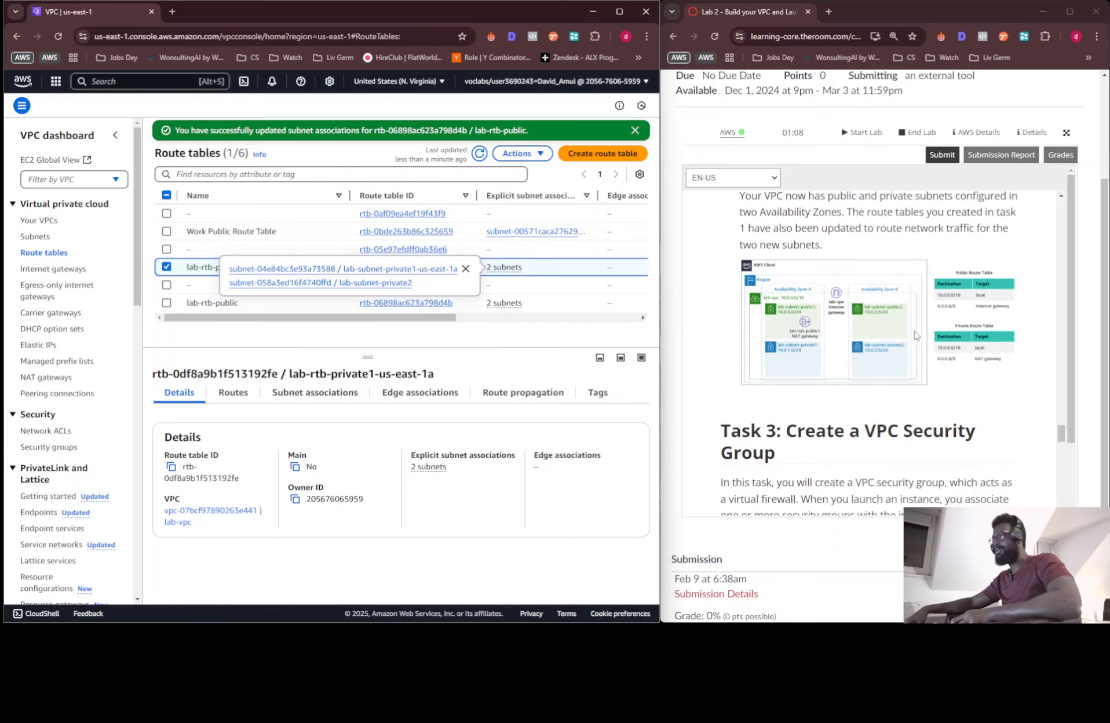
pyautogui.scroll(3, 849, 263)
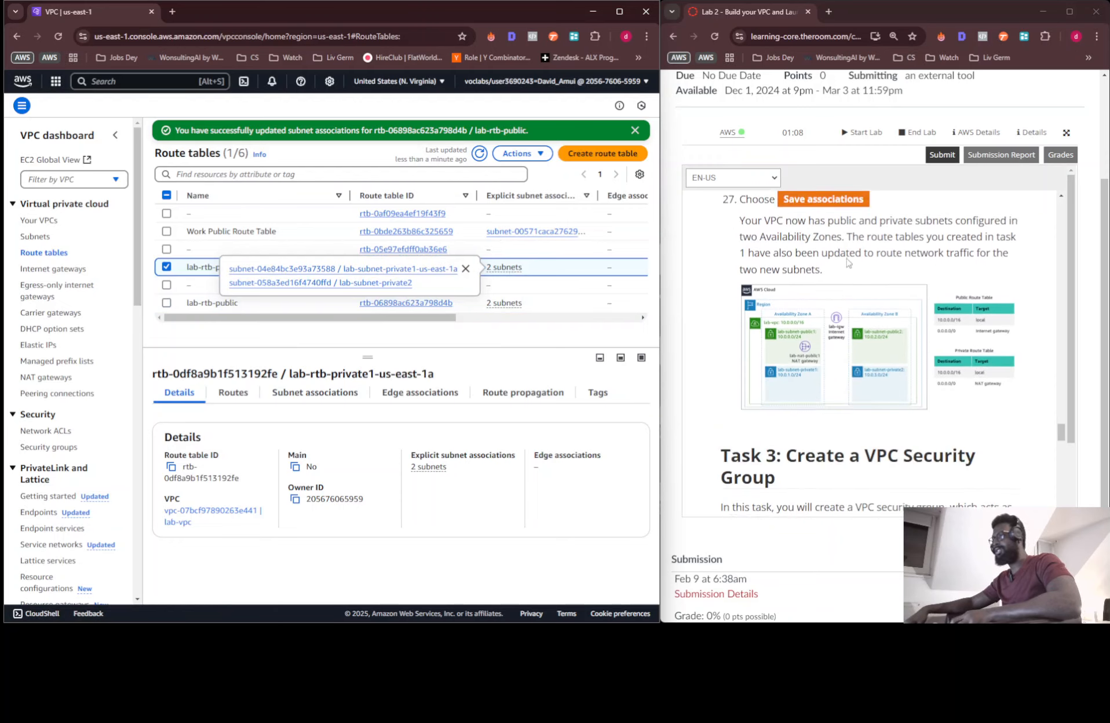
pyautogui.scroll(-2, 851, 309)
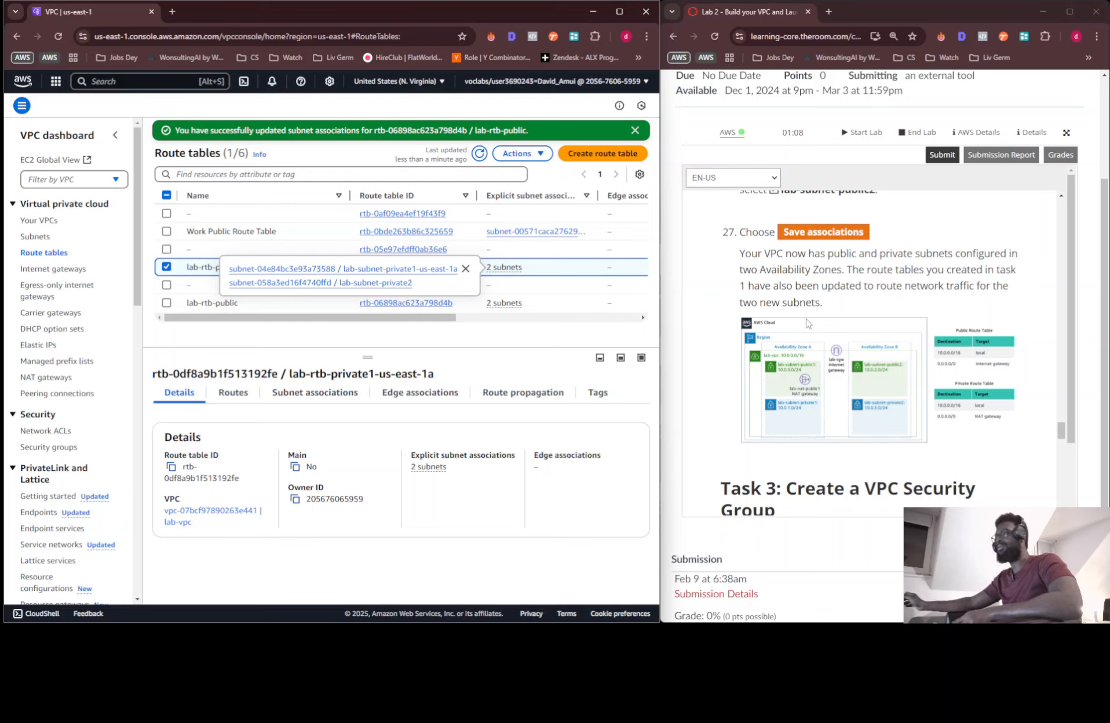
pyautogui.scroll(-1, 808, 323)
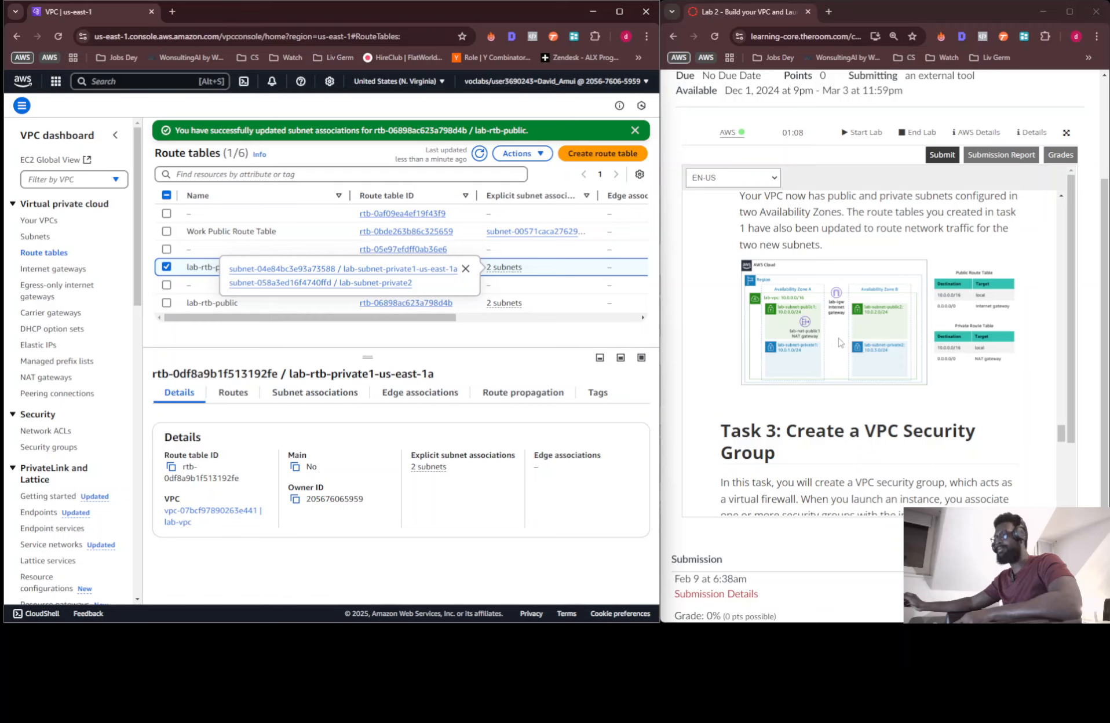
pyautogui.scroll(-1, 840, 342)
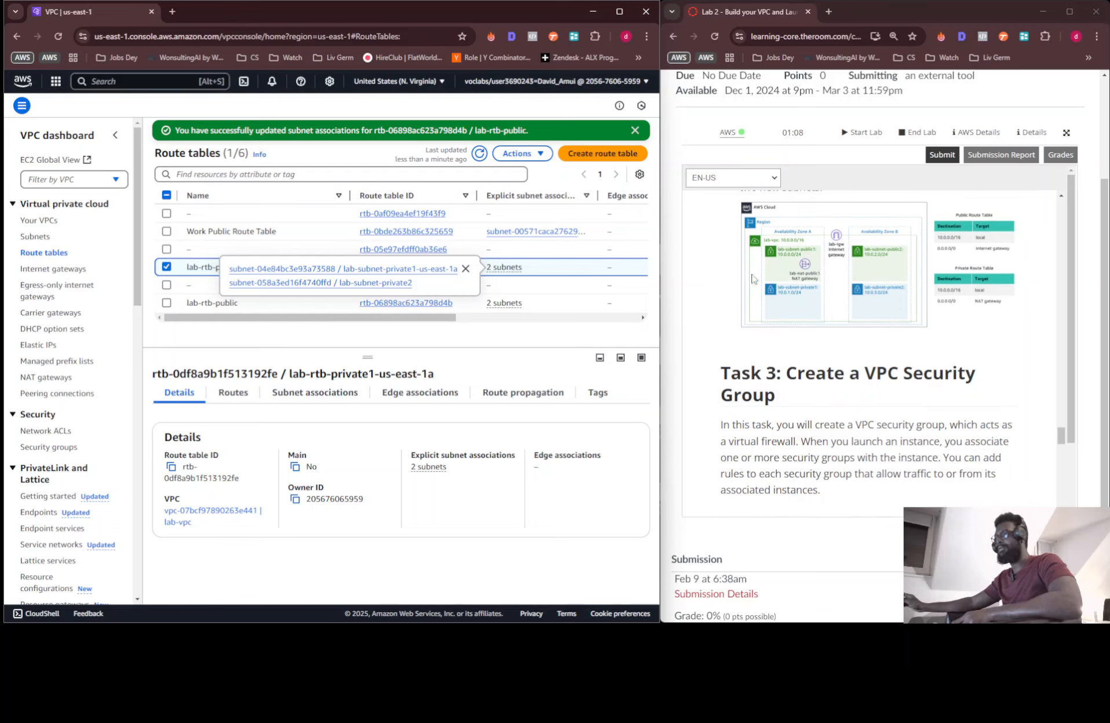
pyautogui.click(1065, 133)
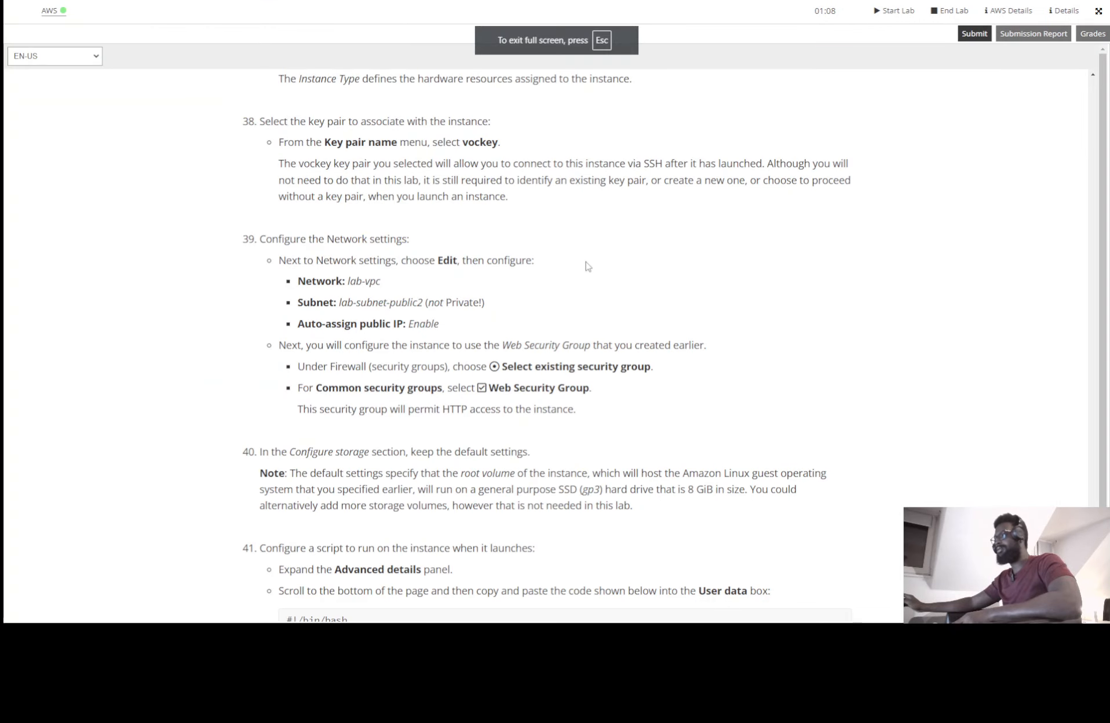
pyautogui.scroll(-5, 537, 294)
pyautogui.scroll(-7, 538, 294)
pyautogui.scroll(15, 539, 294)
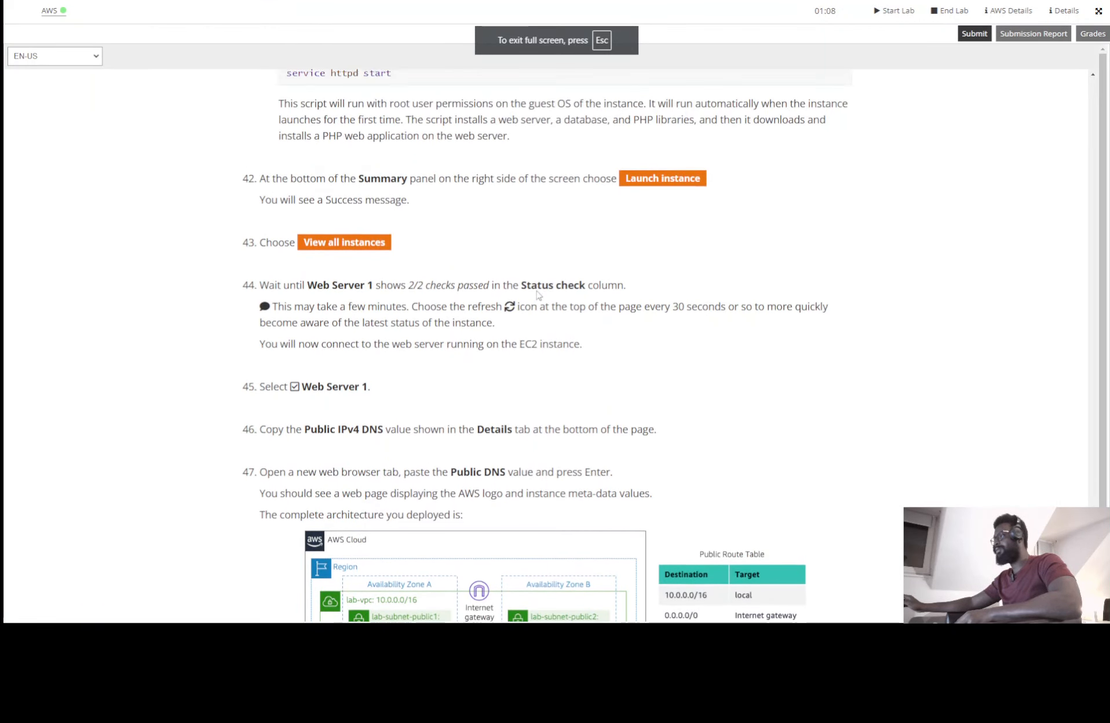
pyautogui.scroll(8, 544, 294)
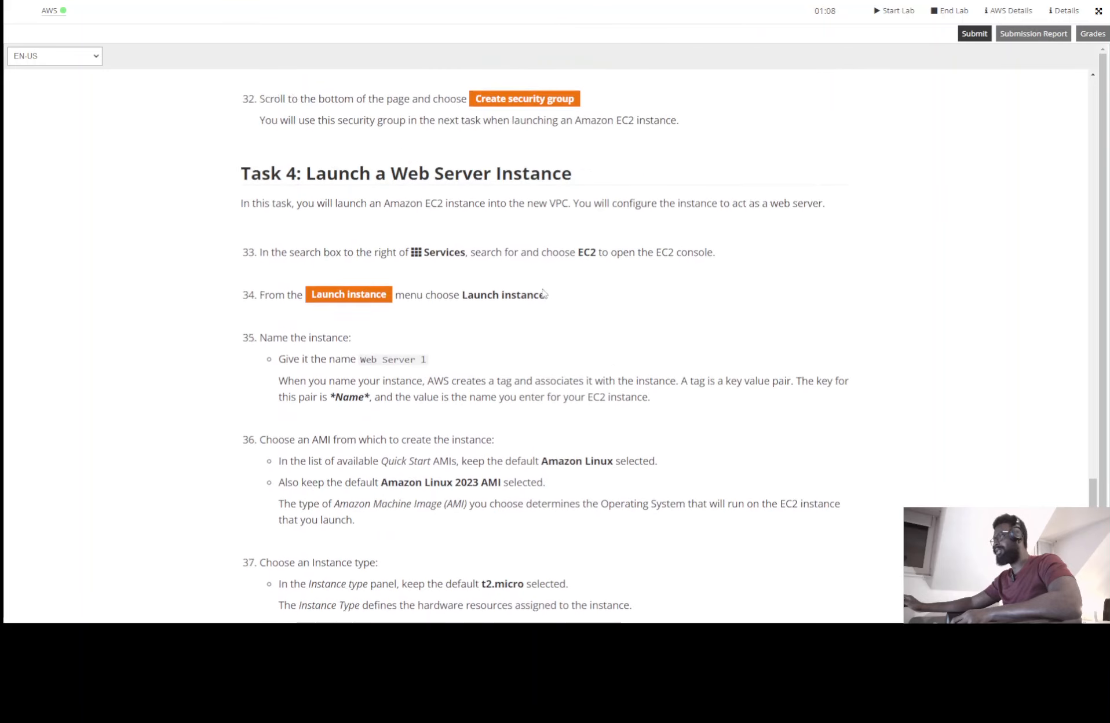
pyautogui.scroll(10, 544, 293)
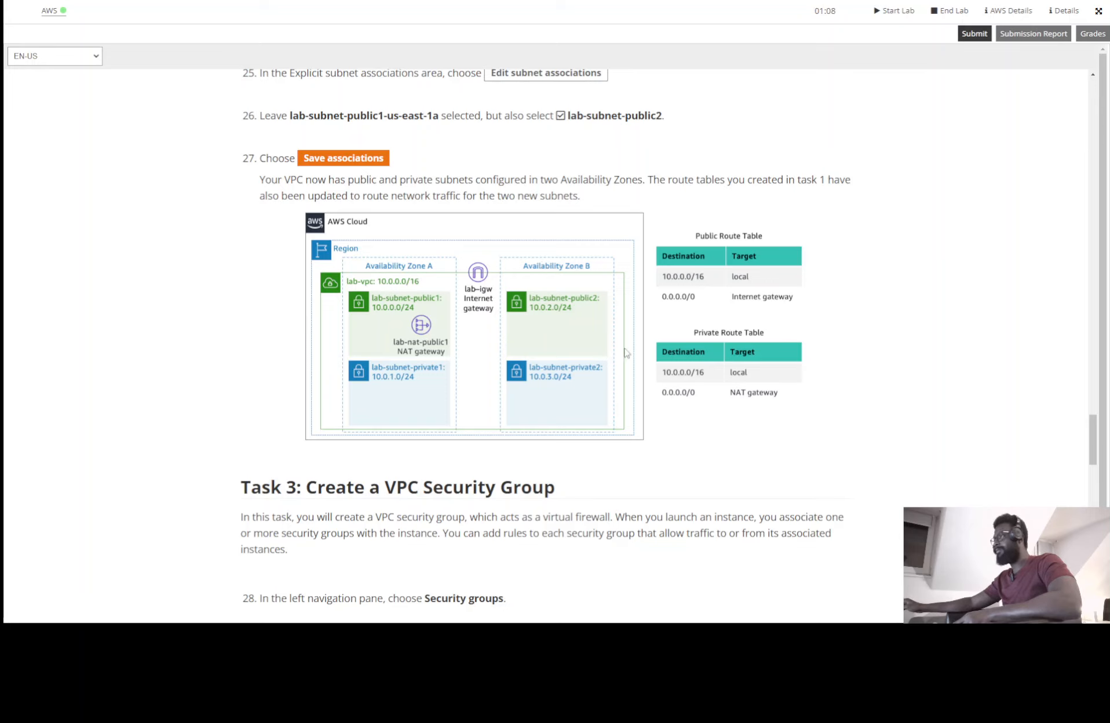
pyautogui.scroll(-5, 489, 325)
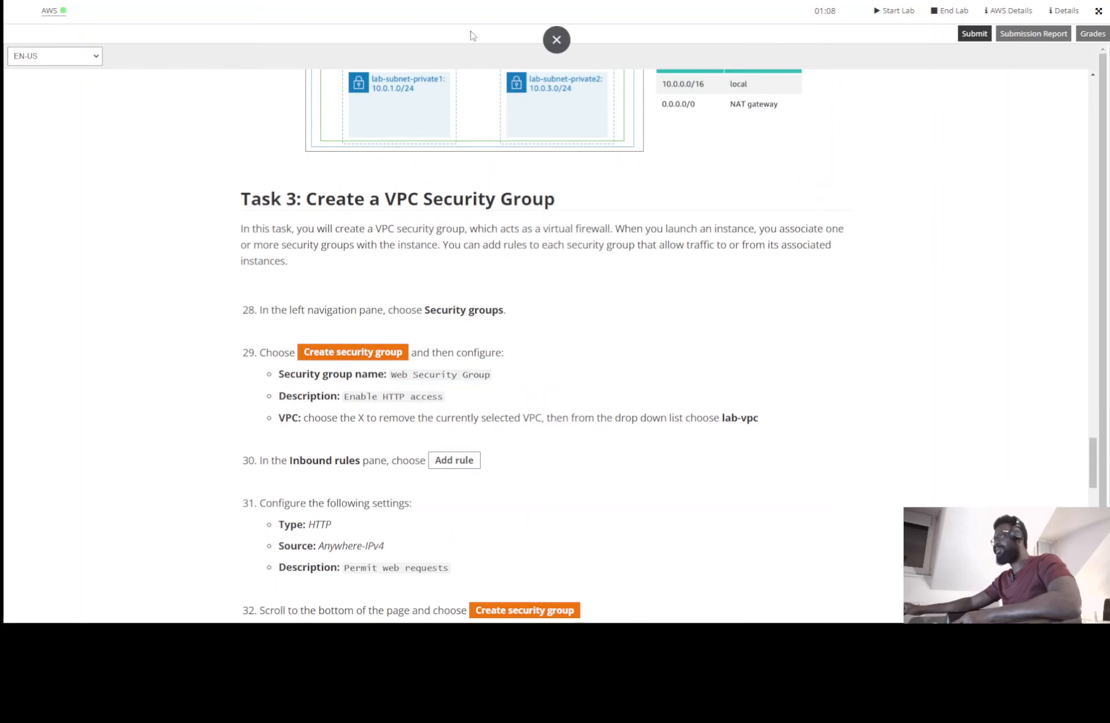
# Leave the full-screen lab guide and return to the Task 3: Create a VPC Security Group section.
pyautogui.click(568, 52)
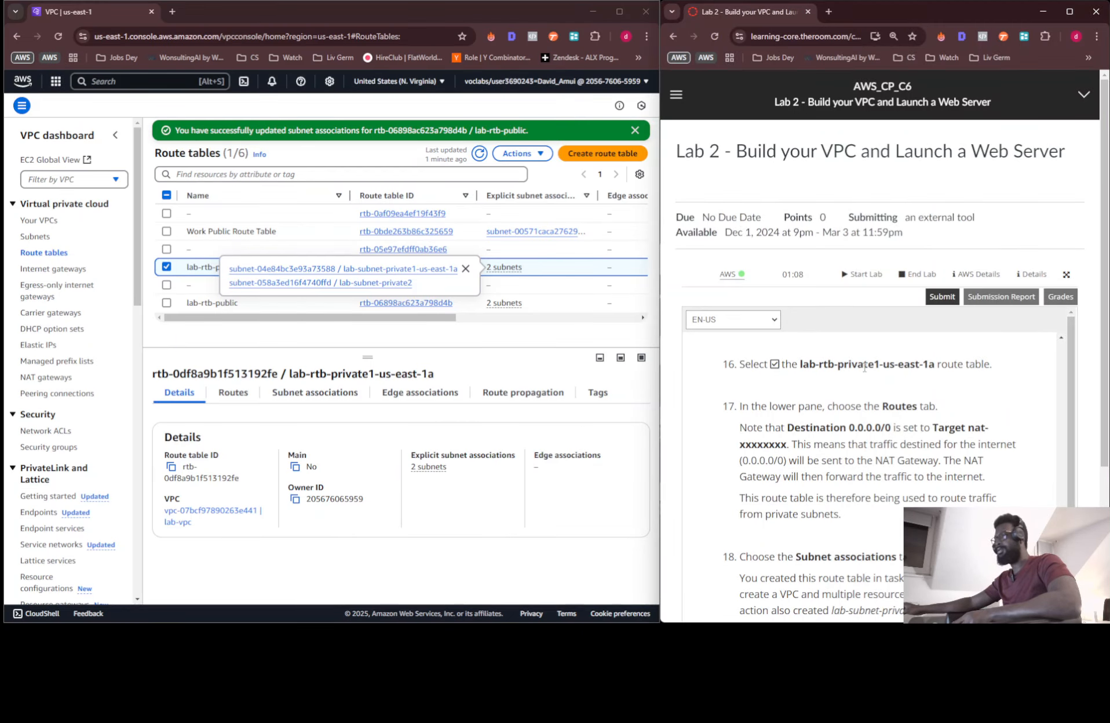
pyautogui.scroll(-9, 871, 404)
pyautogui.scroll(2, 871, 408)
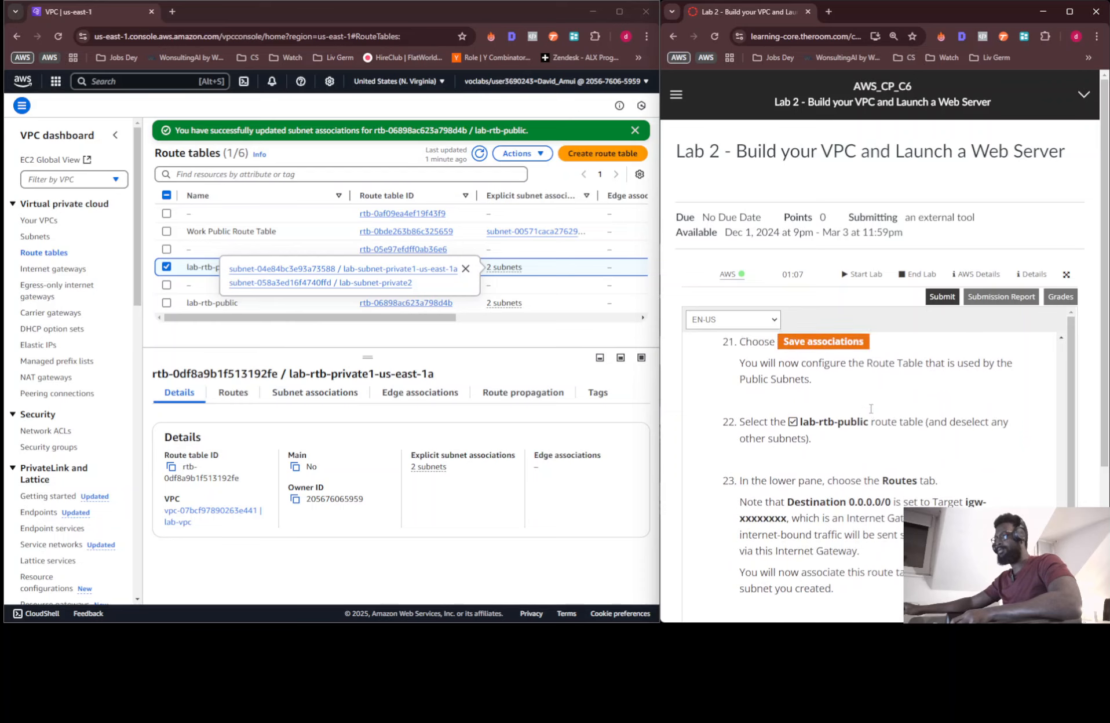
pyautogui.scroll(-10, 871, 409)
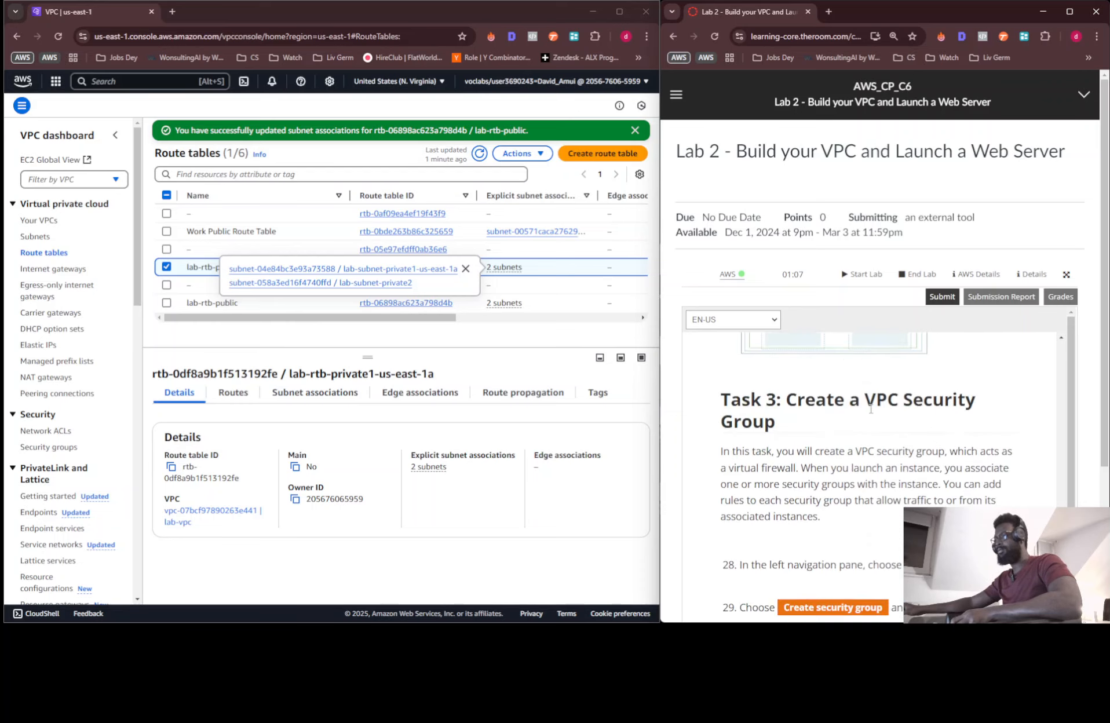
pyautogui.scroll(6, 871, 409)
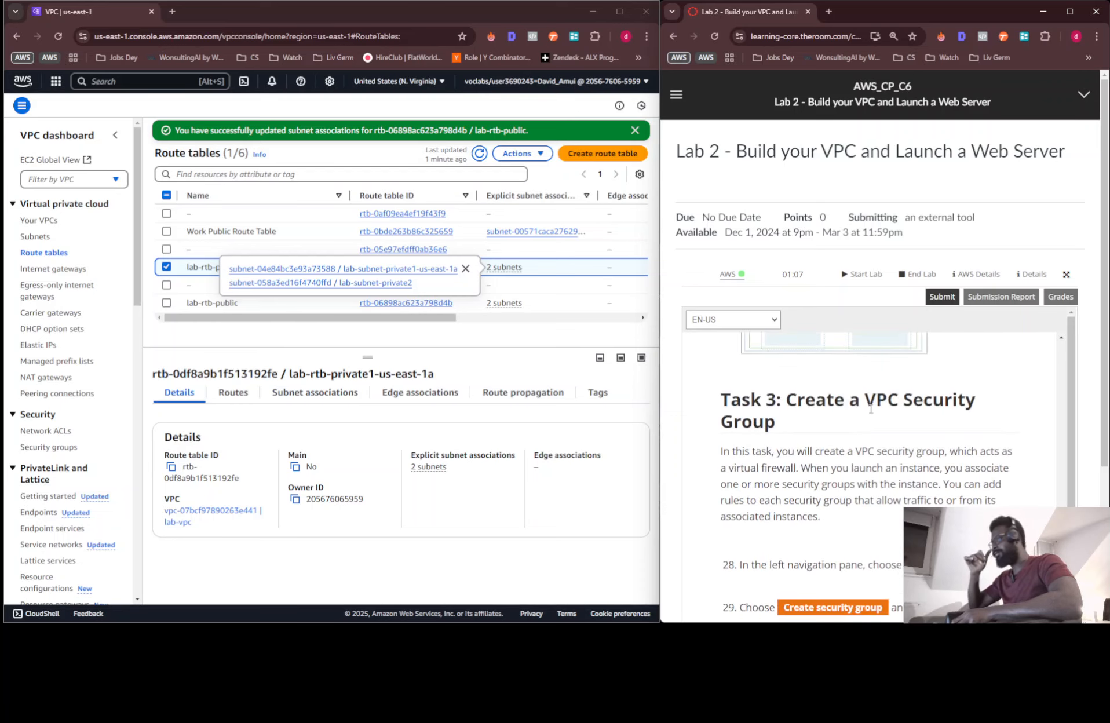
pyautogui.scroll(-5, 871, 409)
pyautogui.scroll(8, 871, 408)
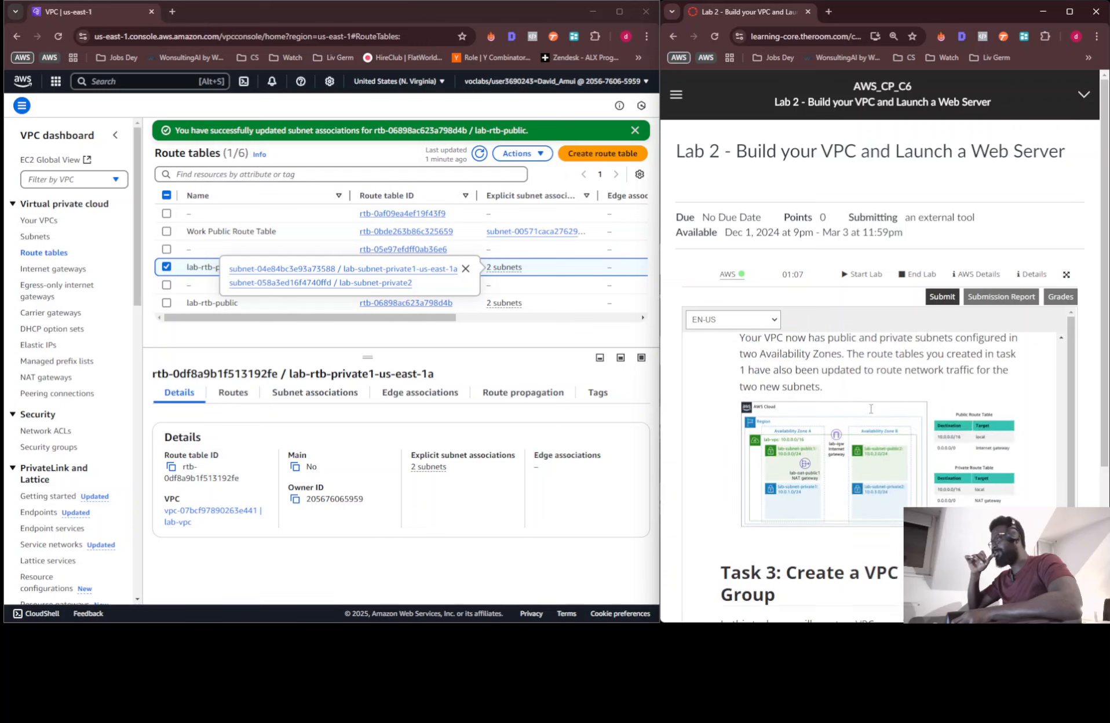
pyautogui.scroll(-4, 871, 408)
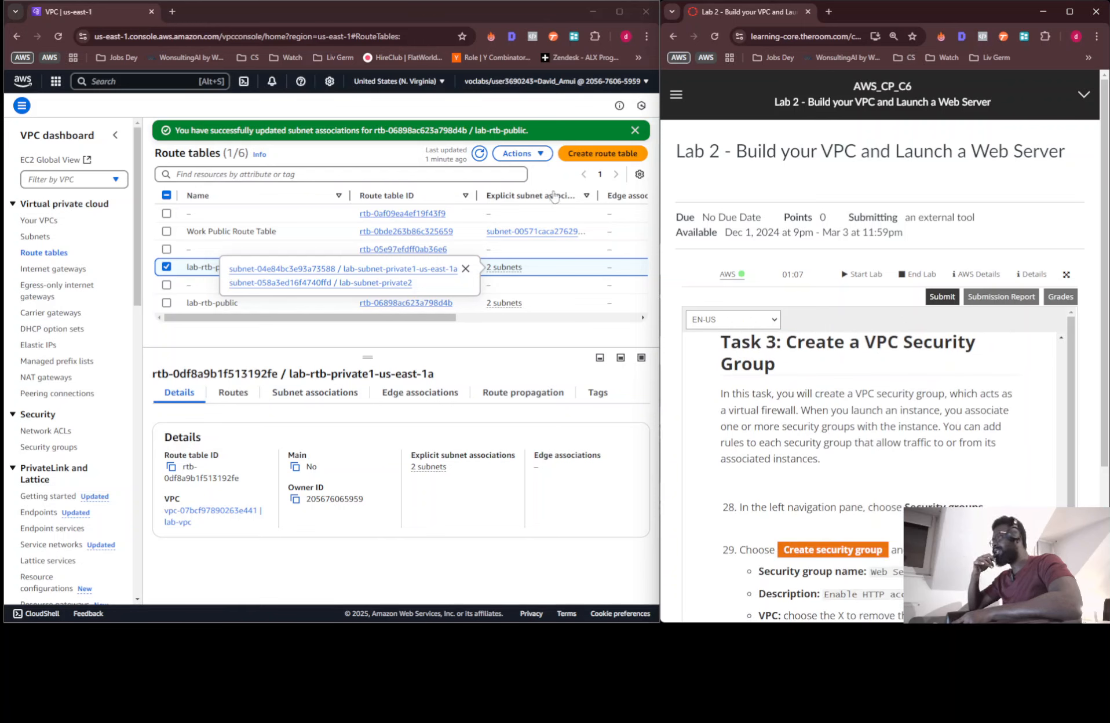
# Refresh the route table list, go to the VPC security groups as in lab step 28, and start creating a security group.
pyautogui.click(475, 171)
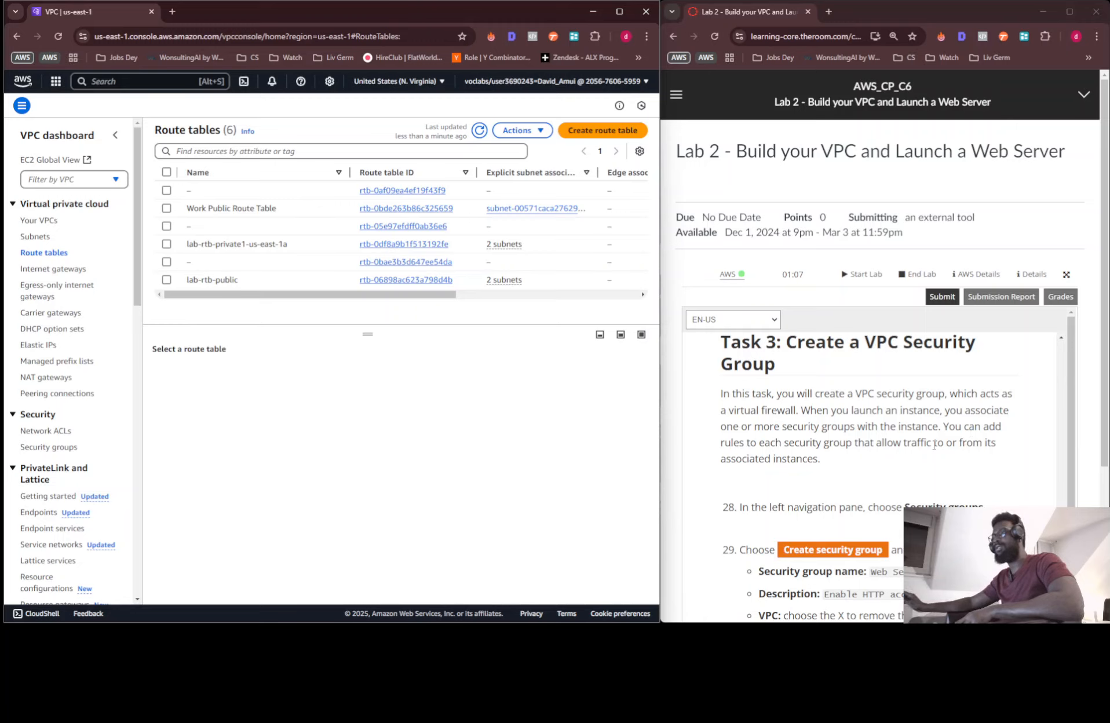
pyautogui.scroll(-1, 939, 446)
pyautogui.scroll(-1, 748, 453)
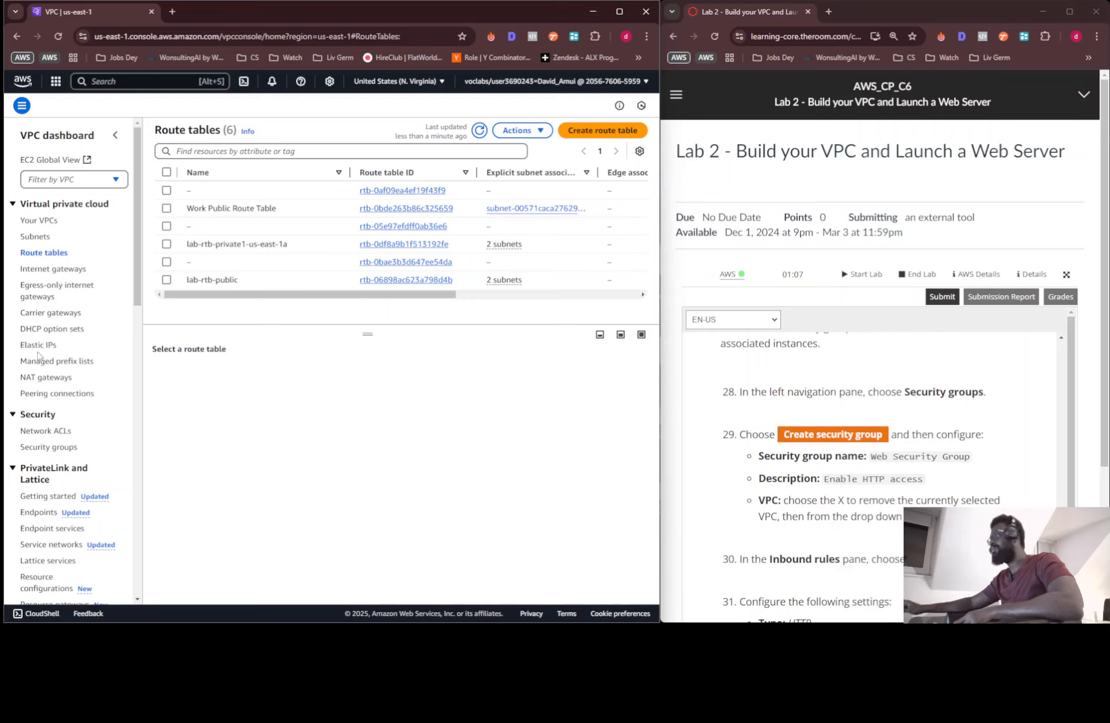
pyautogui.click(30, 449)
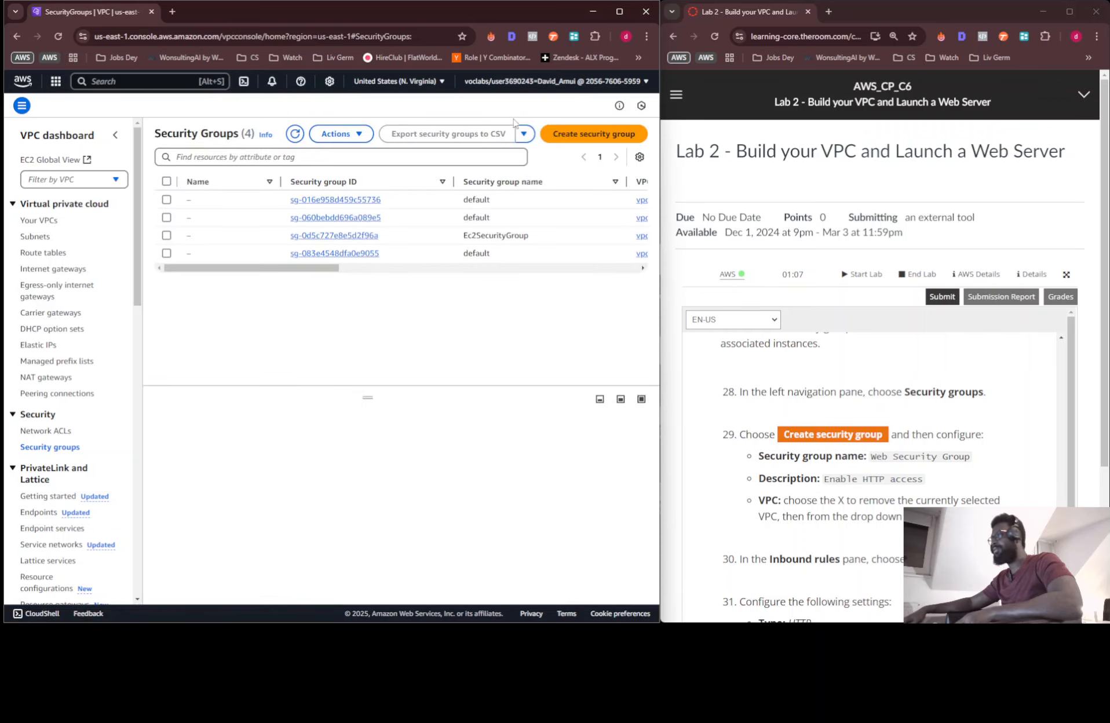
pyautogui.click(295, 134)
pyautogui.click(588, 134)
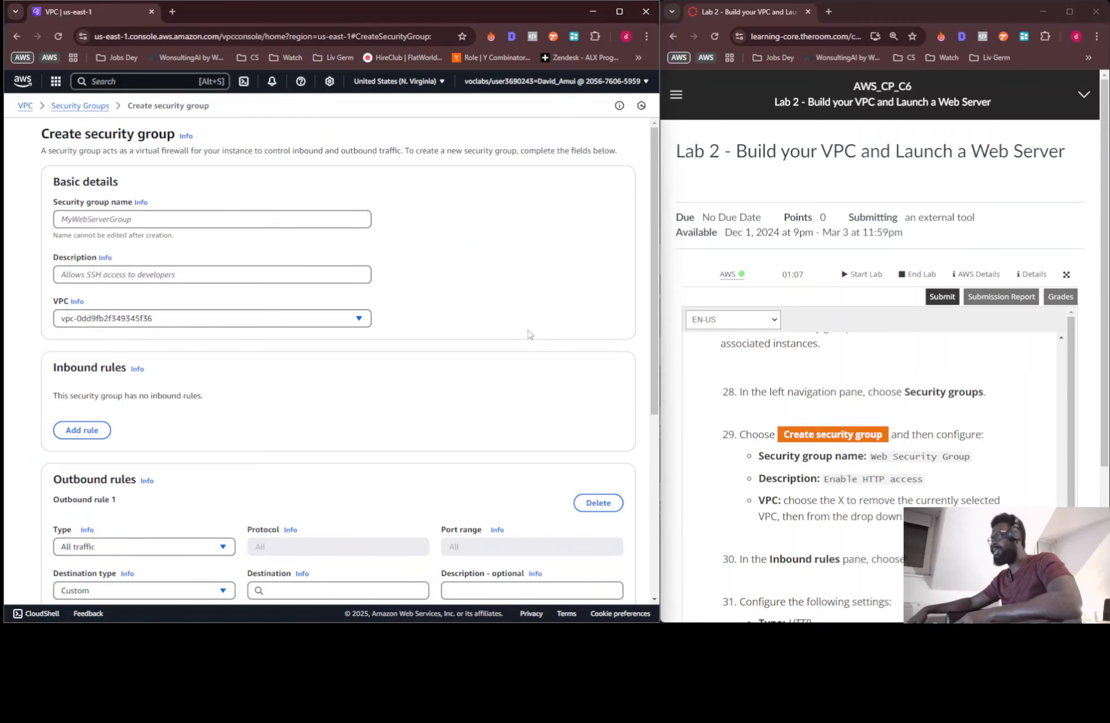
# Name the security group Web Security Group, set its description to Enable HTTP access, and choose lab-vpc as its VPC.
pyautogui.moveTo(872, 458); pyautogui.dragTo(322, 220)
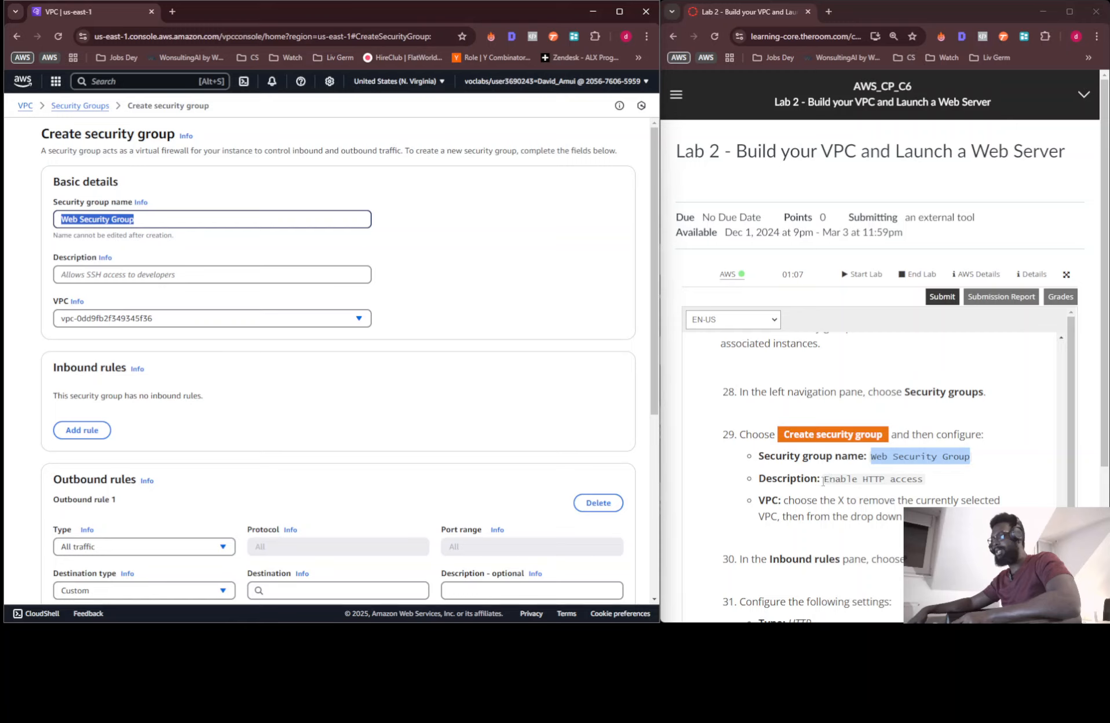
pyautogui.moveTo(823, 481); pyautogui.dragTo(267, 268)
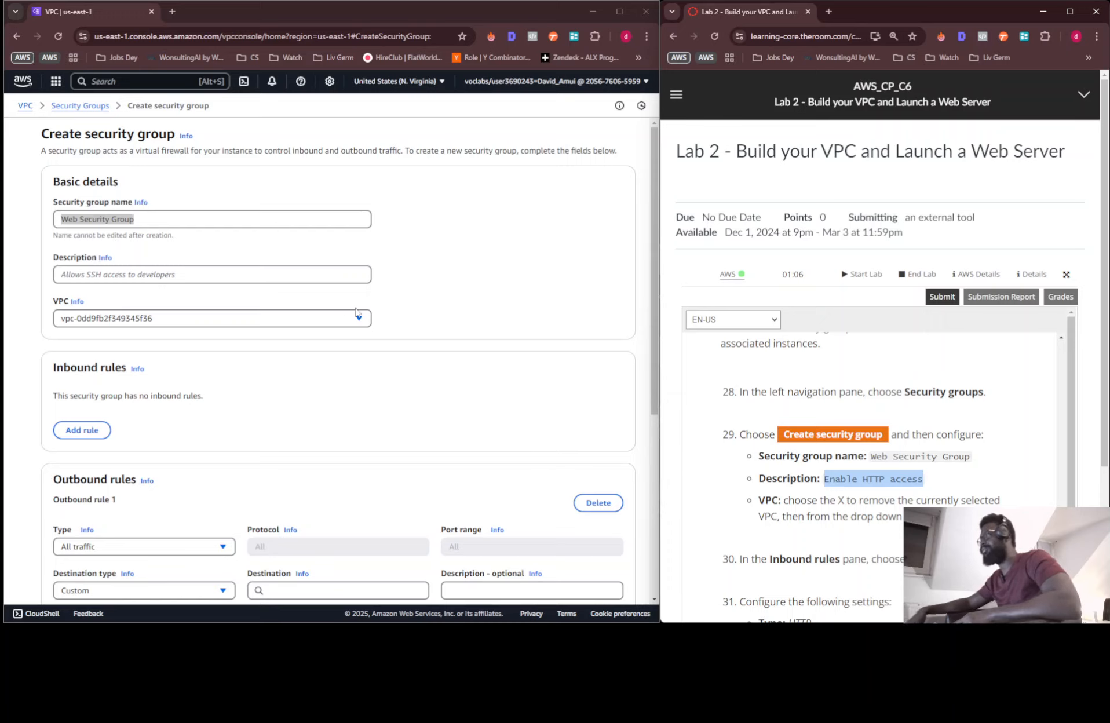
pyautogui.click(294, 273)
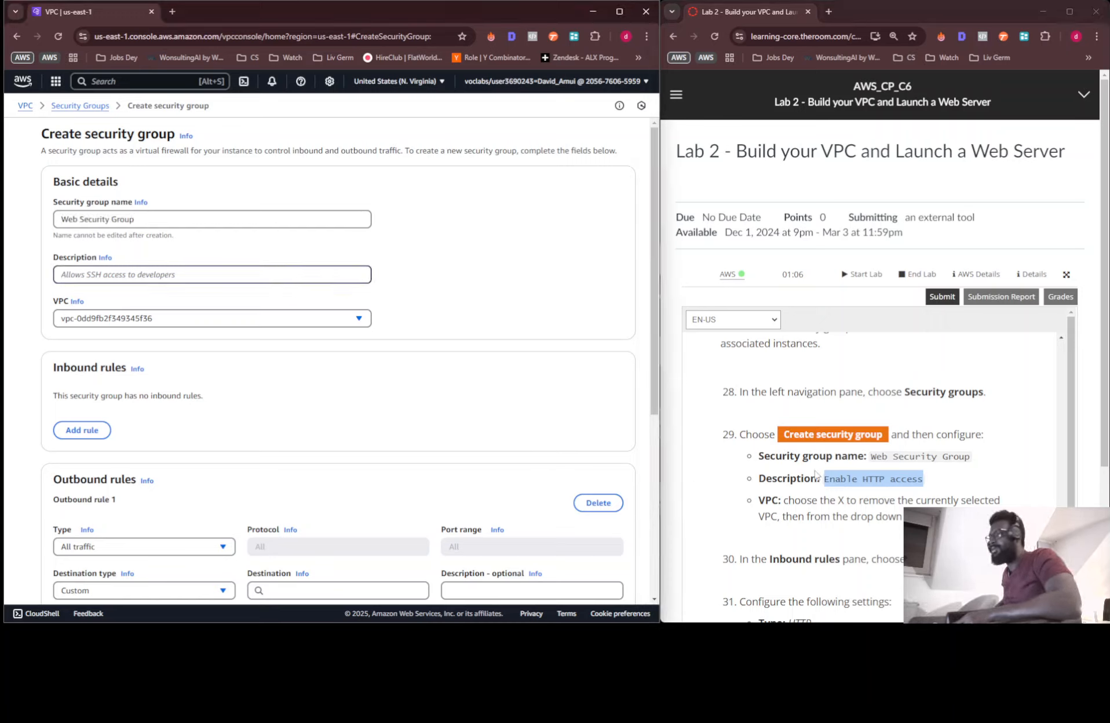
pyautogui.moveTo(829, 478); pyautogui.dragTo(152, 274)
pyautogui.click(421, 318)
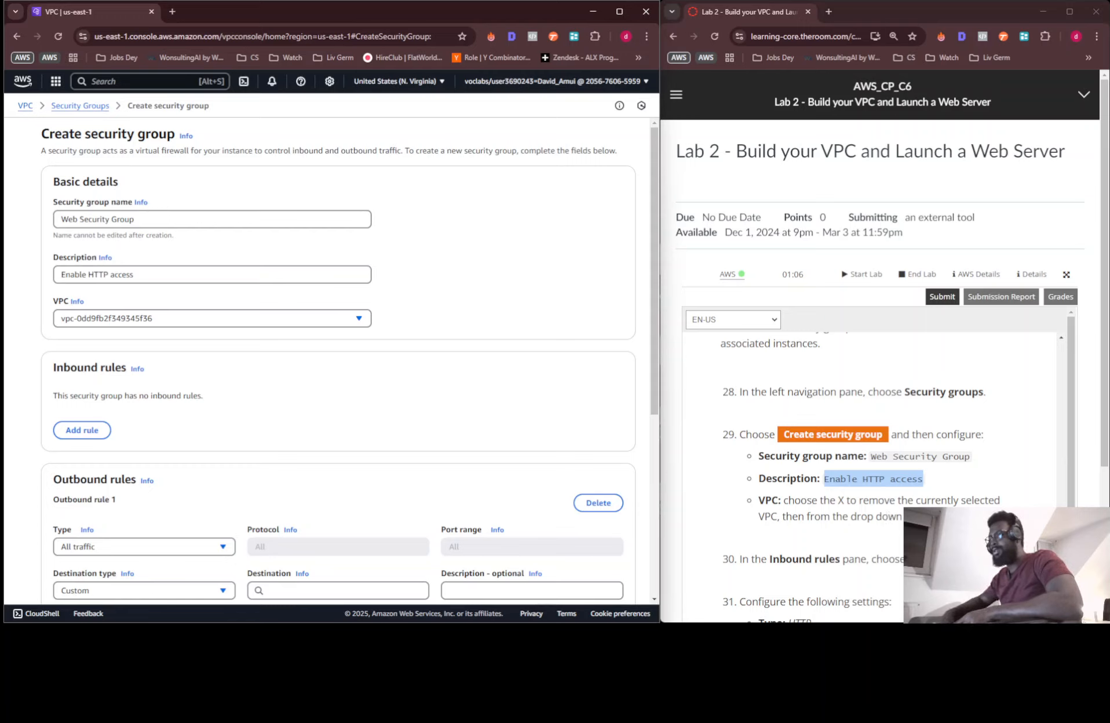
pyautogui.click(157, 319)
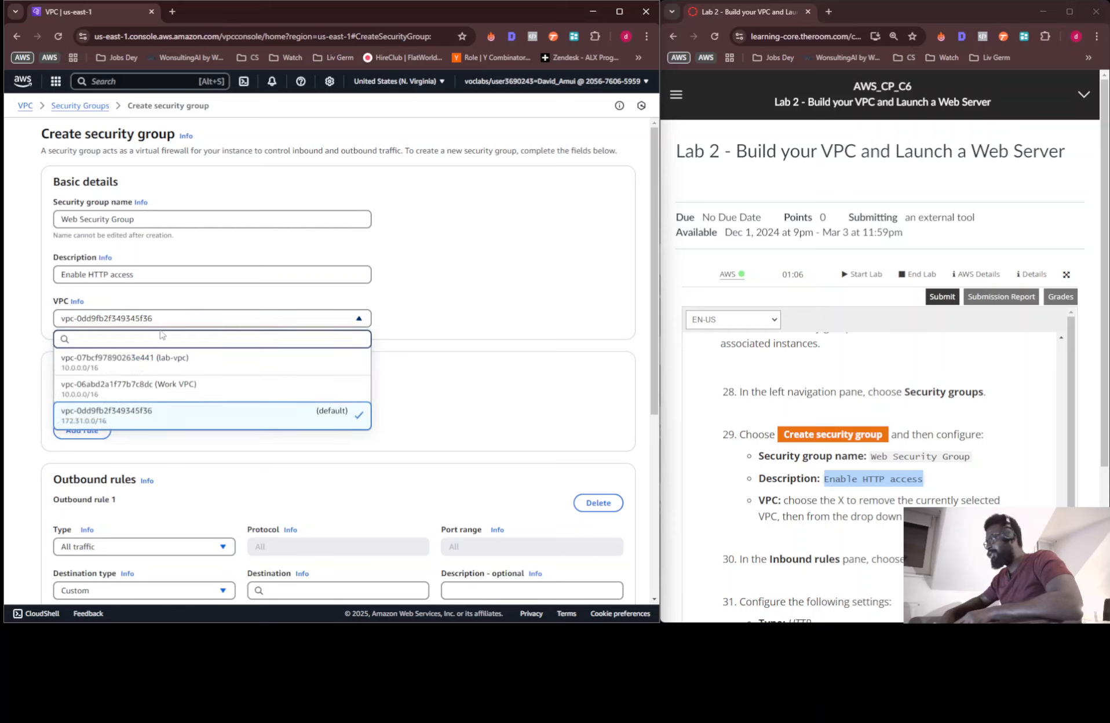
pyautogui.click(167, 372)
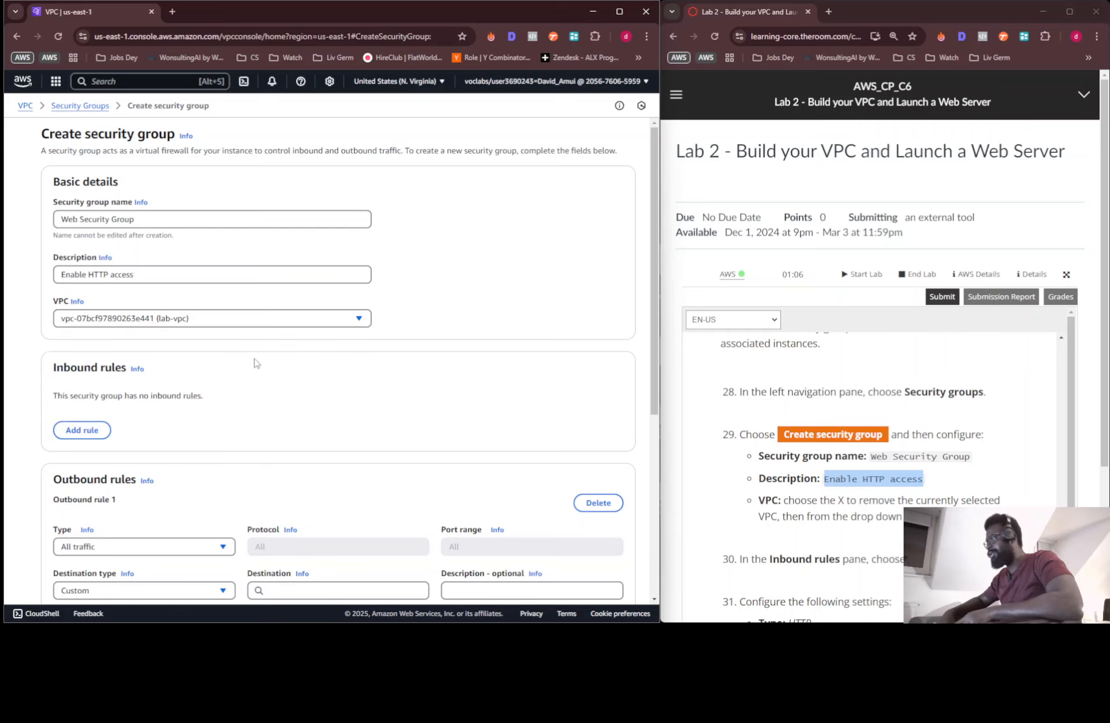
# Add an inbound rule of type HTTP with source Anywhere-IPv4 and the description Permit web requests, following lab steps 30 and 31.
pyautogui.scroll(-4, 850, 412)
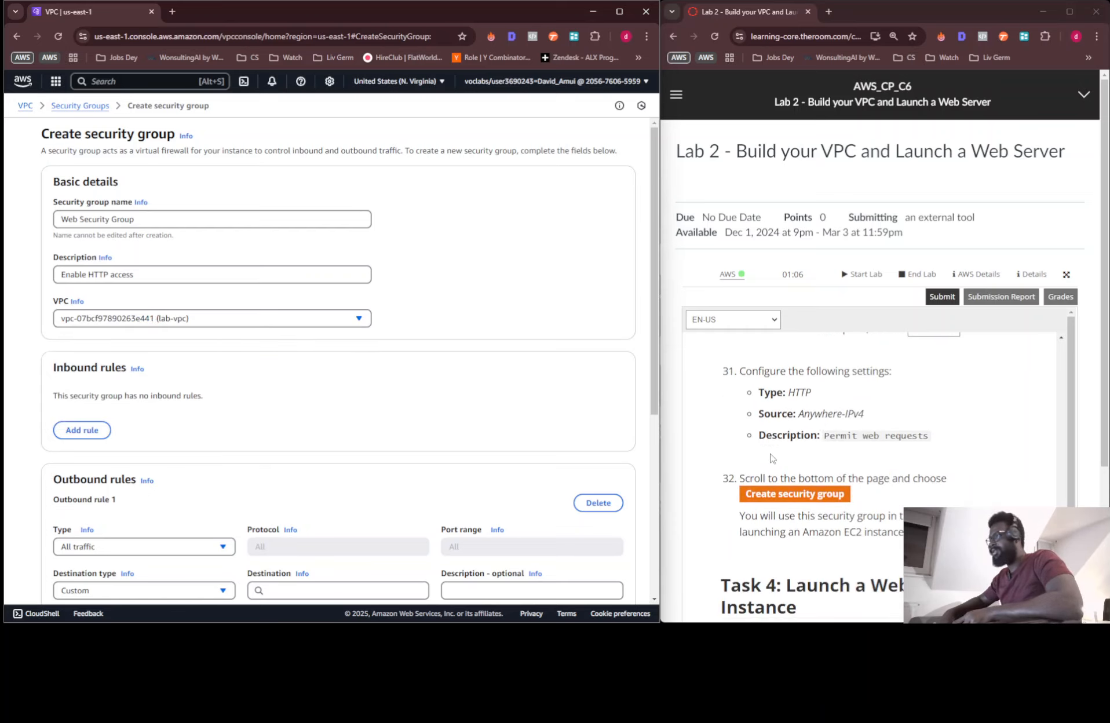
pyautogui.scroll(1, 781, 451)
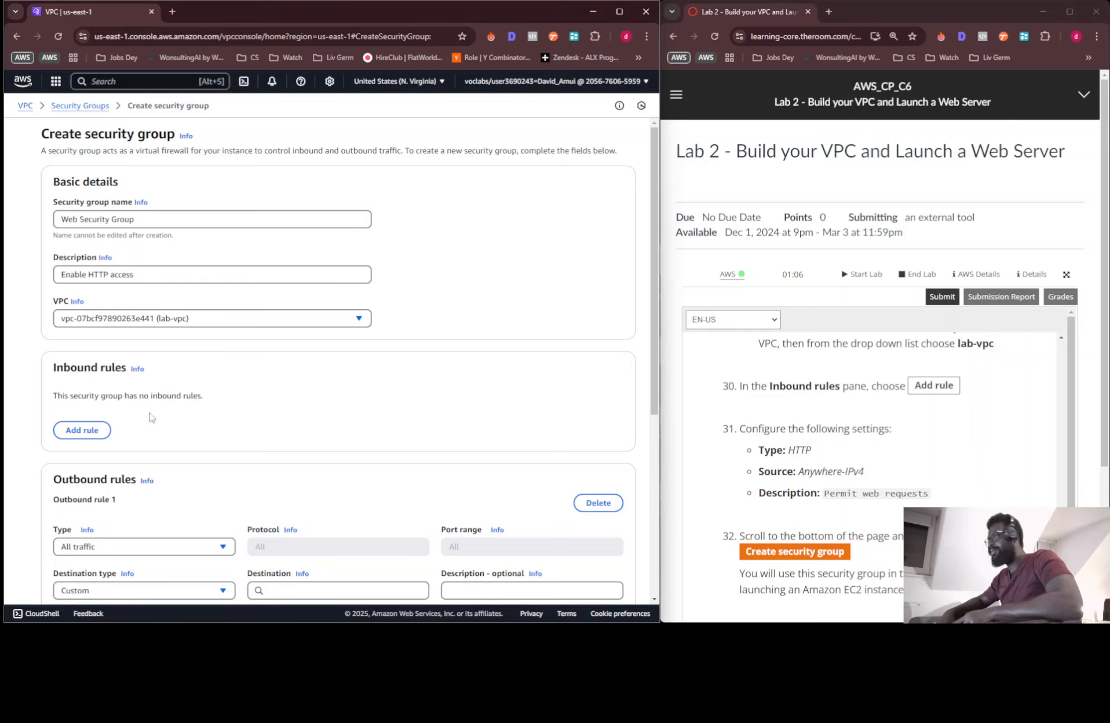
pyautogui.click(82, 432)
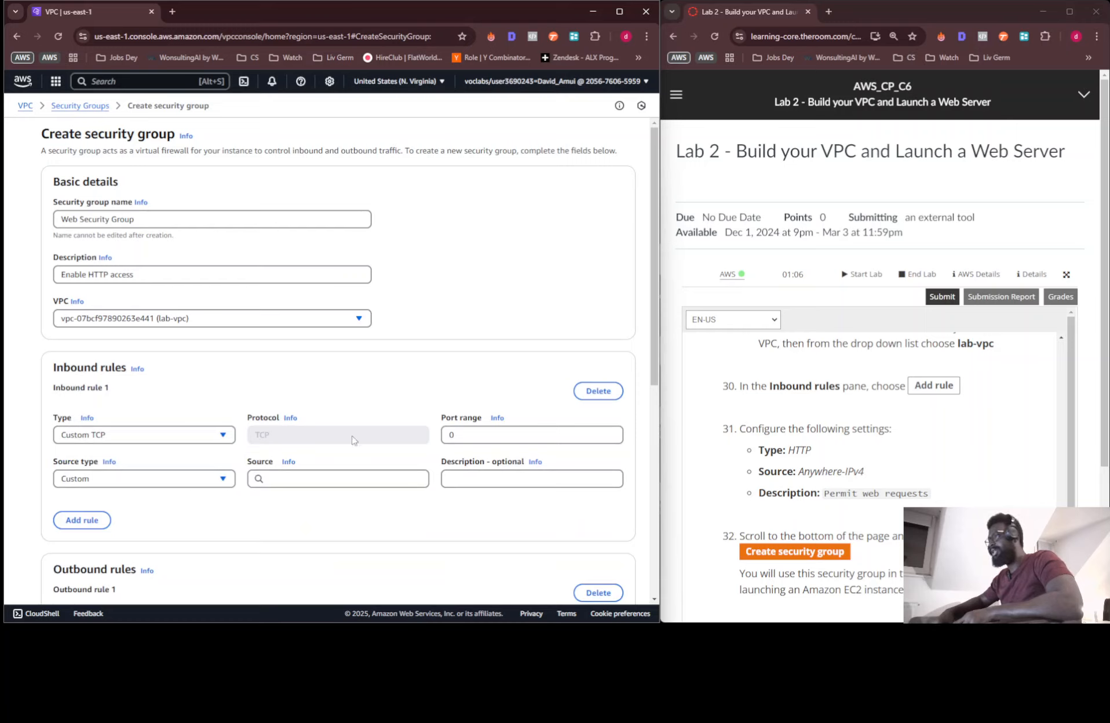
pyautogui.click(215, 439)
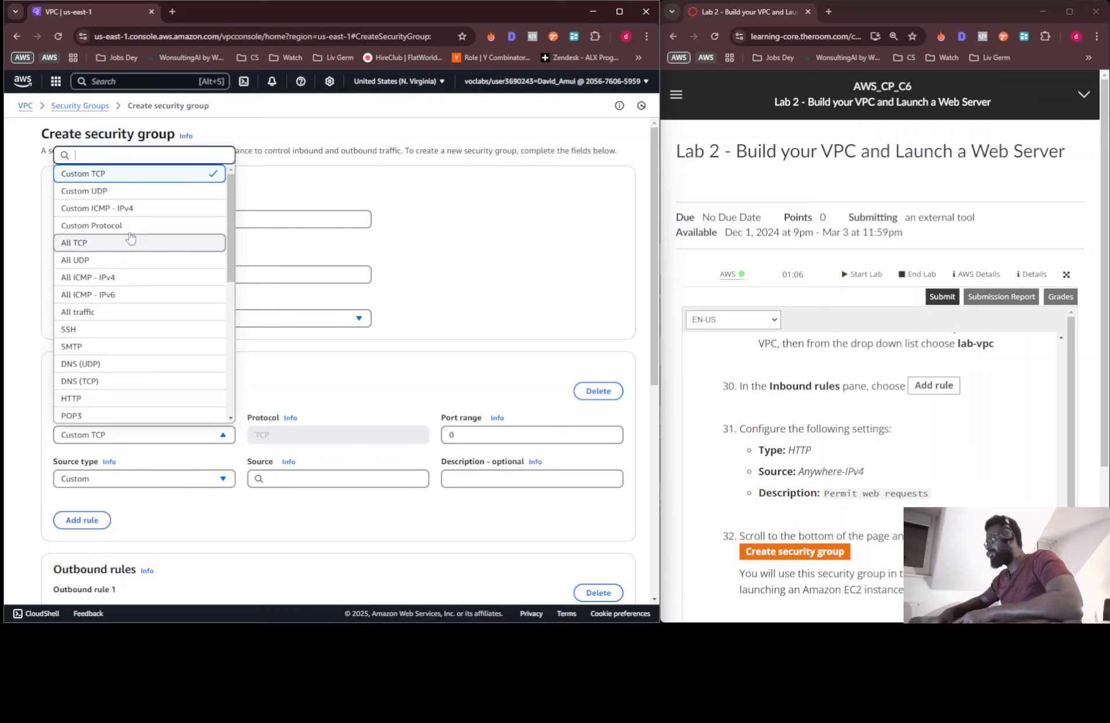
pyautogui.click(98, 399)
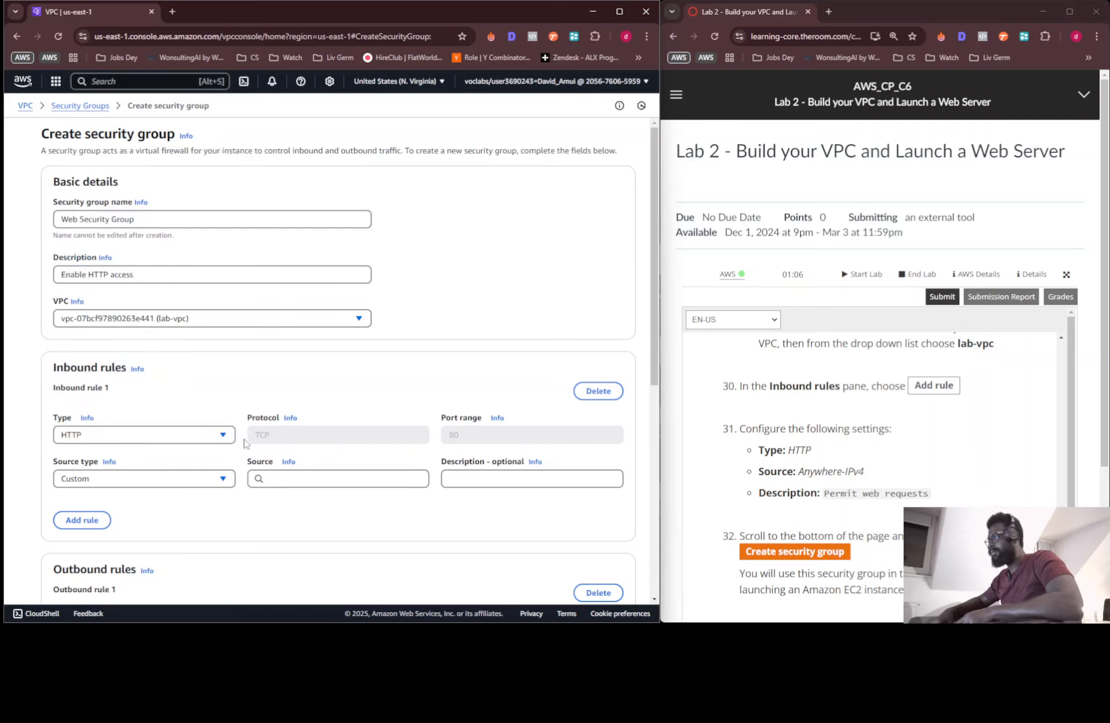
pyautogui.click(200, 486)
pyautogui.click(186, 518)
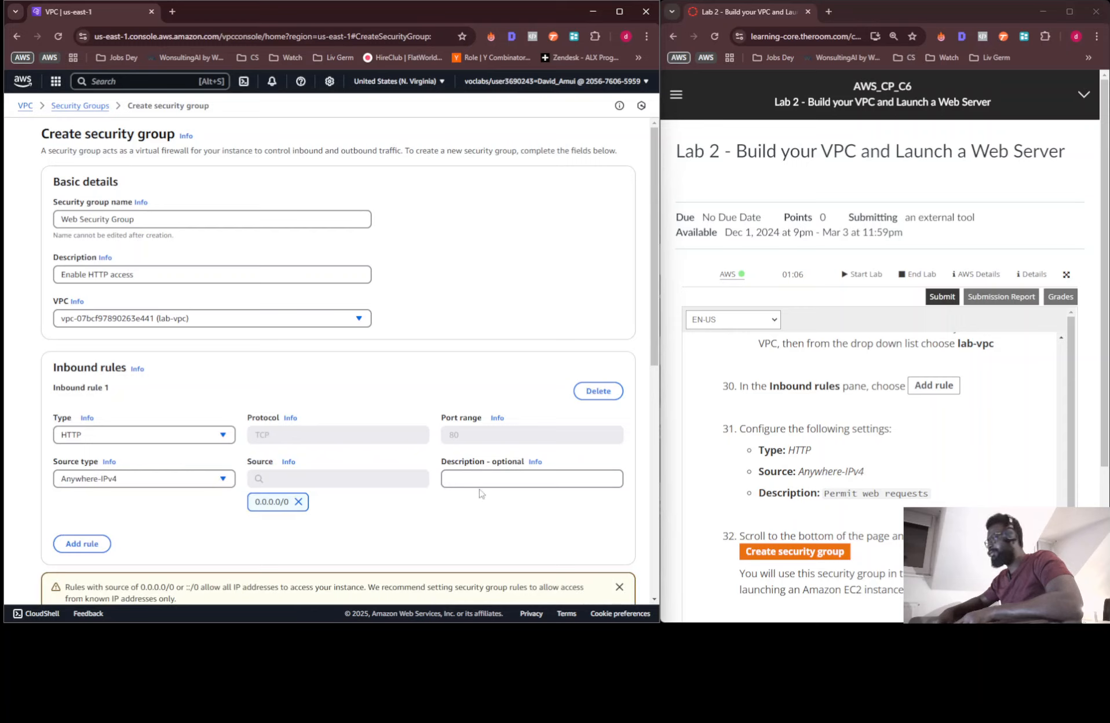
pyautogui.moveTo(825, 497); pyautogui.dragTo(600, 474)
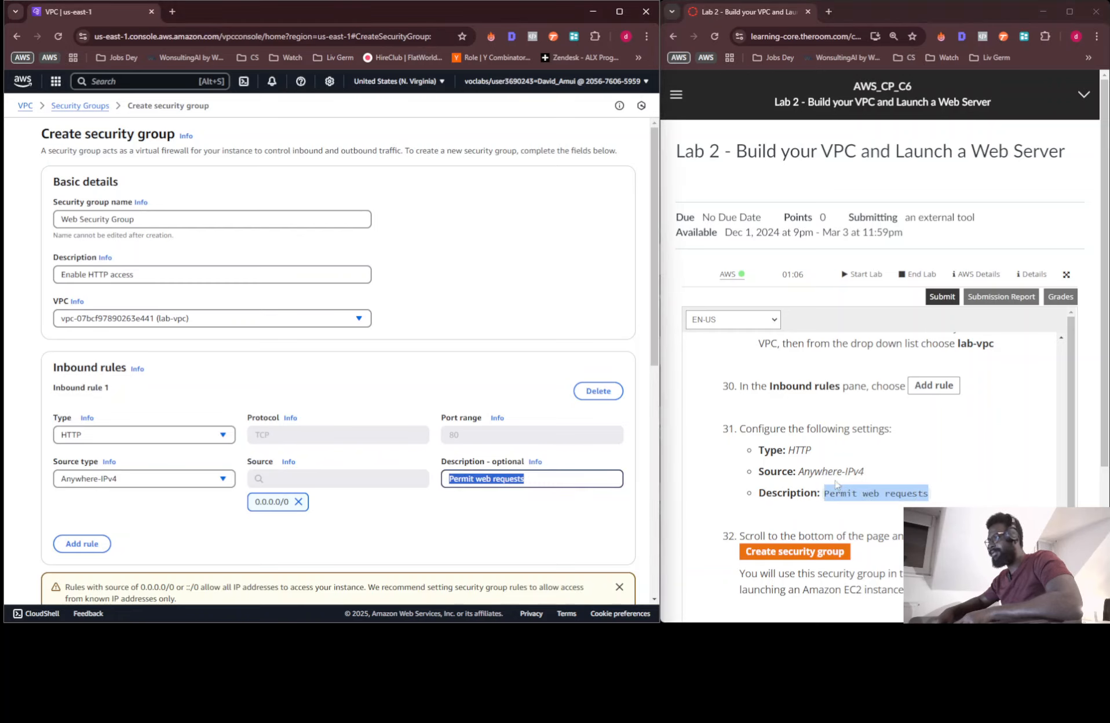
# Review the security group's settings, create the group, and refresh its inbound rules list.
pyautogui.click(860, 463)
pyautogui.scroll(-8, 378, 402)
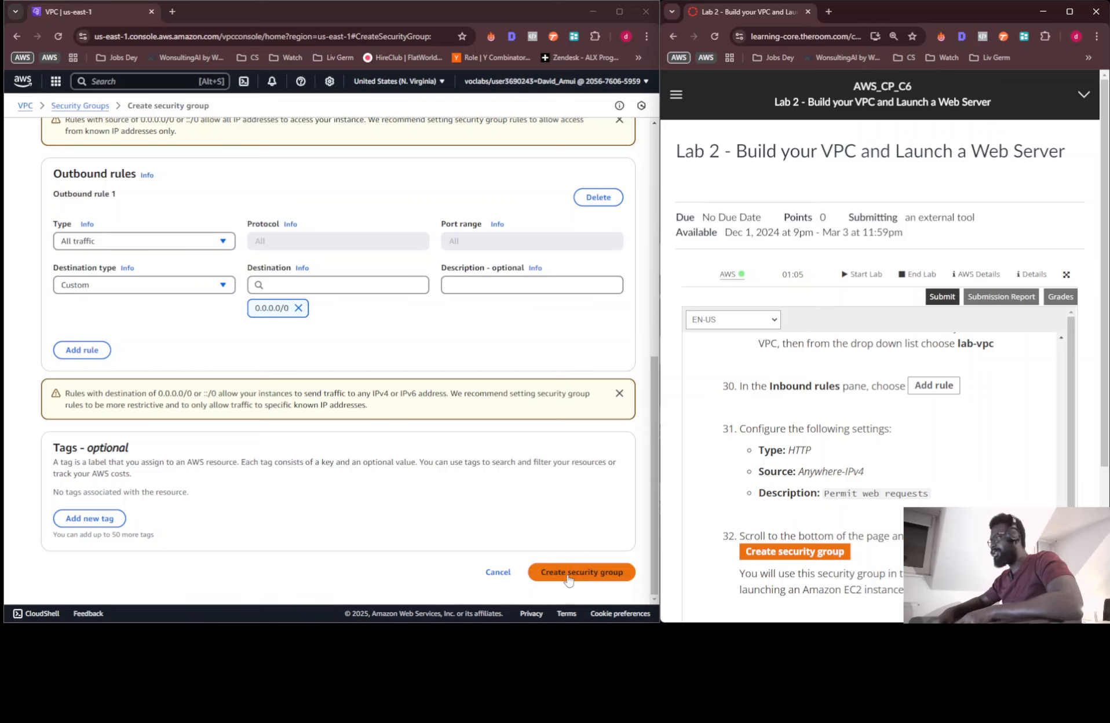
pyautogui.scroll(8, 452, 459)
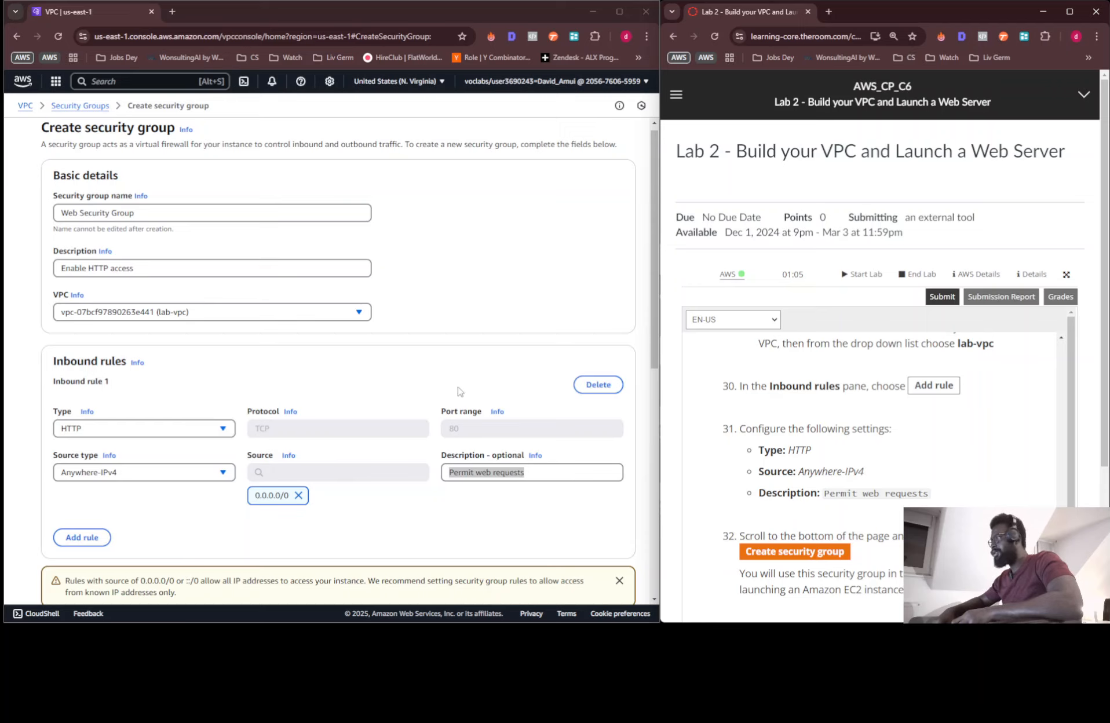
pyautogui.scroll(-8, 567, 413)
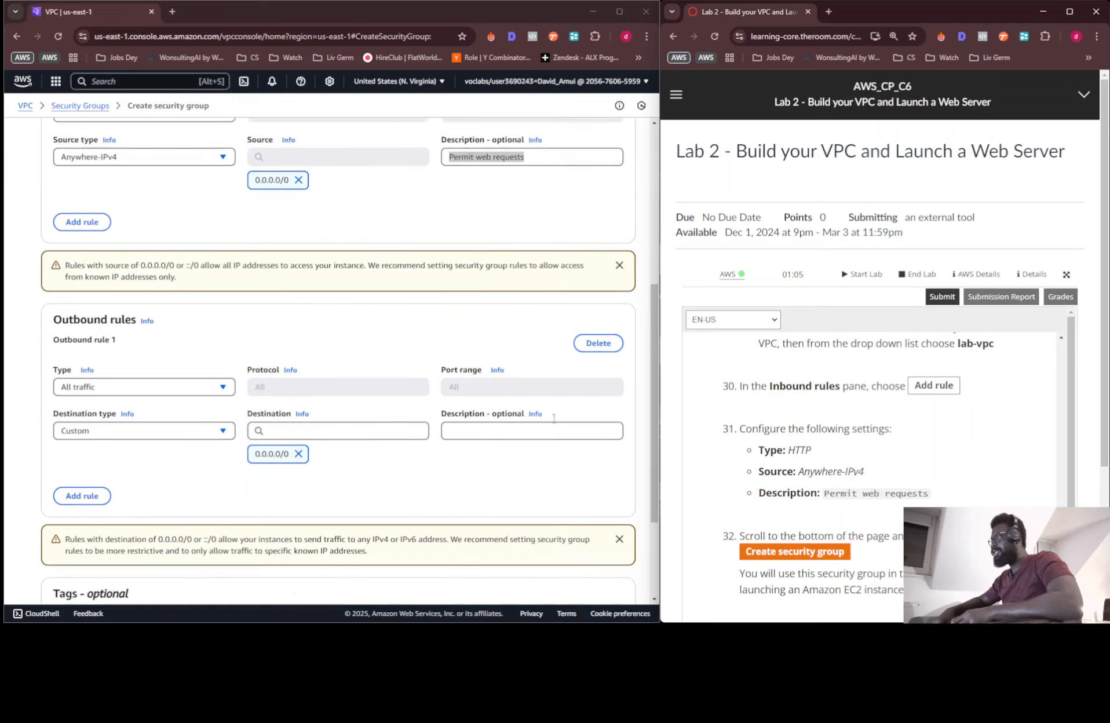
pyautogui.click(567, 572)
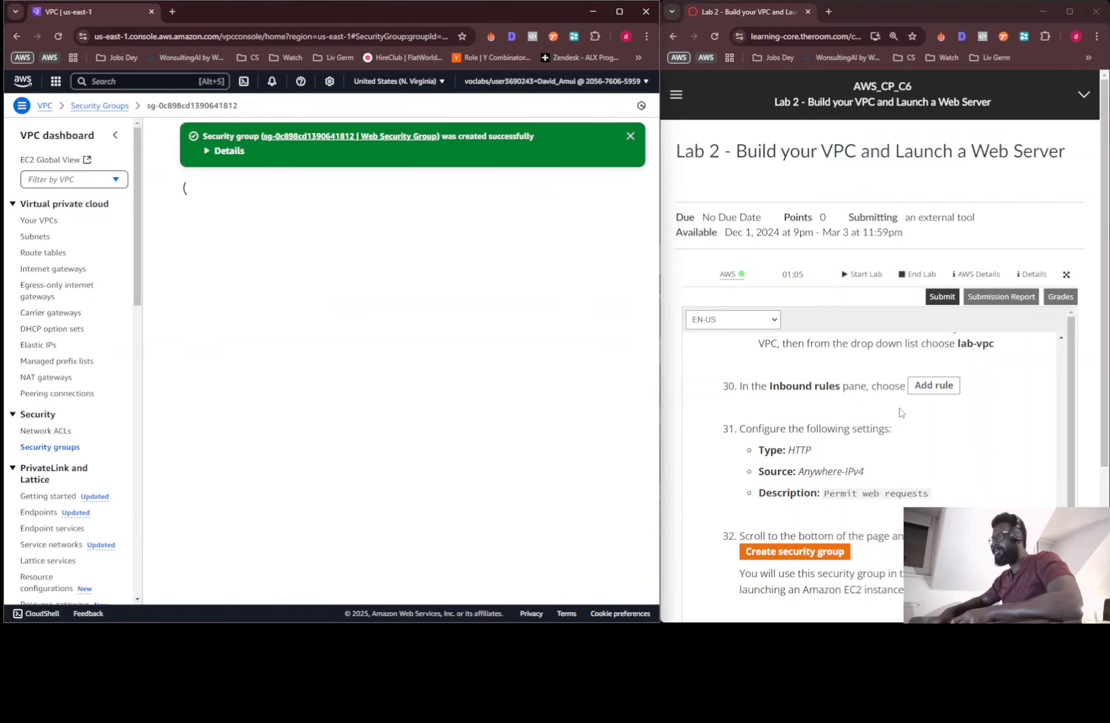
pyautogui.scroll(-4, 893, 416)
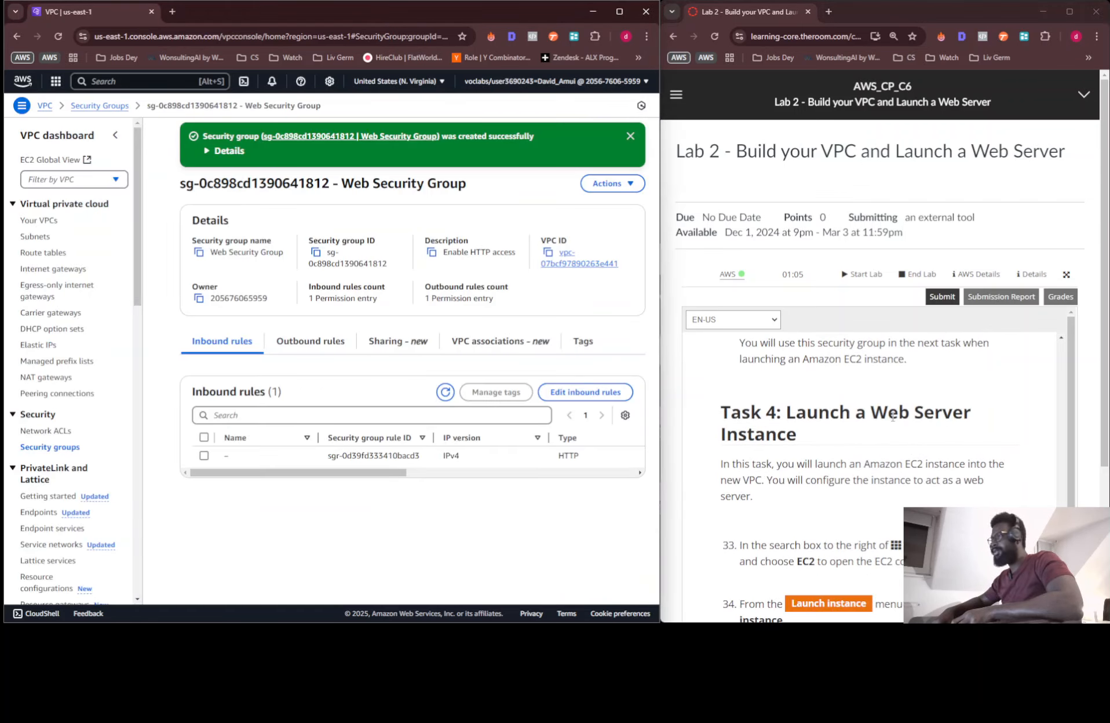
pyautogui.click(445, 395)
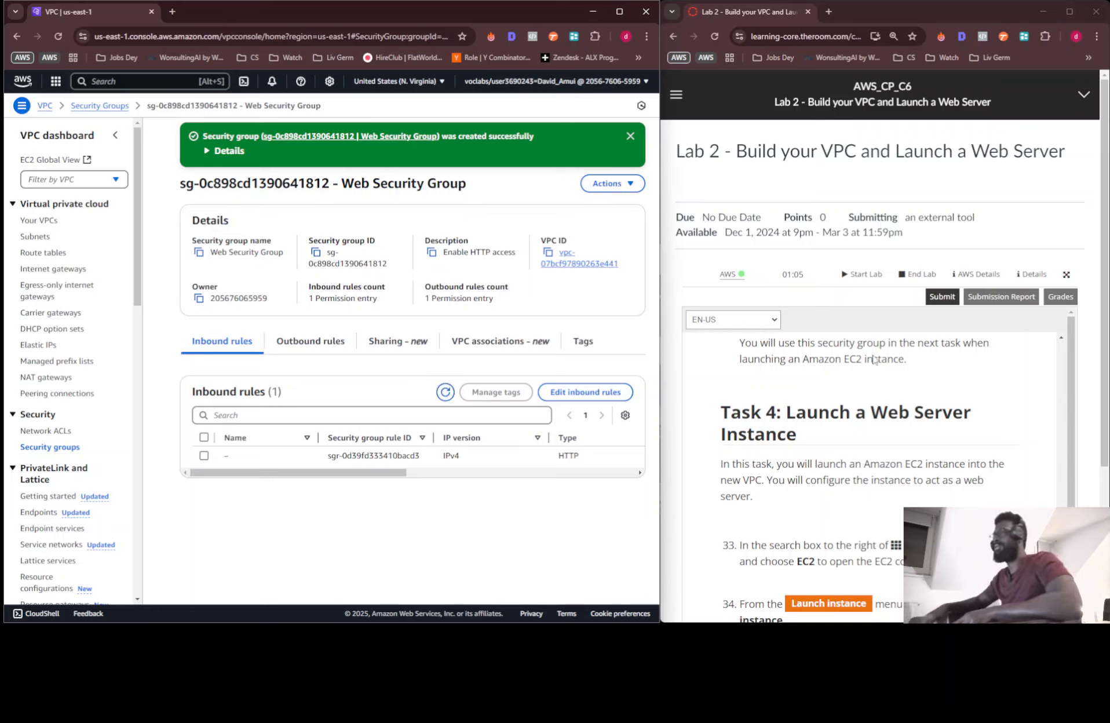
# Read the opening instructions of Task 4 and open the EC2 console as described in lab step 33.
pyautogui.scroll(-3, 835, 377)
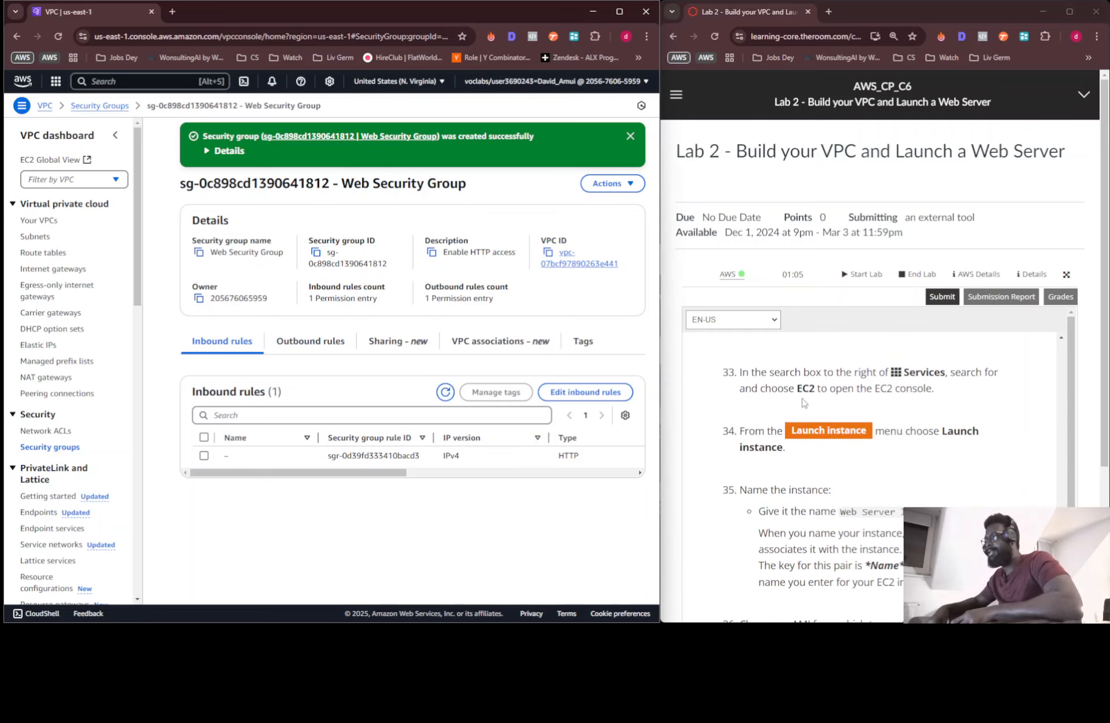
pyautogui.scroll(2, 804, 403)
pyautogui.scroll(-3, 893, 223)
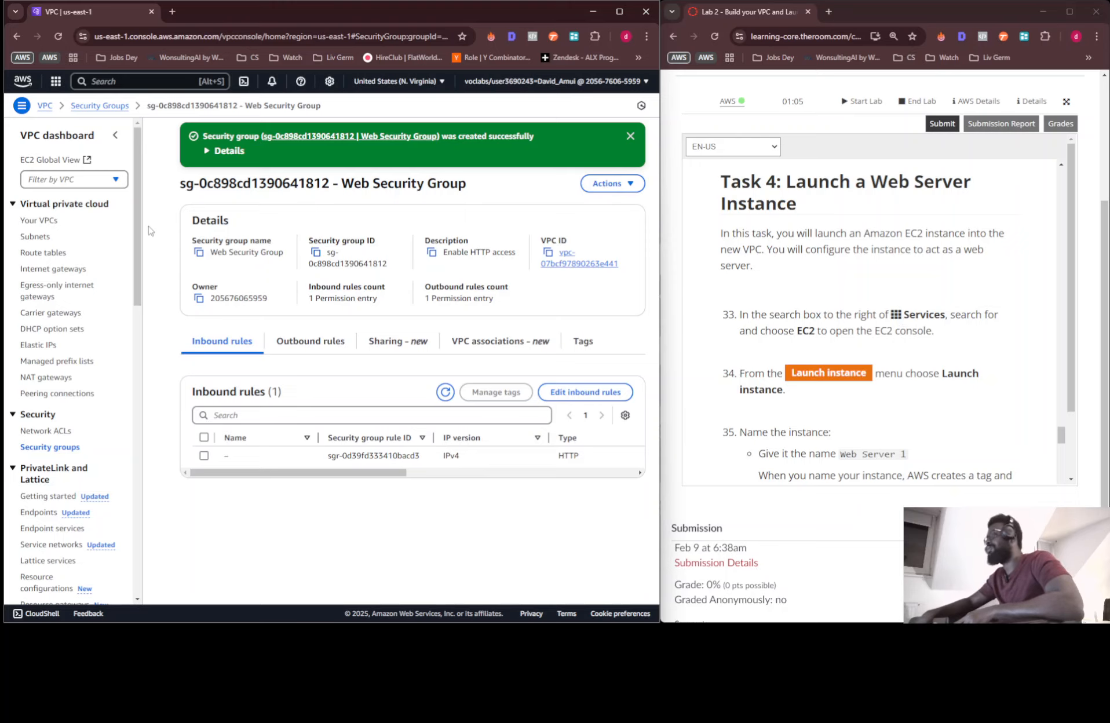
pyautogui.click(171, 82)
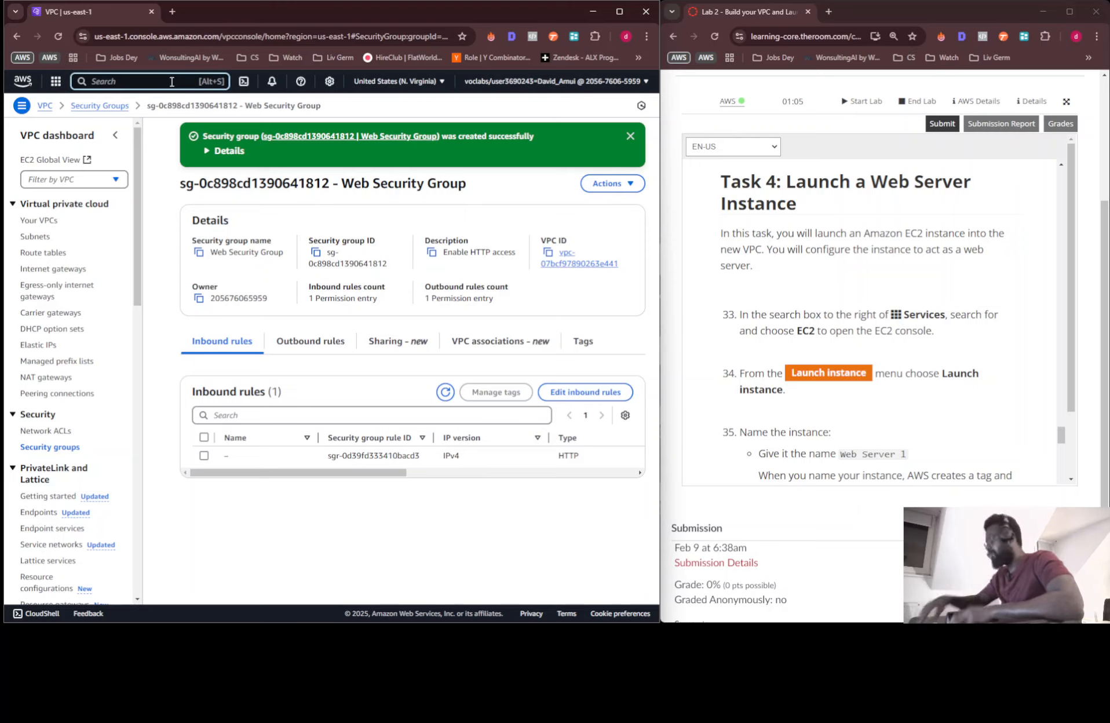
pyautogui.write('ec2')
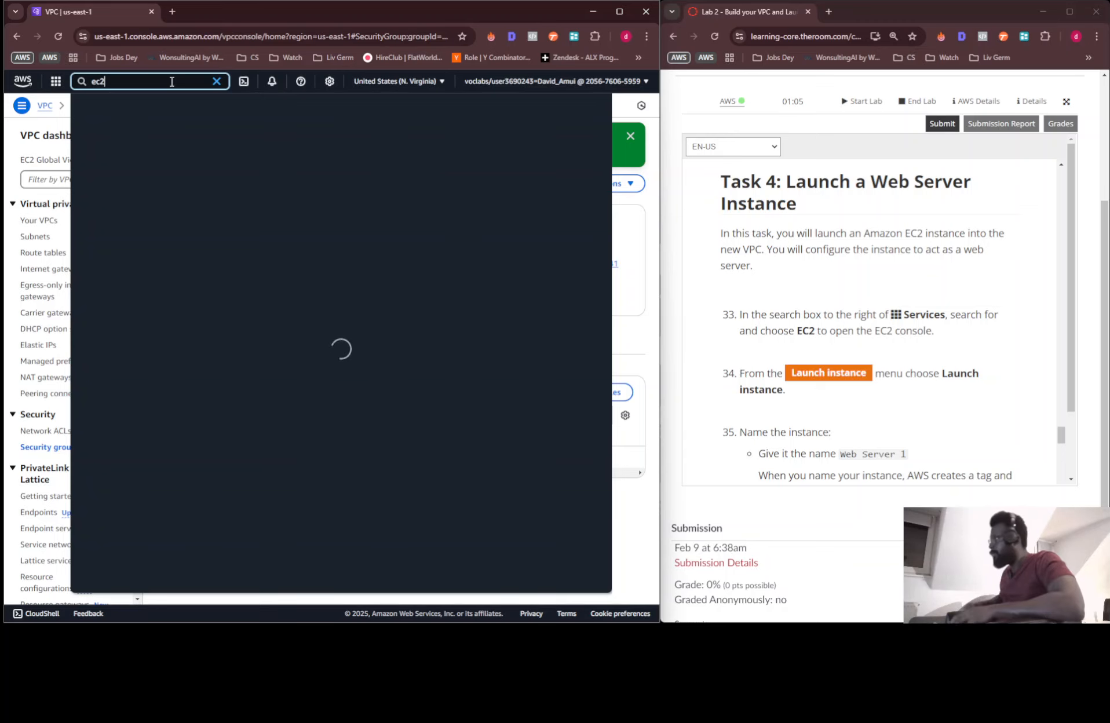
pyautogui.click(251, 145)
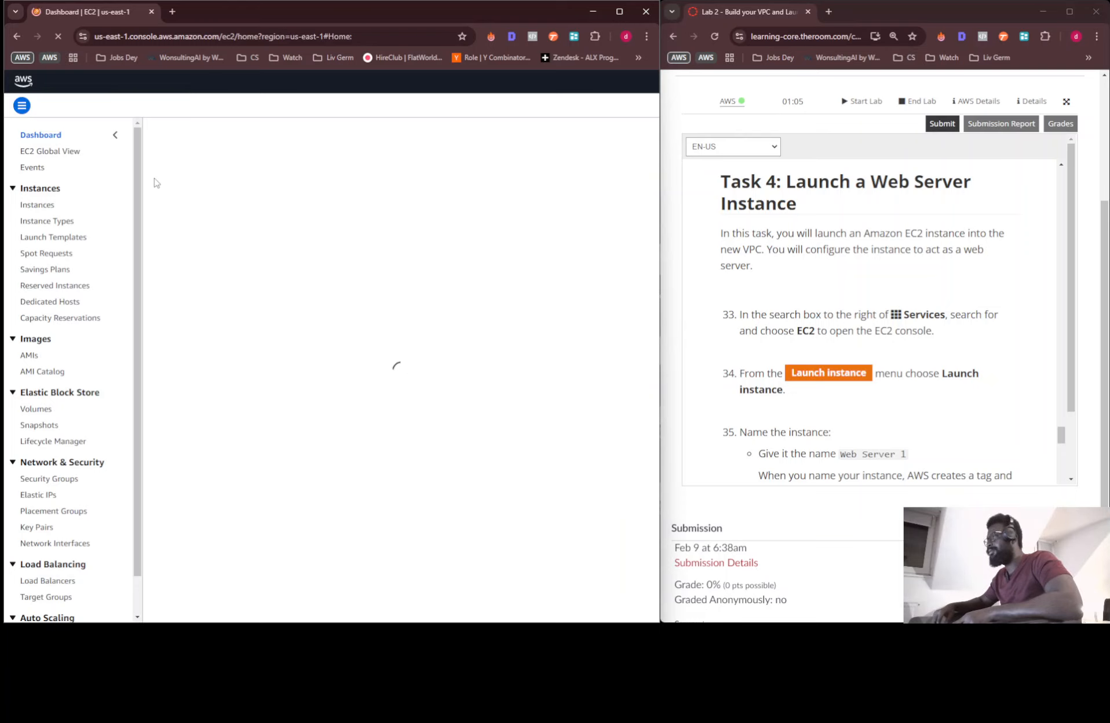
# Start launching a new instance from the EC2 Instances page and name it Web Server 1.
pyautogui.click(26, 207)
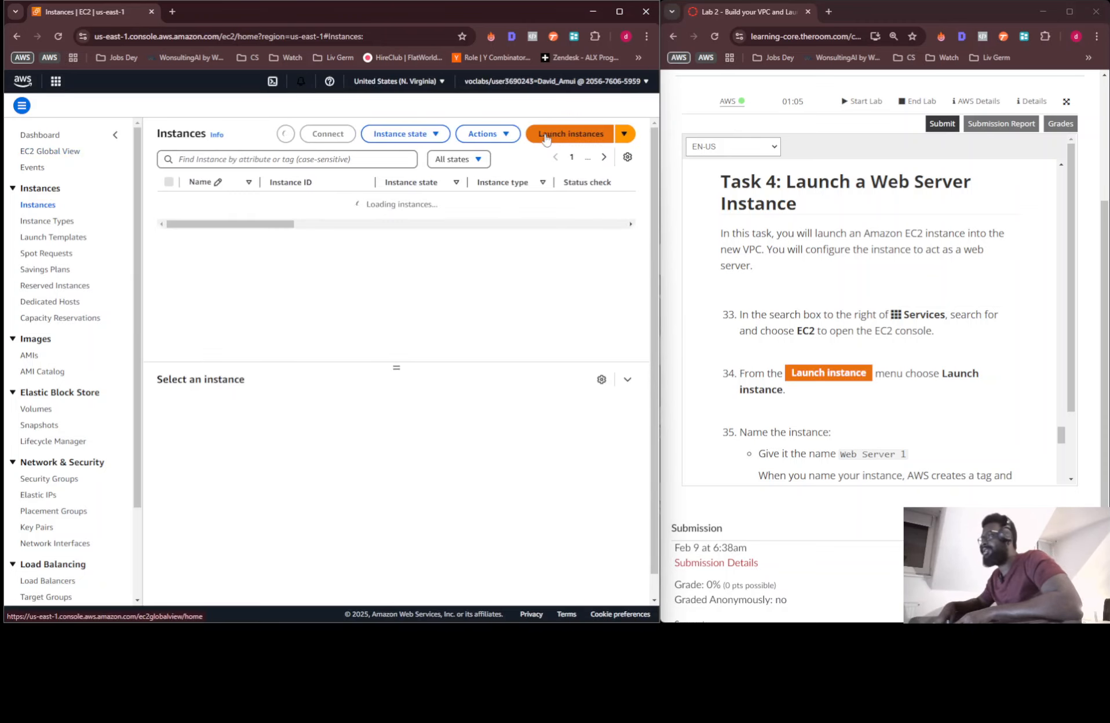
pyautogui.click(544, 140)
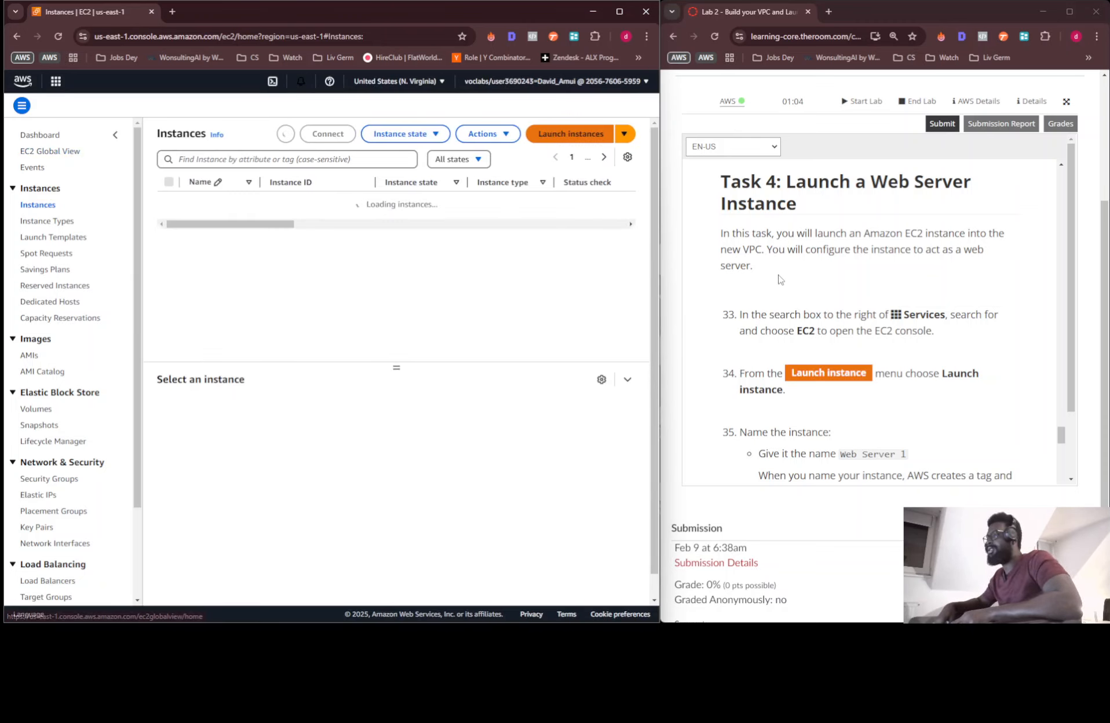
pyautogui.scroll(-4, 813, 244)
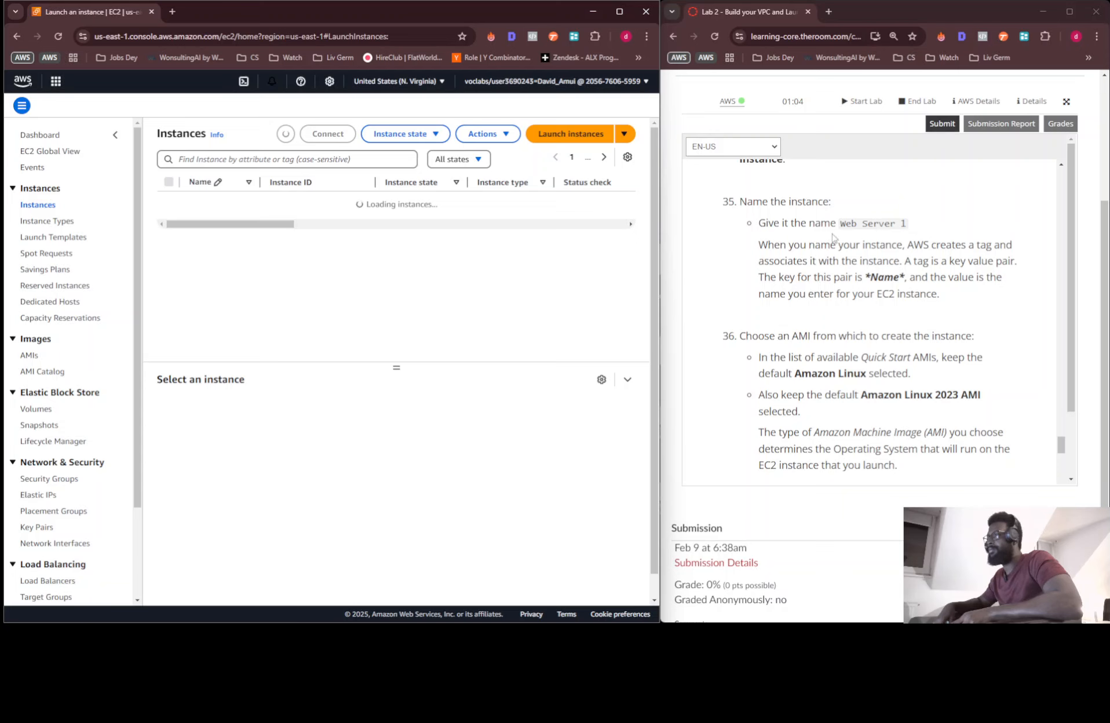
pyautogui.moveTo(841, 226); pyautogui.dragTo(275, 218)
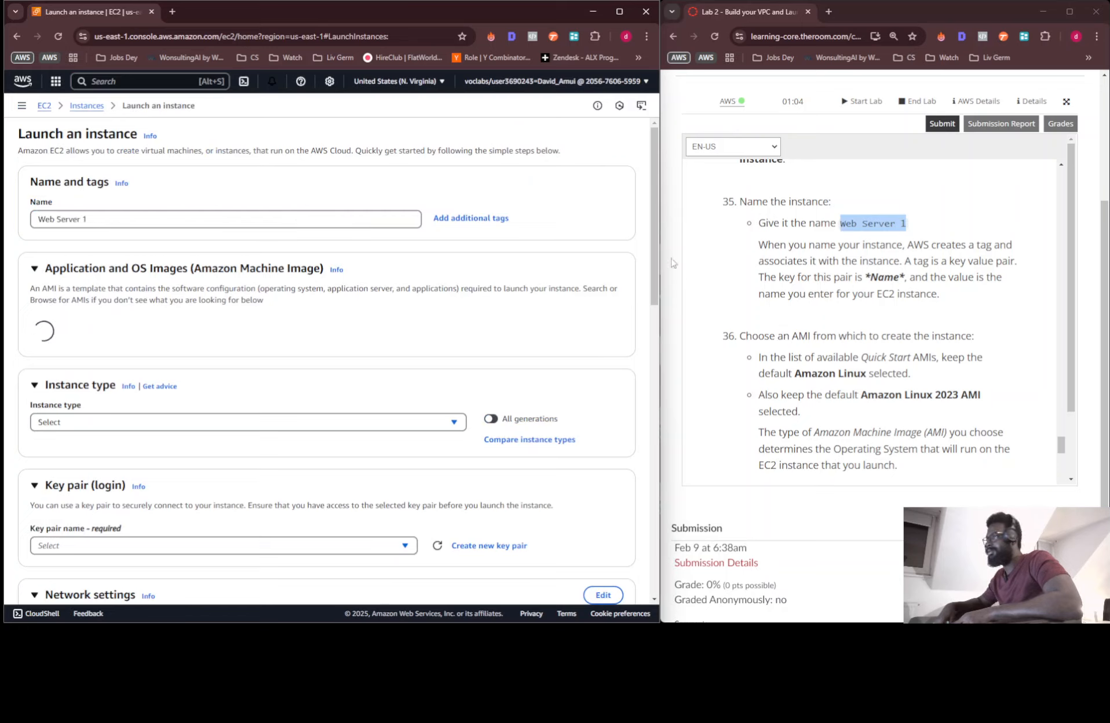
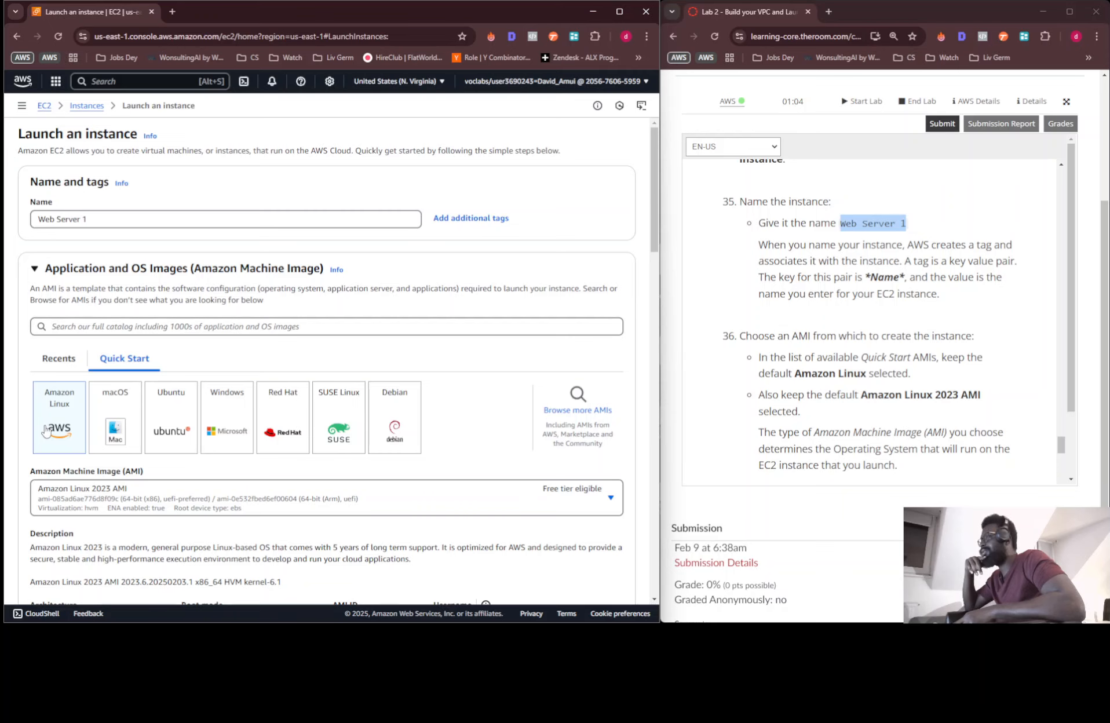
# Look through the available Amazon Machine Images, keeping Amazon Linux 2023 AMI selected.
pyautogui.scroll(-4, 46, 430)
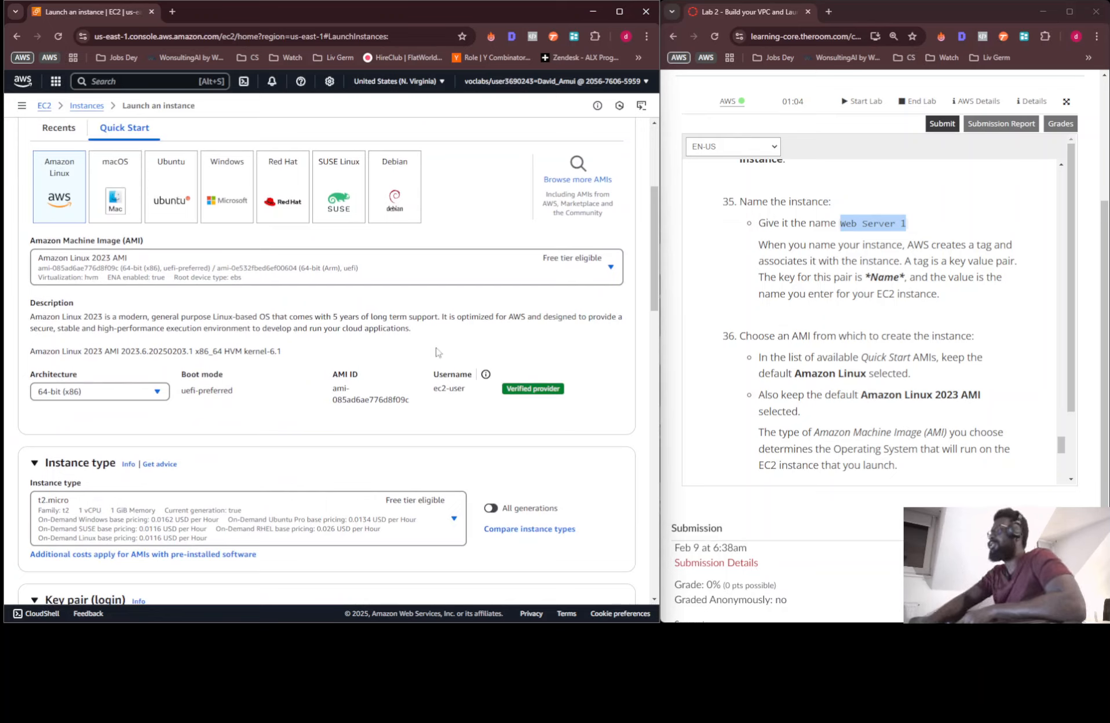
pyautogui.click(146, 279)
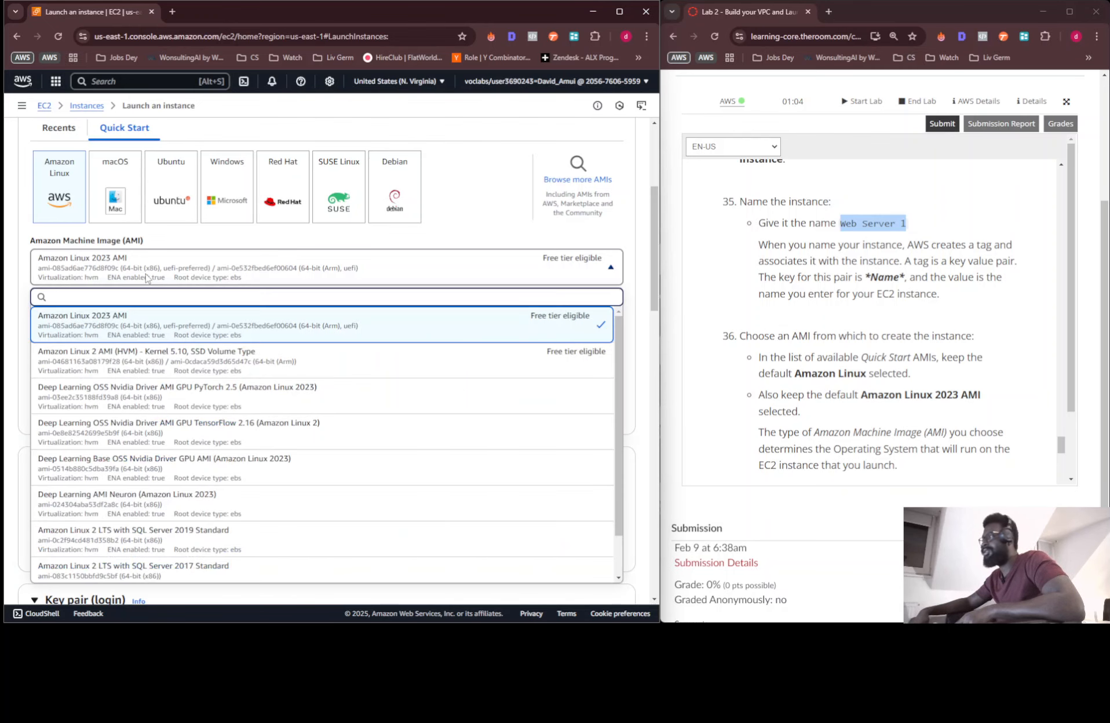
pyautogui.click(146, 278)
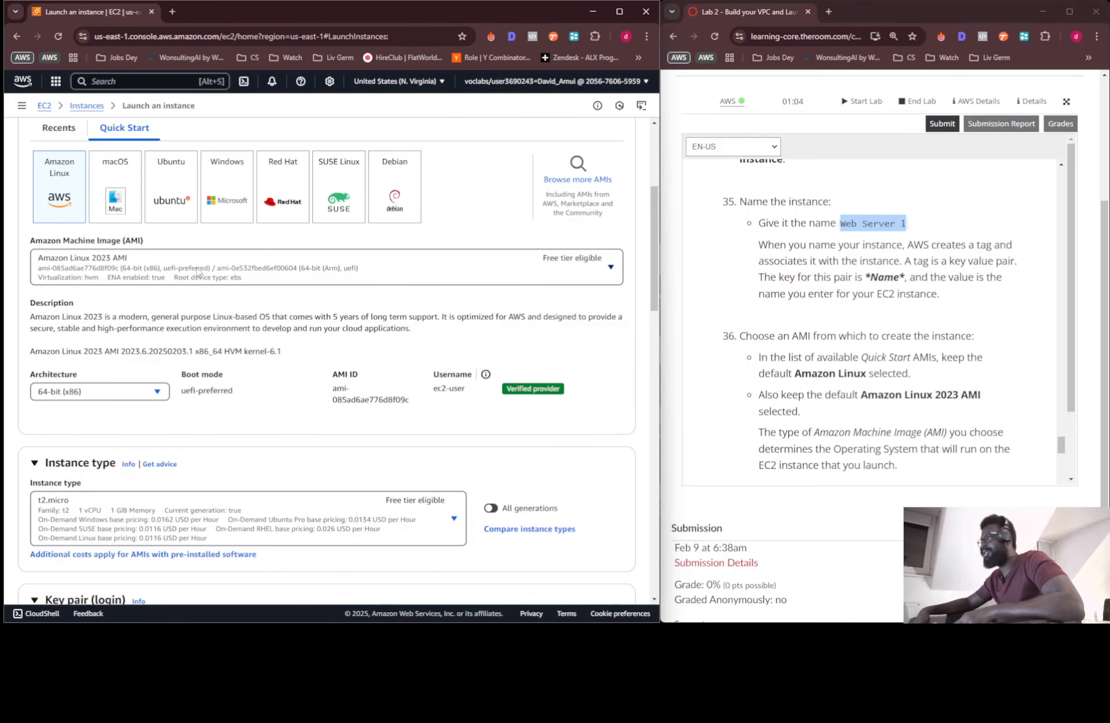
# Read lab steps 37 and 38 and examine the available instance types, keeping t2.micro selected.
pyautogui.scroll(-2, 843, 335)
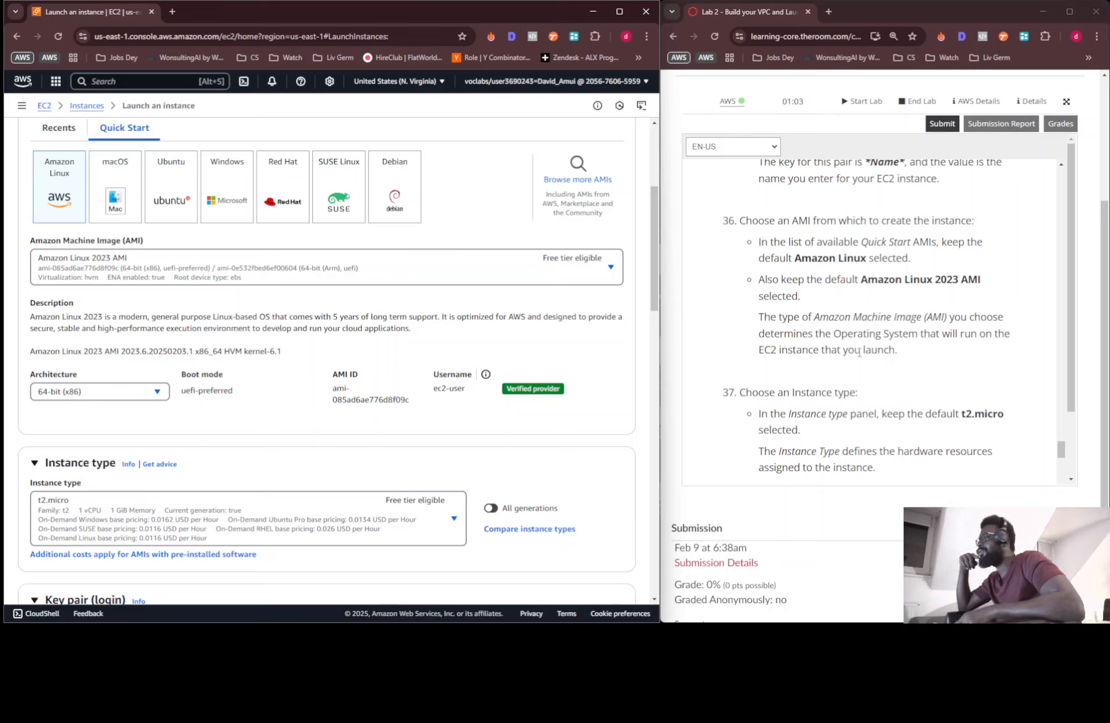
pyautogui.scroll(-3, 789, 347)
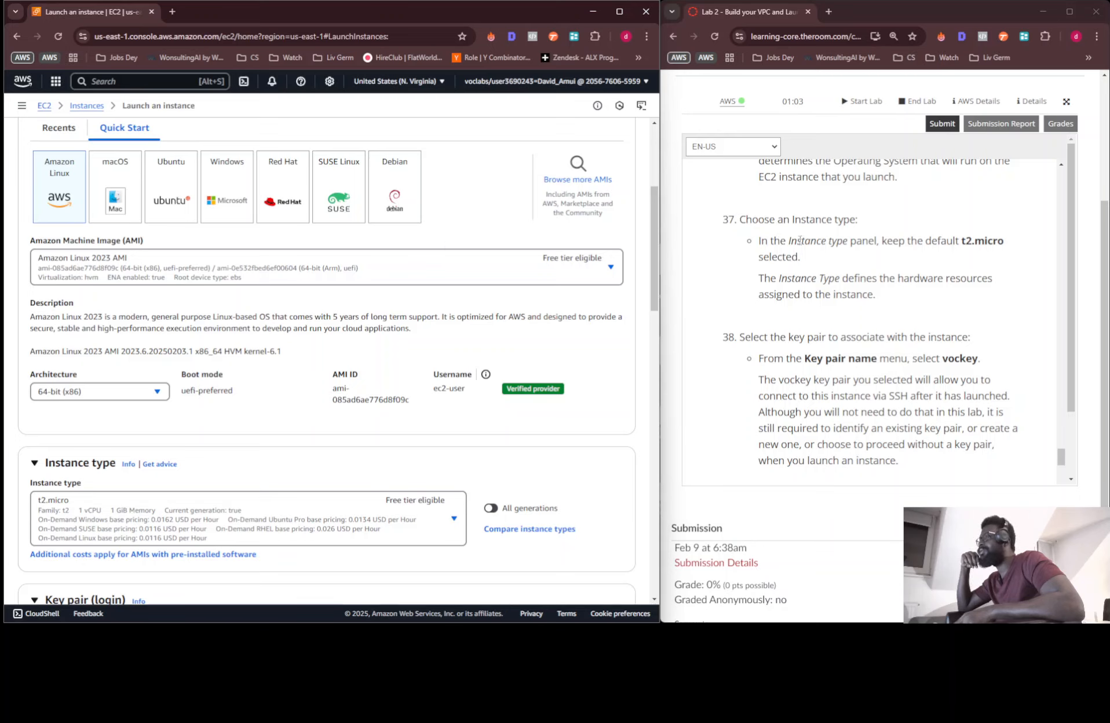
pyautogui.scroll(-3, 165, 307)
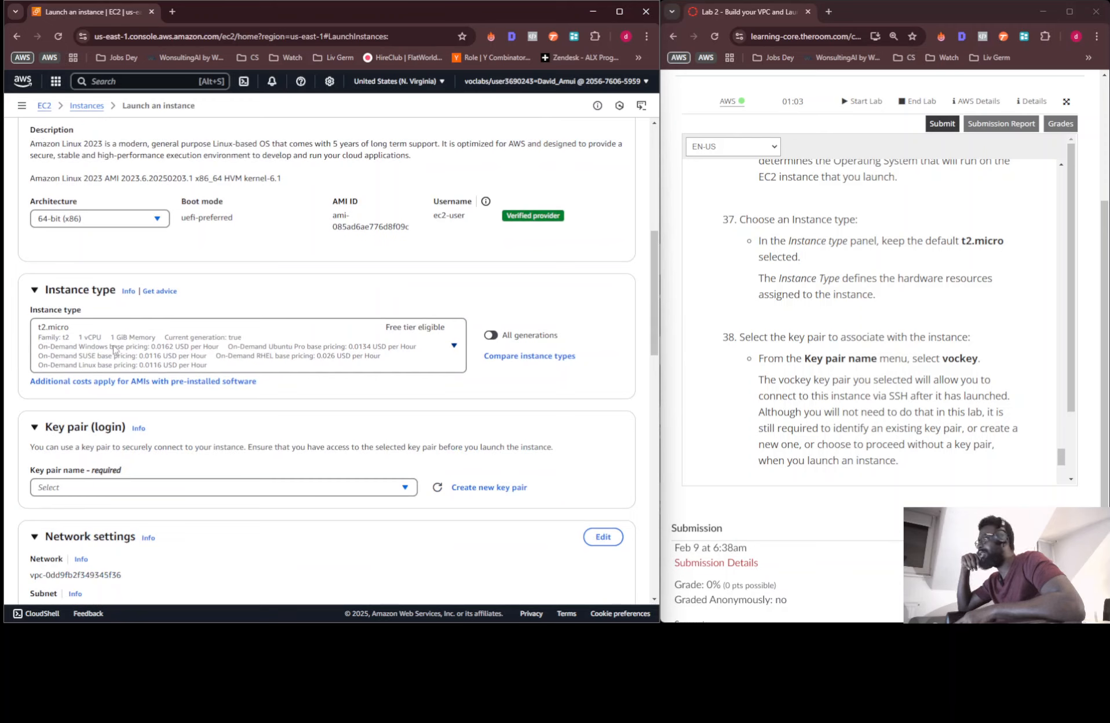
pyautogui.click(457, 364)
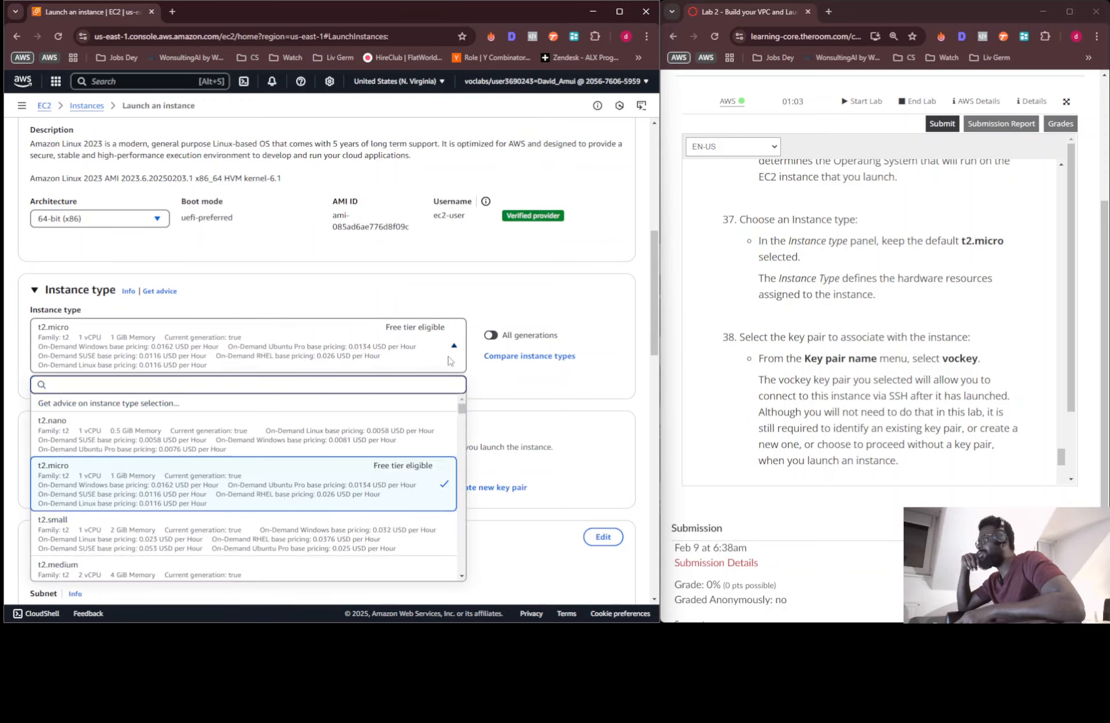
pyautogui.click(442, 359)
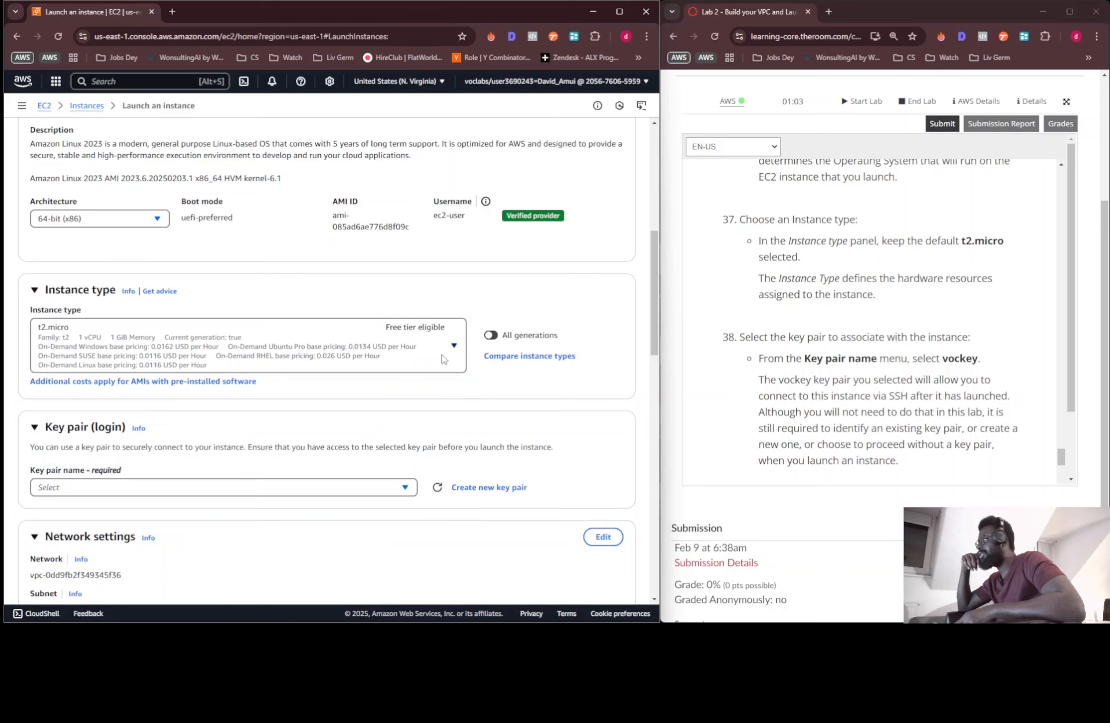
pyautogui.click(442, 356)
pyautogui.click(440, 353)
pyautogui.click(173, 352)
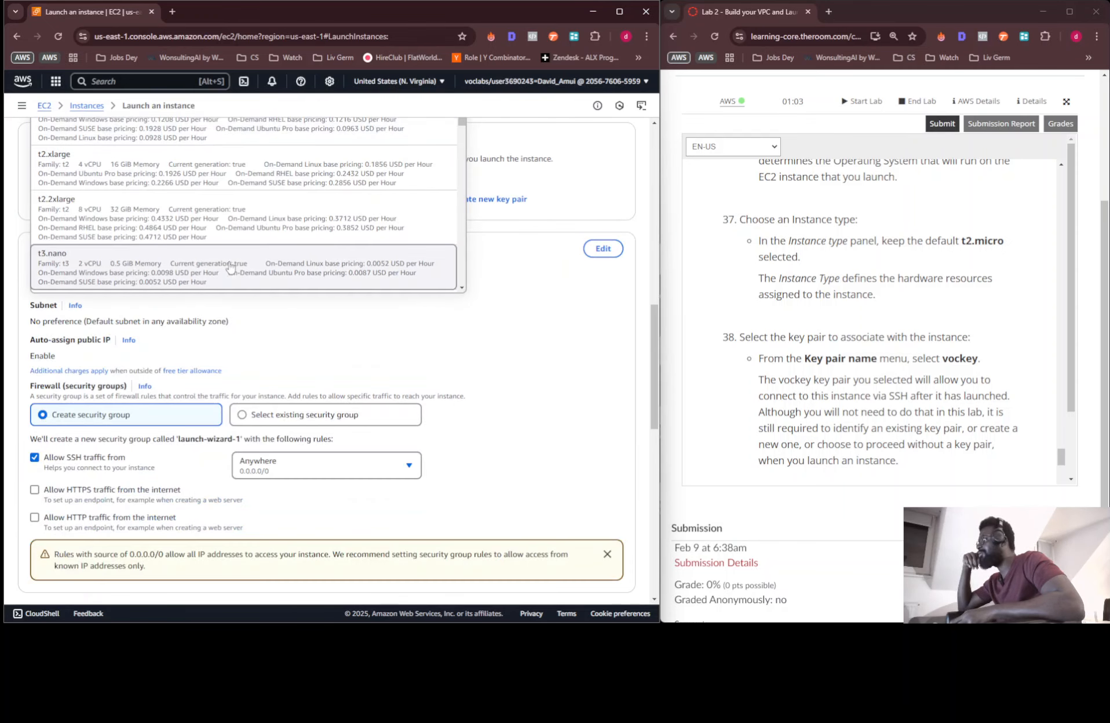
pyautogui.scroll(10, 229, 266)
pyautogui.click(533, 344)
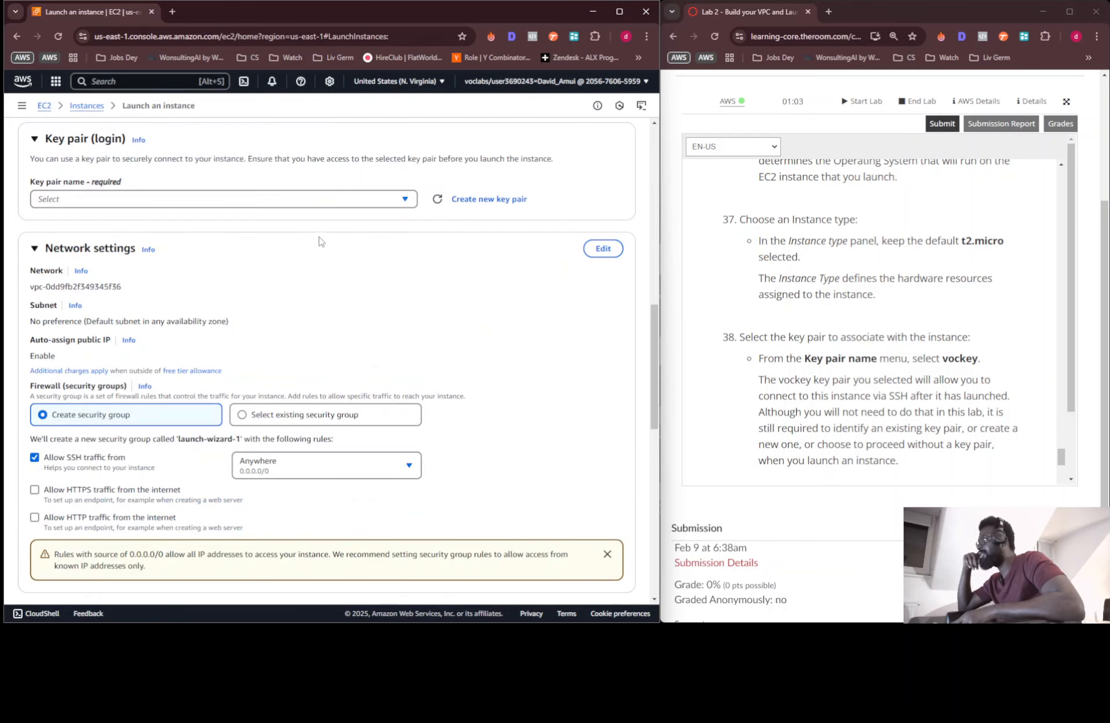
pyautogui.scroll(2, 318, 242)
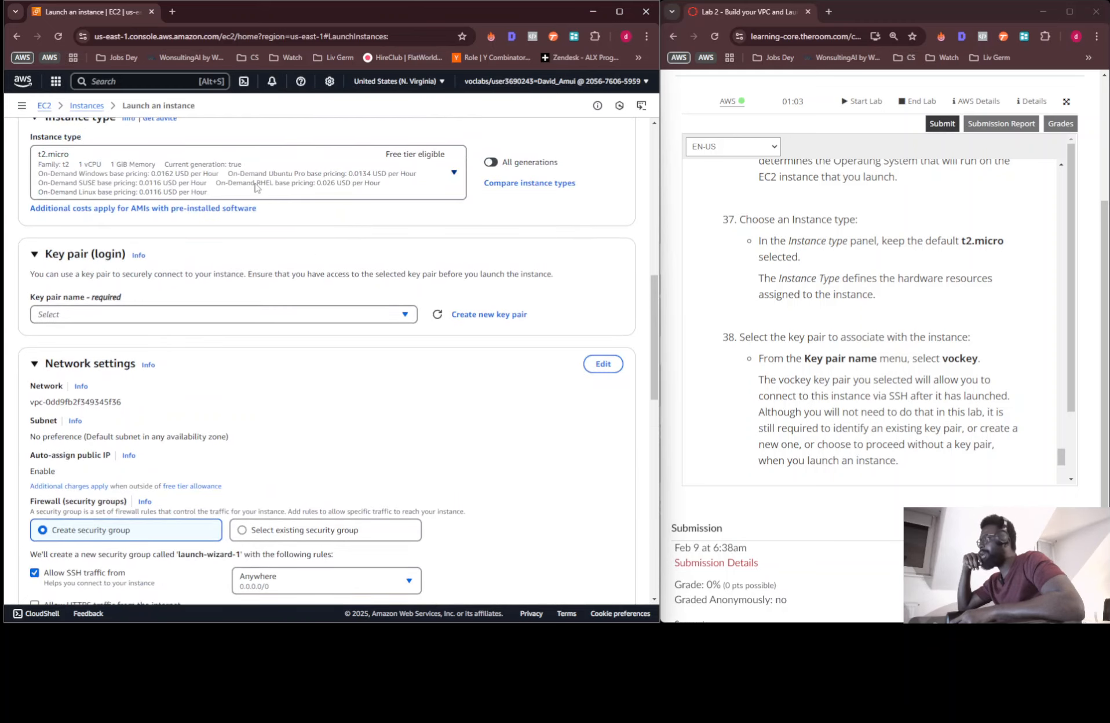
pyautogui.scroll(1, 256, 187)
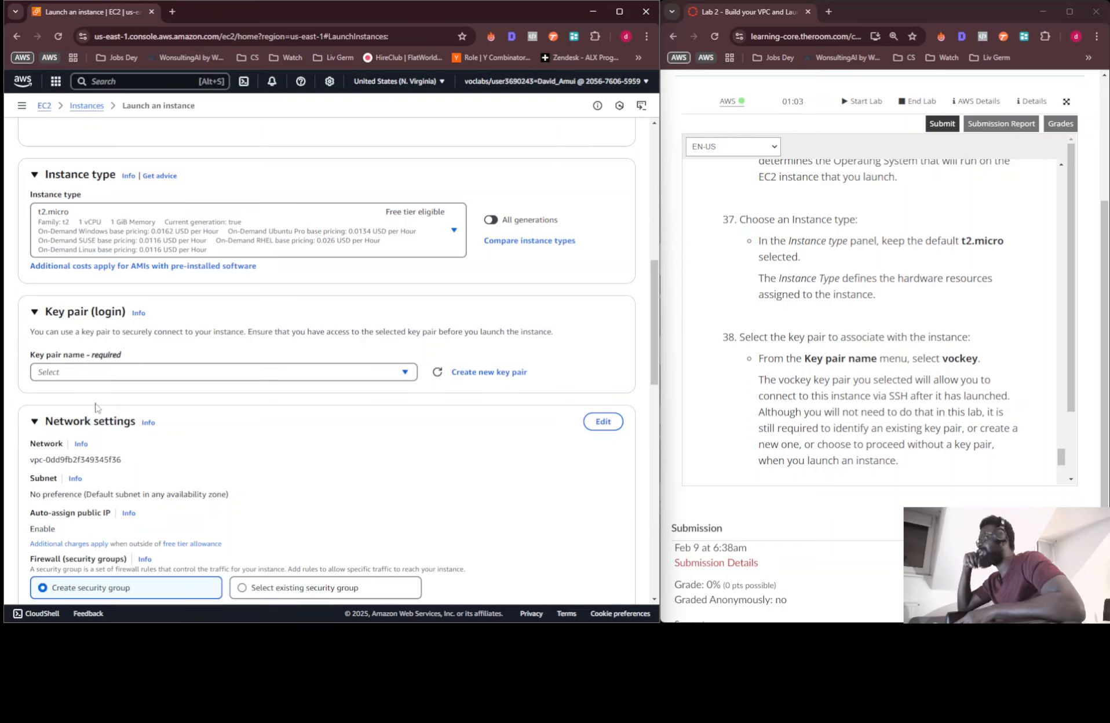
# Select the vockey key pair for the instance and read the network configuration instructions in lab step 39.
pyautogui.click(91, 376)
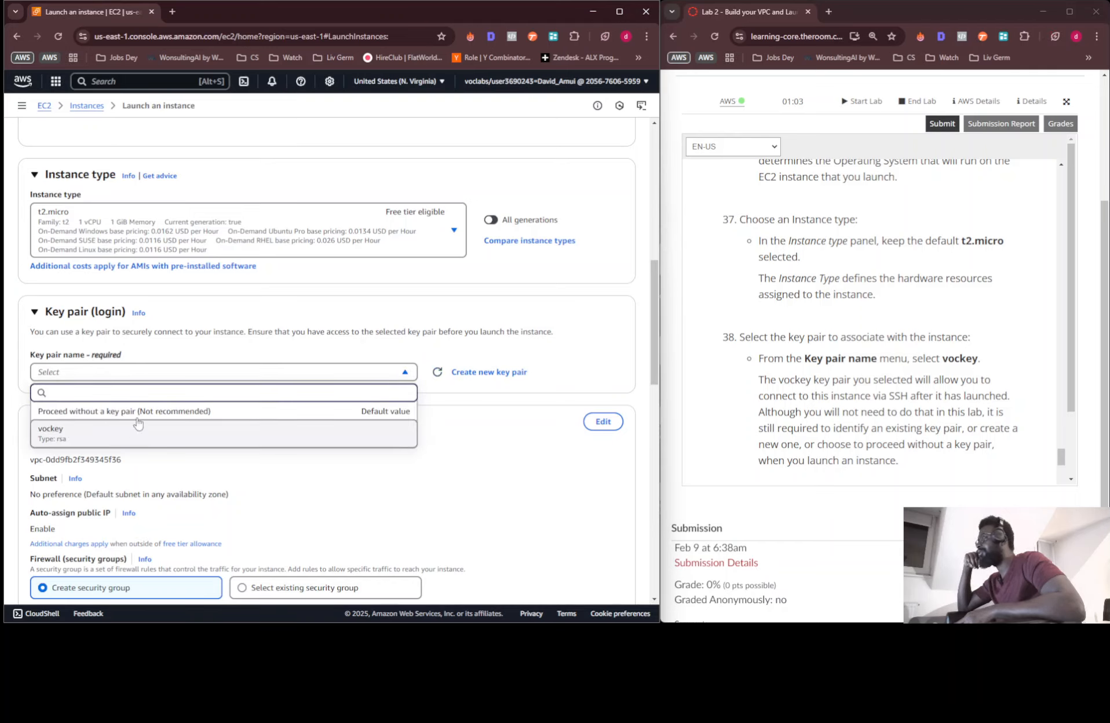
pyautogui.click(135, 423)
pyautogui.scroll(-3, 898, 395)
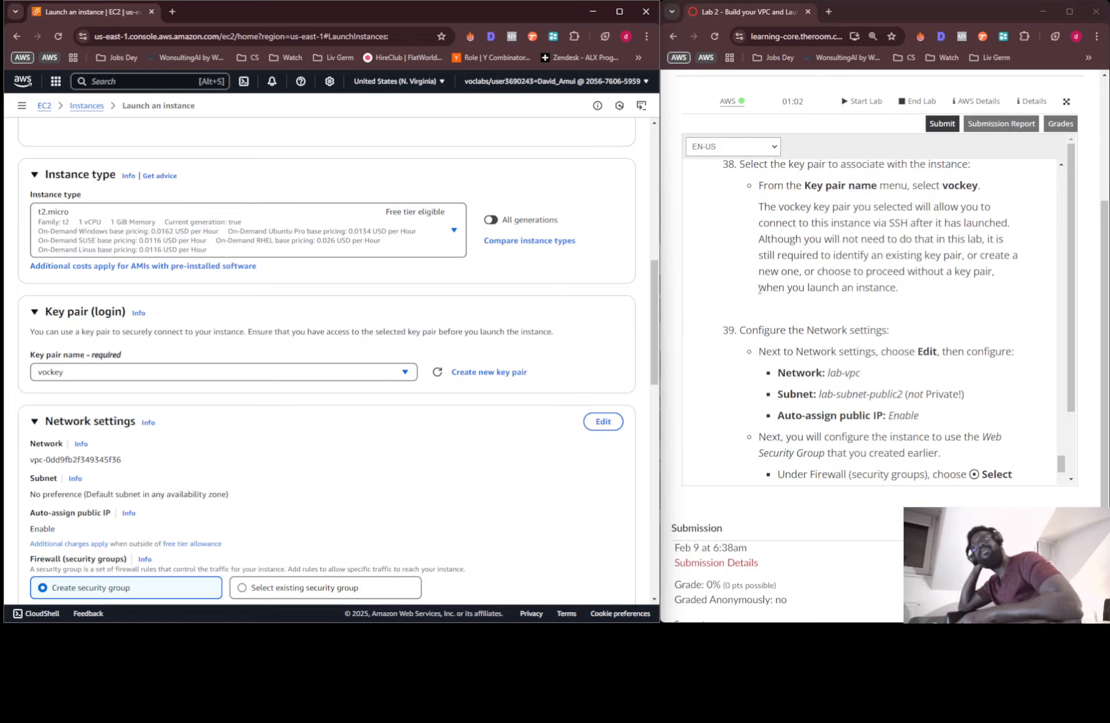
pyautogui.scroll(-3, 828, 300)
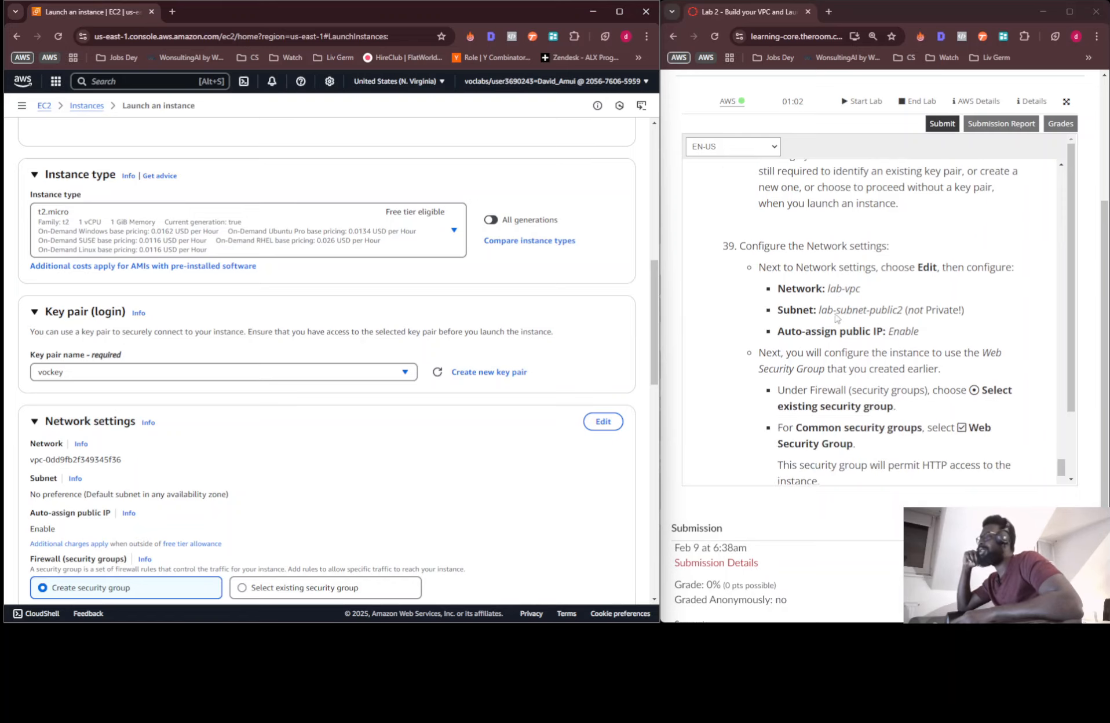
pyautogui.scroll(1, 828, 300)
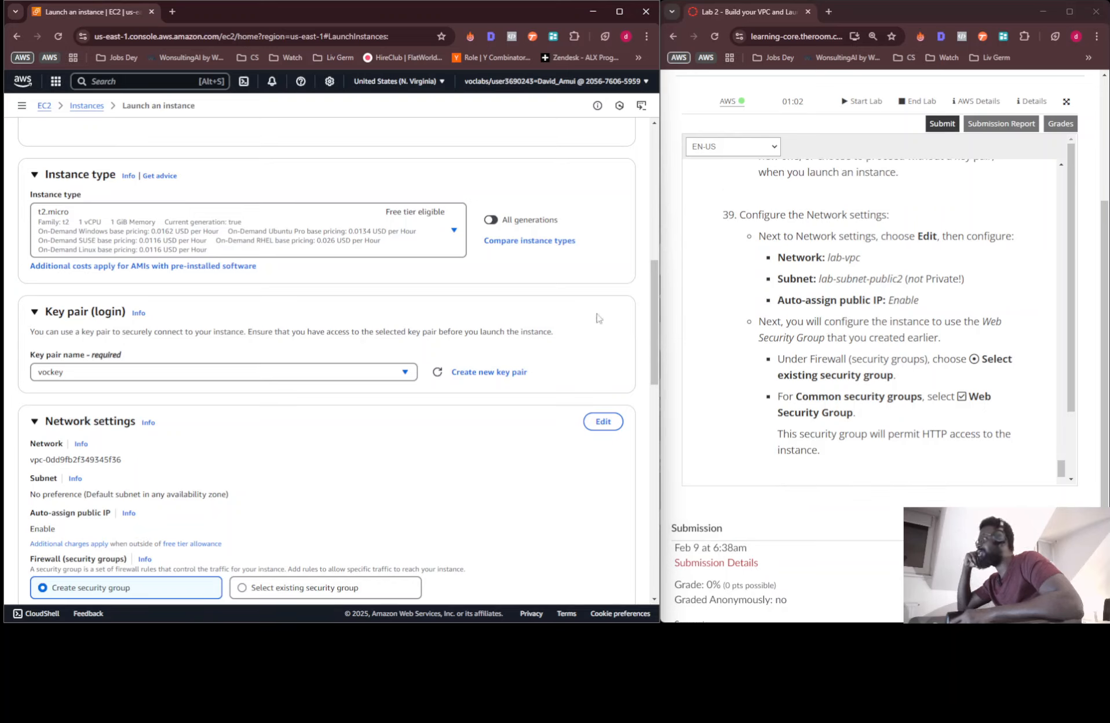
# Edit the network settings to use the lab-vpc VPC and the lab-subnet-public2 subnet.
pyautogui.scroll(-2, 310, 328)
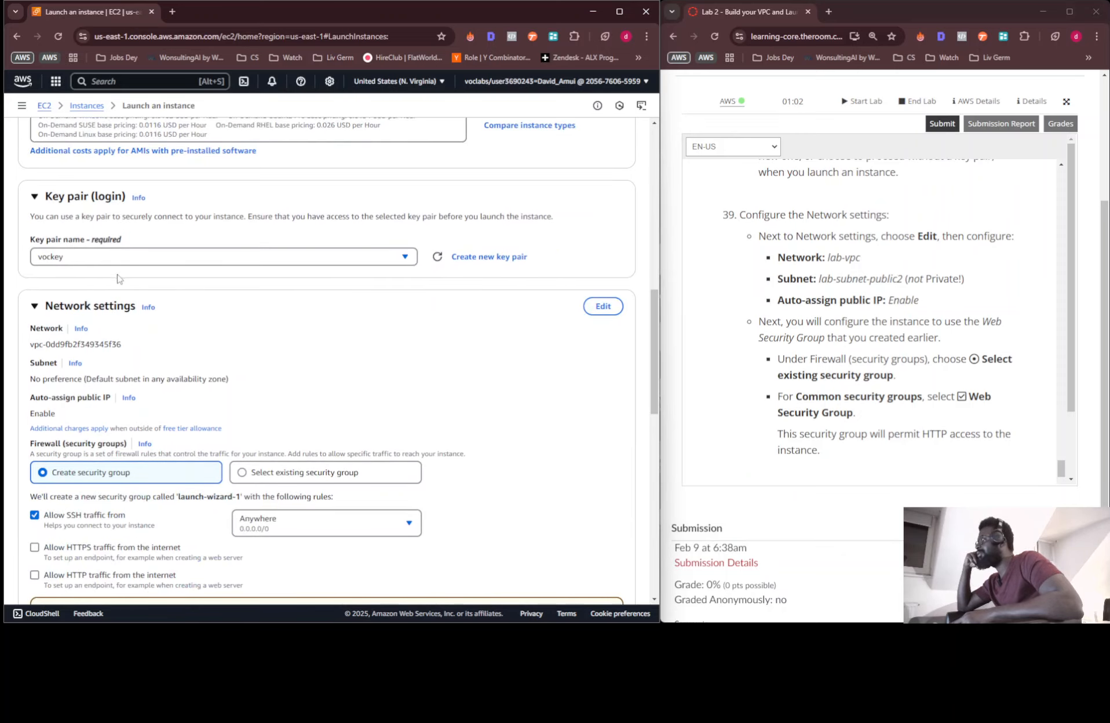
pyautogui.click(603, 306)
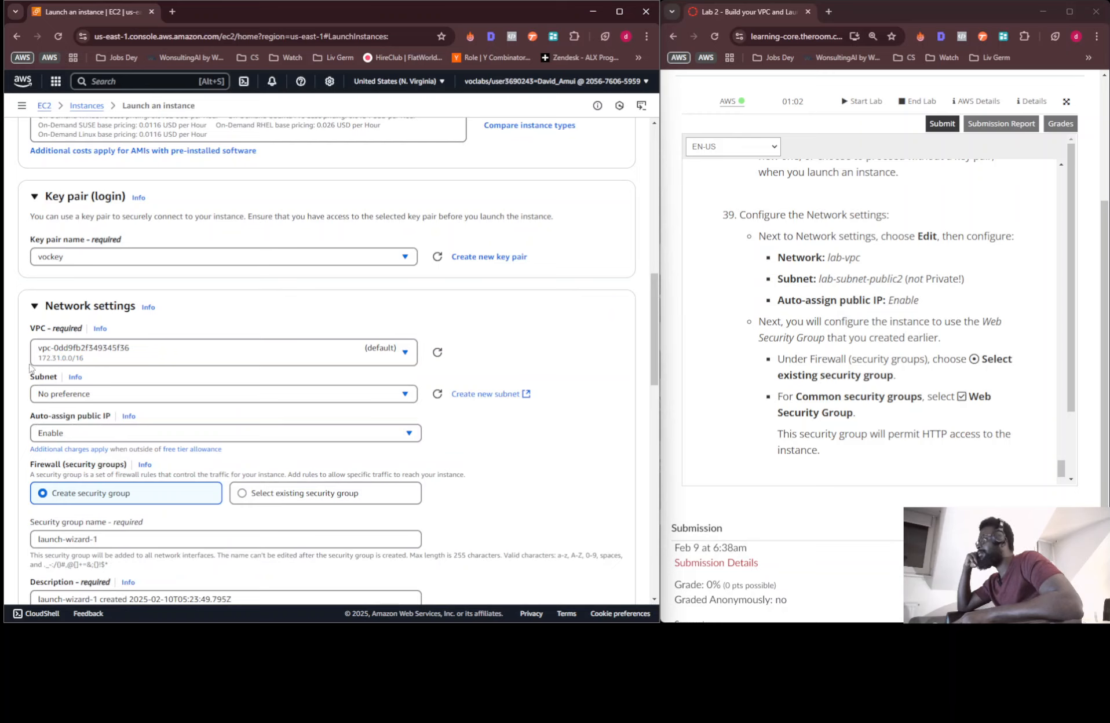
pyautogui.click(122, 359)
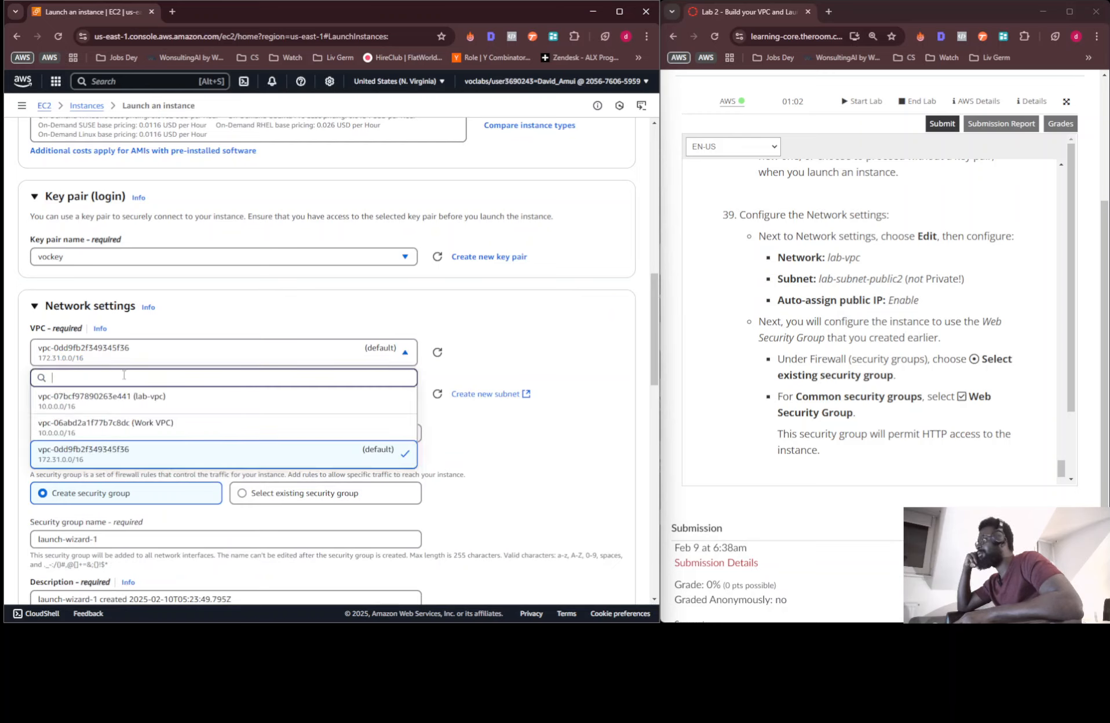
pyautogui.click(119, 409)
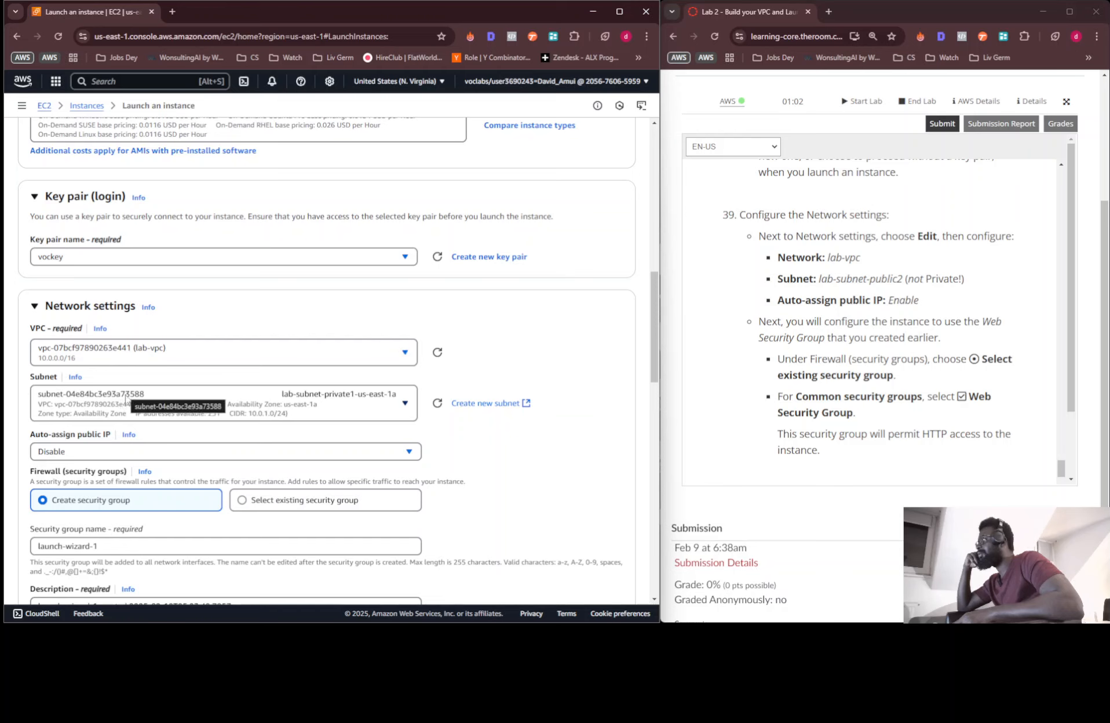
pyautogui.click(92, 409)
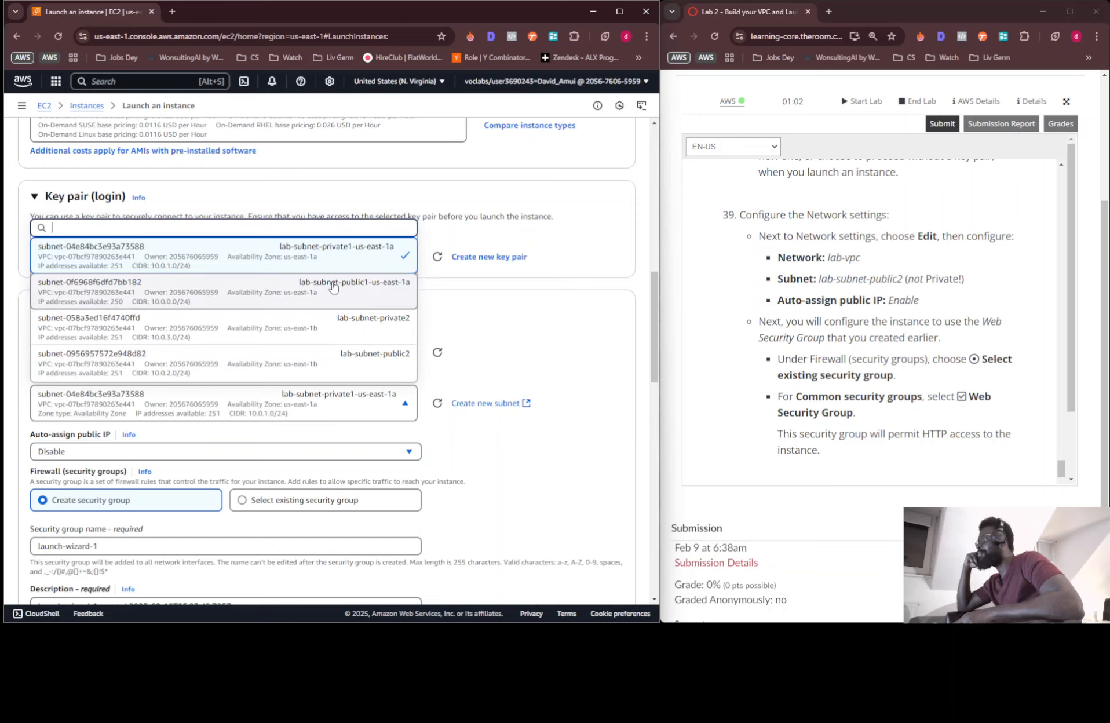
pyautogui.click(288, 369)
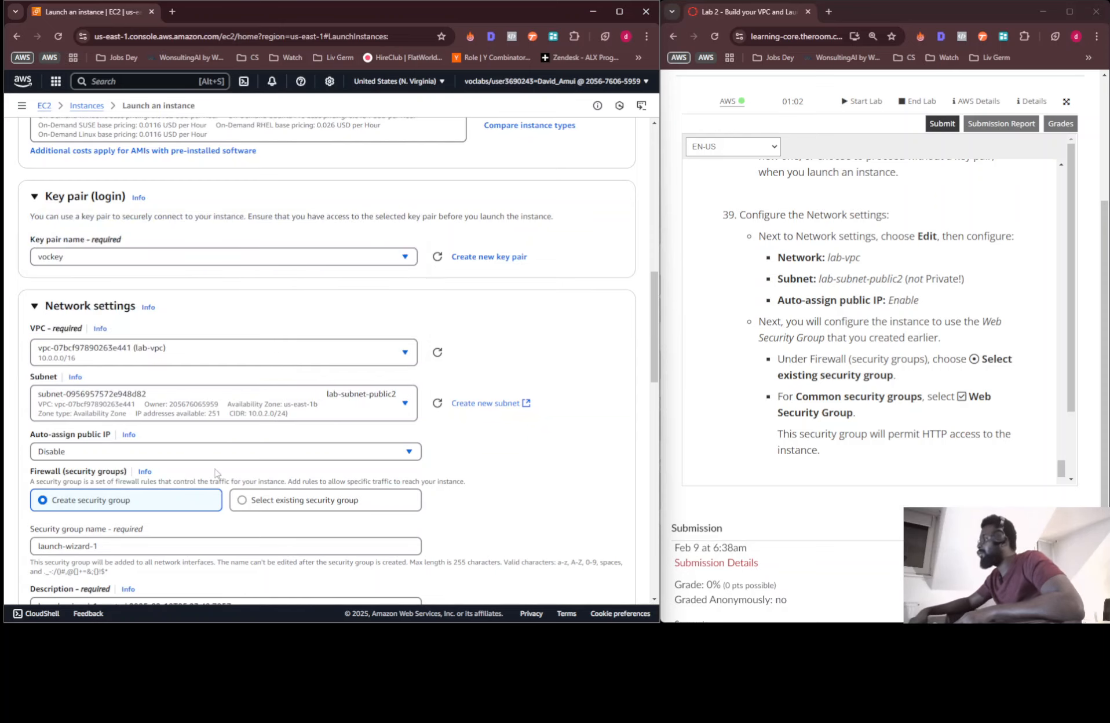
# Enable automatic public IP assignment for the instance in the network settings.
pyautogui.scroll(-1, 220, 412)
pyautogui.scroll(-2, 220, 411)
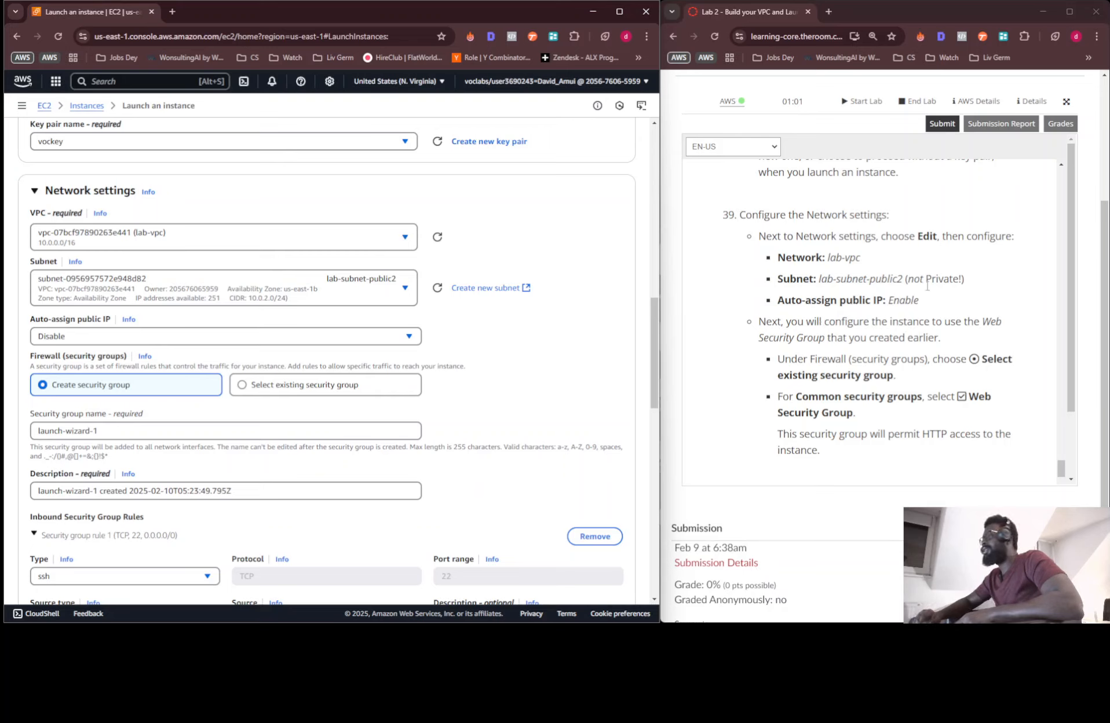
pyautogui.click(87, 336)
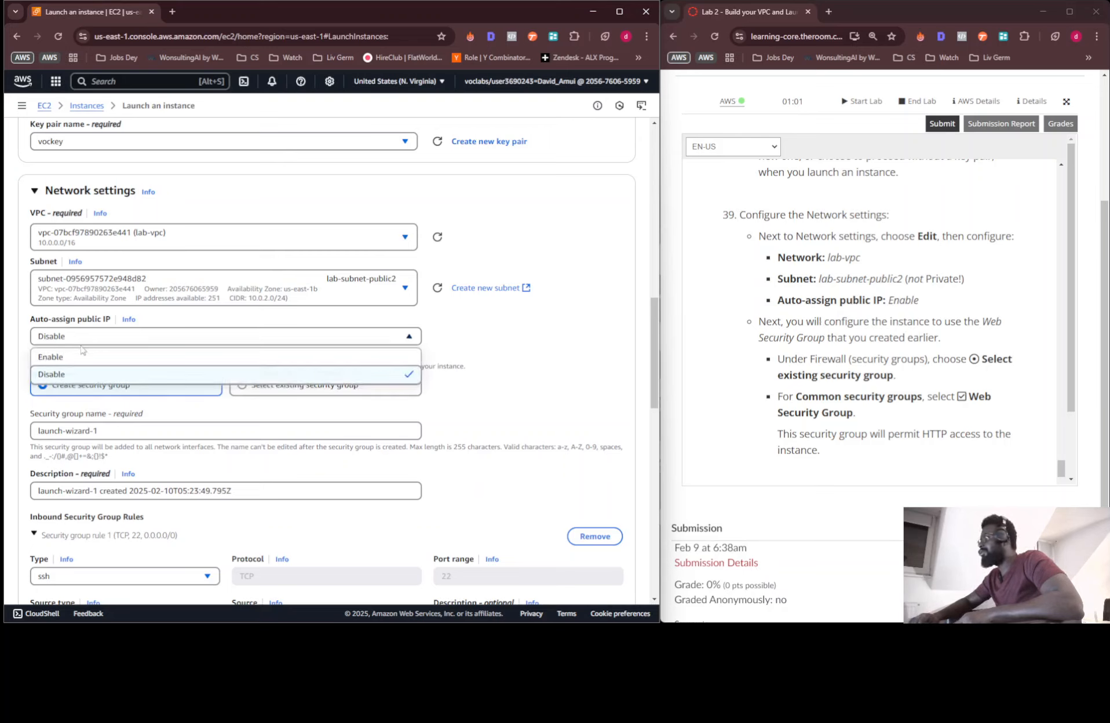
pyautogui.click(77, 357)
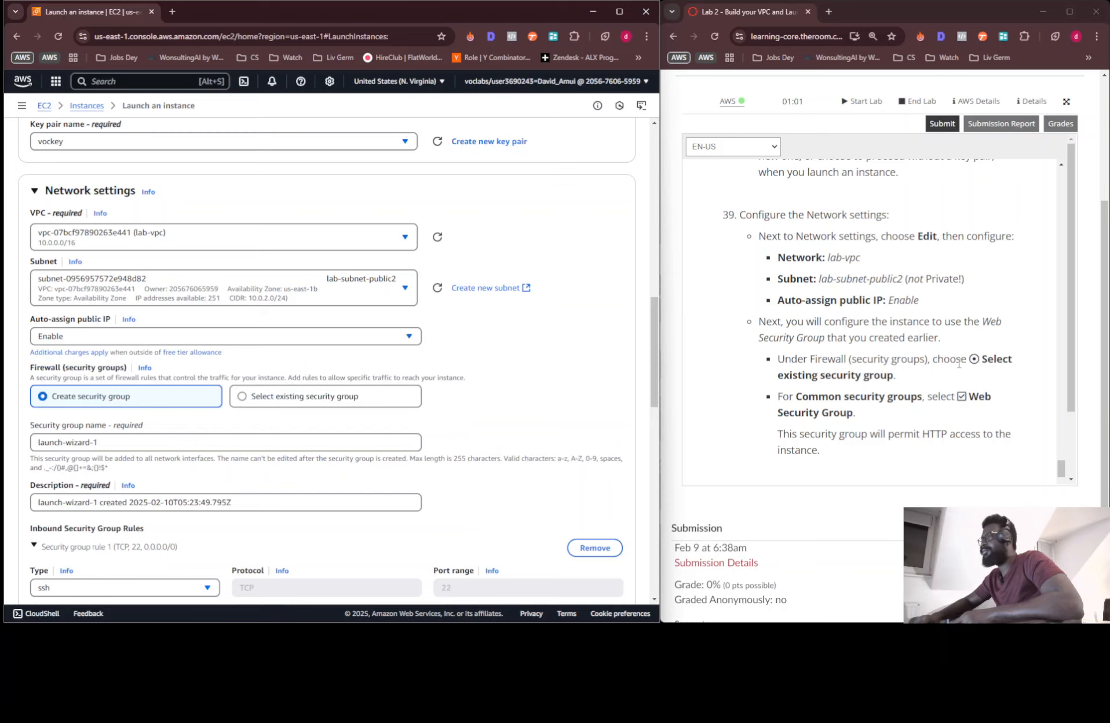
# Switch the firewall to an existing security group and select Web Security Group.
pyautogui.scroll(-2, 799, 359)
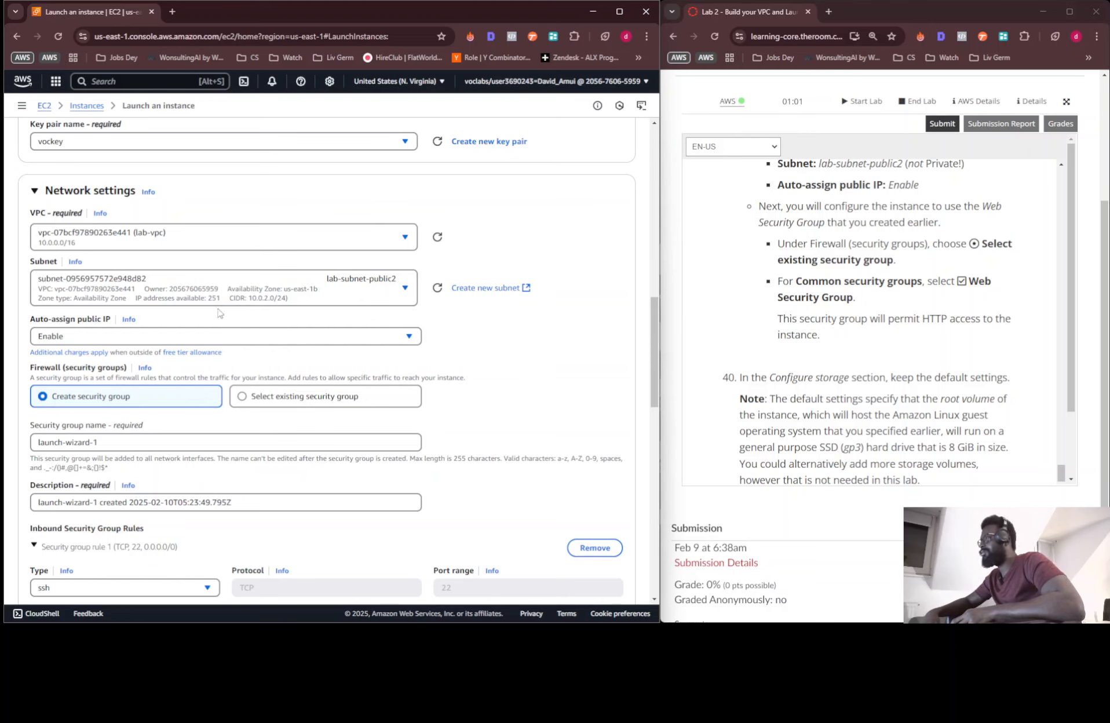
pyautogui.scroll(-2, 203, 313)
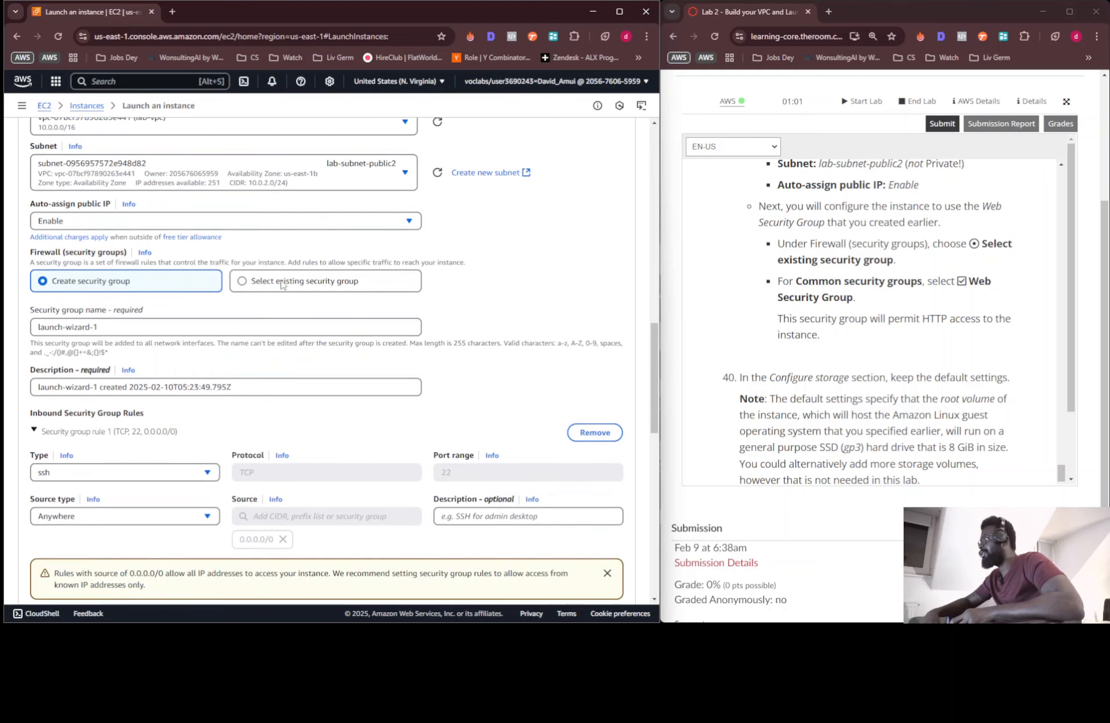
pyautogui.click(282, 284)
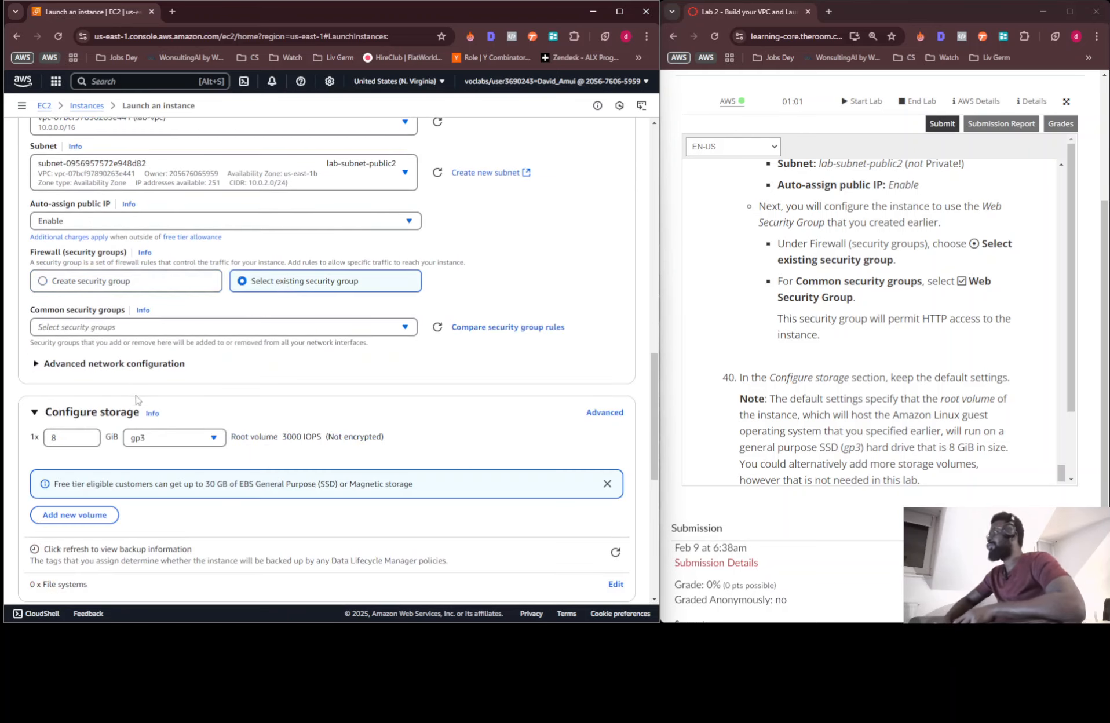
pyautogui.click(101, 334)
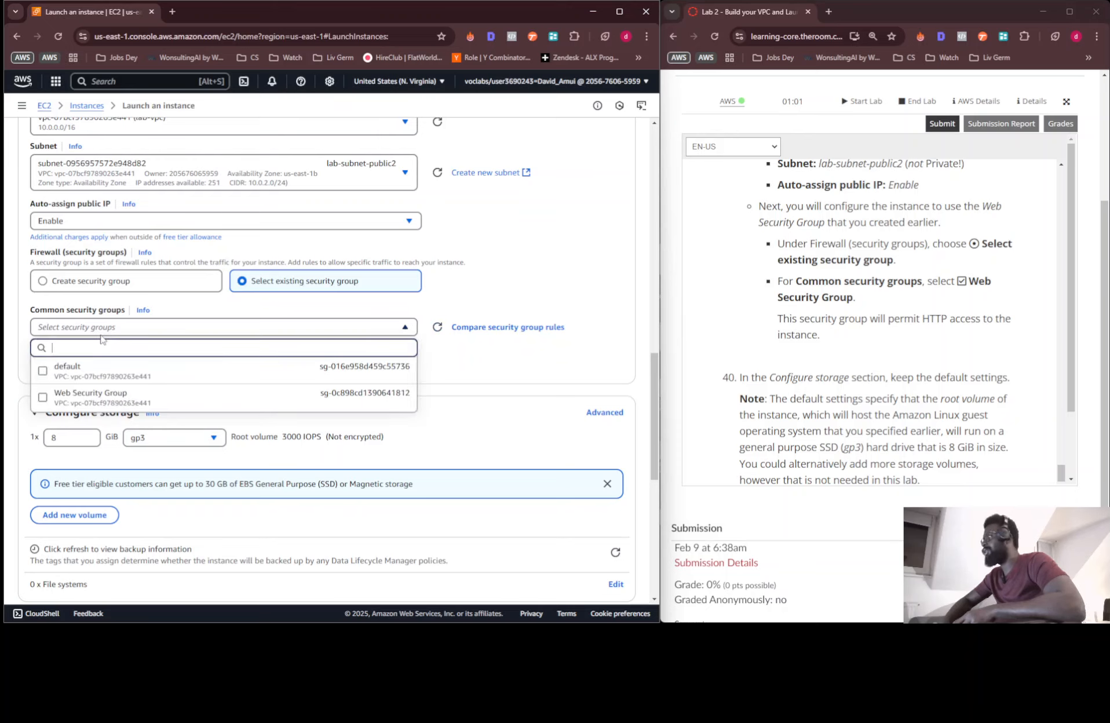
pyautogui.click(100, 397)
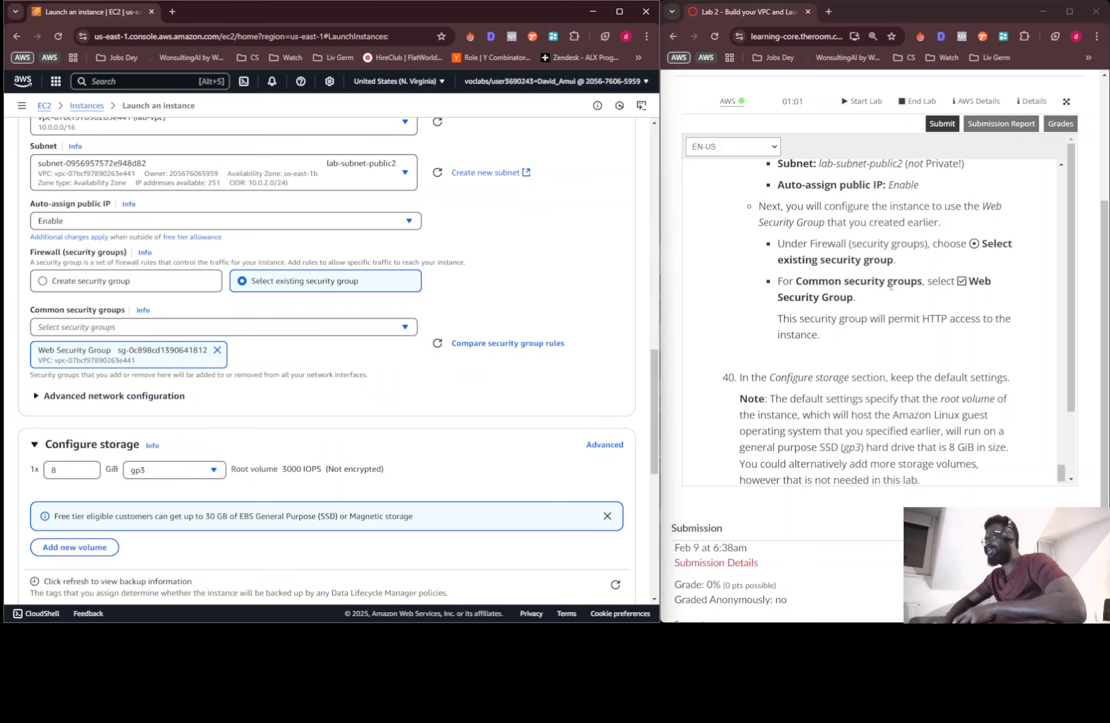
# Read lab steps 40 and 41 and check the Configure storage section, keeping the default volume settings.
pyautogui.scroll(-2, 867, 278)
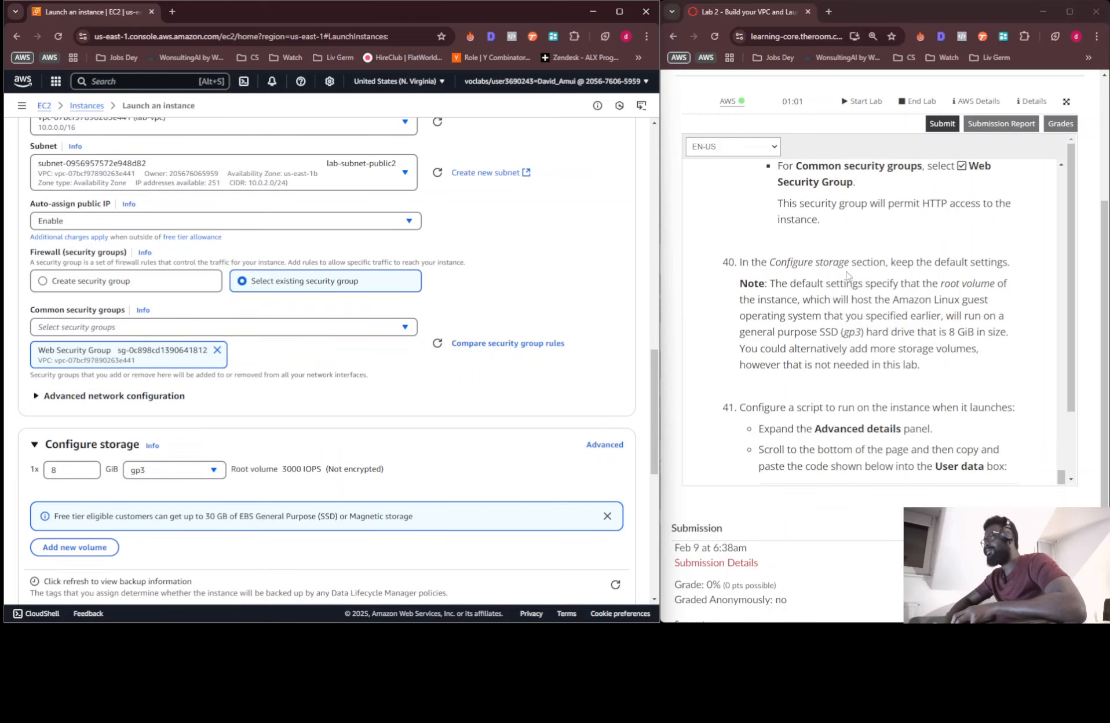
pyautogui.scroll(1, 840, 270)
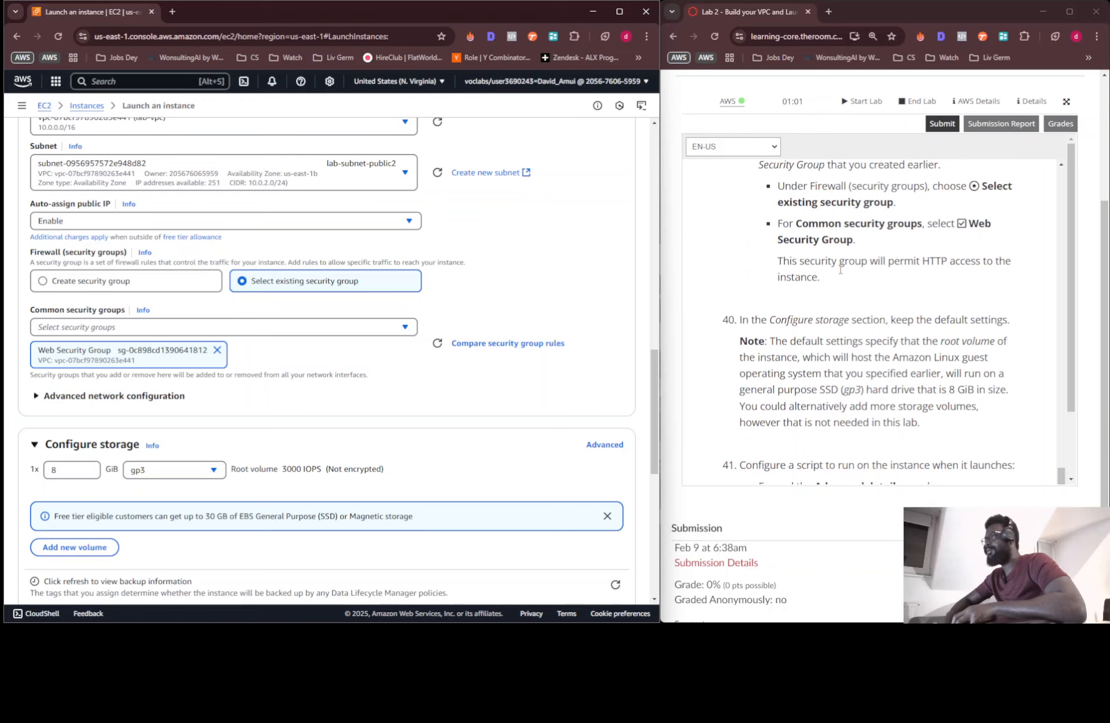
pyautogui.scroll(-1, 841, 270)
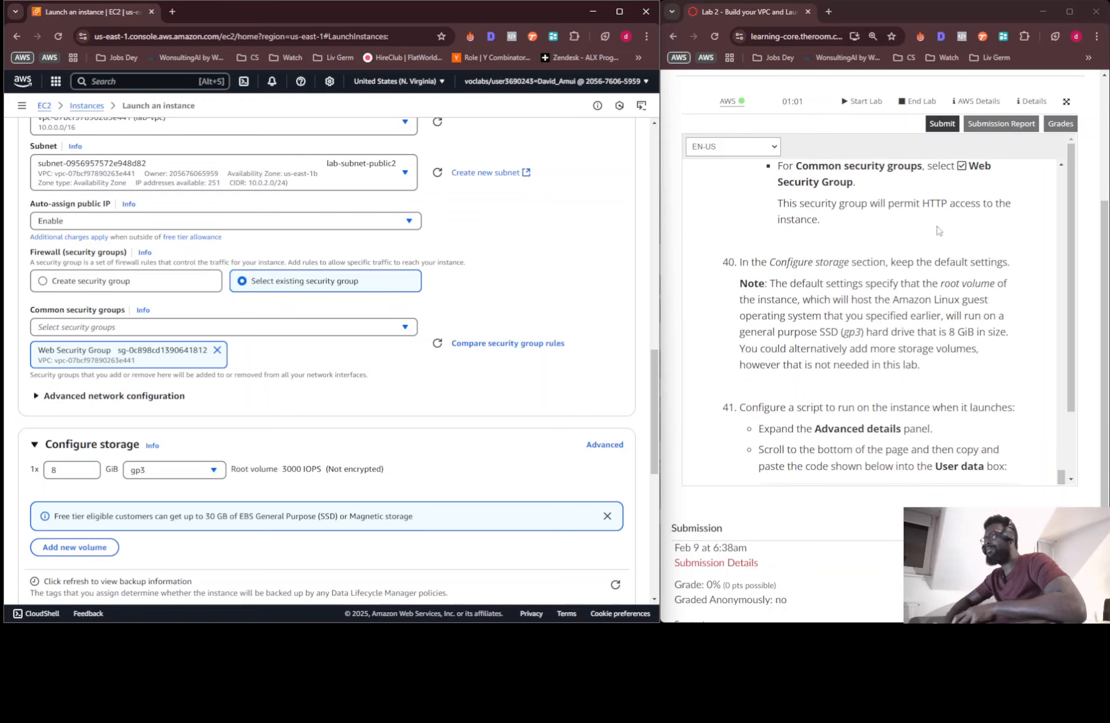
pyautogui.scroll(-2, 859, 205)
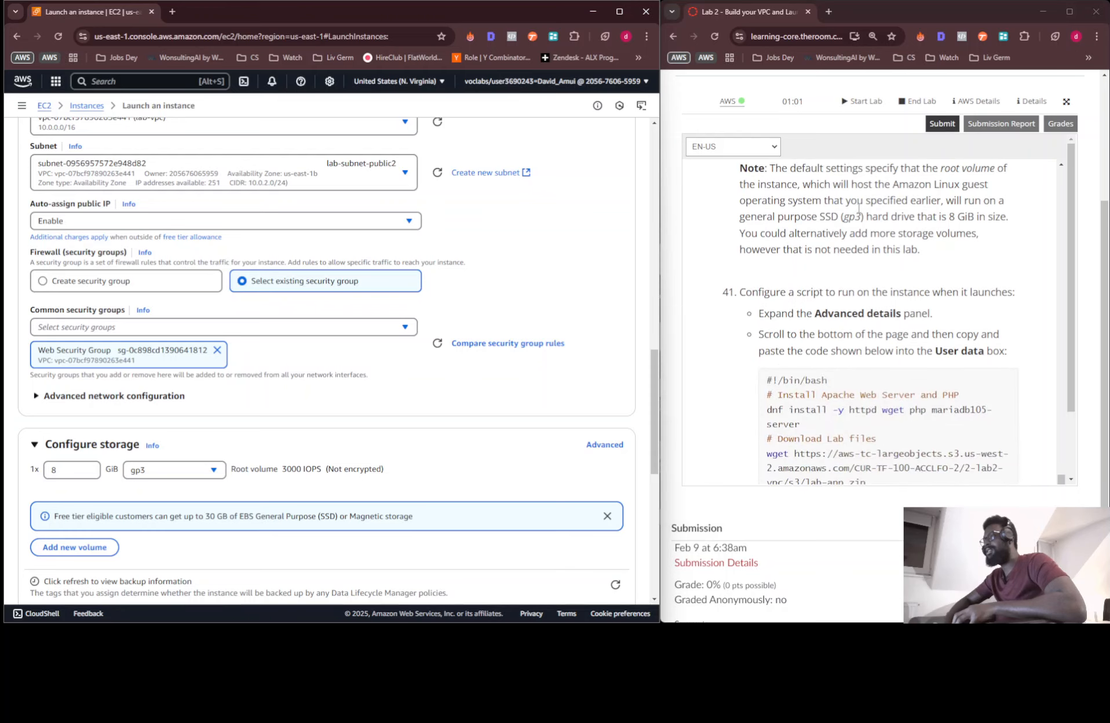
pyautogui.scroll(1, 858, 205)
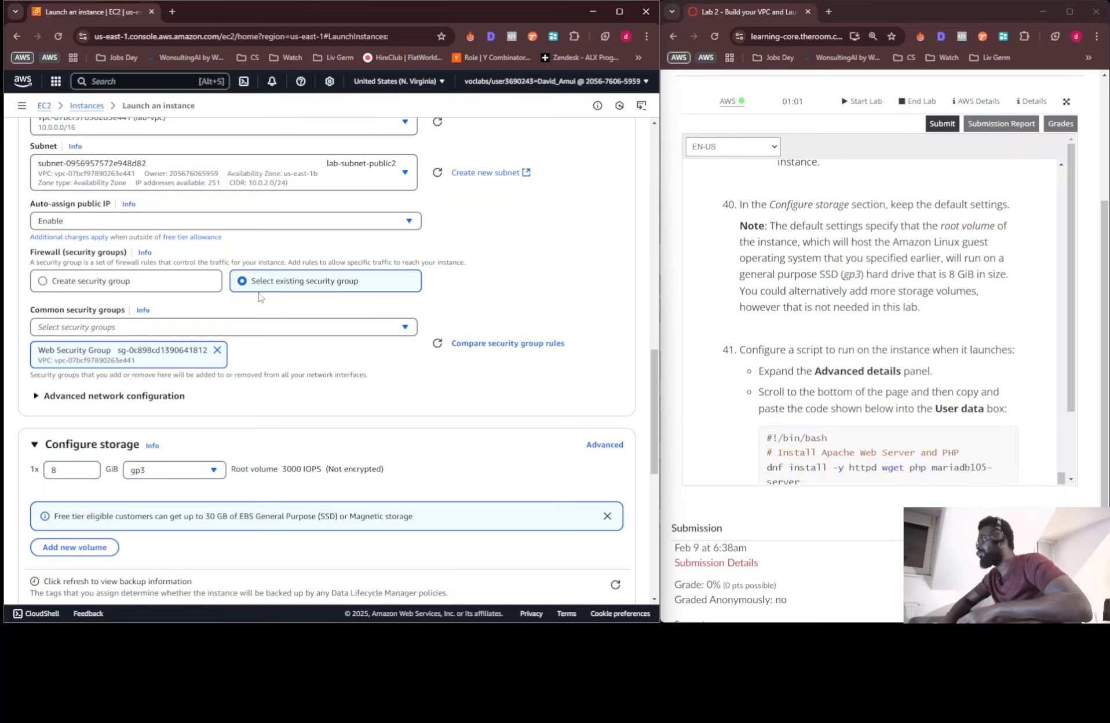
pyautogui.scroll(-4, 259, 297)
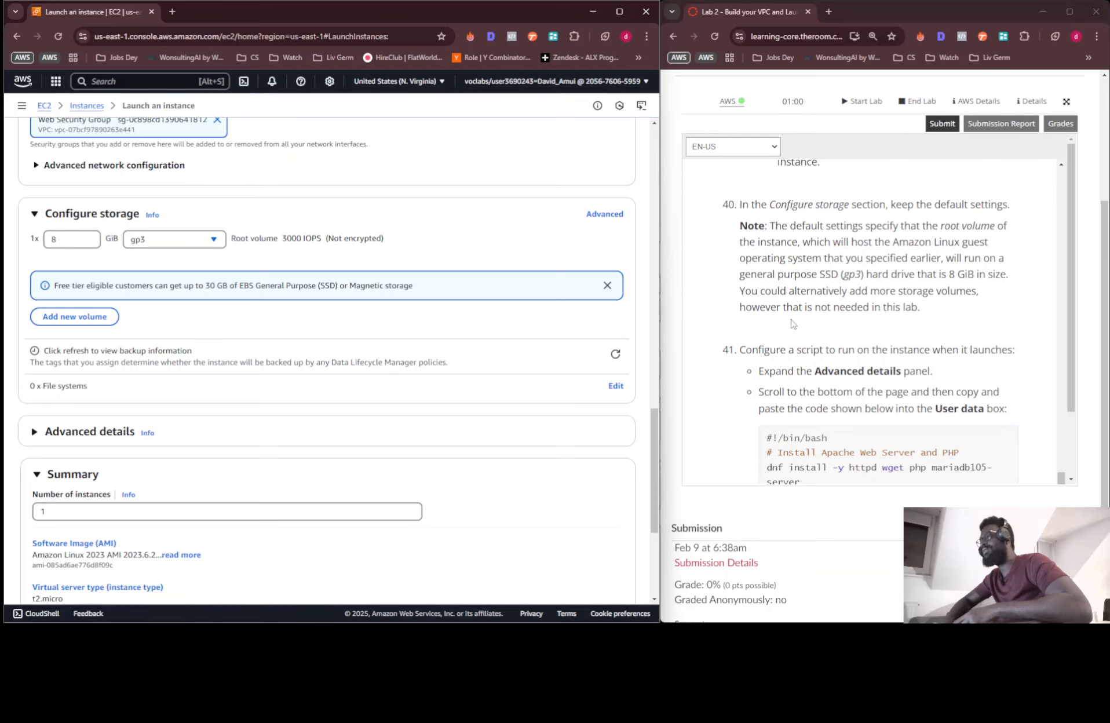
pyautogui.scroll(-3, 828, 325)
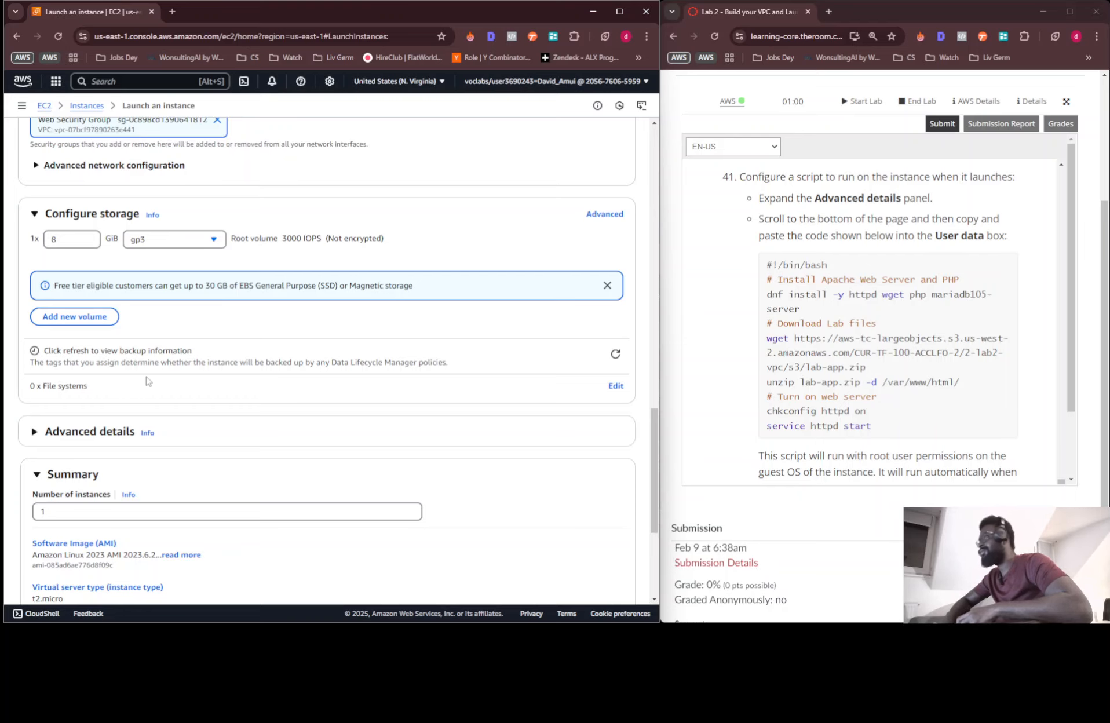
# Expand the instance's Advanced details and copy the bash script from lab step 41 into the User data box.
pyautogui.scroll(-4, 147, 381)
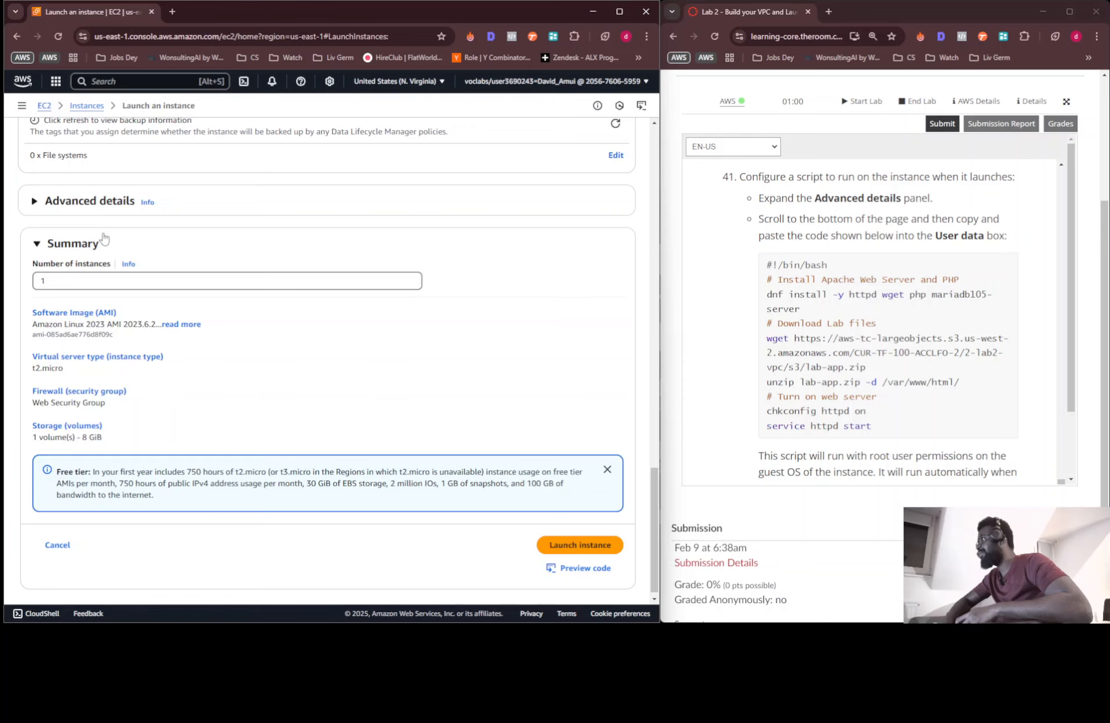
pyautogui.click(103, 212)
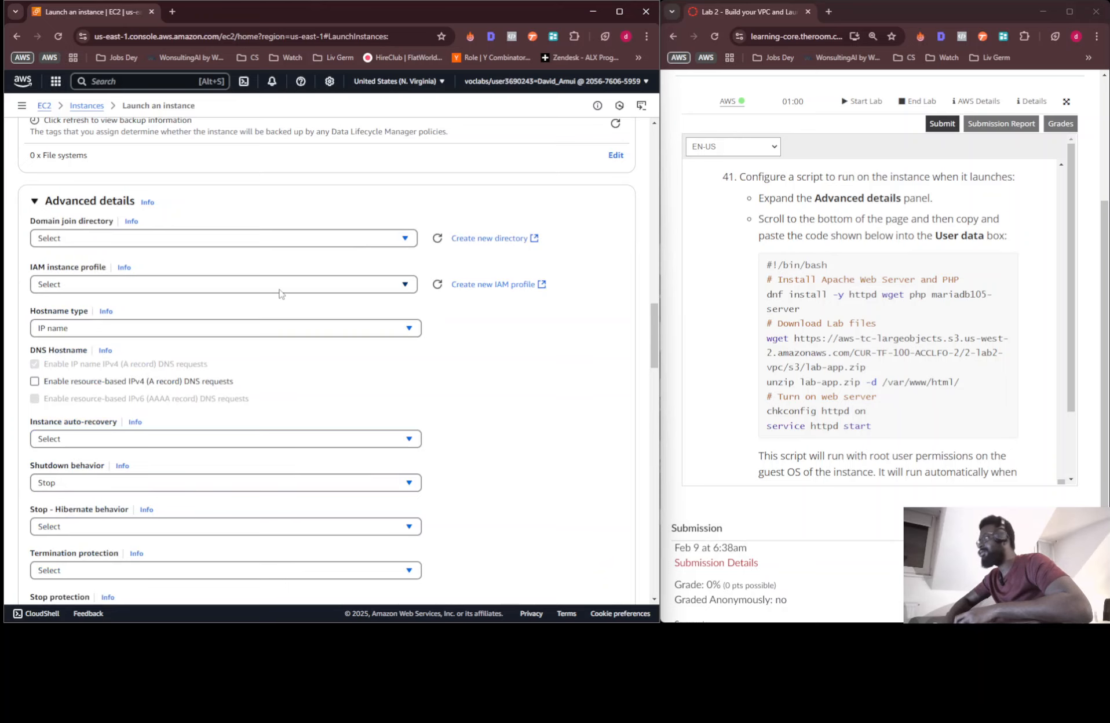
pyautogui.scroll(4, 280, 293)
pyautogui.scroll(-15, 279, 290)
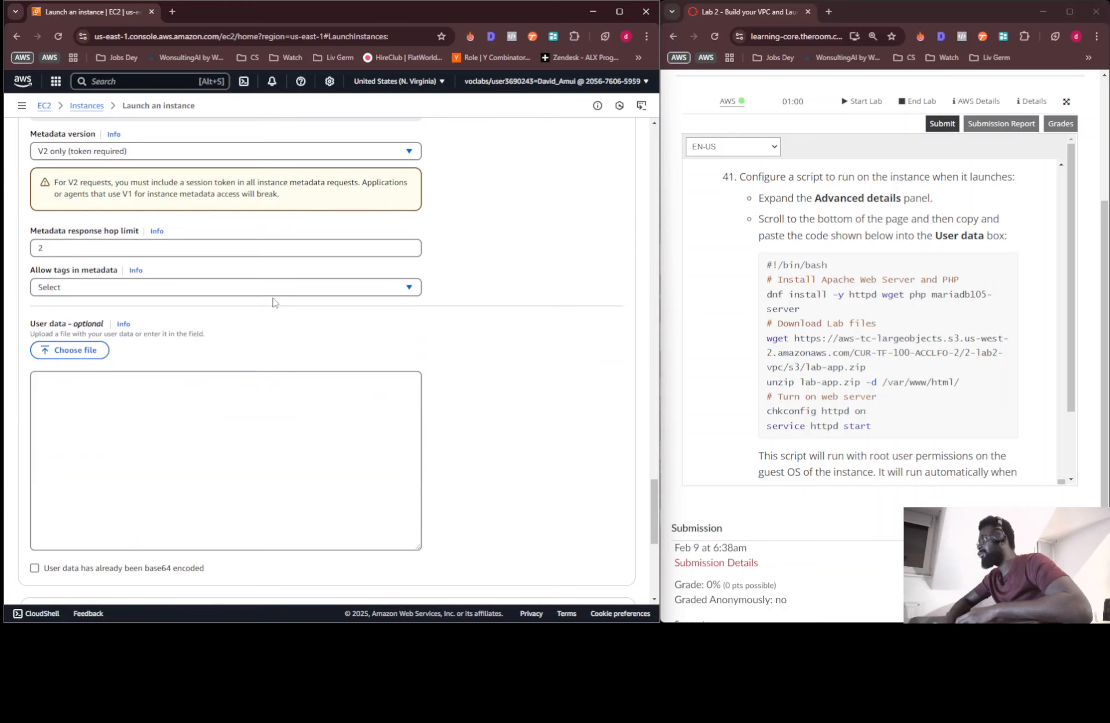
pyautogui.scroll(1, 378, 317)
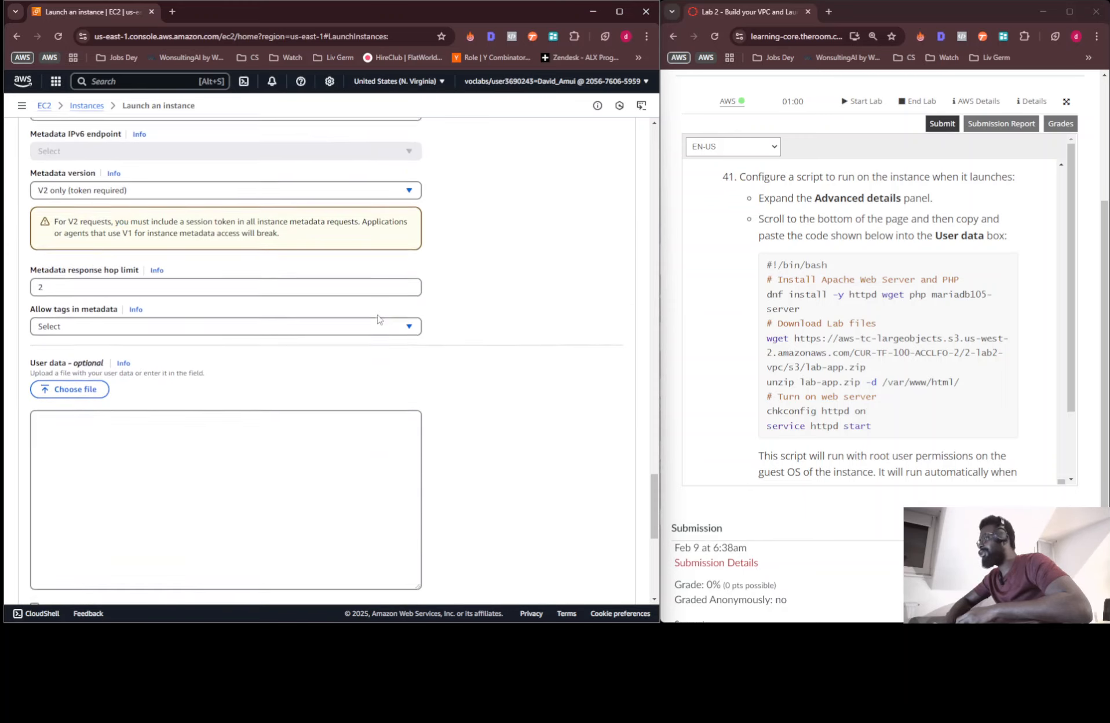
pyautogui.scroll(-10, 377, 319)
pyautogui.scroll(12, 378, 322)
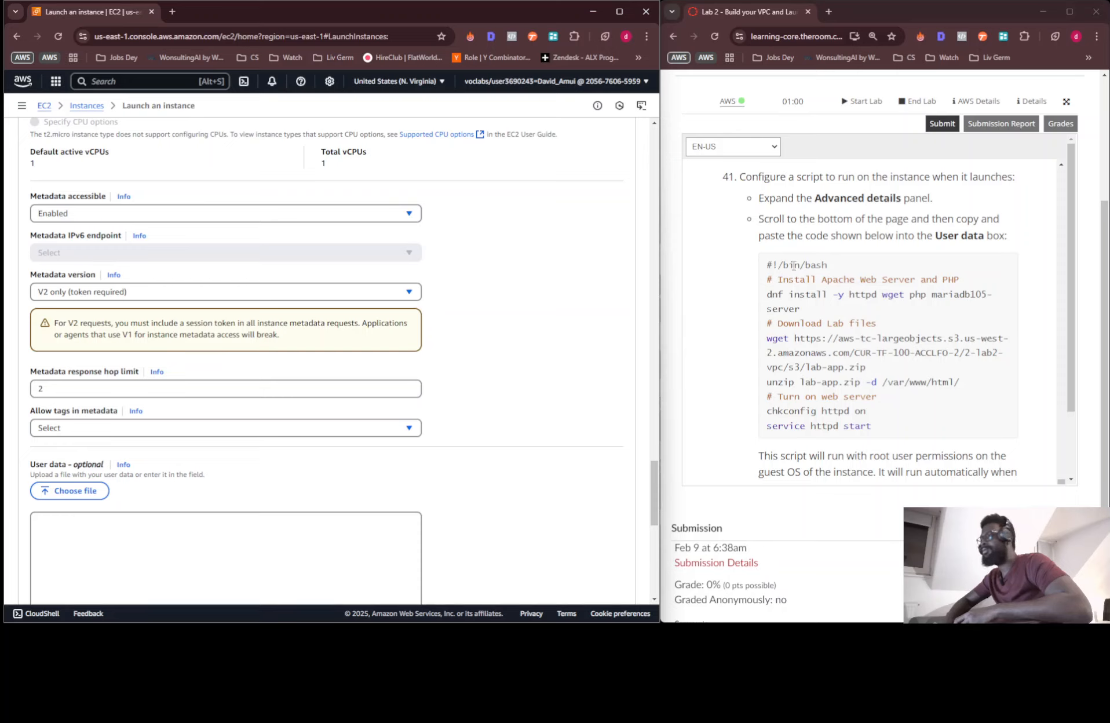
pyautogui.moveTo(764, 266); pyautogui.dragTo(989, 430)
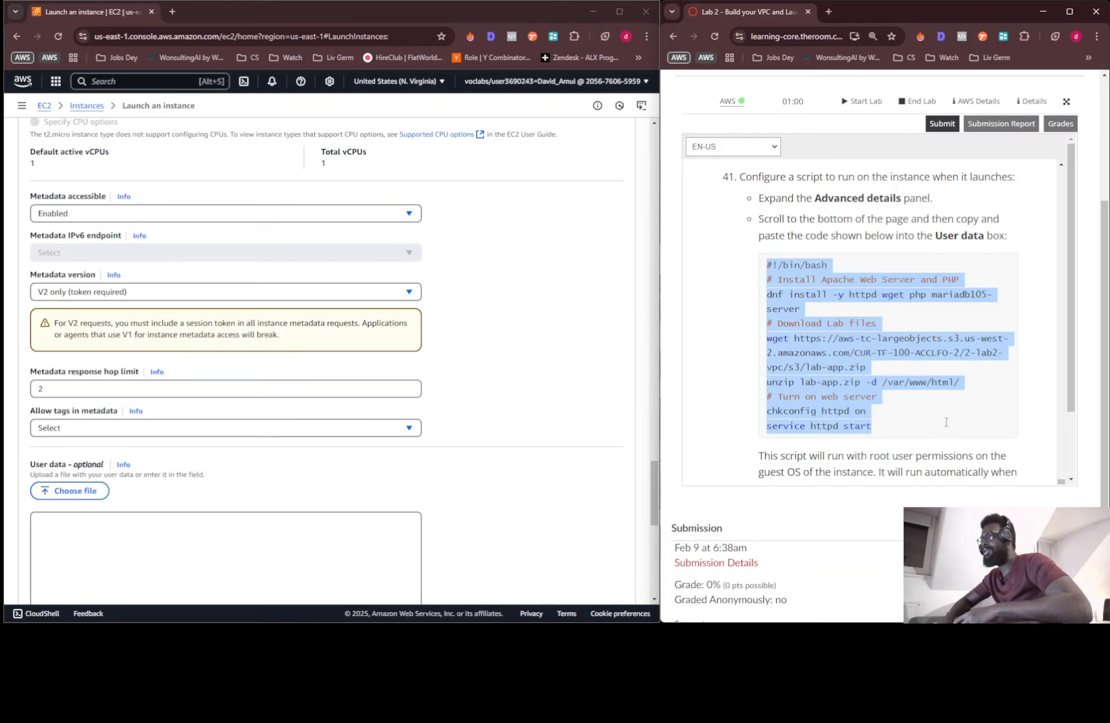
pyautogui.moveTo(812, 283); pyautogui.dragTo(869, 621)
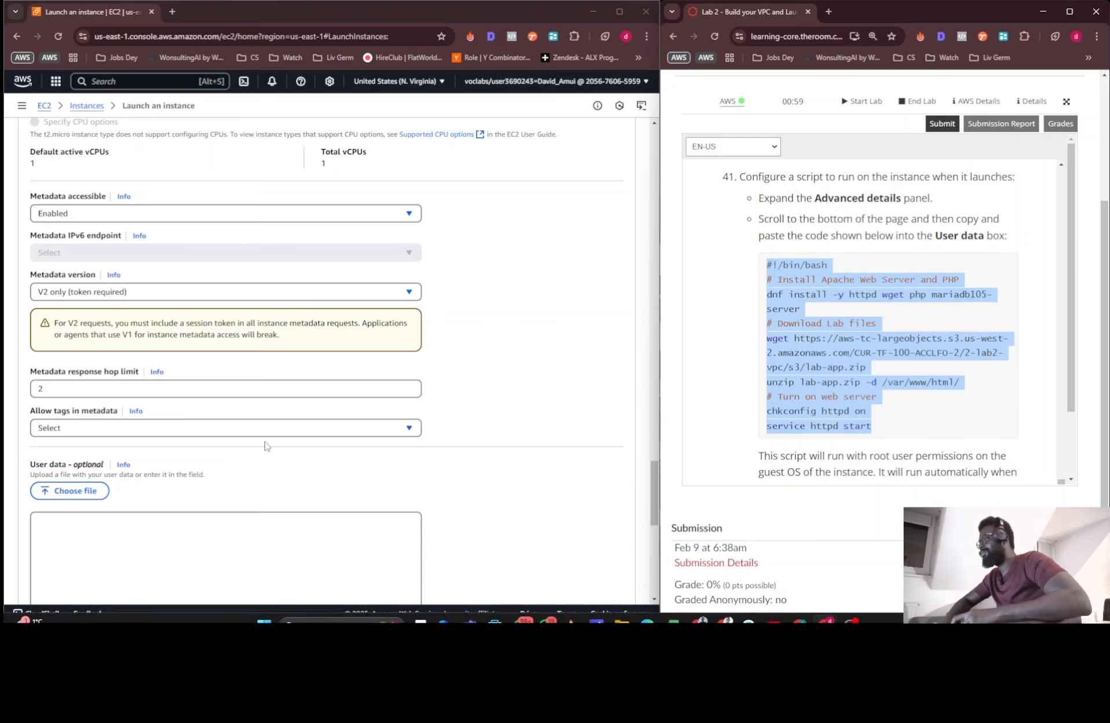
pyautogui.moveTo(265, 446); pyautogui.dragTo(146, 538)
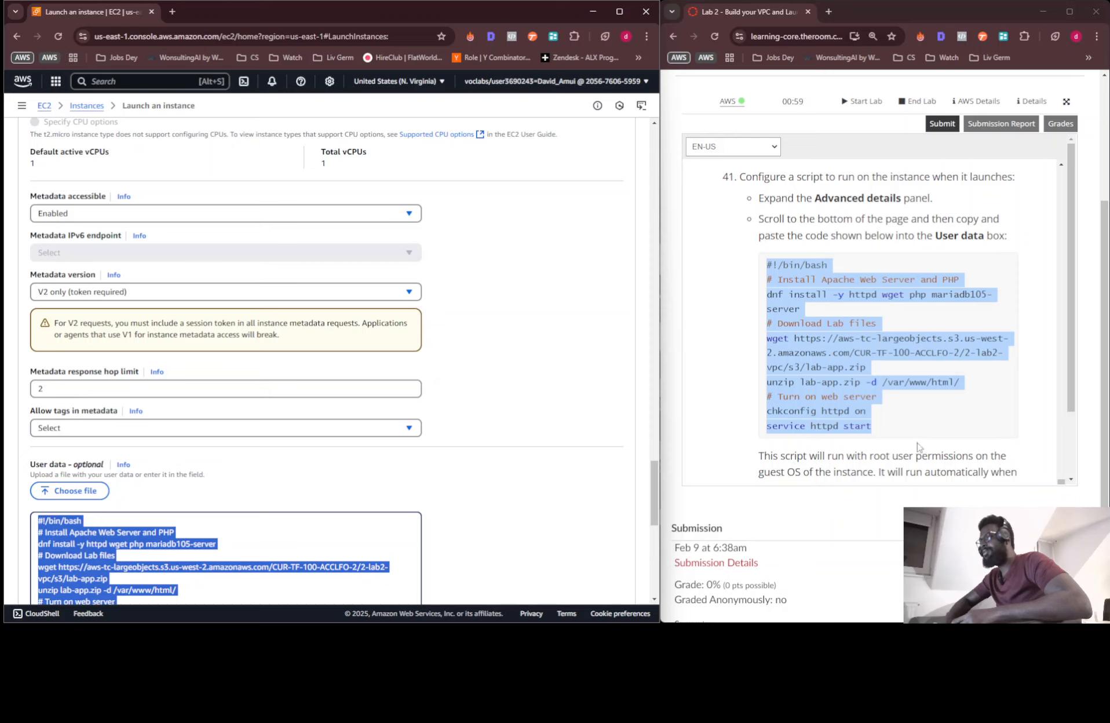
# Read the rest of lab step 41 and step 42, check the pasted user data and summary, and launch the instance.
pyautogui.scroll(-2, 927, 436)
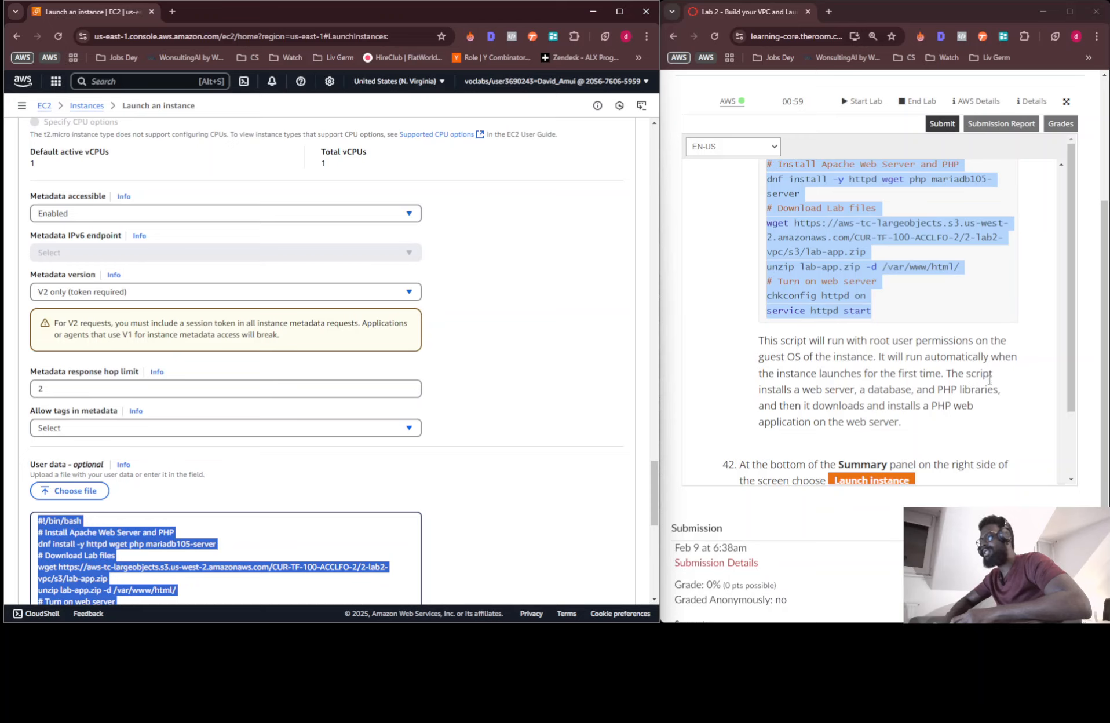
pyautogui.scroll(-1, 989, 380)
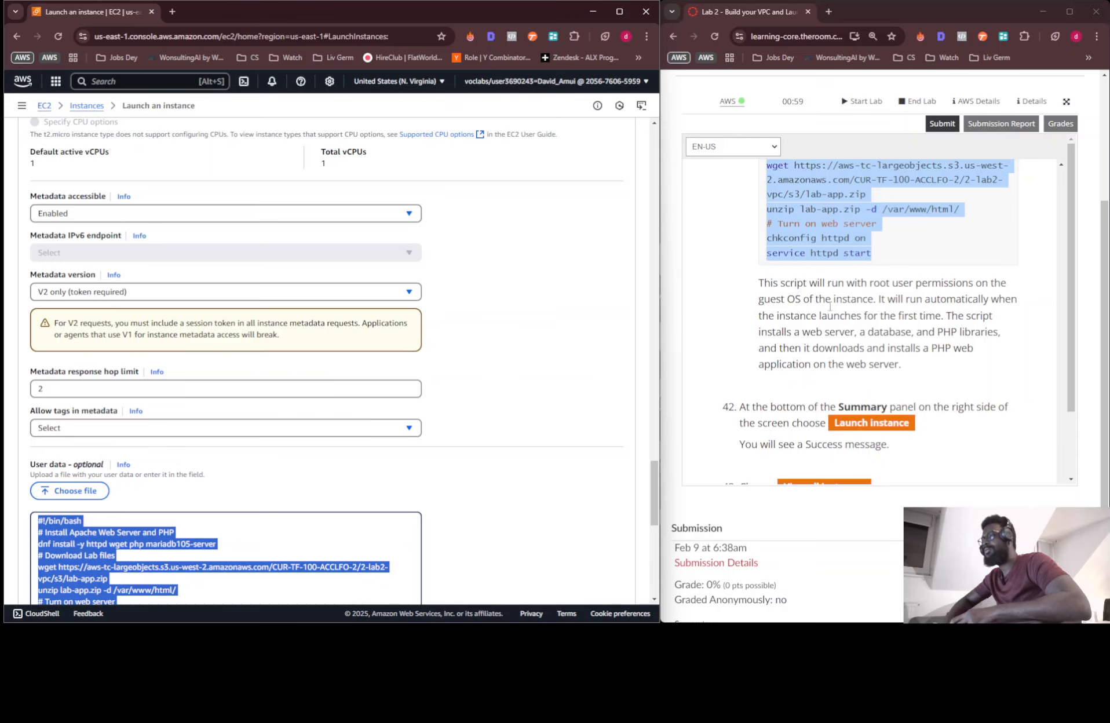
pyautogui.scroll(-2, 823, 301)
pyautogui.scroll(-5, 301, 357)
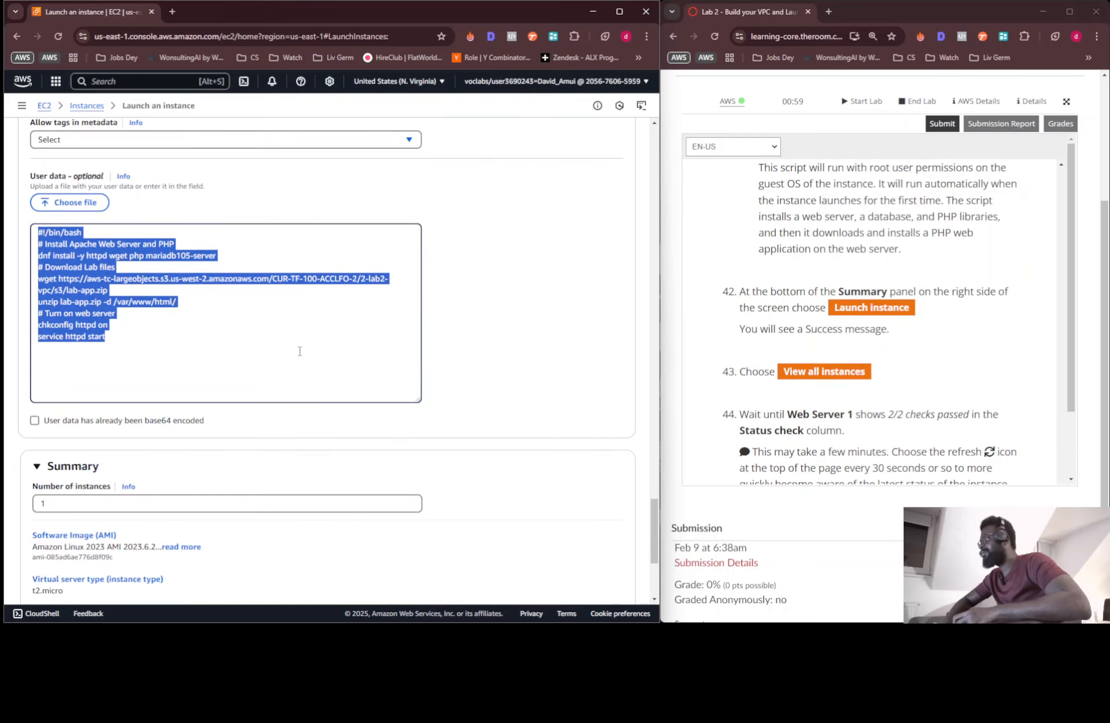
pyautogui.click(209, 329)
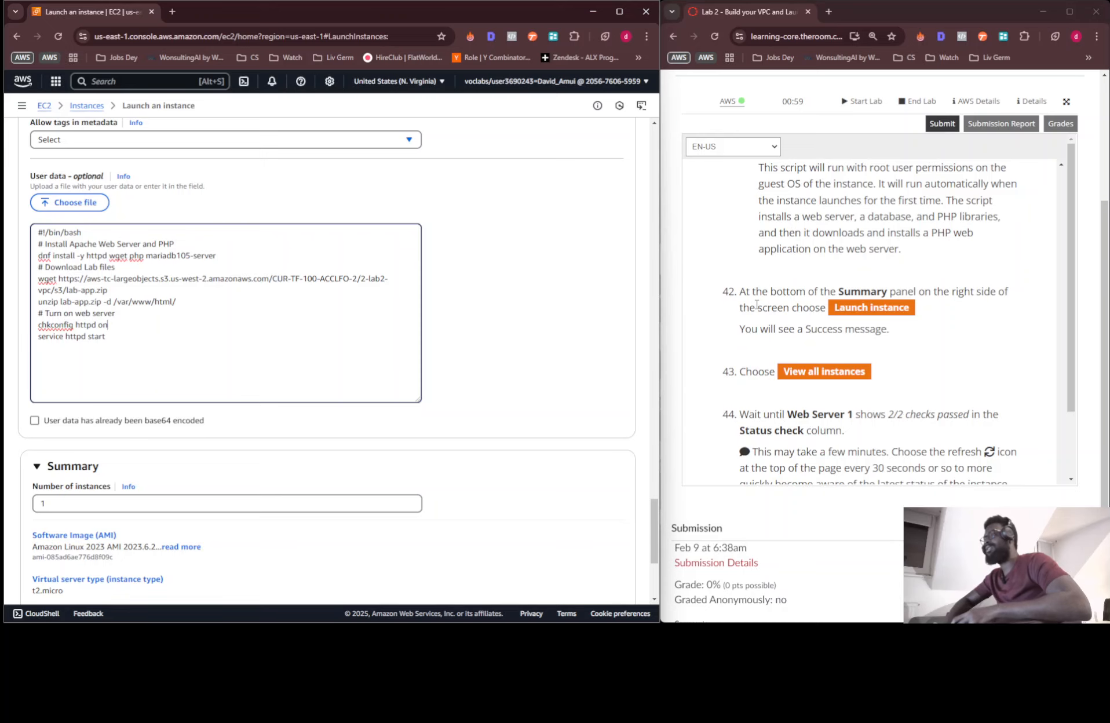
pyautogui.scroll(-4, 556, 334)
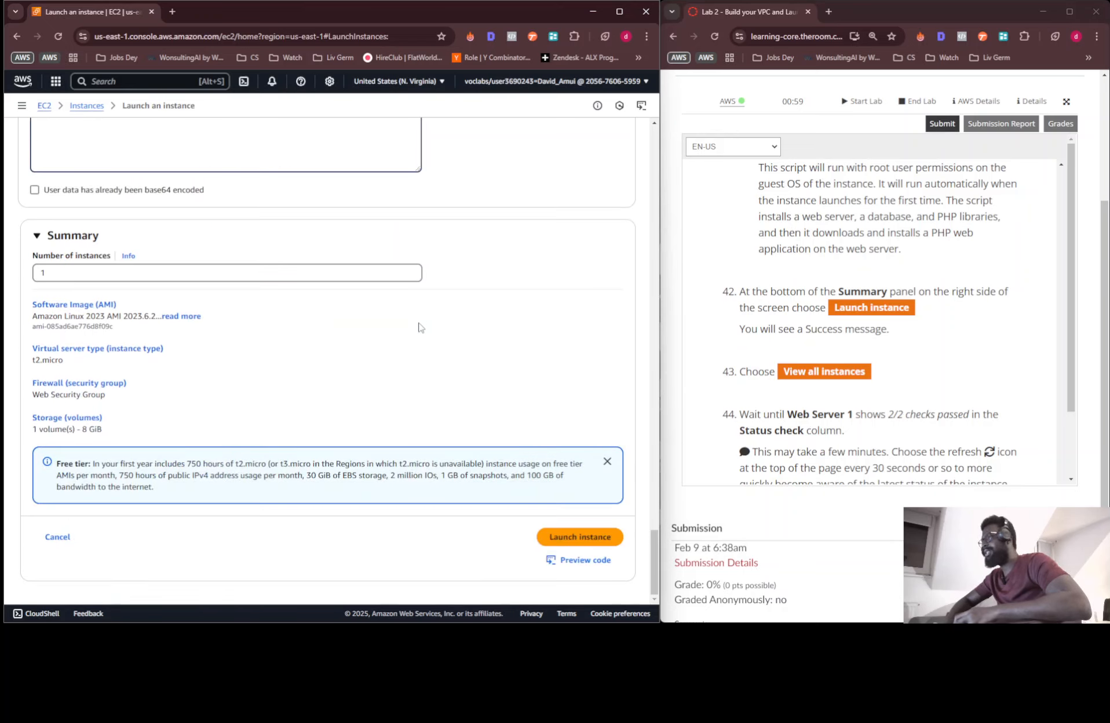
pyautogui.click(552, 541)
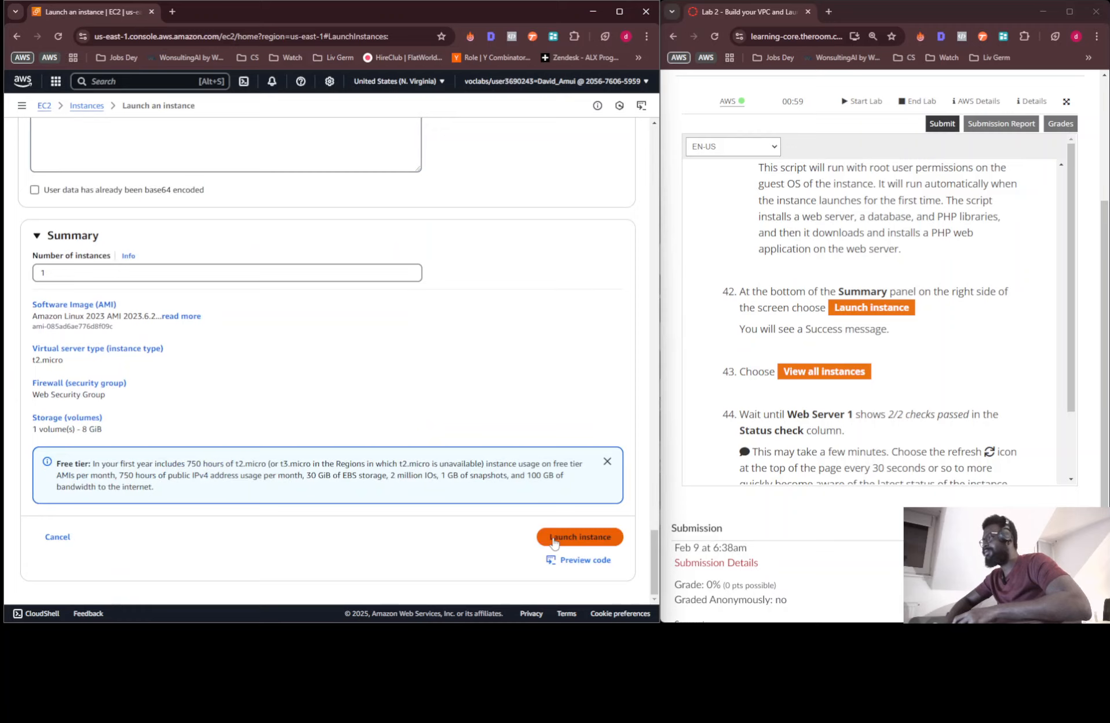
pyautogui.click(553, 540)
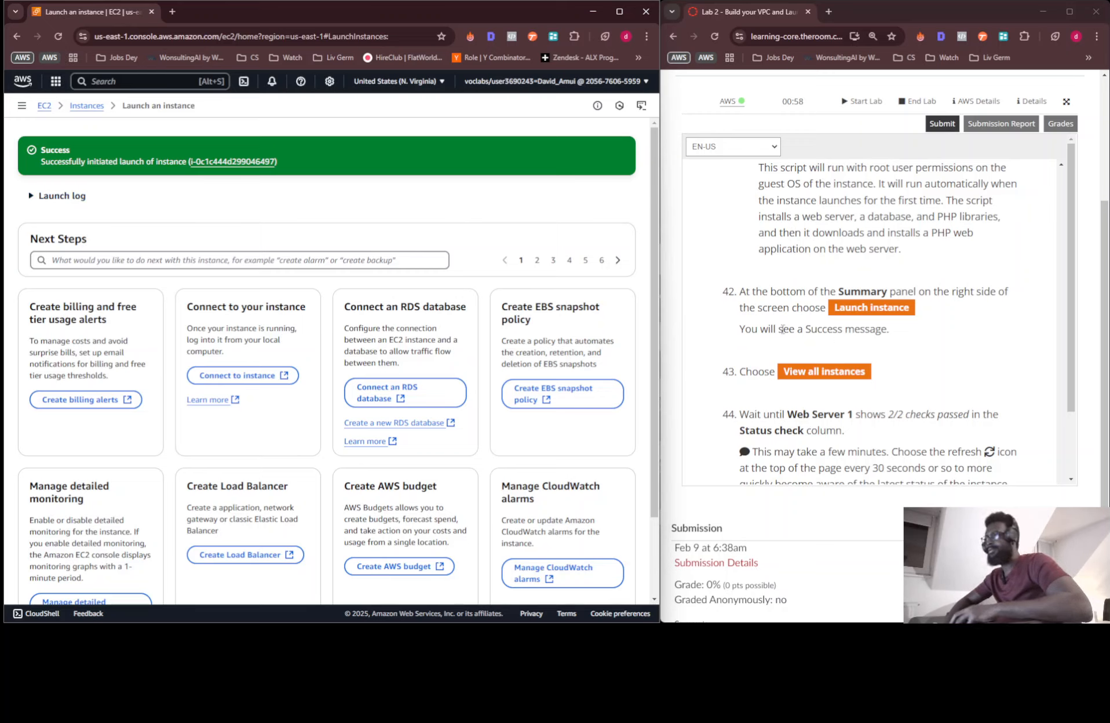
# Read lab steps 43 to 45 and go from the launch confirmation page to the list of all instances.
pyautogui.scroll(-4, 788, 325)
pyautogui.scroll(2, 797, 302)
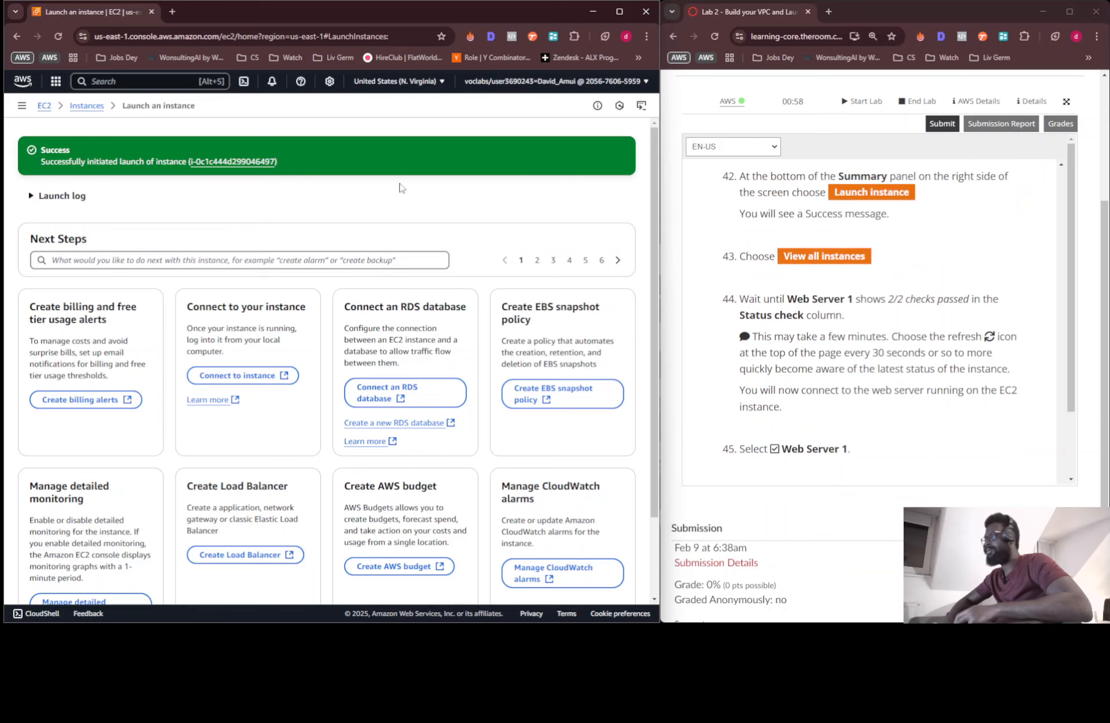
pyautogui.scroll(-2, 399, 191)
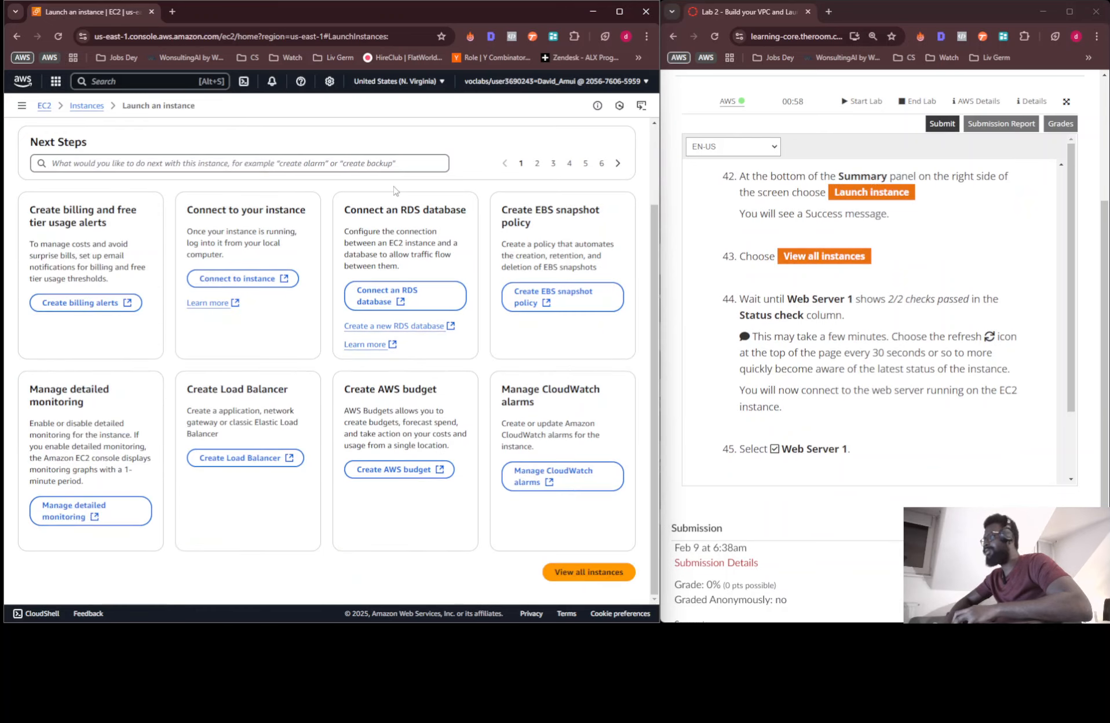
pyautogui.click(547, 572)
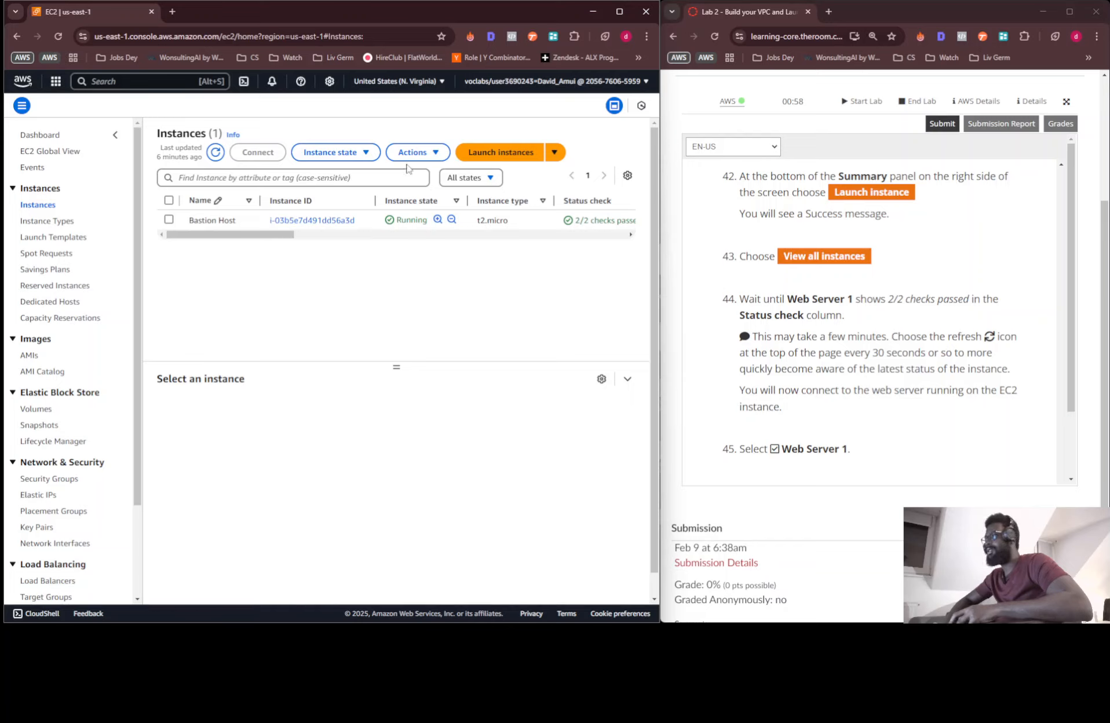
# Refresh the instances list periodically until the Status check column for Web Server 1 shows 2/2 checks passed, reading lab steps 44 to 46 meanwhile.
pyautogui.click(215, 153)
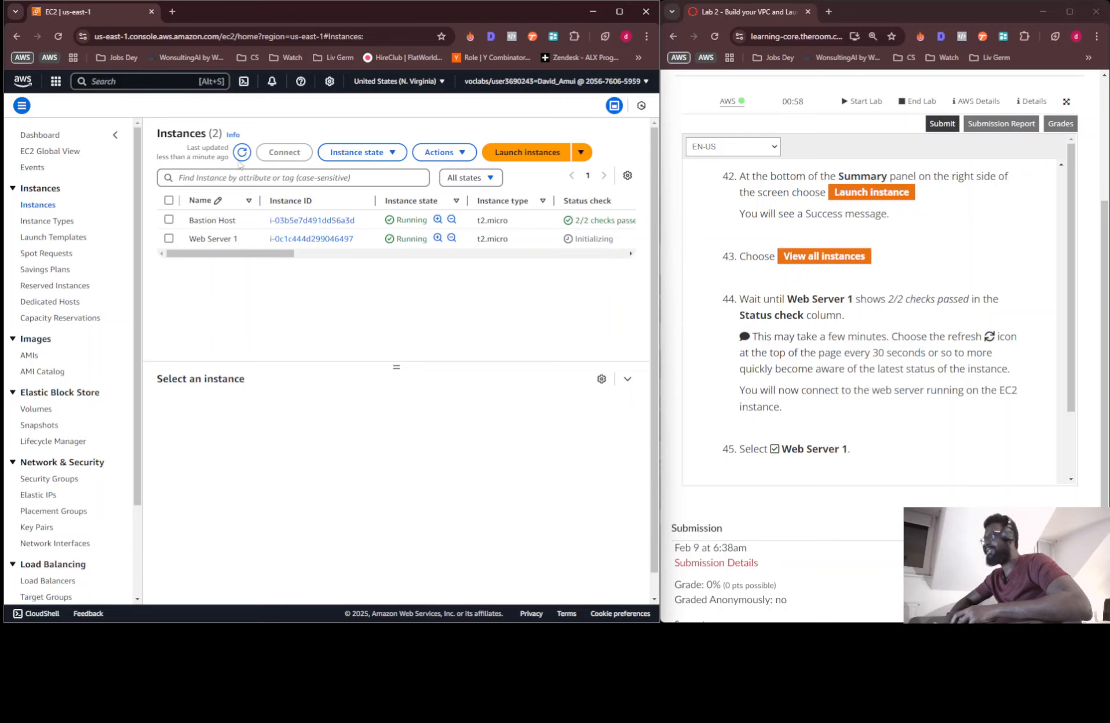
pyautogui.hscroll(4, 428, 243)
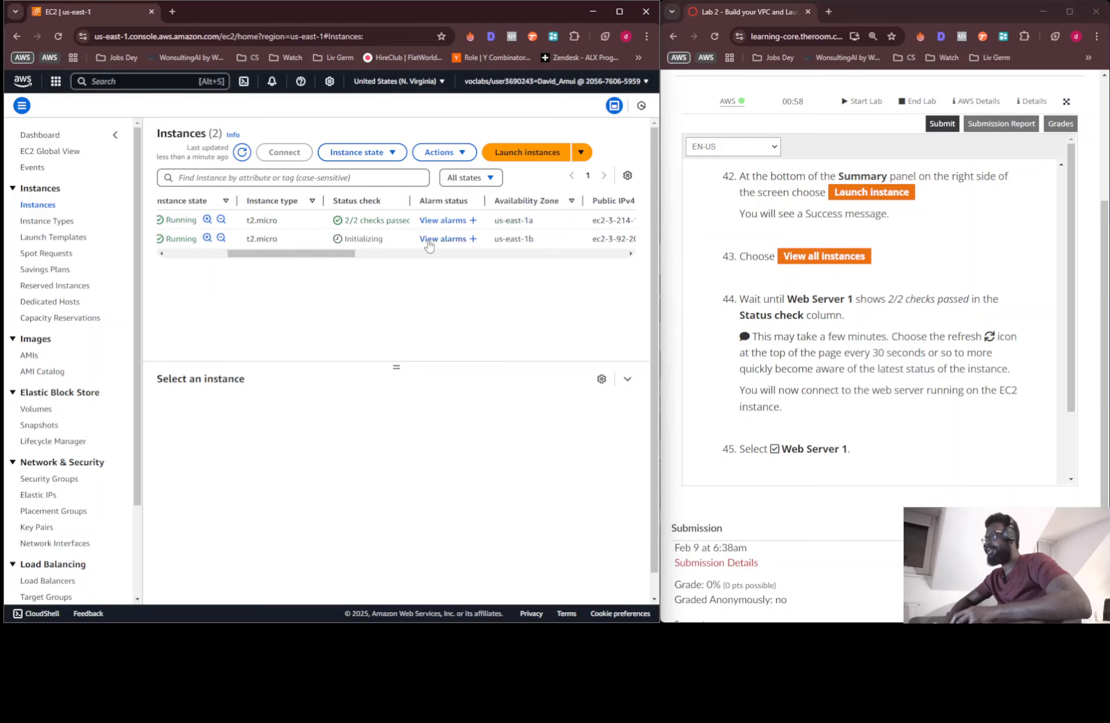
pyautogui.hscroll(2, 429, 245)
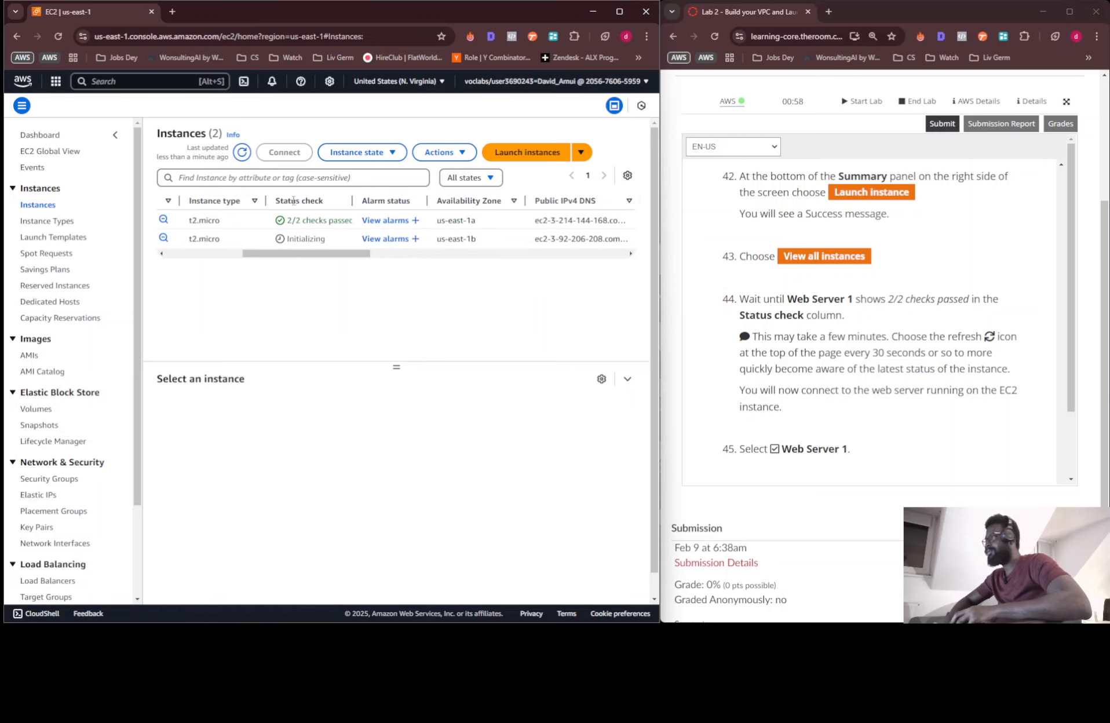
pyautogui.click(242, 154)
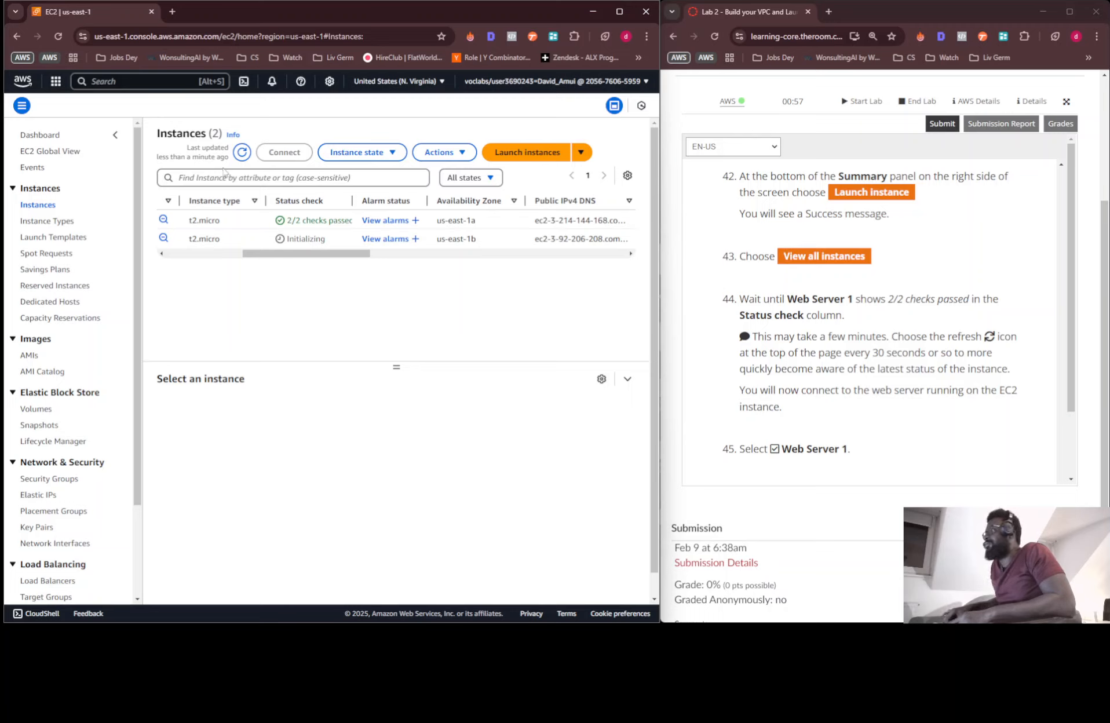
pyautogui.click(241, 153)
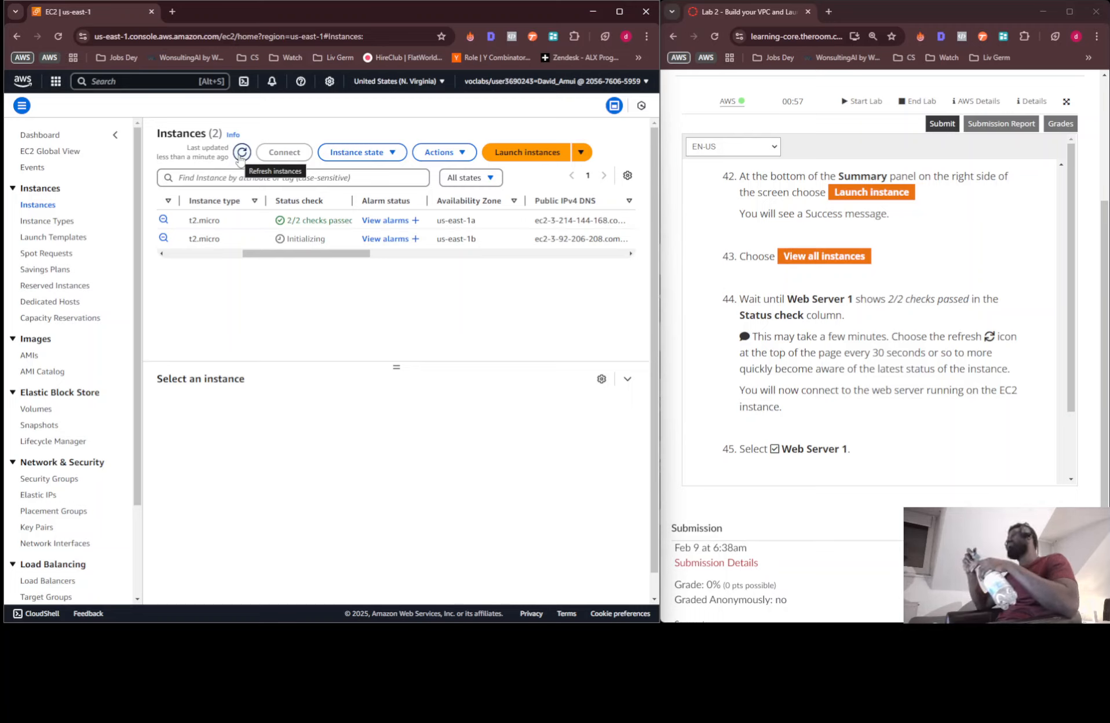
pyautogui.click(733, 3)
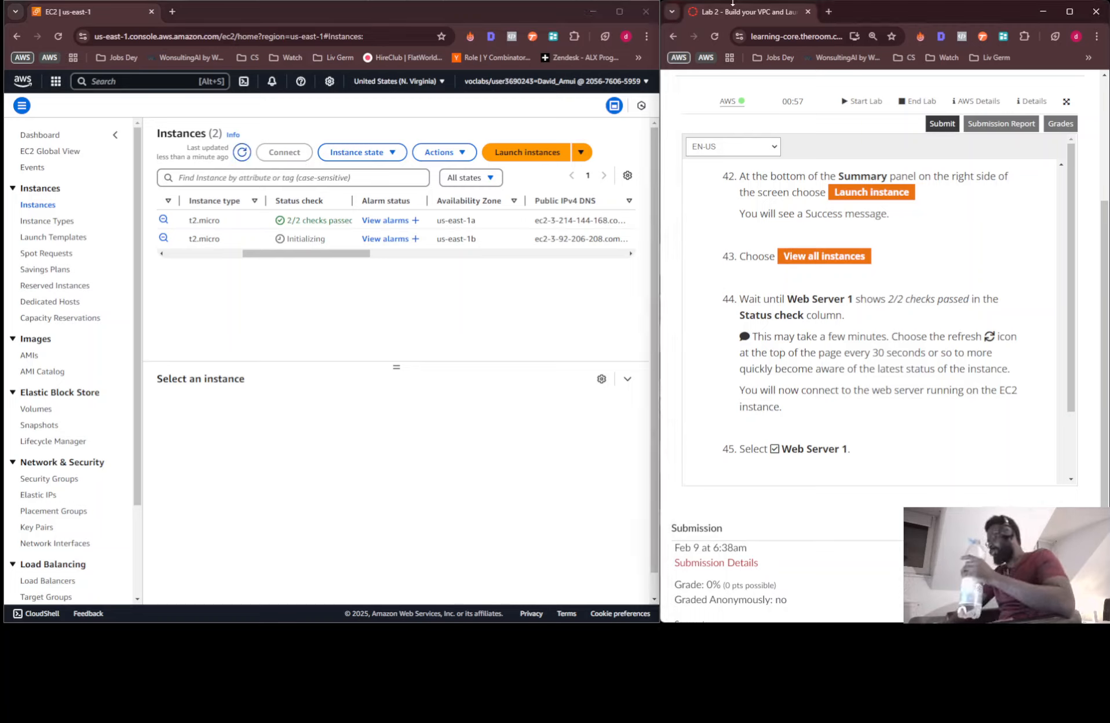
pyautogui.press('pagedown')
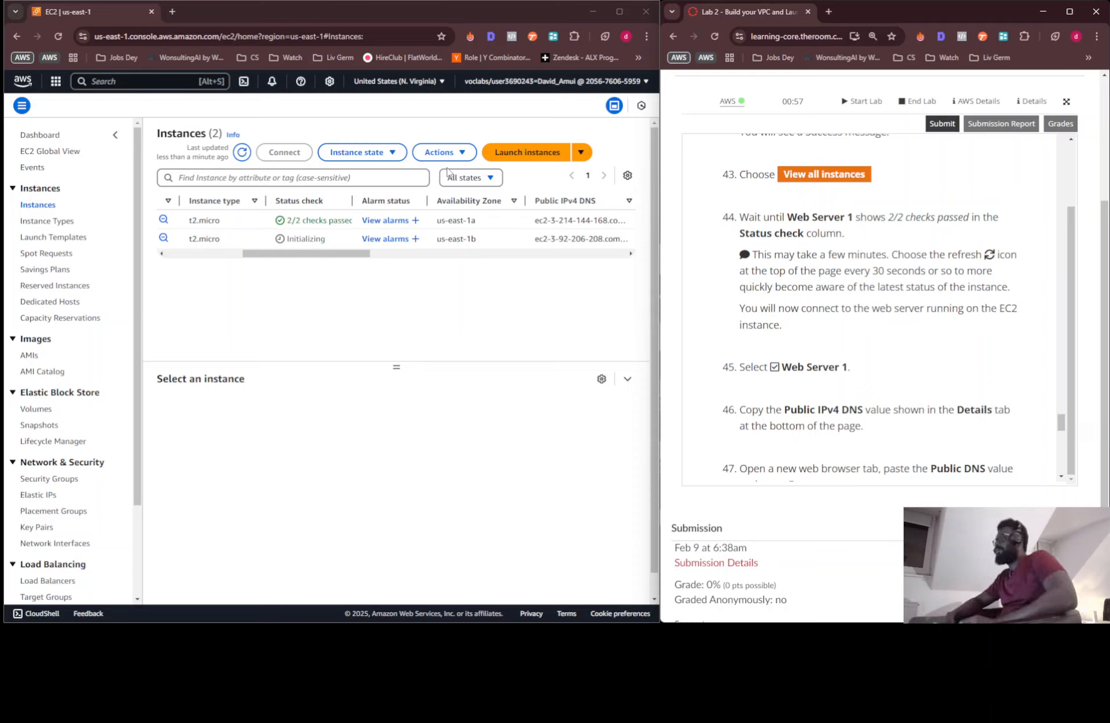
pyautogui.click(241, 152)
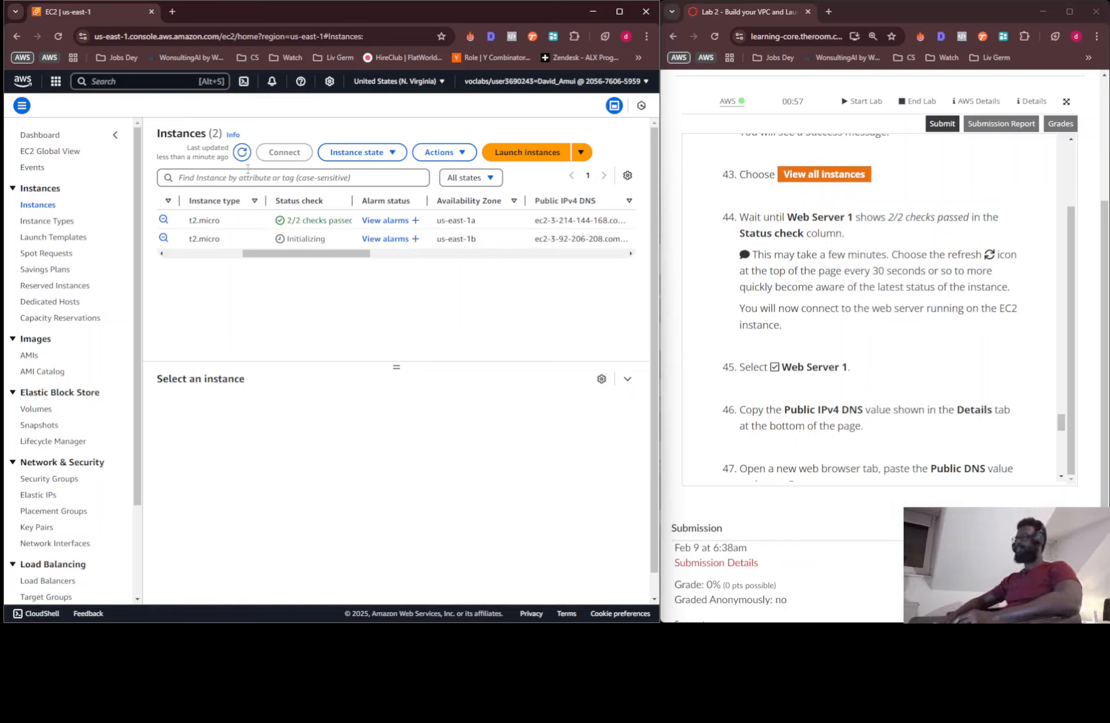
pyautogui.click(242, 152)
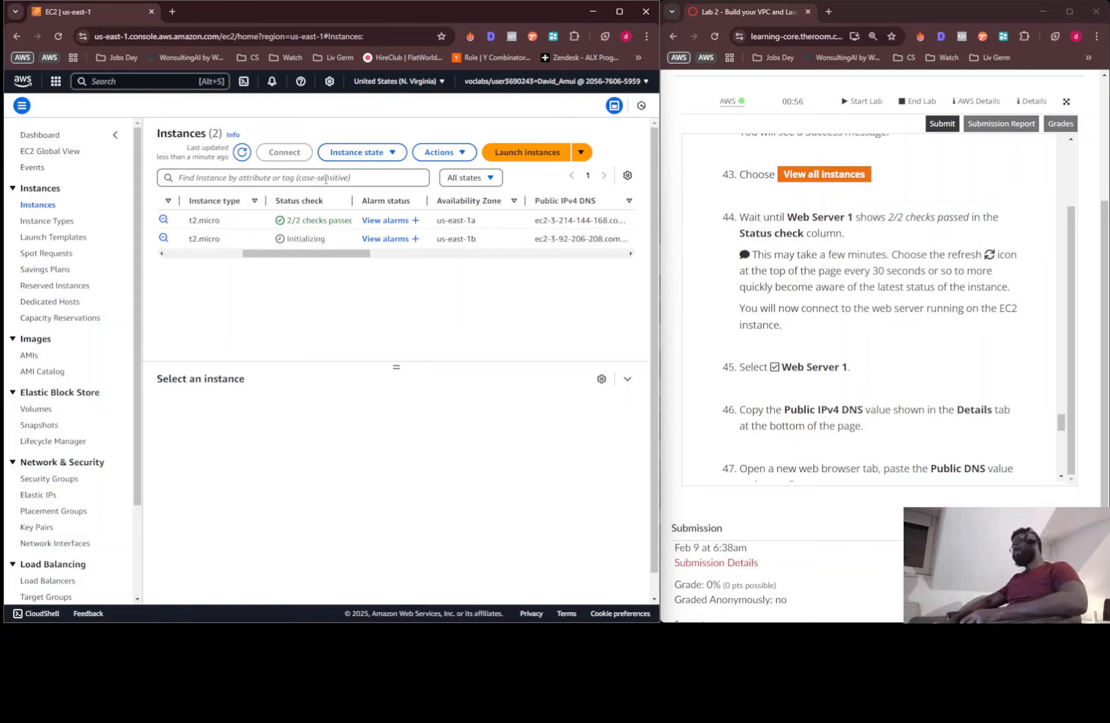
pyautogui.hscroll(-5, 292, 222)
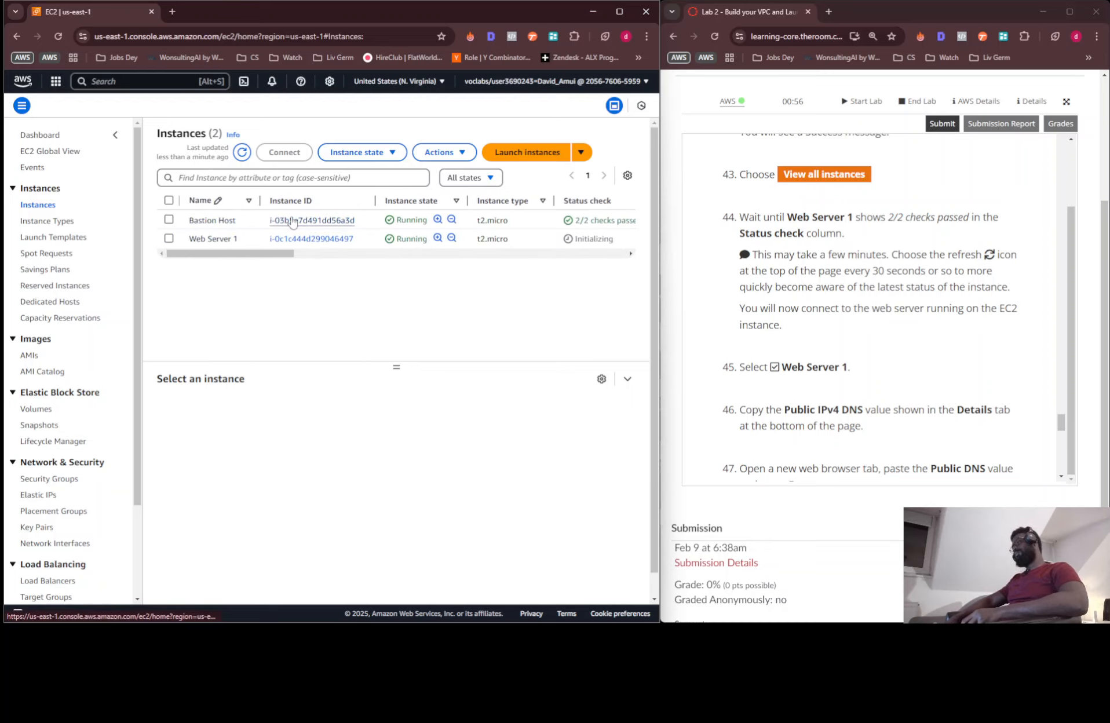
pyautogui.hscroll(2, 292, 222)
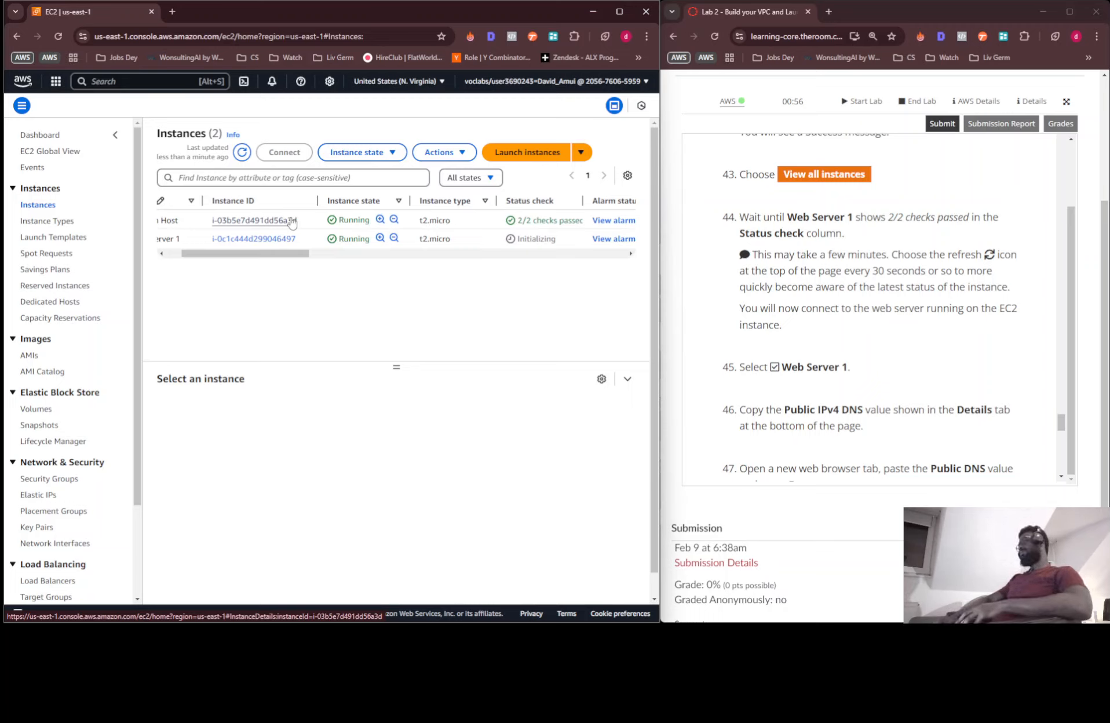
pyautogui.click(243, 152)
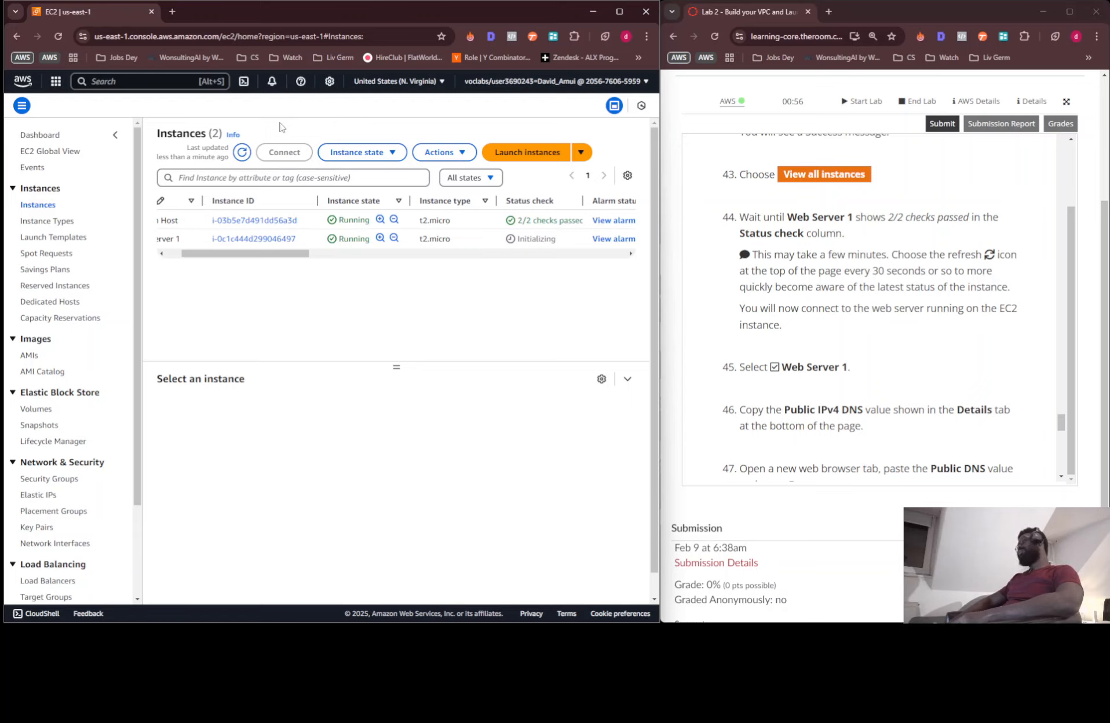
pyautogui.click(242, 152)
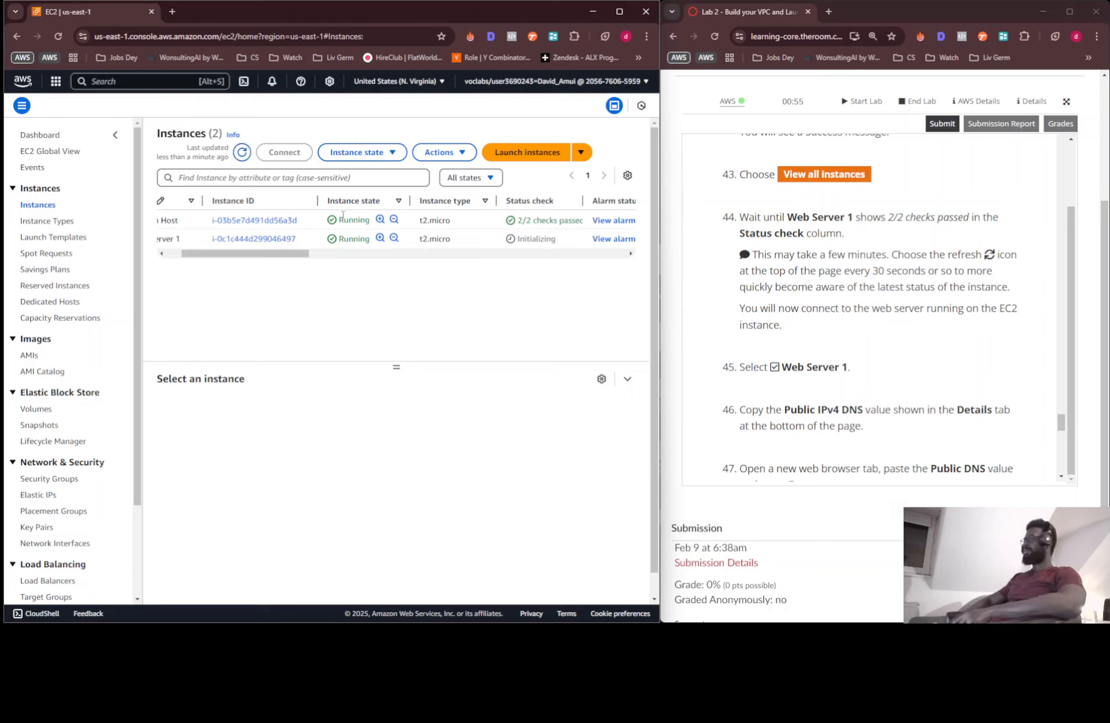
pyautogui.hscroll(-3, 341, 220)
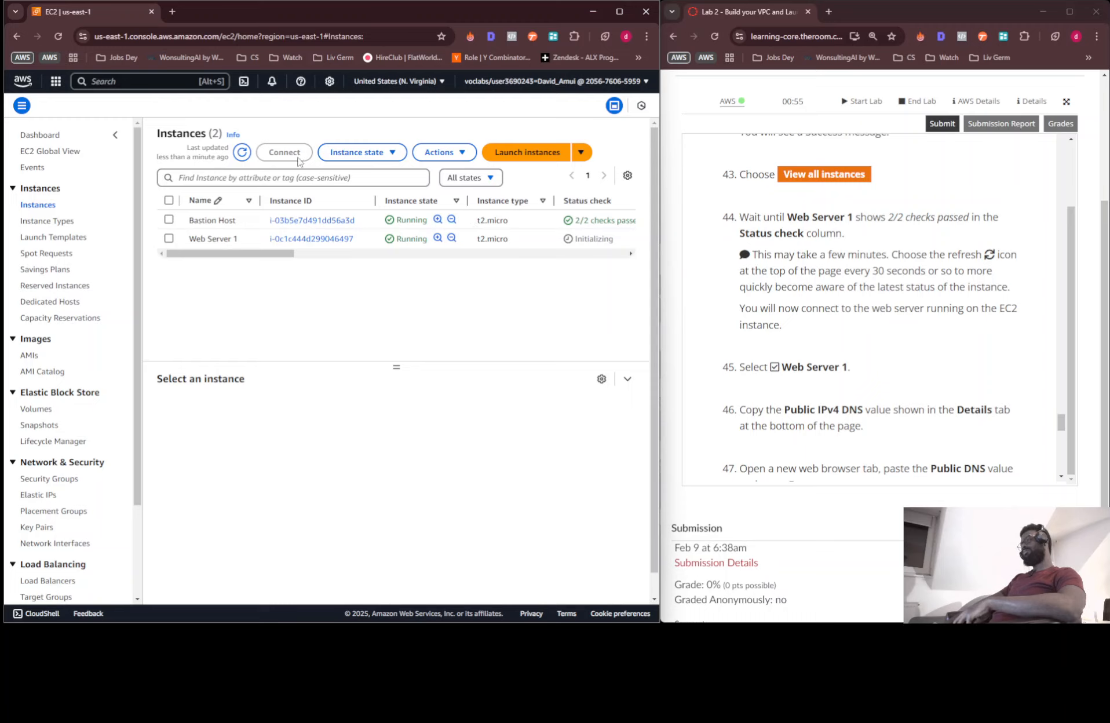
pyautogui.click(239, 154)
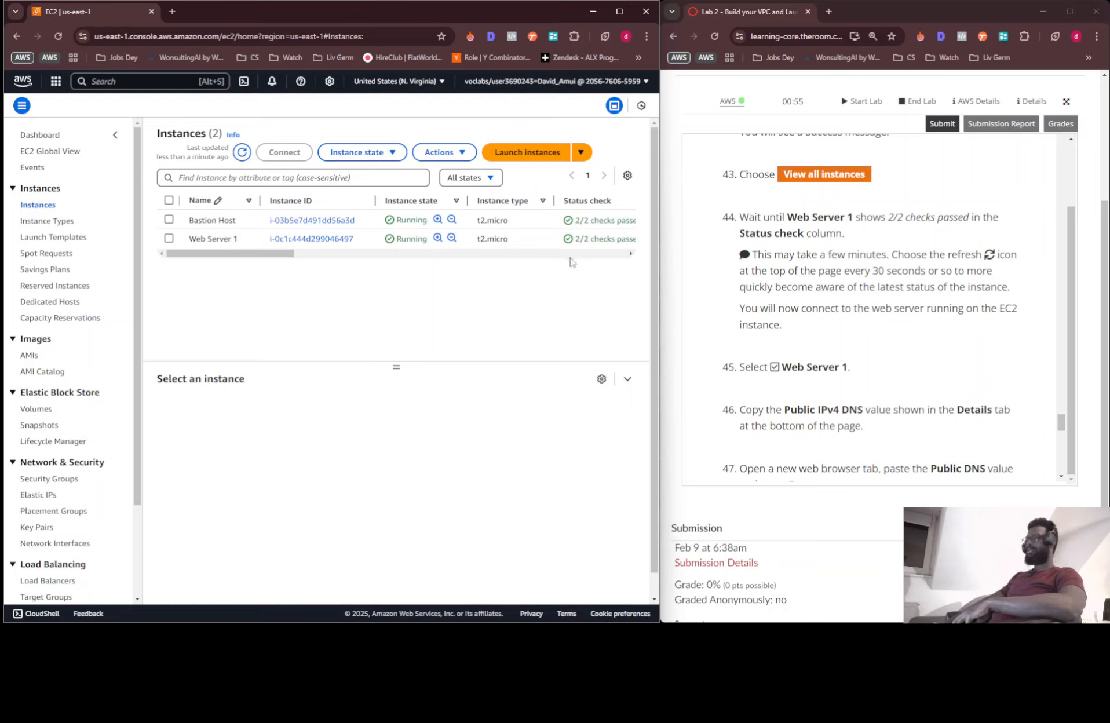
pyautogui.hscroll(3, 554, 238)
pyautogui.hscroll(-5, 554, 237)
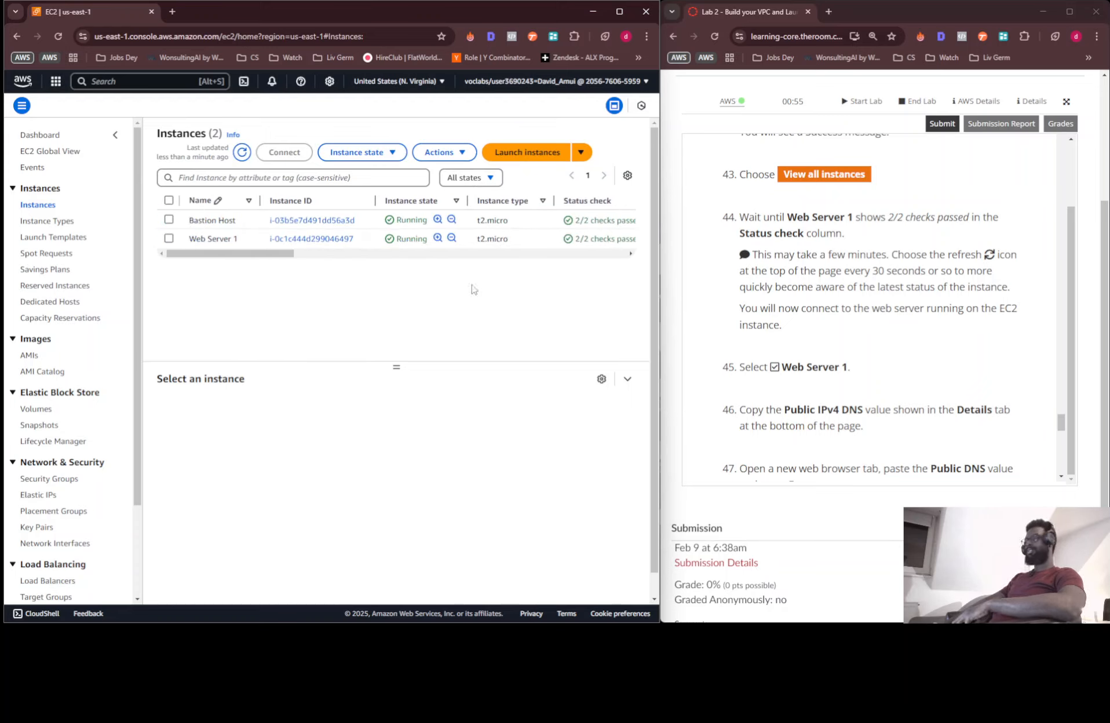
# Select the Web Server 1 instance and copy its public IPv4 address from the instance details.
pyautogui.click(169, 239)
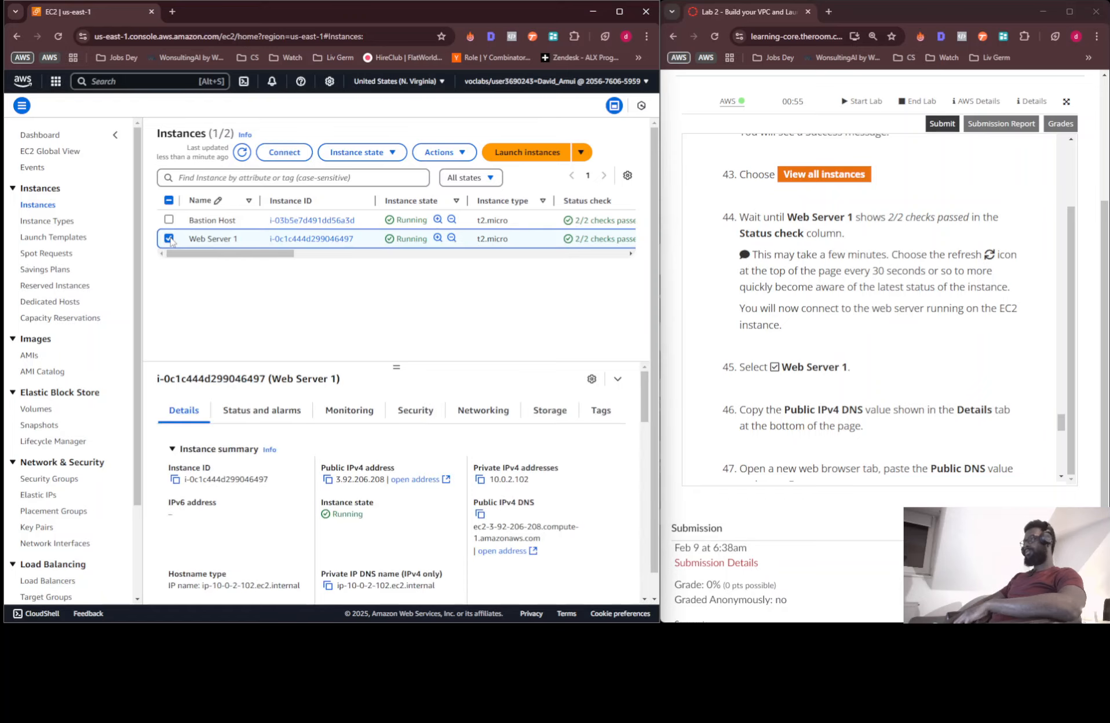
pyautogui.click(170, 239)
pyautogui.click(169, 238)
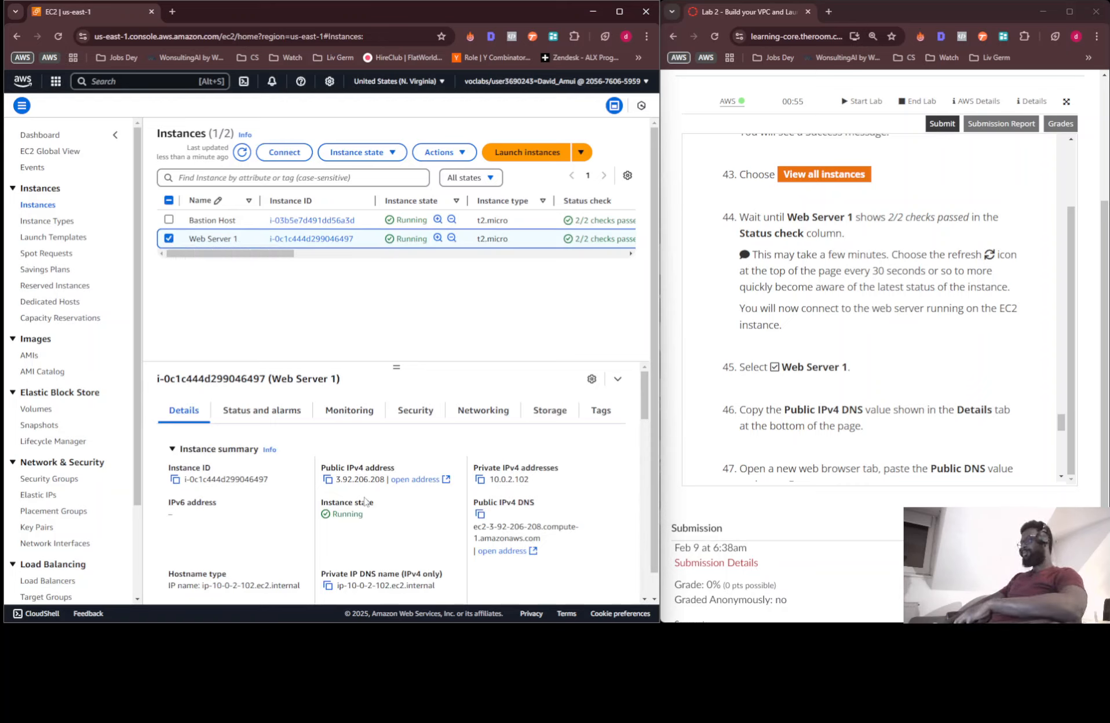
pyautogui.click(329, 480)
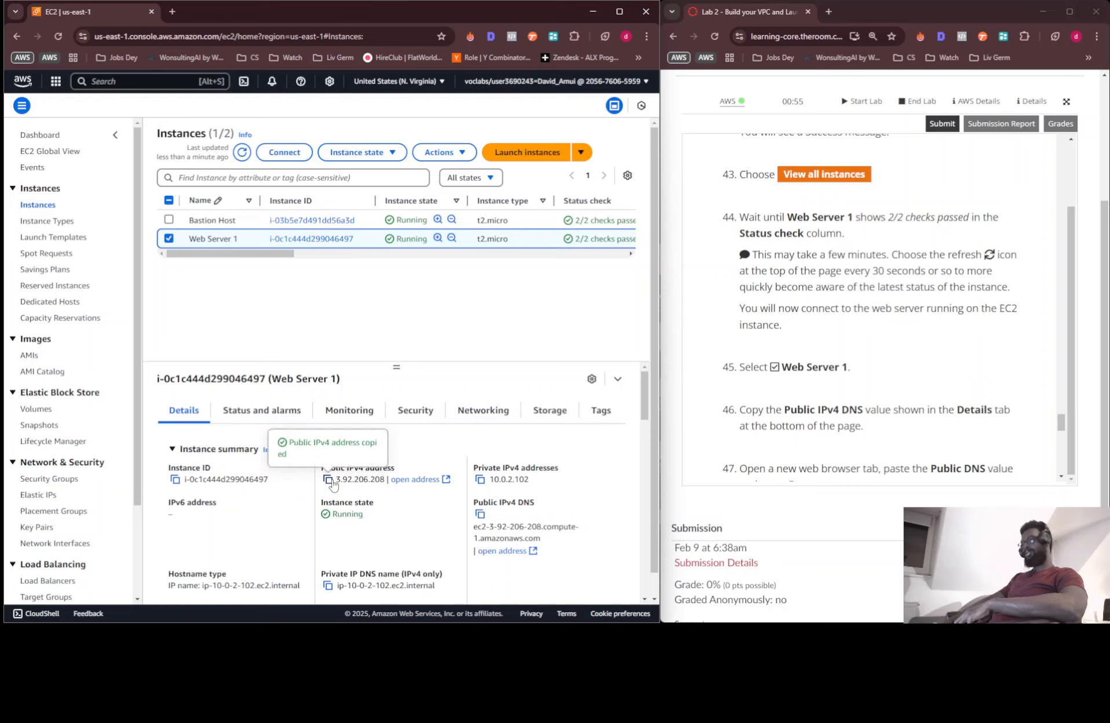
# Read lab steps 46 and 47, open 3.92.206.208 in a new Incognito window, and continue to the site despite the insecure connection.
pyautogui.scroll(-2, 821, 334)
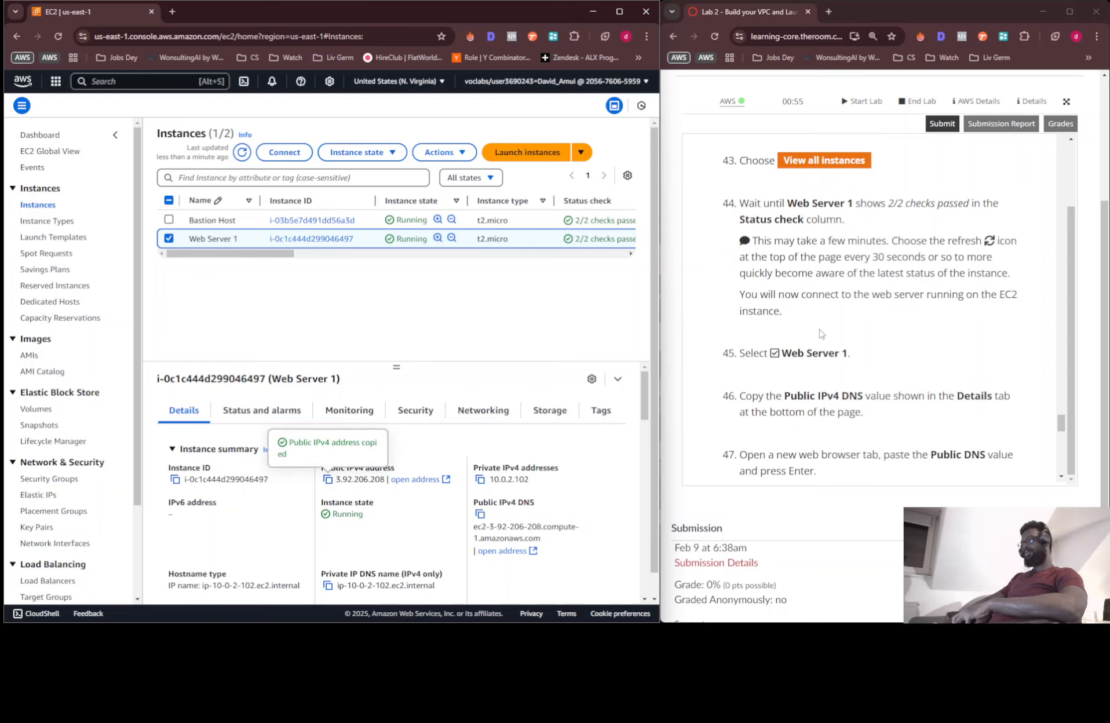
pyautogui.scroll(-1, 821, 335)
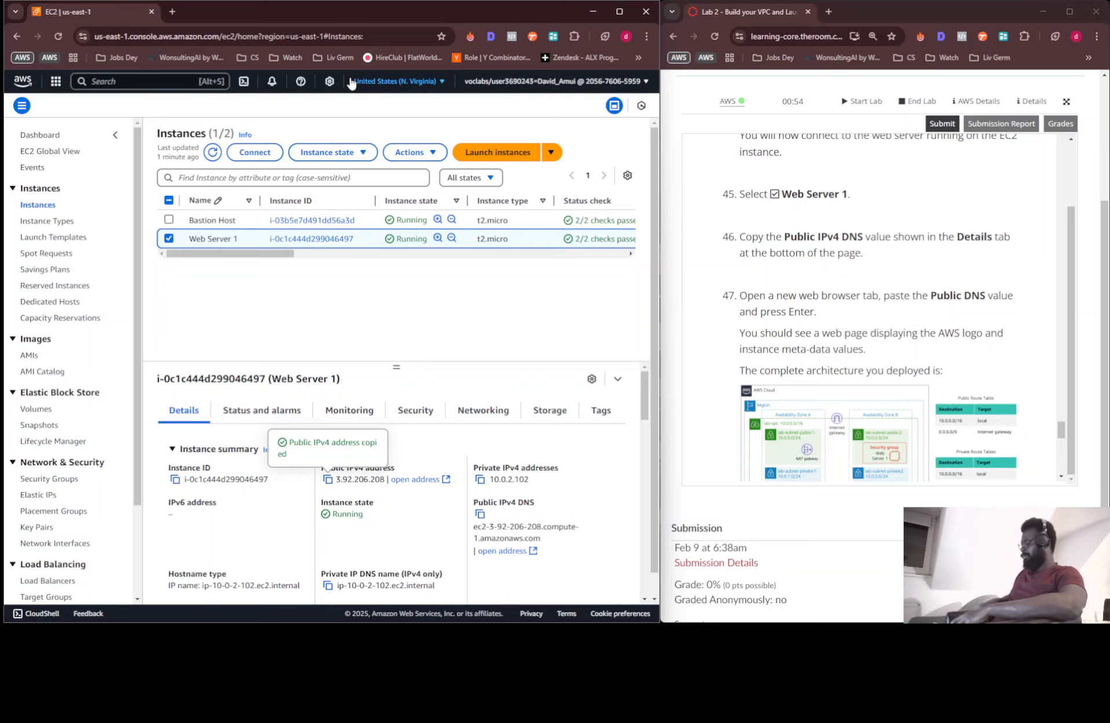
pyautogui.hotkey('ctrl', 'shift', 'n')
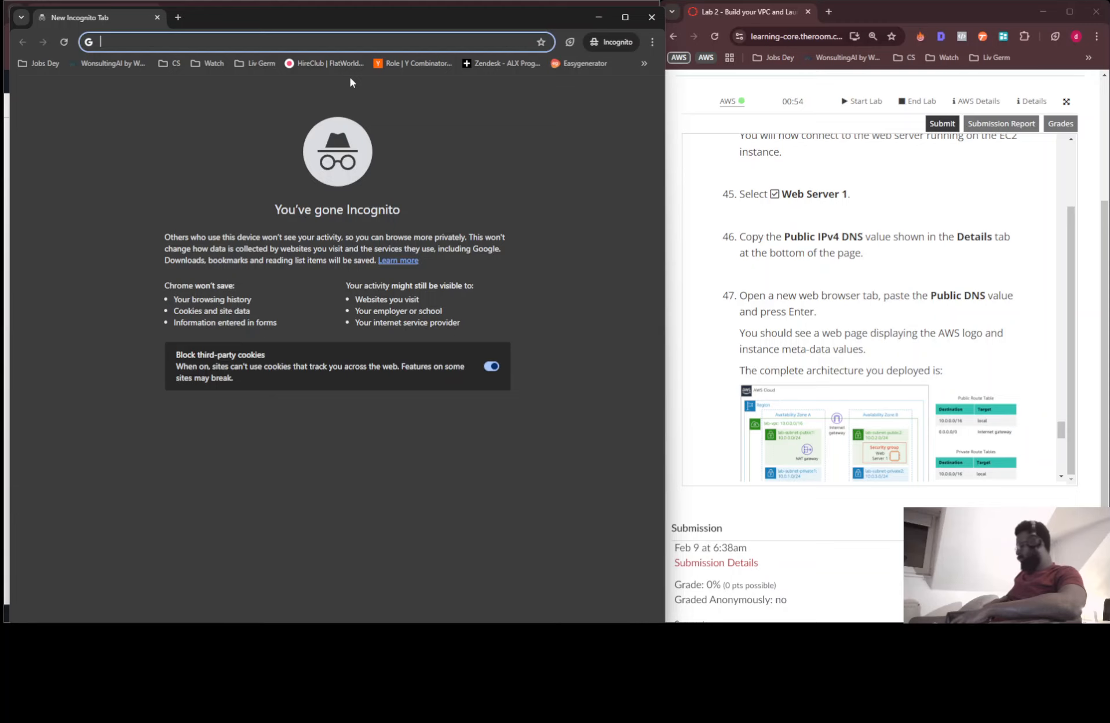
pyautogui.hotkey('ctrl', 'v')
pyautogui.press('Return')
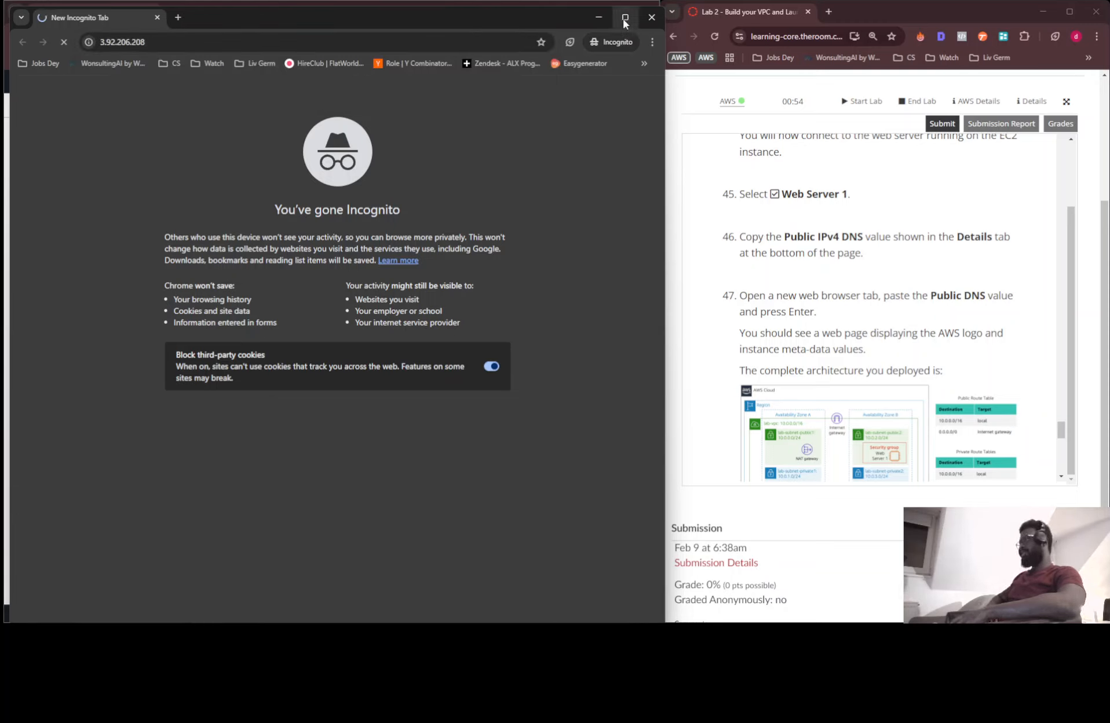
pyautogui.moveTo(622, 23)
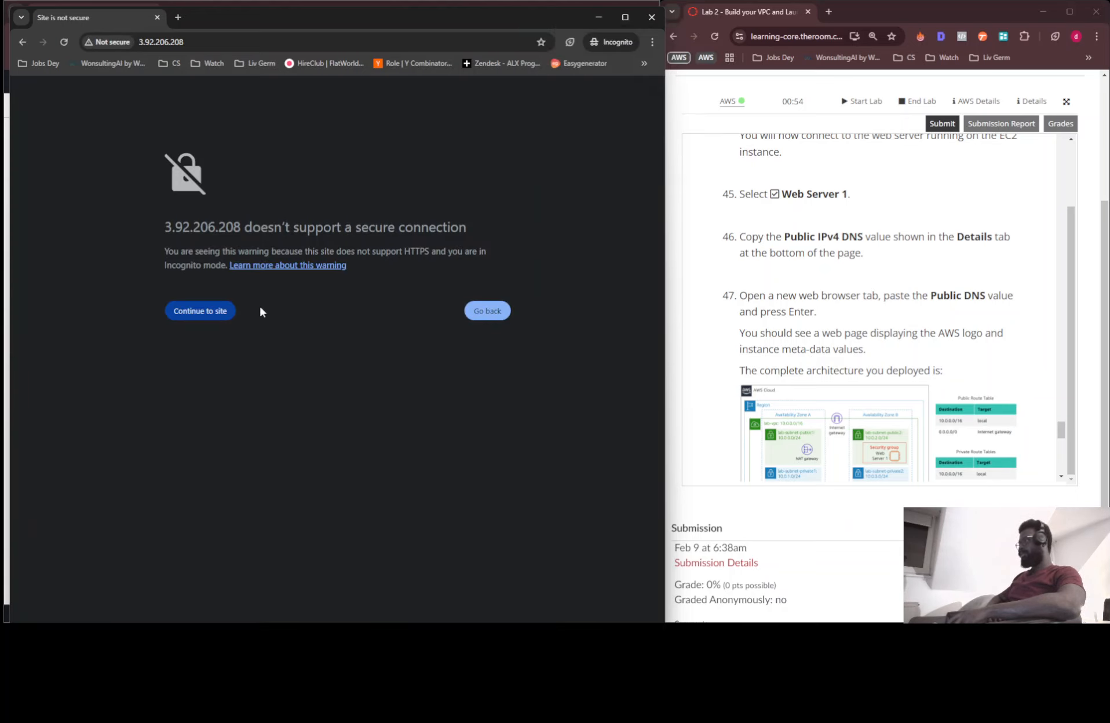
pyautogui.click(224, 312)
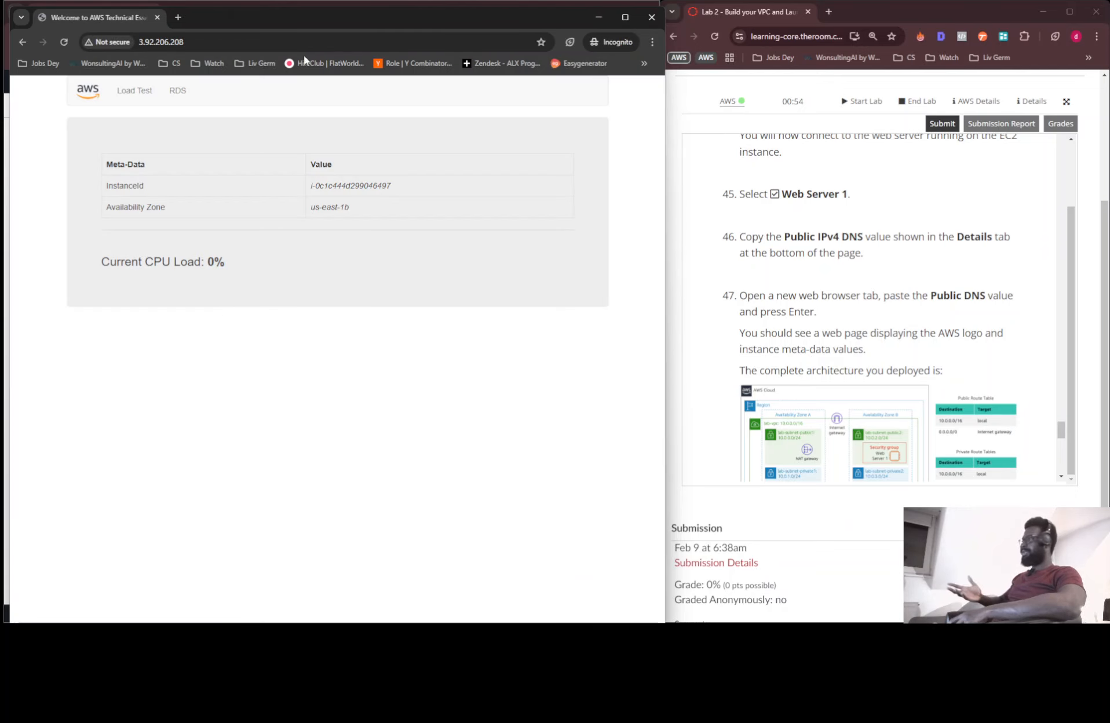
# Try to open 3.92.206.208 in a regular browser tab, compare it with the Incognito window's page, and close that tab.
pyautogui.moveTo(283, 18); pyautogui.dragTo(433, 106)
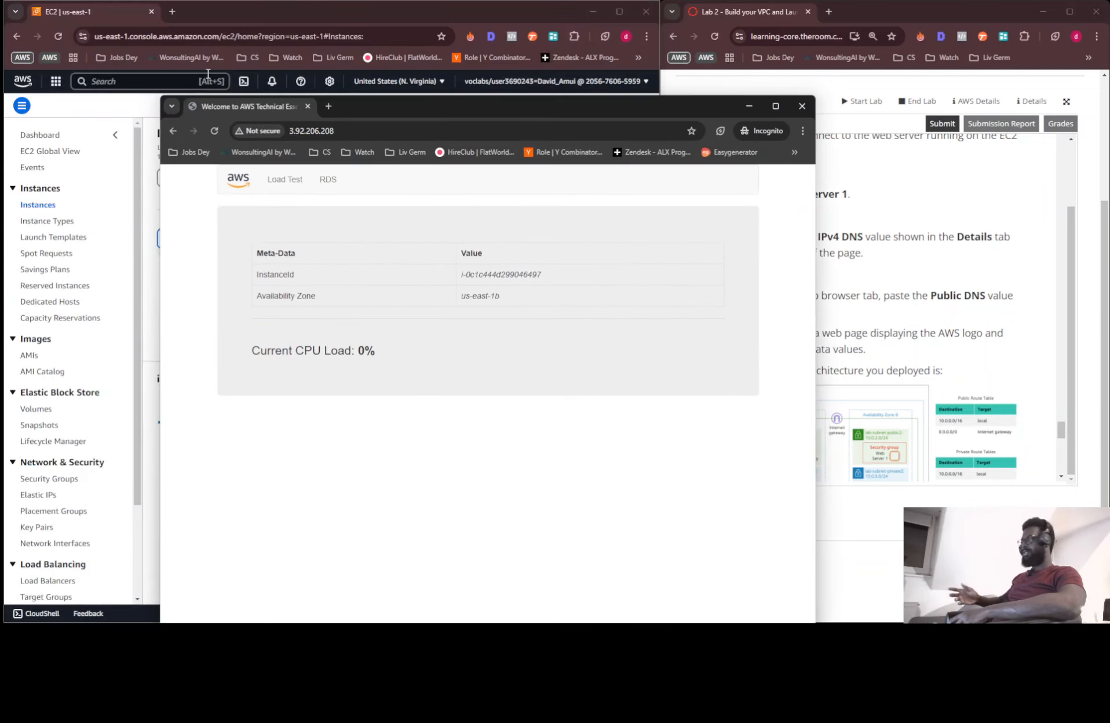
pyautogui.click(174, 10)
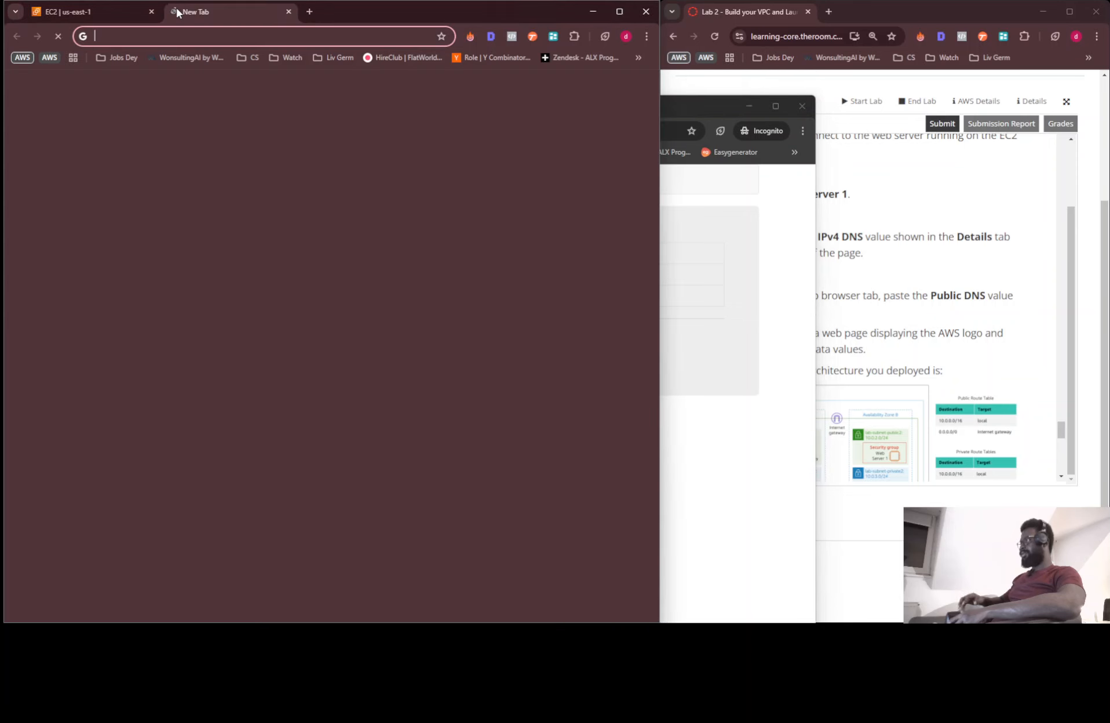
pyautogui.hotkey('ctrl', 'v')
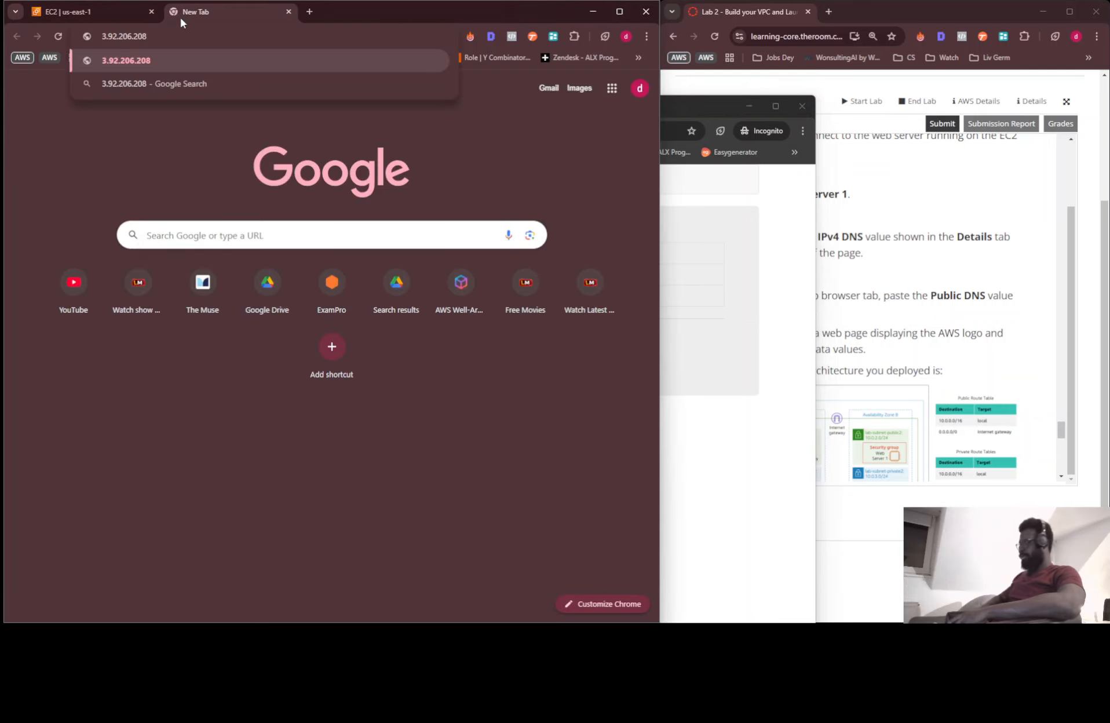
pyautogui.press('Return')
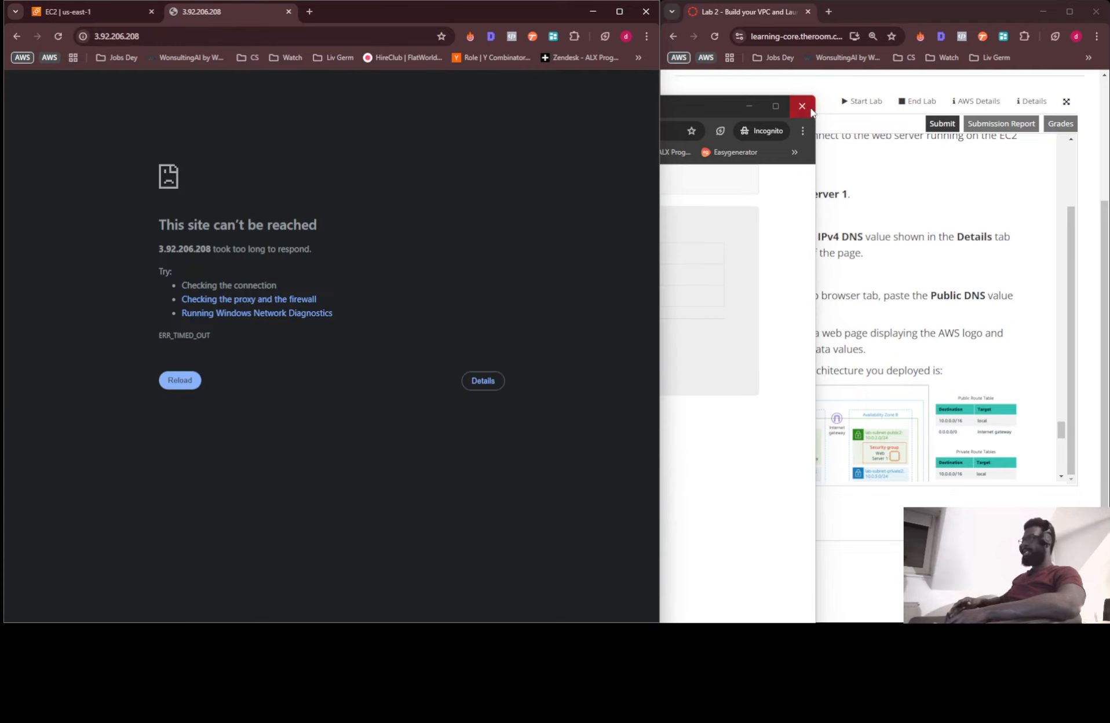
pyautogui.click(757, 230)
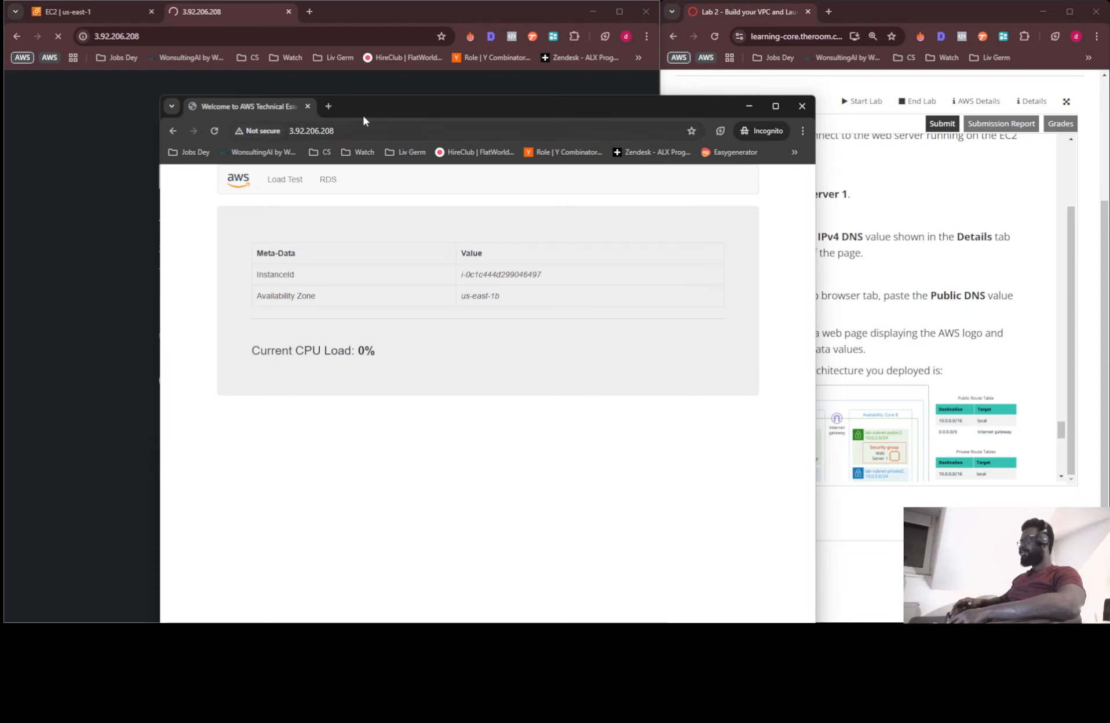
pyautogui.moveTo(361, 106); pyautogui.dragTo(241, 73)
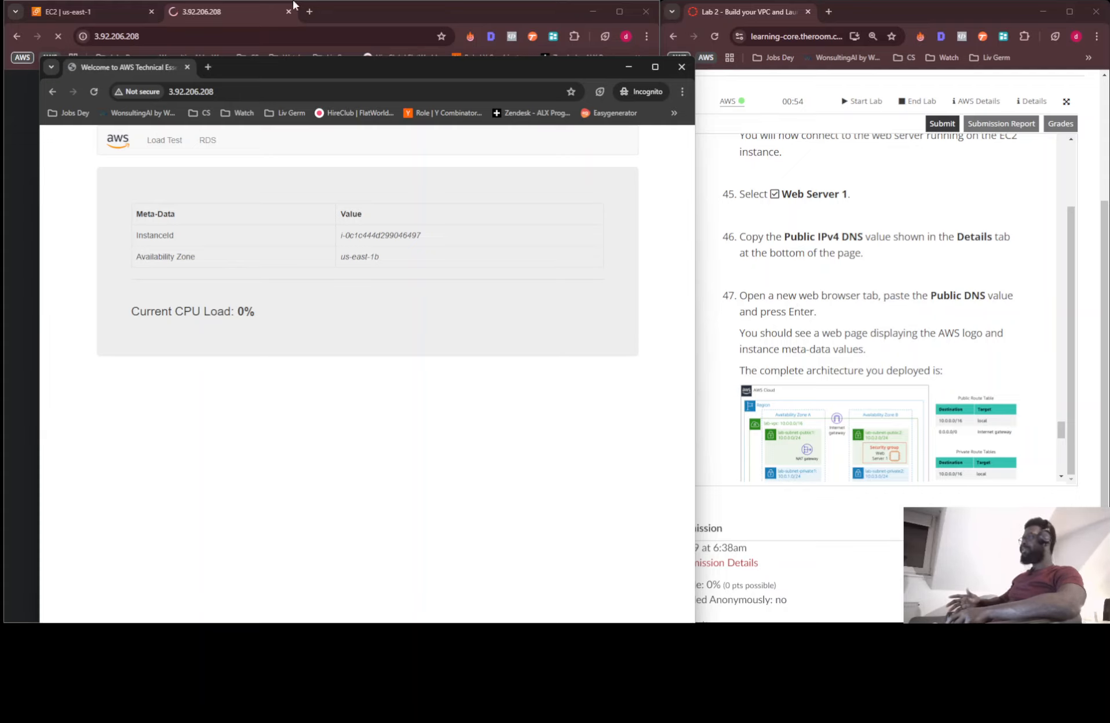
pyautogui.moveTo(305, 75); pyautogui.dragTo(592, 51)
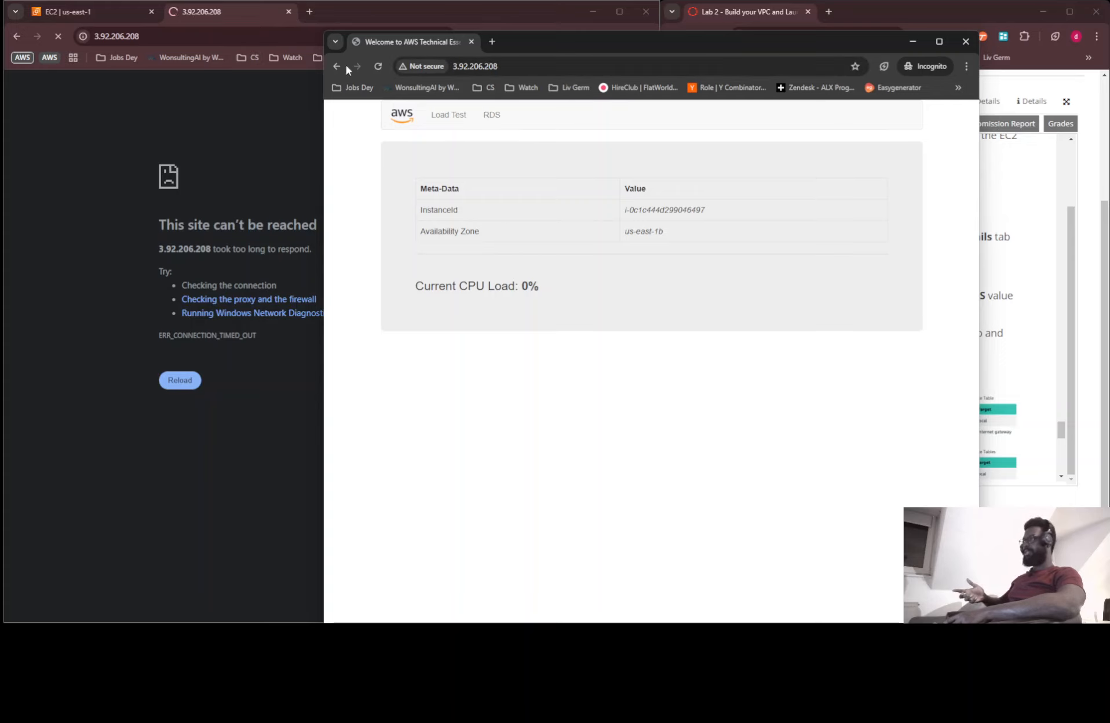
pyautogui.click(284, 5)
pyautogui.click(289, 12)
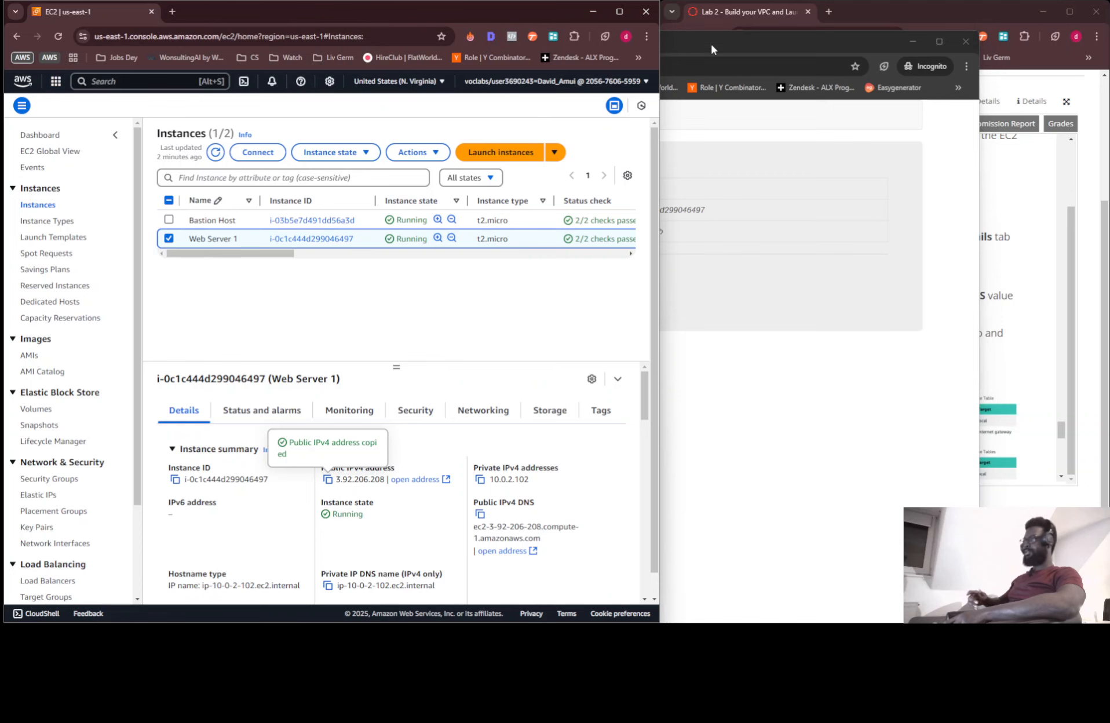
# Minimize the Incognito window showing the web server page to uncover the EC2 instances list and lab instructions.
pyautogui.moveTo(730, 42); pyautogui.dragTo(656, 85)
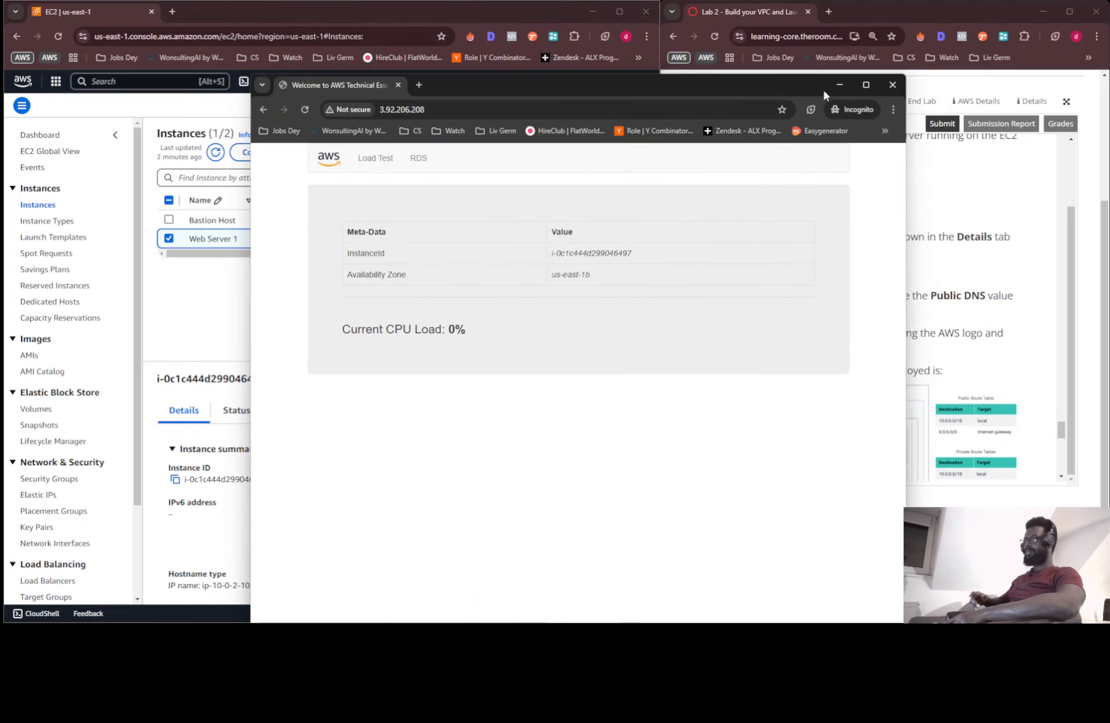
pyautogui.click(839, 84)
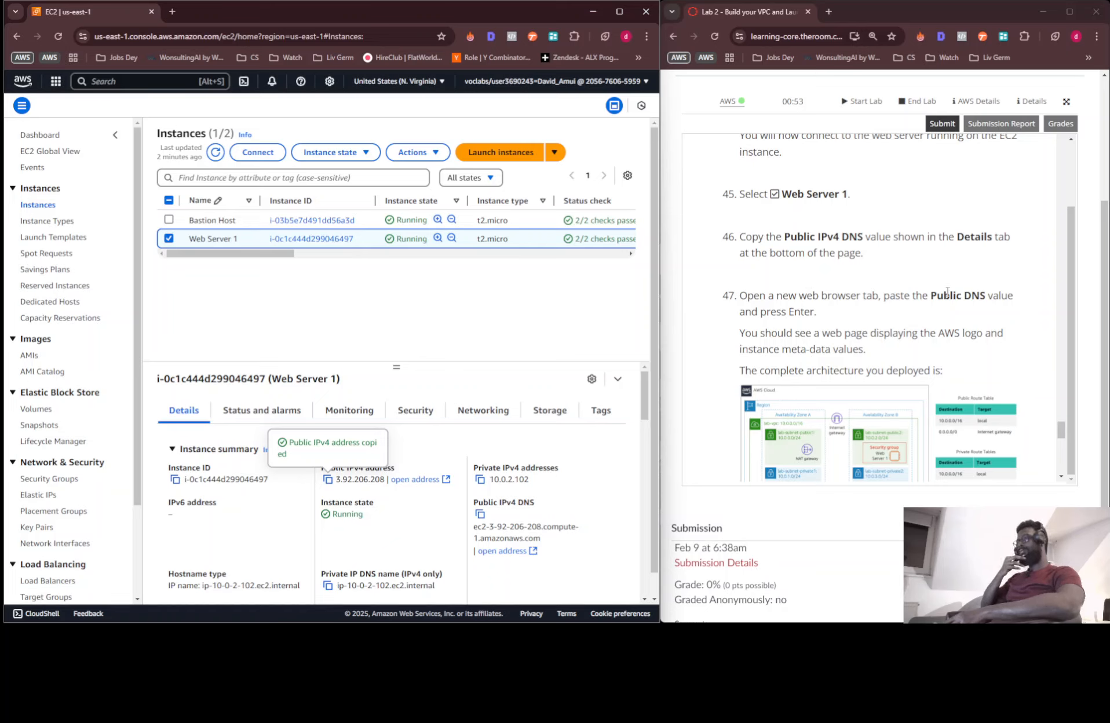
pyautogui.click(890, 353)
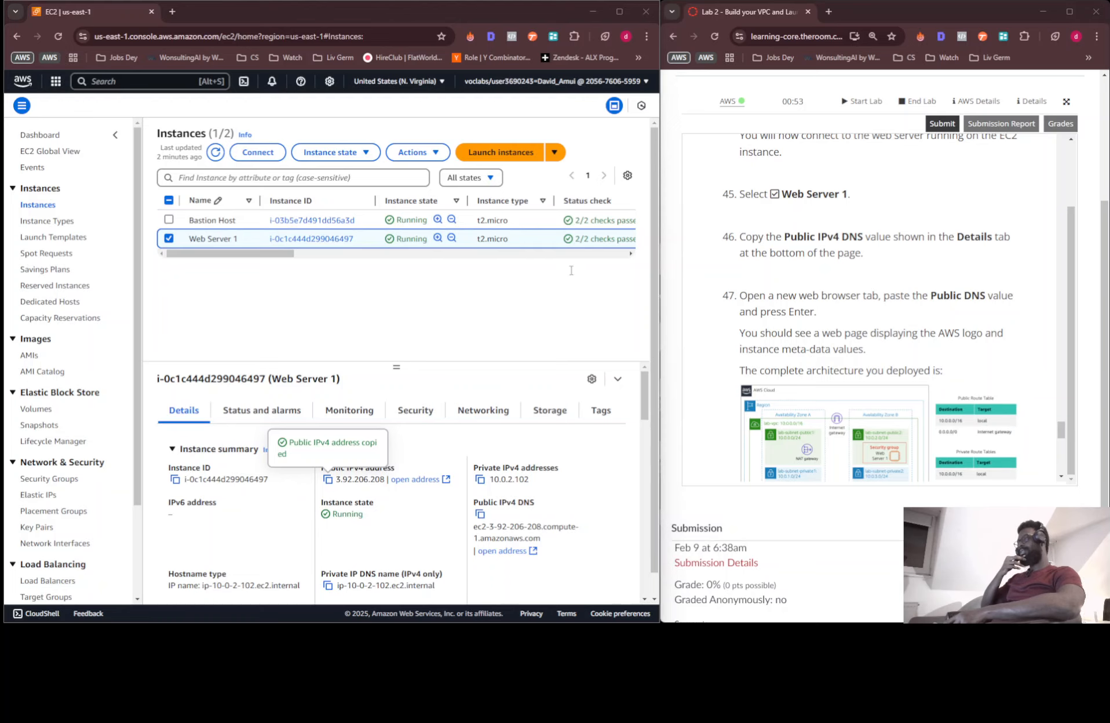
pyautogui.hotkey('alt', 'Tab')
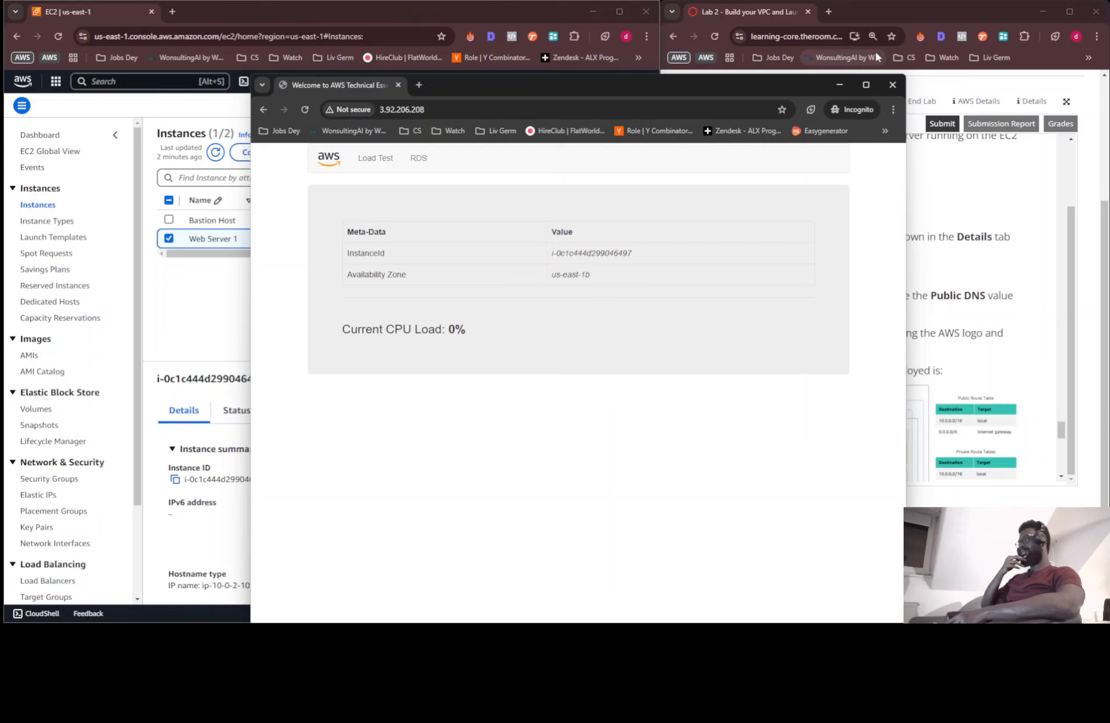
pyautogui.click(834, 85)
# Read the lab instructions from step 42 to the submission section, switching them to full-screen view.
pyautogui.scroll(-3, 877, 269)
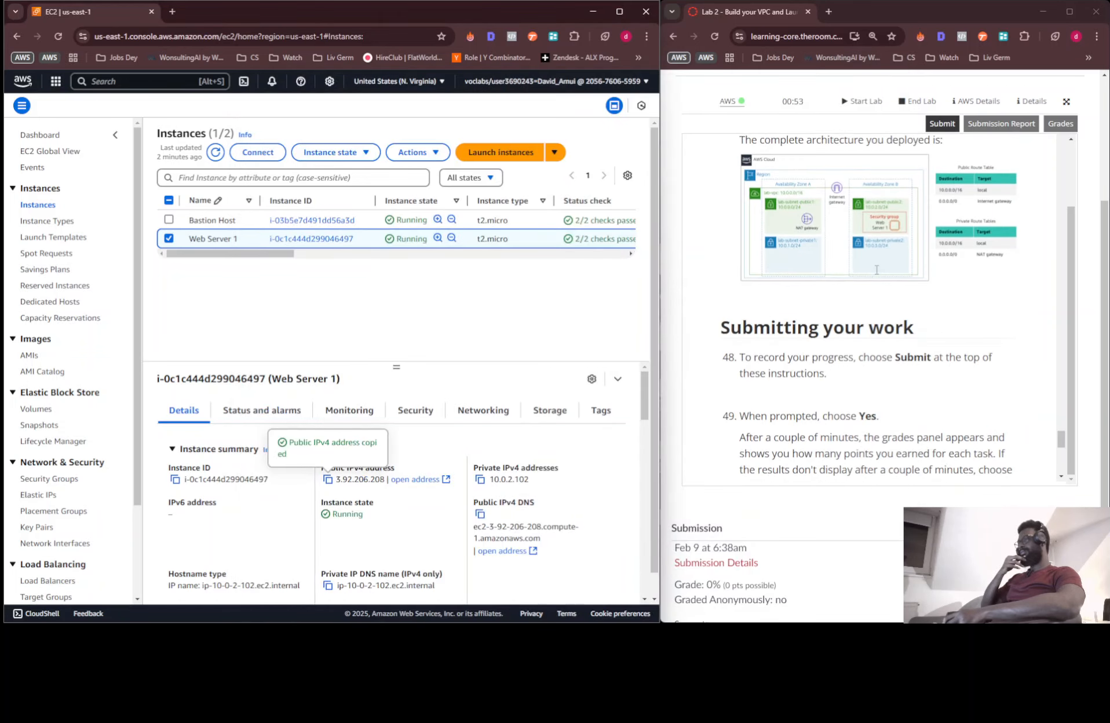
pyautogui.scroll(1, 877, 270)
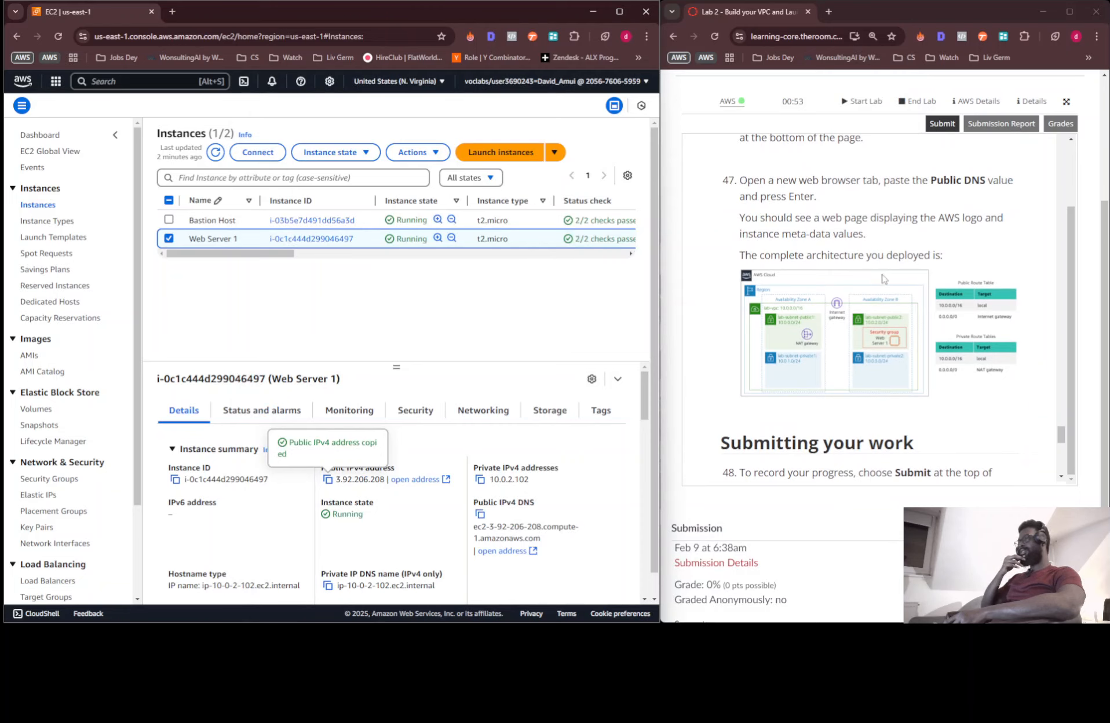
pyautogui.scroll(-4, 886, 336)
pyautogui.scroll(4, 886, 337)
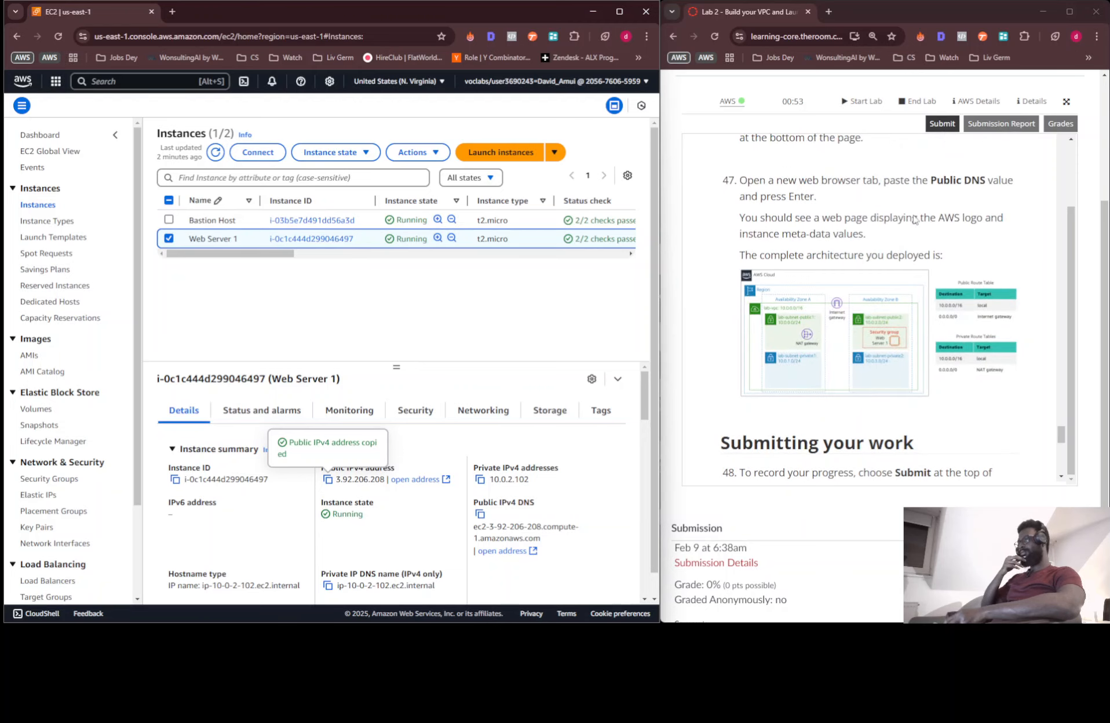
pyautogui.click(1068, 102)
pyautogui.scroll(9, 443, 243)
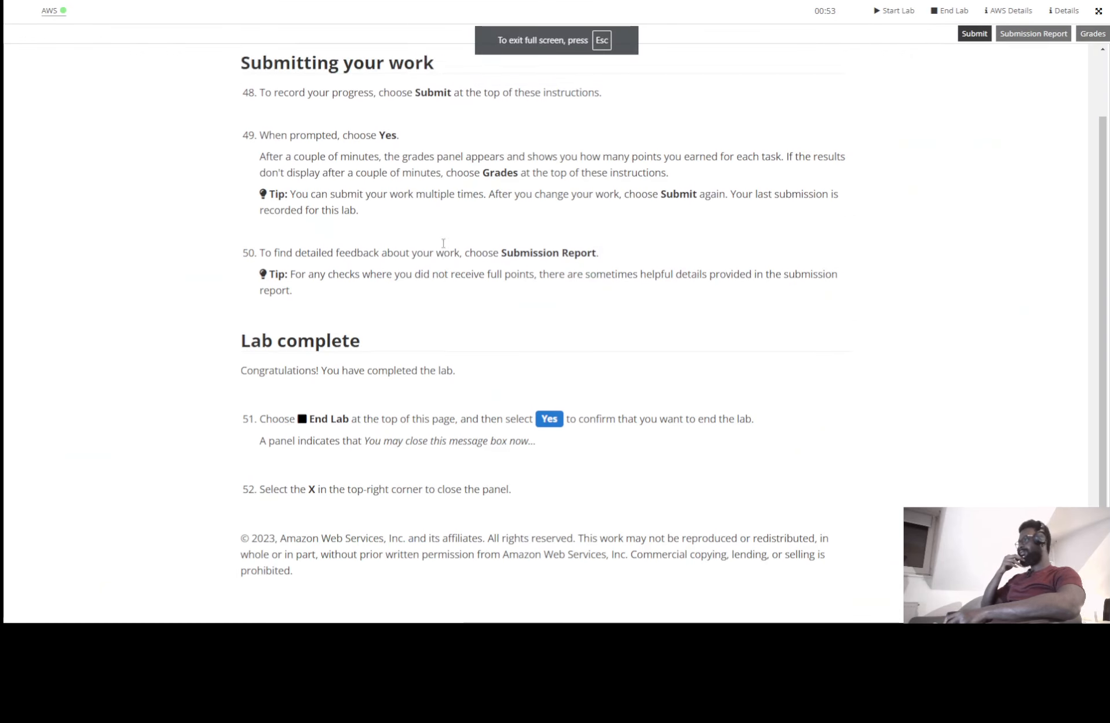
pyautogui.scroll(1, 443, 243)
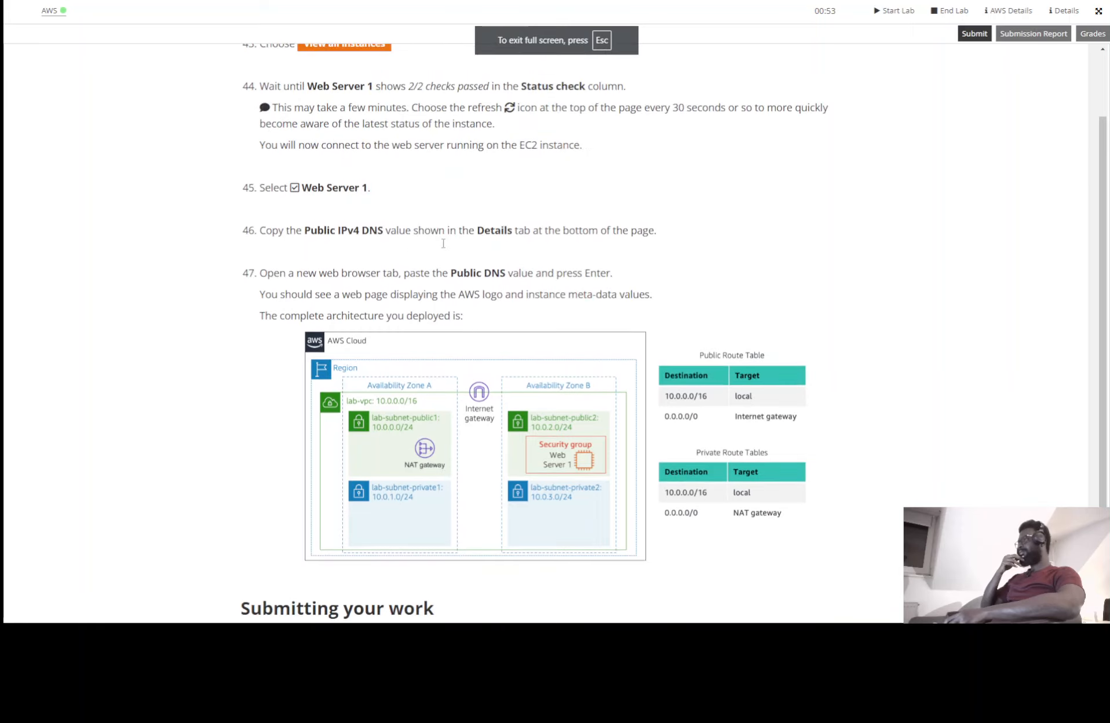
pyautogui.scroll(-1, 443, 243)
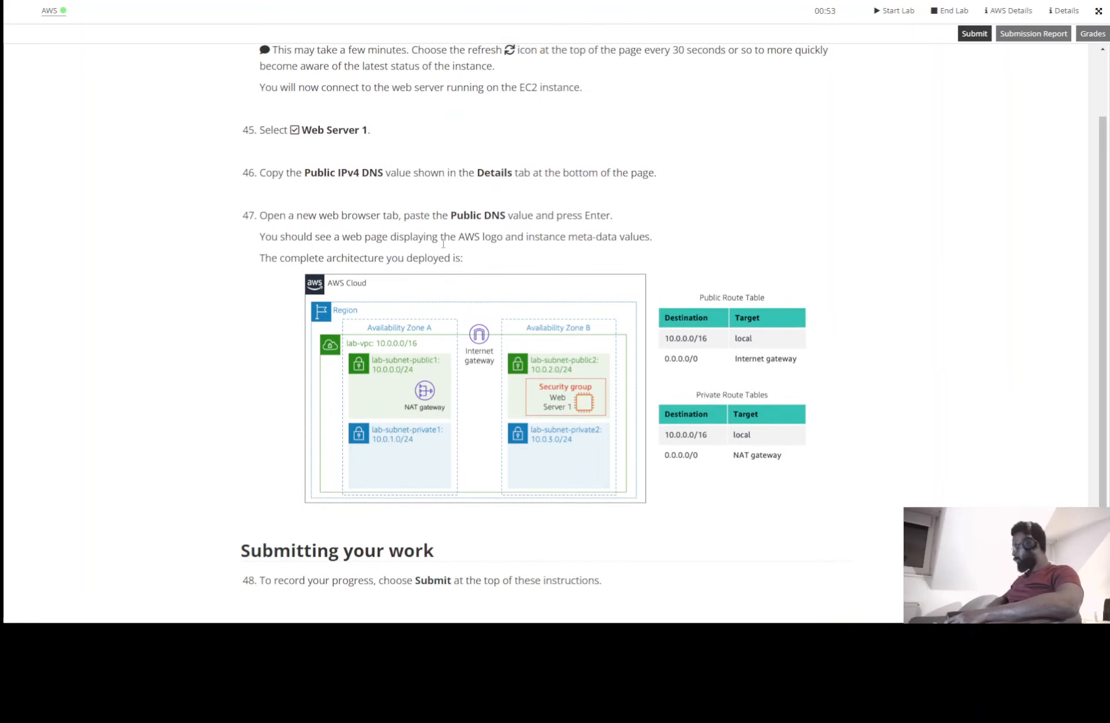
pyautogui.scroll(2, 442, 243)
pyautogui.scroll(2, 439, 242)
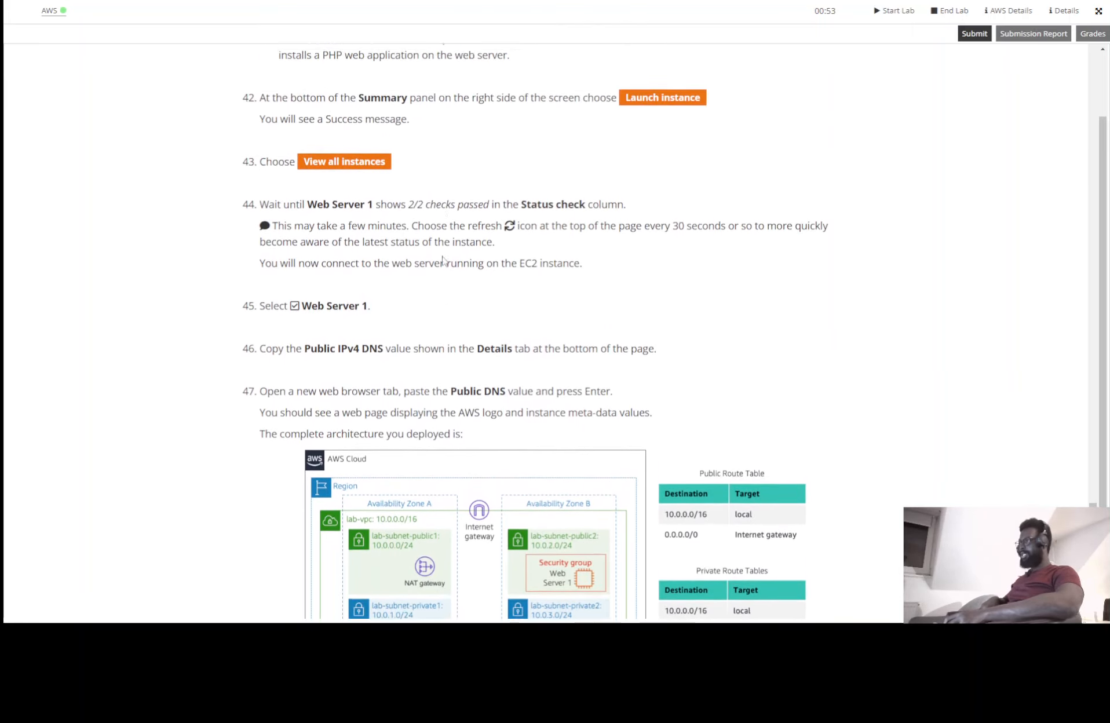
# Enlarge the lab instructions to 150% and review the deployed architecture diagram and the submission steps.
pyautogui.scroll(-3, 367, 360)
pyautogui.press('ctrl')
pyautogui.press('ctrl')
pyautogui.hotkey('ctrl', '+')
pyautogui.hotkey('ctrl', '+')
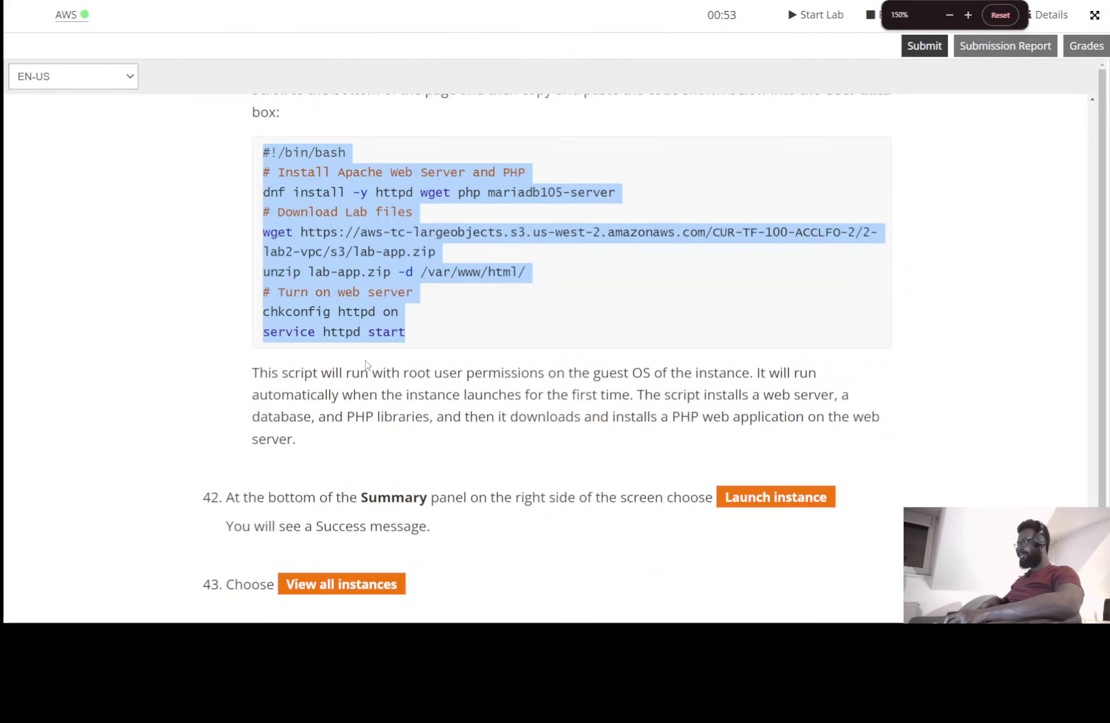
pyautogui.scroll(-12, 367, 361)
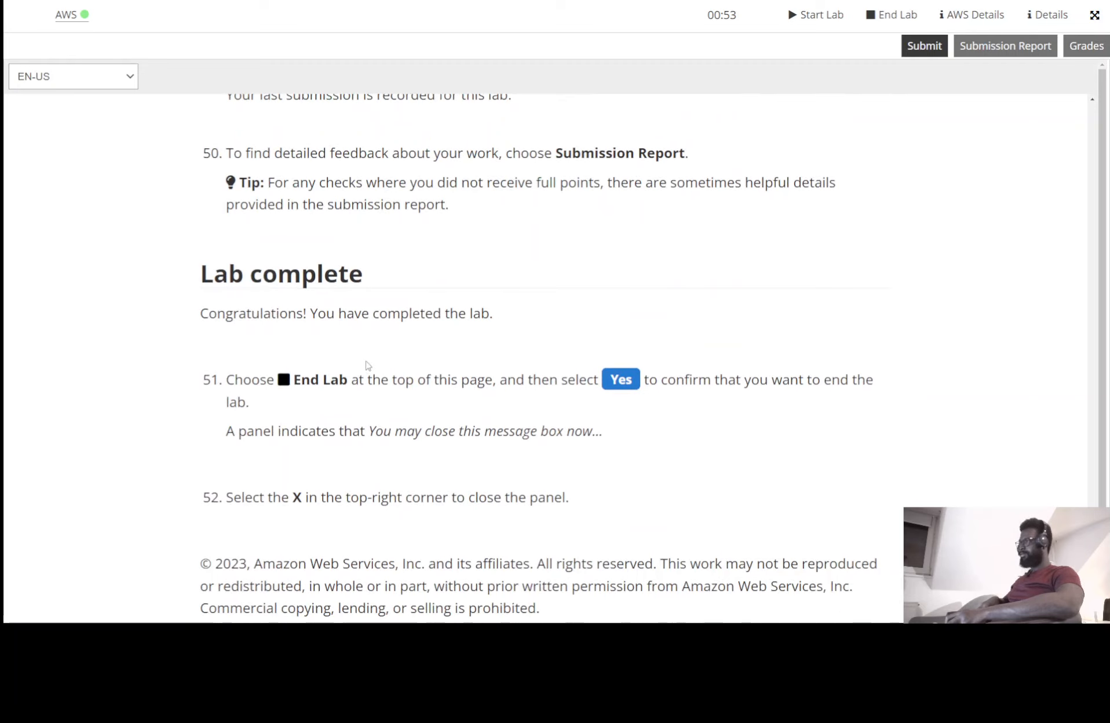
pyautogui.scroll(7, 367, 364)
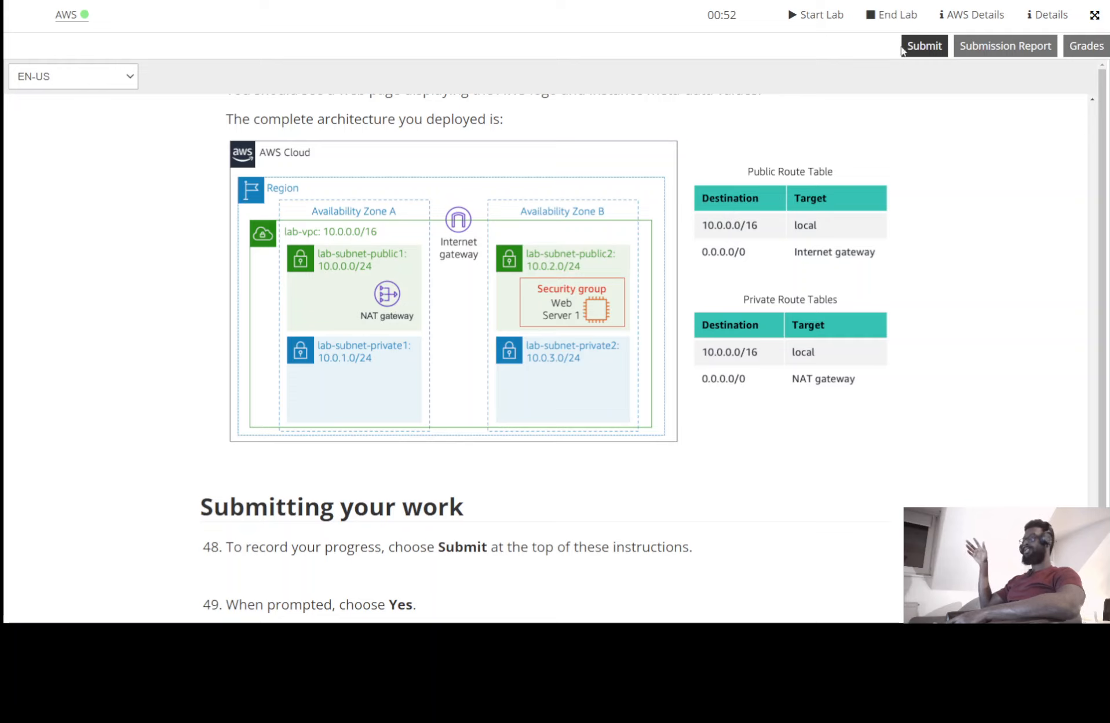
# Submit the lab work for grading with confirmation, and leave the full-screen view.
pyautogui.click(924, 45)
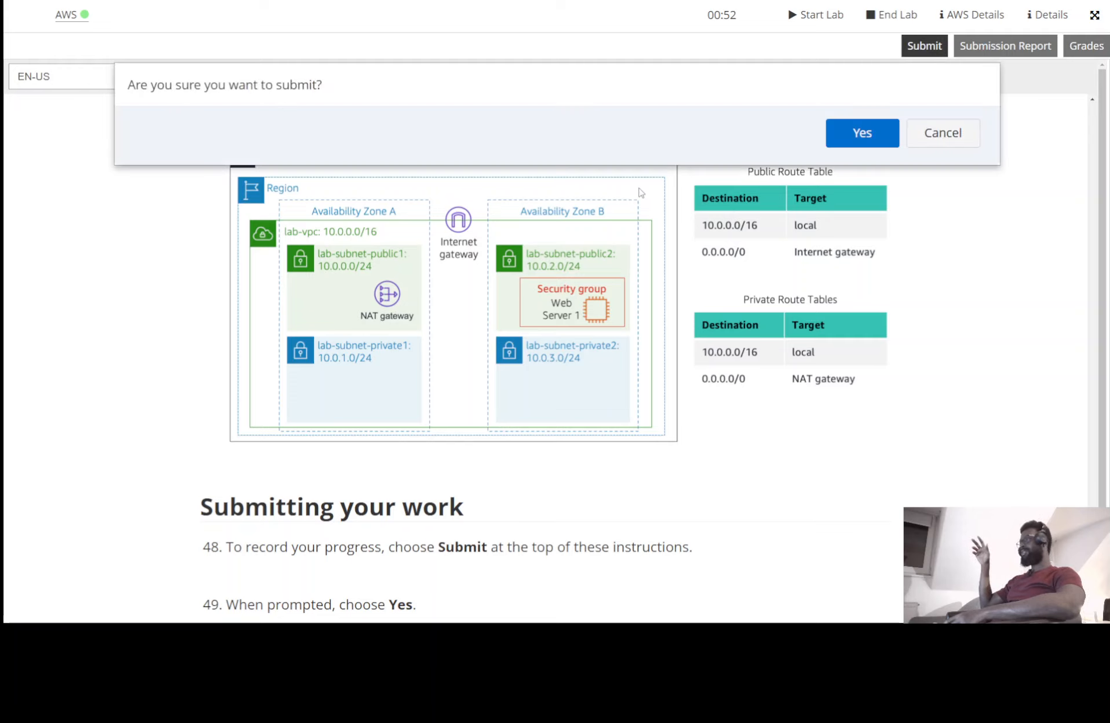
pyautogui.click(843, 133)
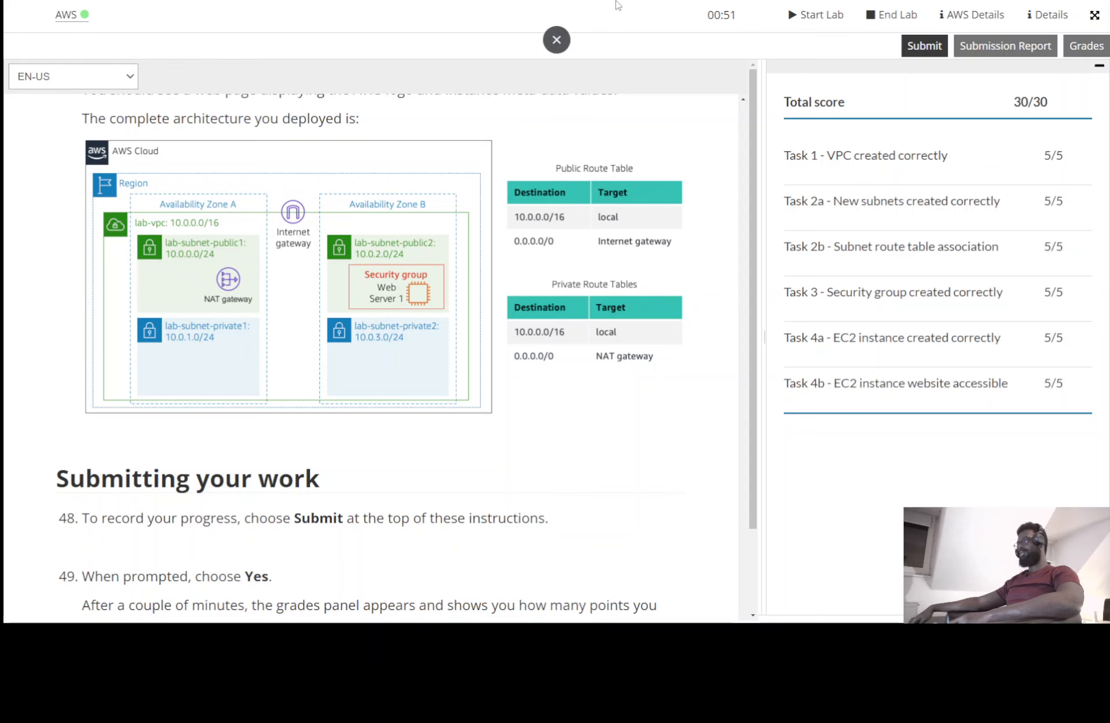
pyautogui.click(558, 38)
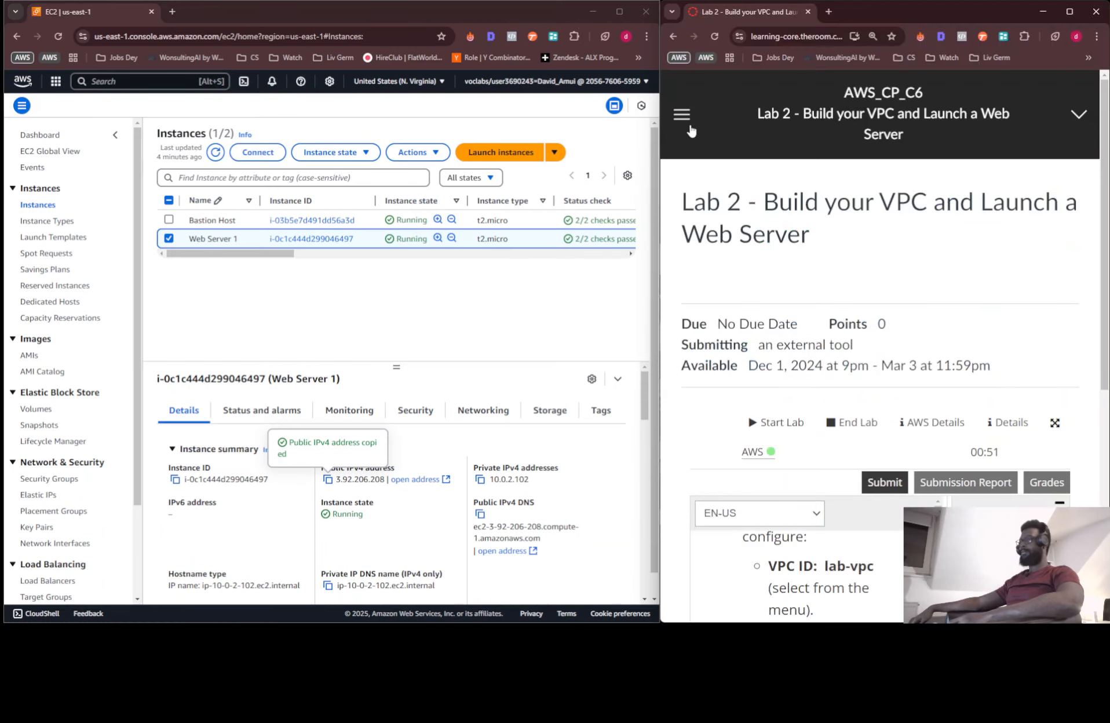
# Reopen the lab in full-screen view and read lab steps 49 to 52 alongside the task score breakdown.
pyautogui.scroll(-5, 886, 371)
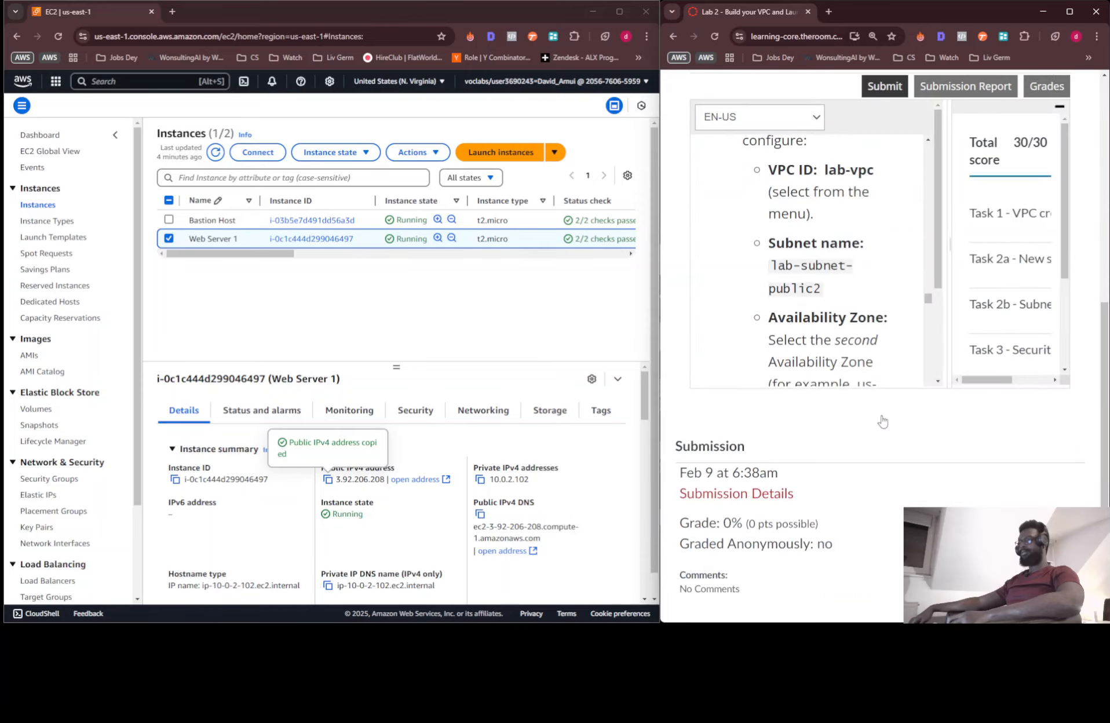
pyautogui.click(1055, 166)
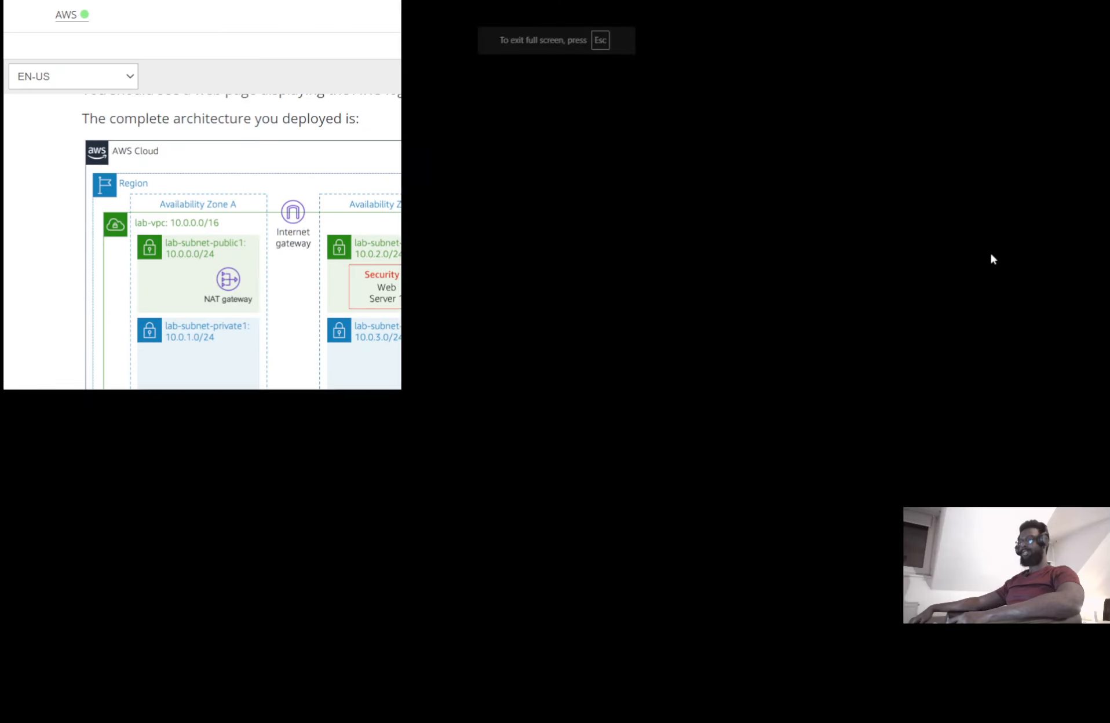
pyautogui.scroll(-10, 460, 273)
pyautogui.scroll(-2, 289, 374)
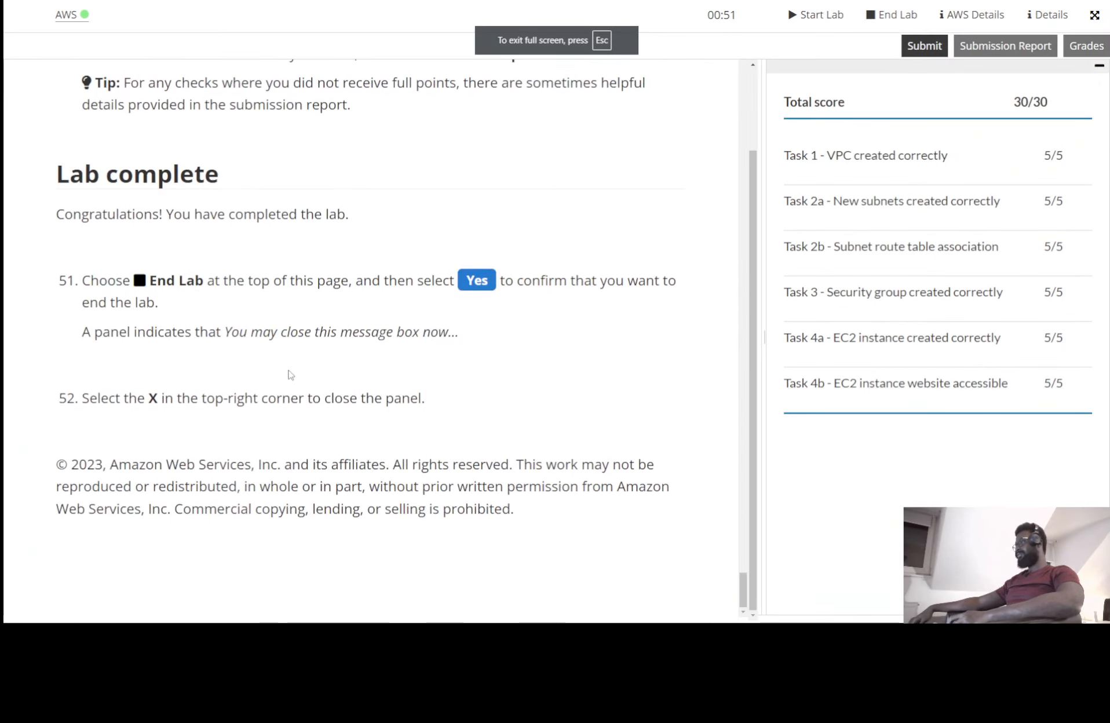
pyautogui.scroll(2, 289, 374)
pyautogui.scroll(2, 290, 371)
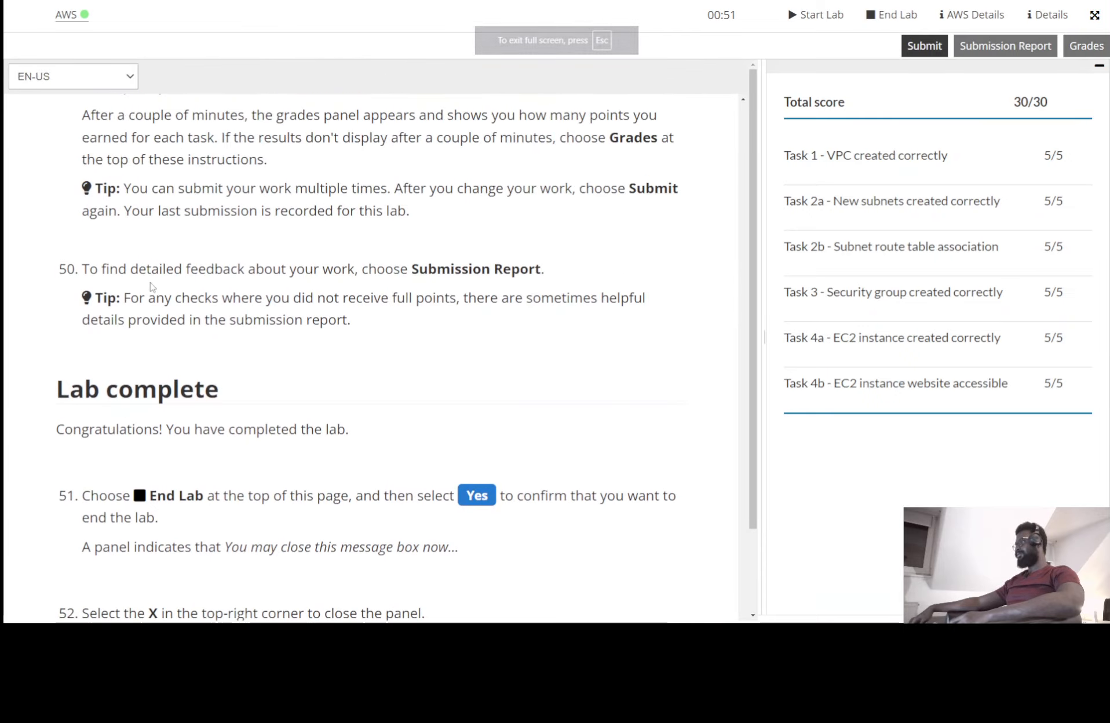
pyautogui.scroll(-2, 168, 399)
pyautogui.scroll(-2, 132, 399)
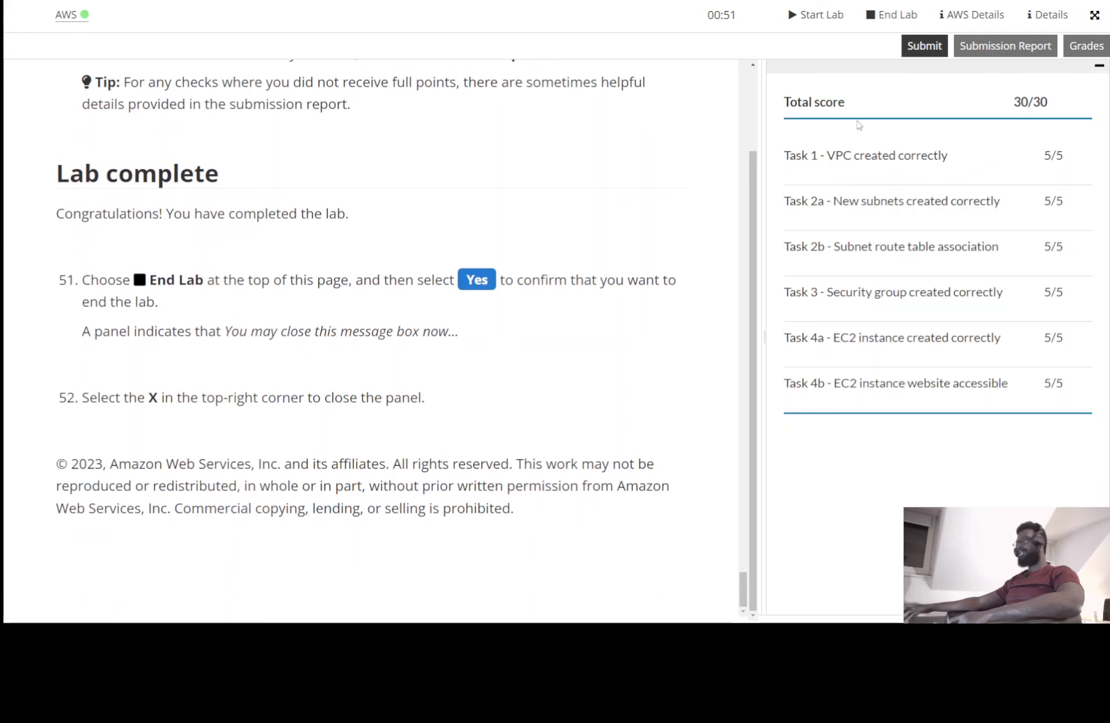
# Leave the full-screen lab view, maximize the lab's browser window, and set the page zoom to 90%.
pyautogui.moveTo(543, 17)
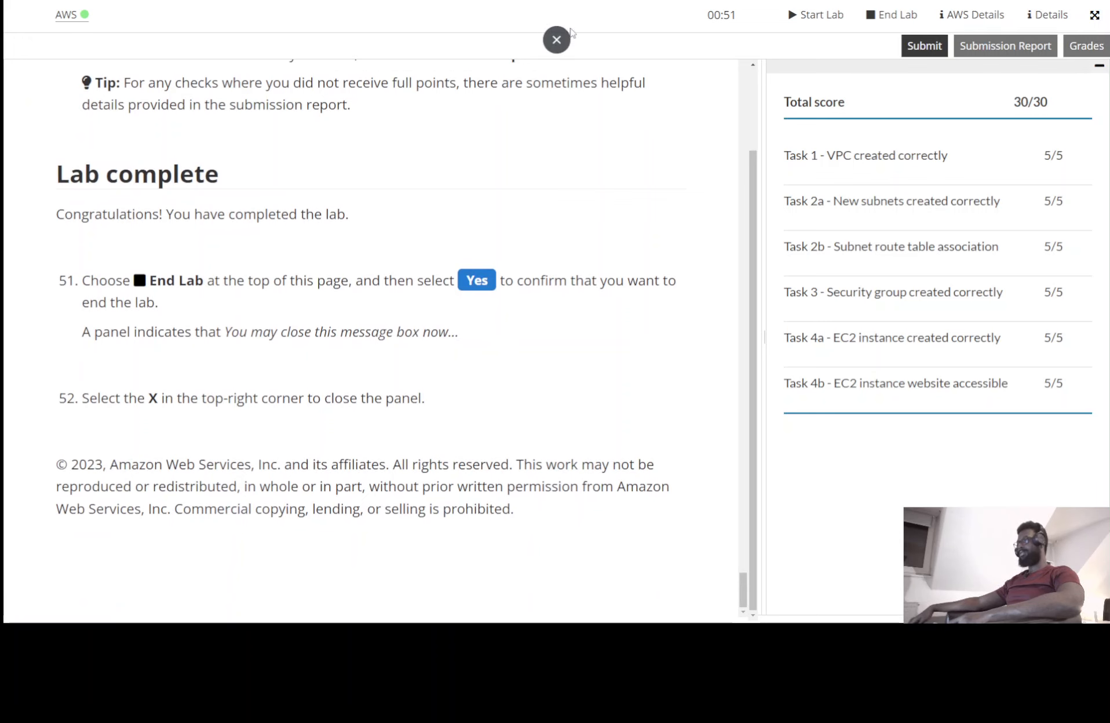
pyautogui.click(557, 39)
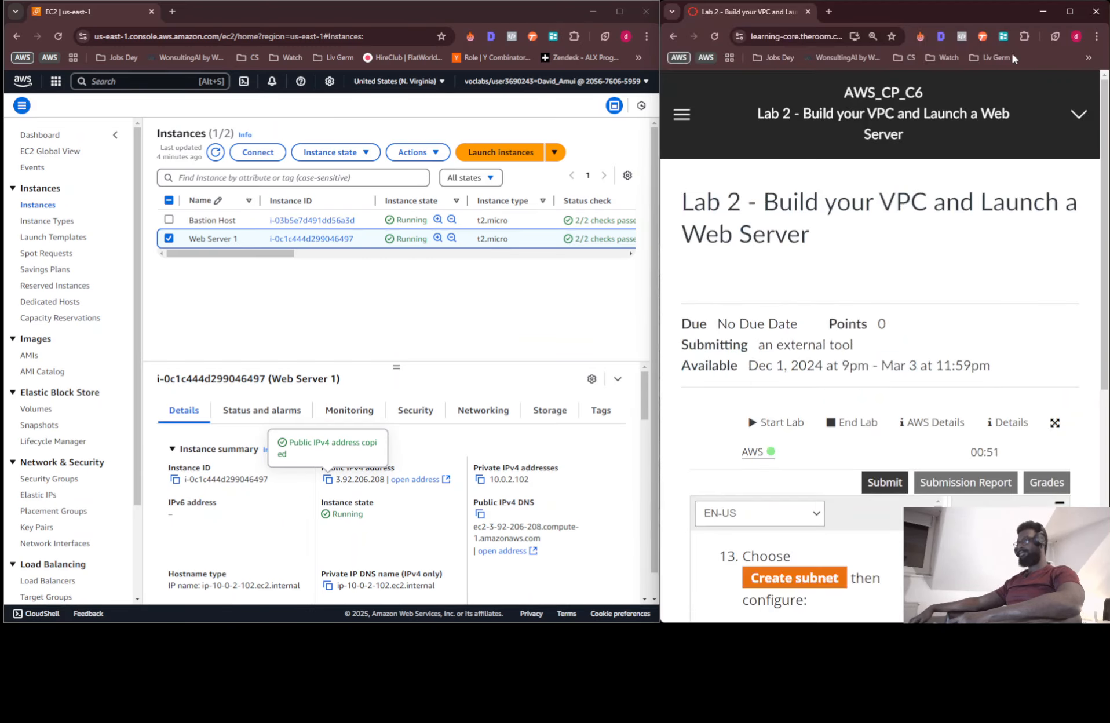
pyautogui.click(1070, 12)
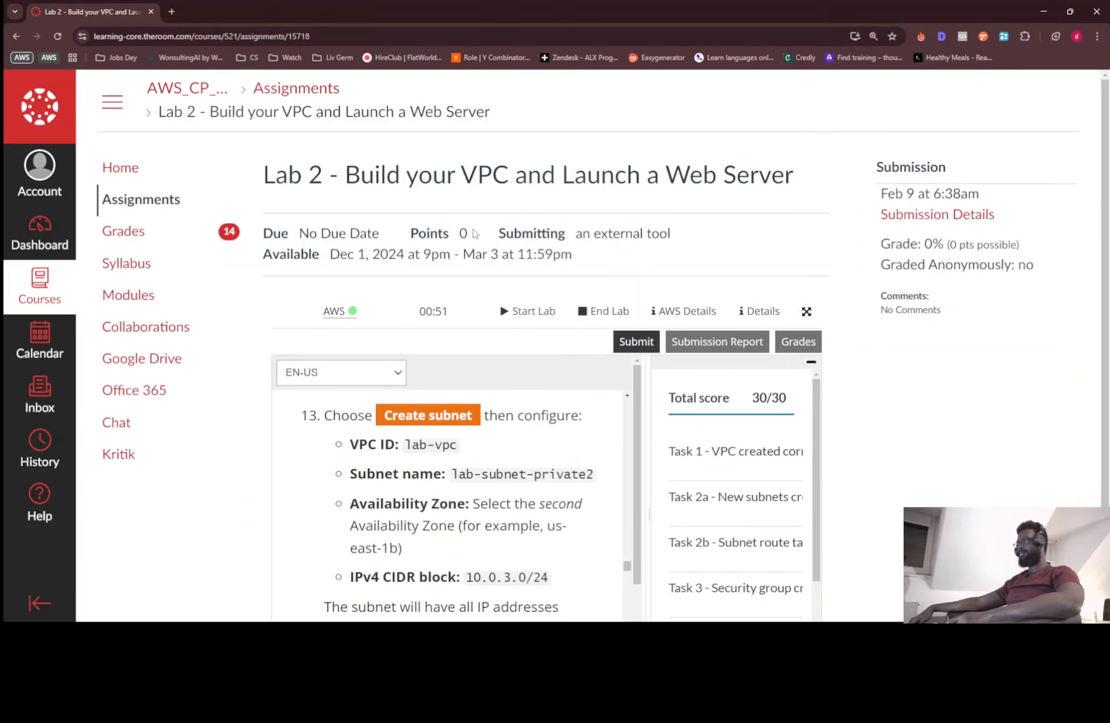
pyautogui.scroll(-1, 594, 370)
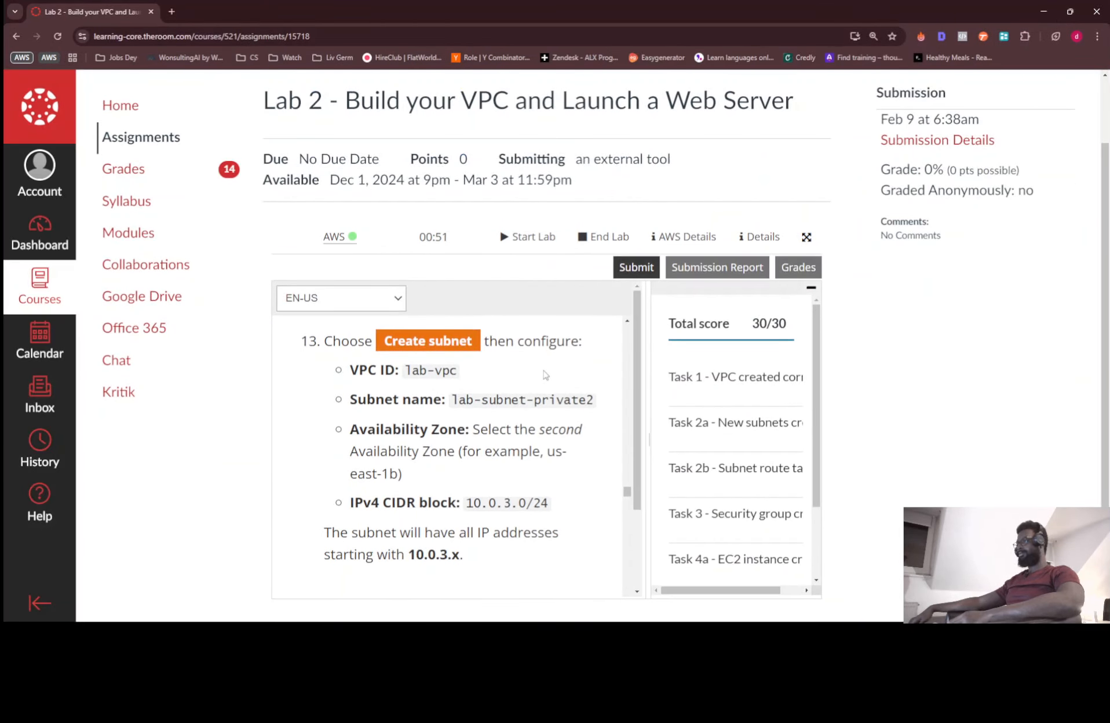
pyautogui.hotkey('ctrl', '-')
pyautogui.hotkey('ctrl', '-')
pyautogui.hotkey('ctrl', '-')
pyautogui.hotkey('ctrl', '-')
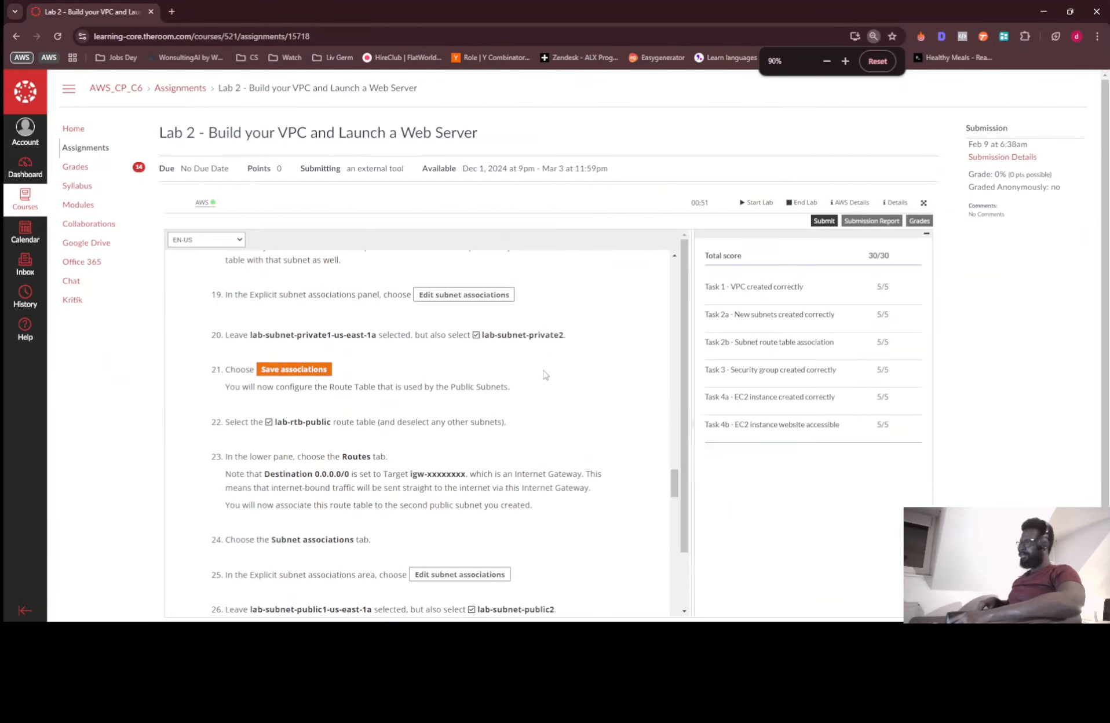
# Review the lab instructions through to the Lab complete section, then return to the lab overview and objectives.
pyautogui.scroll(-3, 537, 370)
pyautogui.scroll(-20, 537, 370)
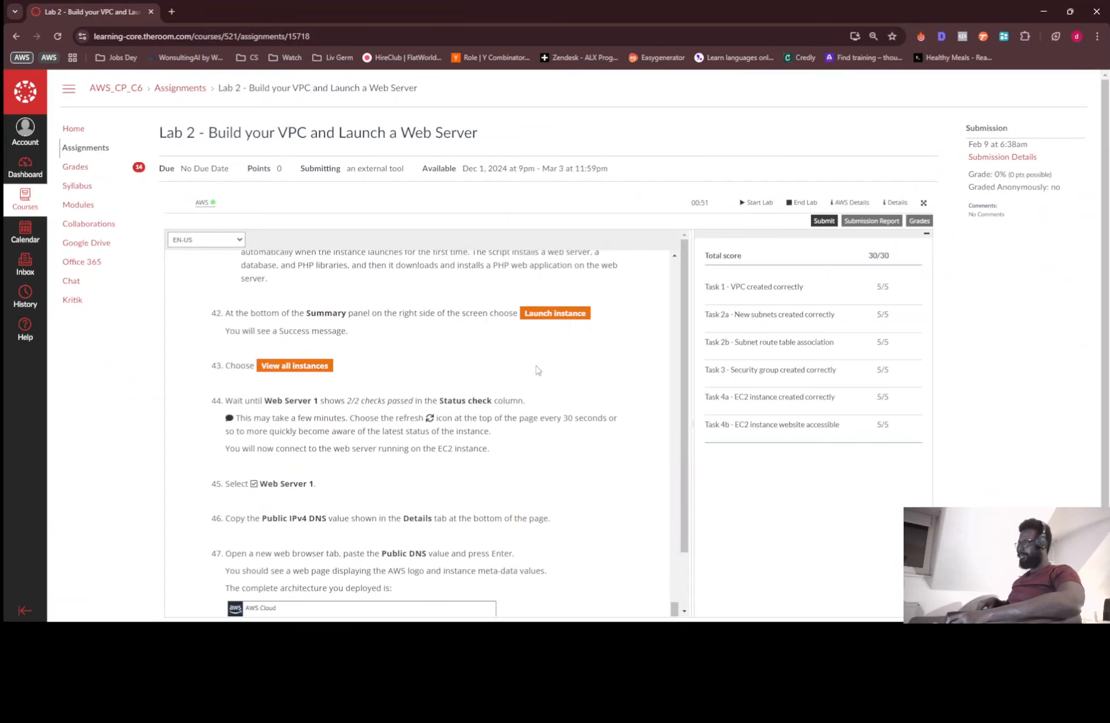
pyautogui.scroll(-3, 537, 370)
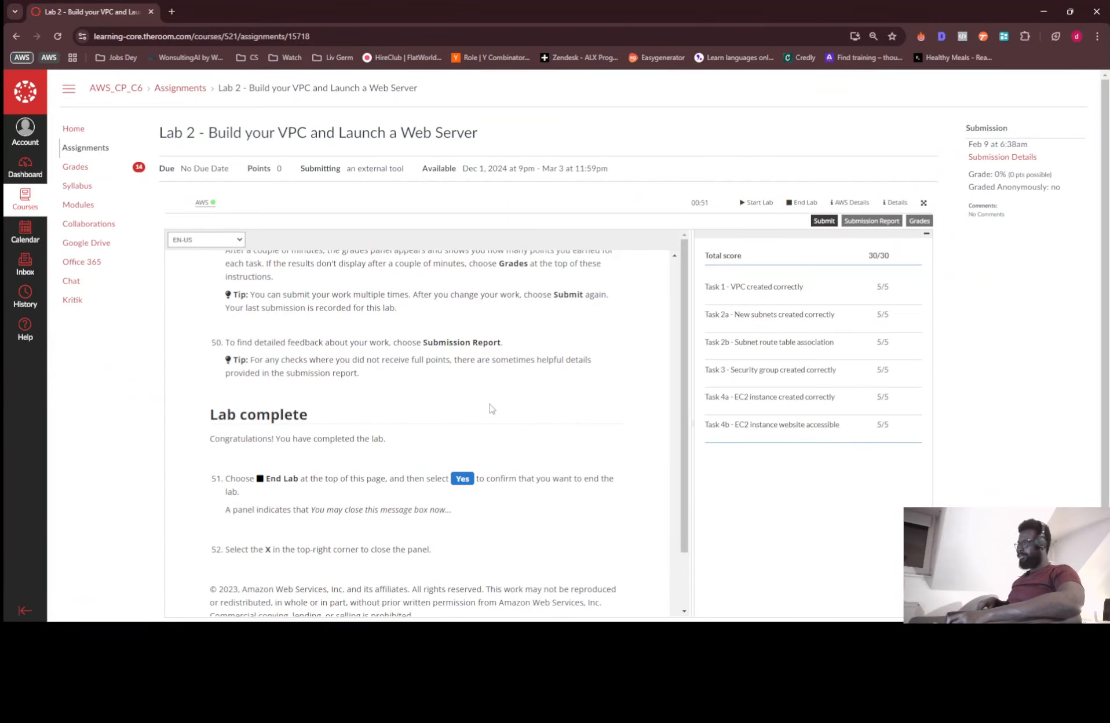
pyautogui.scroll(3, 490, 408)
pyautogui.scroll(10, 490, 408)
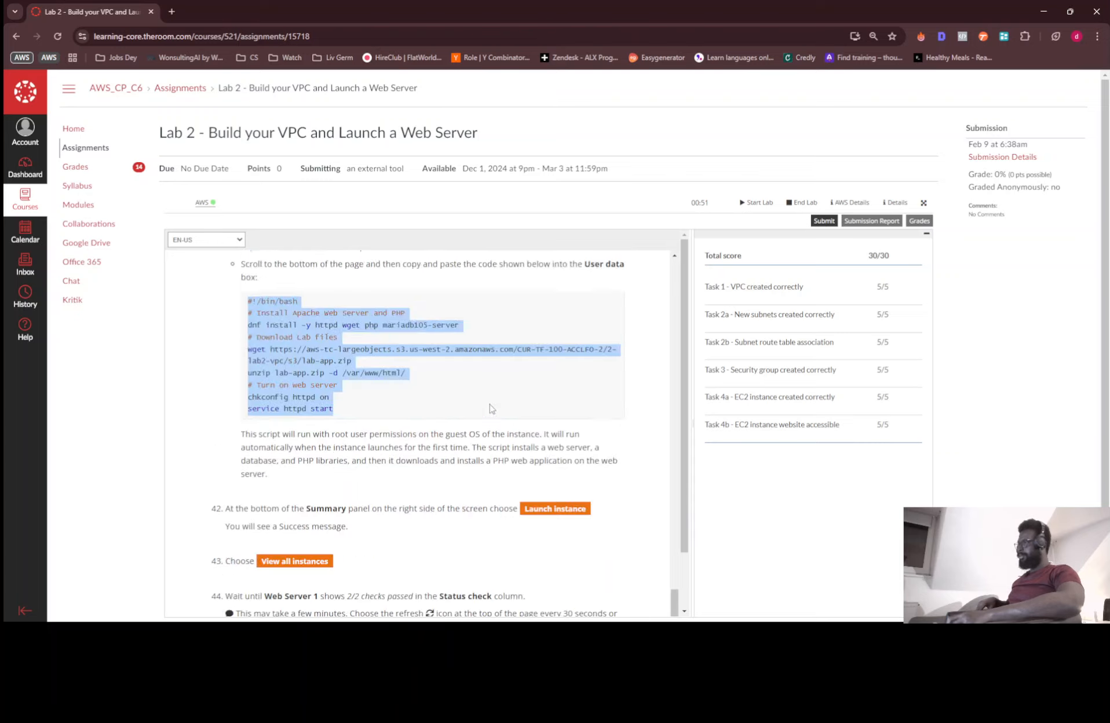
pyautogui.scroll(15, 491, 408)
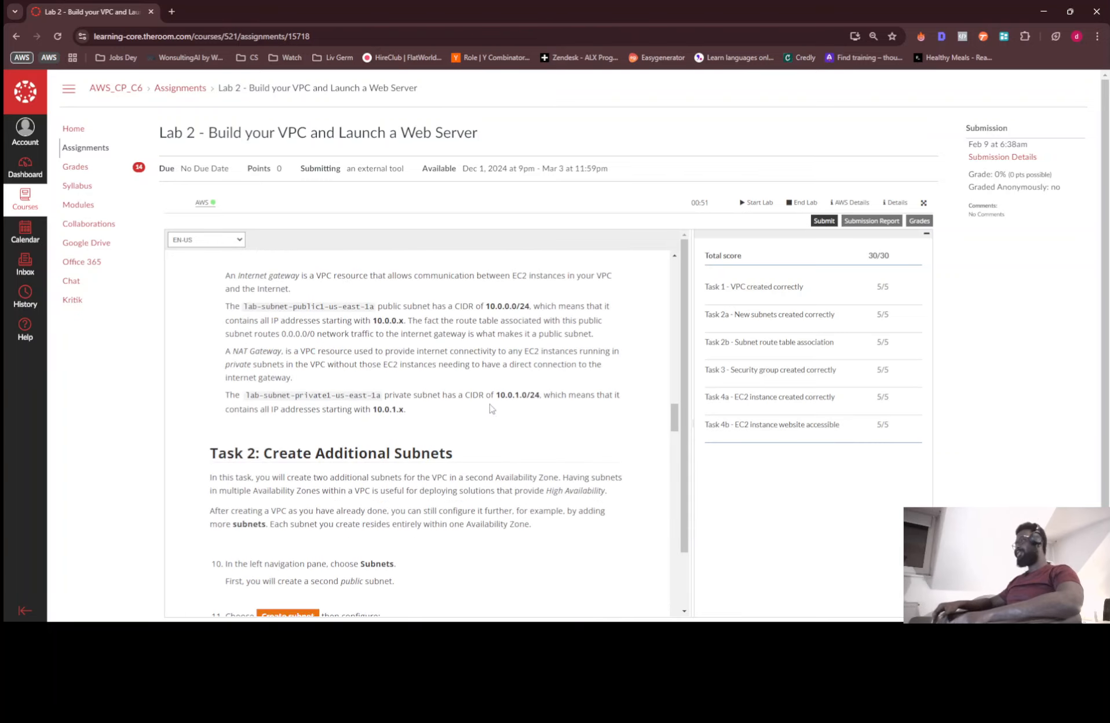
pyautogui.scroll(15, 490, 409)
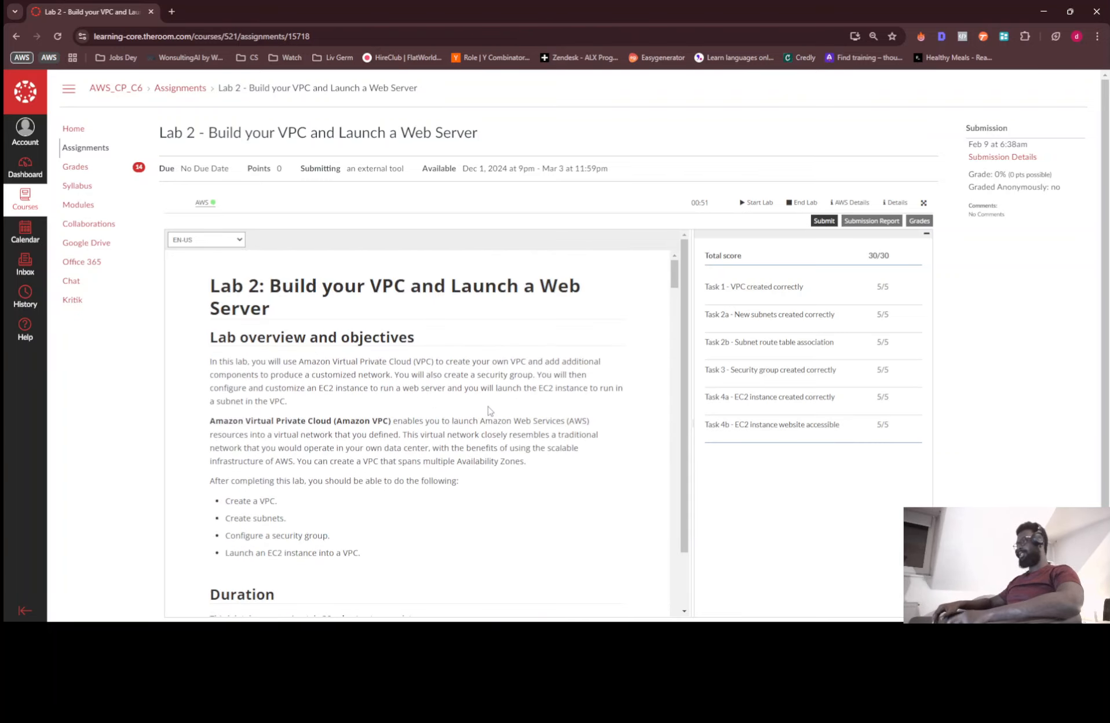
pyautogui.scroll(-5, 478, 442)
pyautogui.scroll(8, 213, 474)
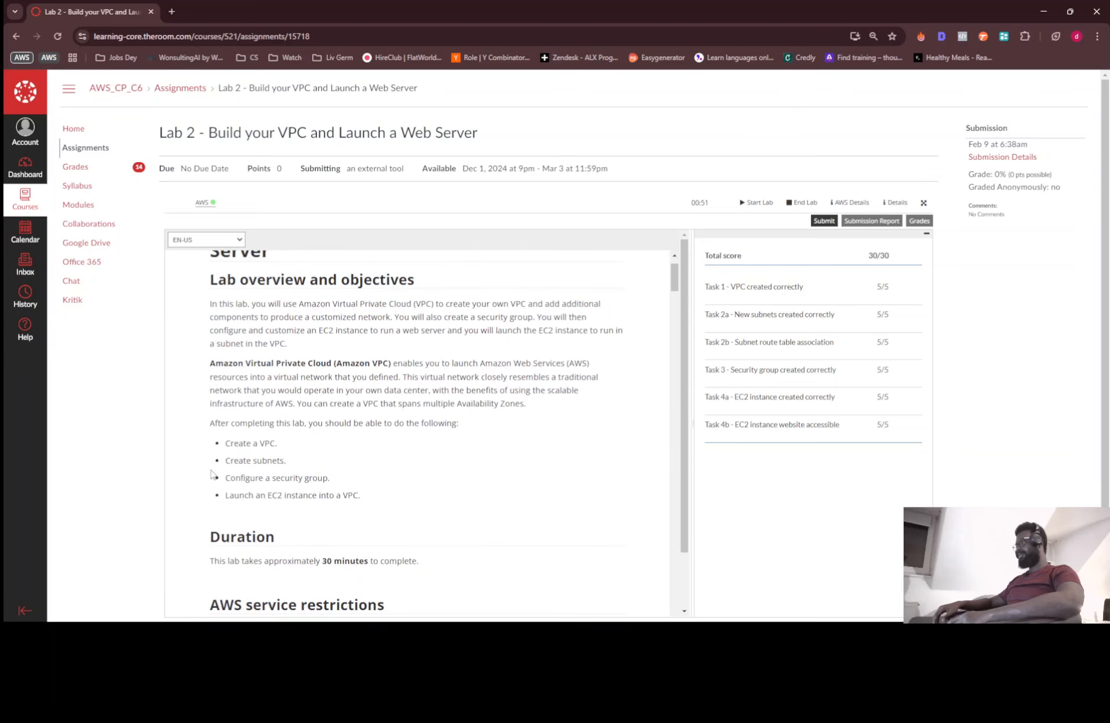